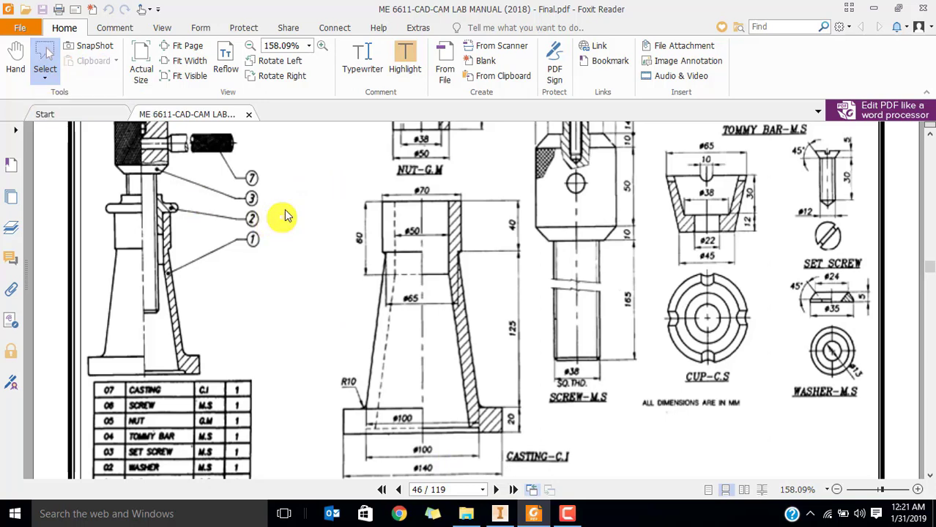
Switch from the casting drawing to Autodesk Inventor and create a new part from the metric Standard (mm).ipt template.
mouse_move(301, 183)
mouse_down()
mouse_move(349, 305)
mouse_move(533, 454)
mouse_move(543, 479)
mouse_move(530, 477)
mouse_up()
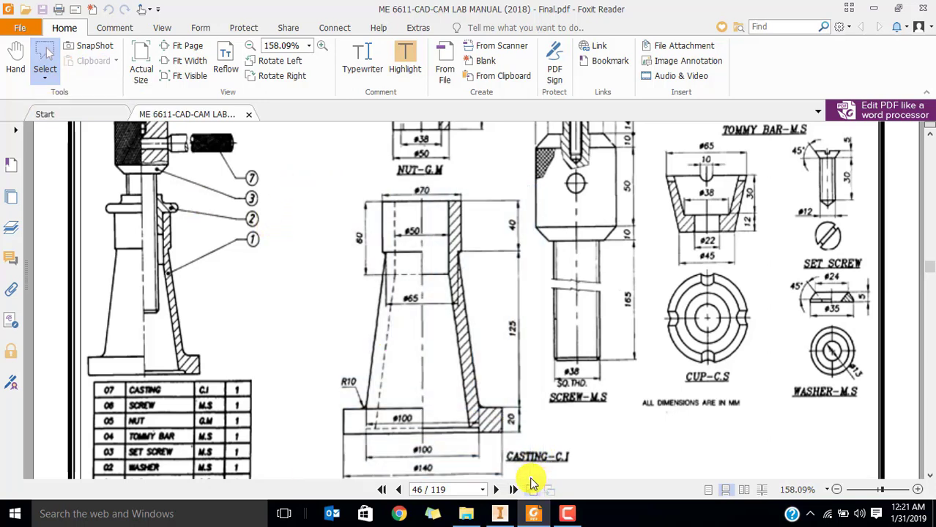
click(500, 514)
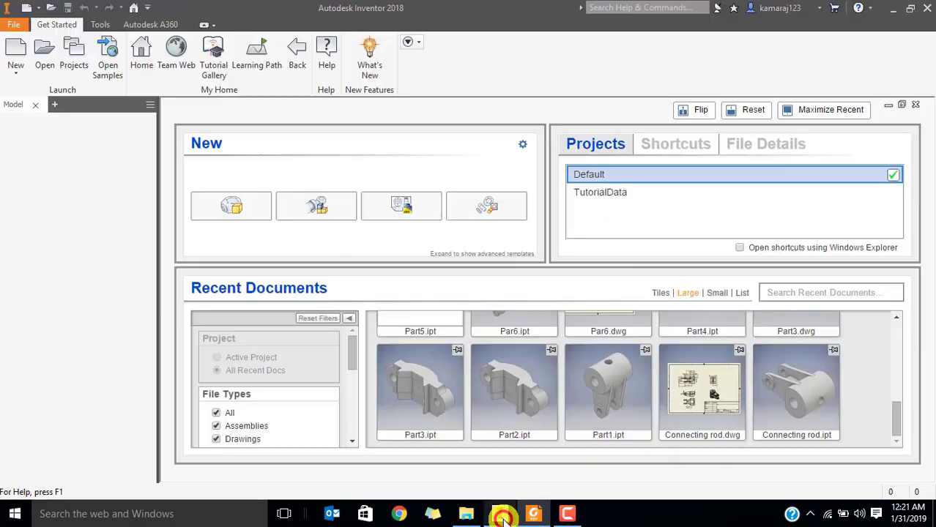
click(16, 47)
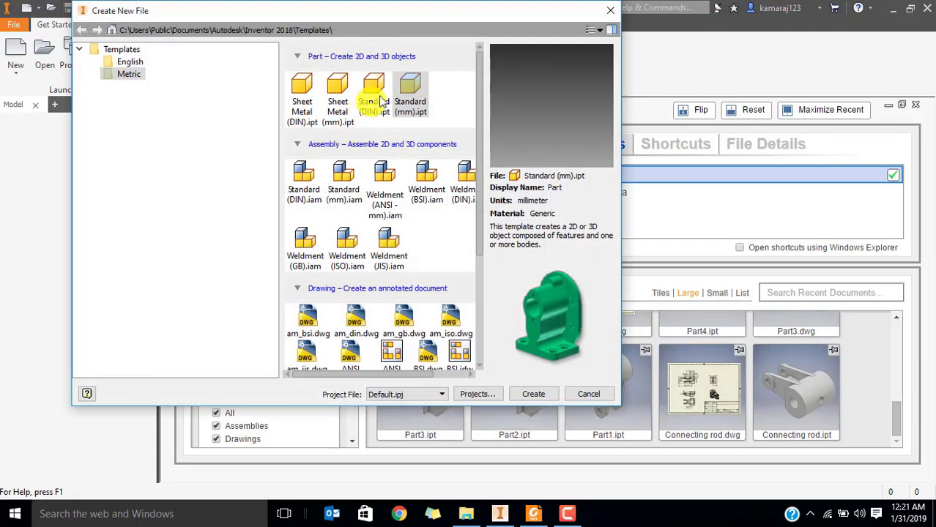
double_click(405, 92)
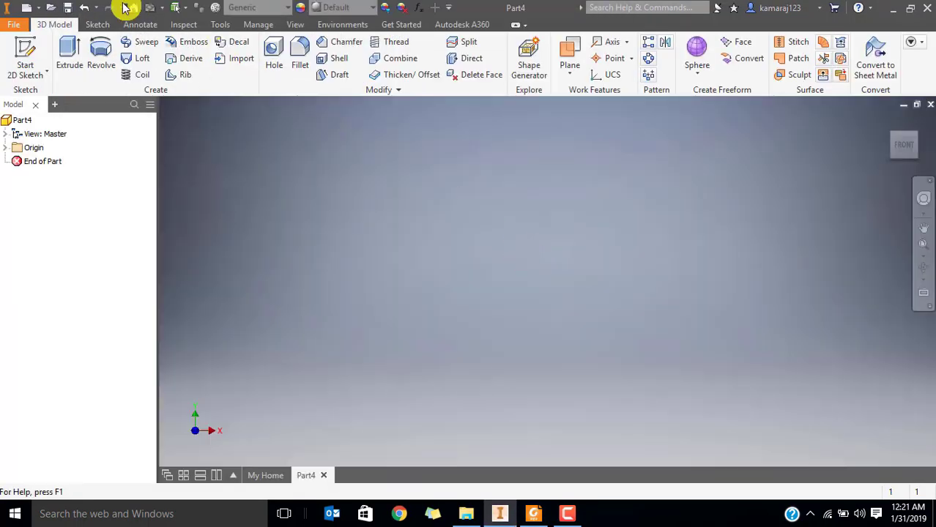
Start a 2D sketch on the front XY plane.
click(28, 50)
click(507, 170)
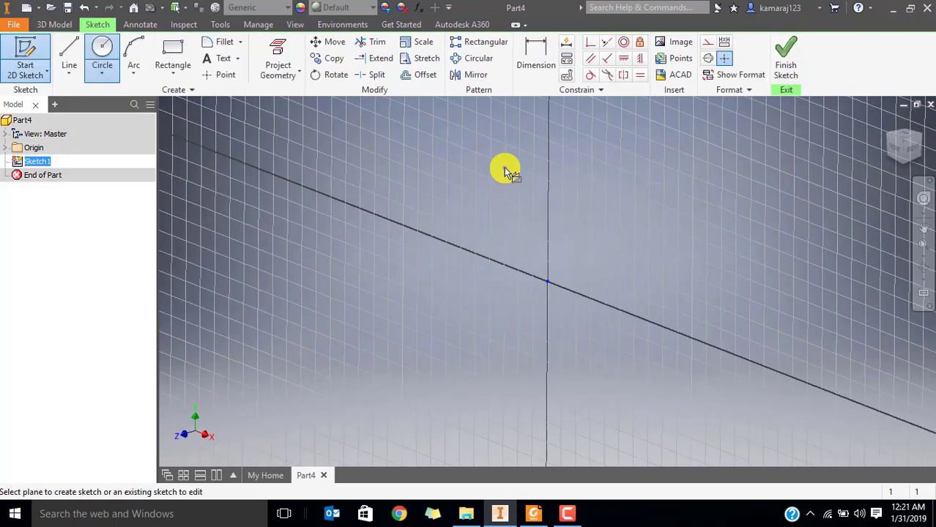
middle_drag(542, 194, 511, 292)
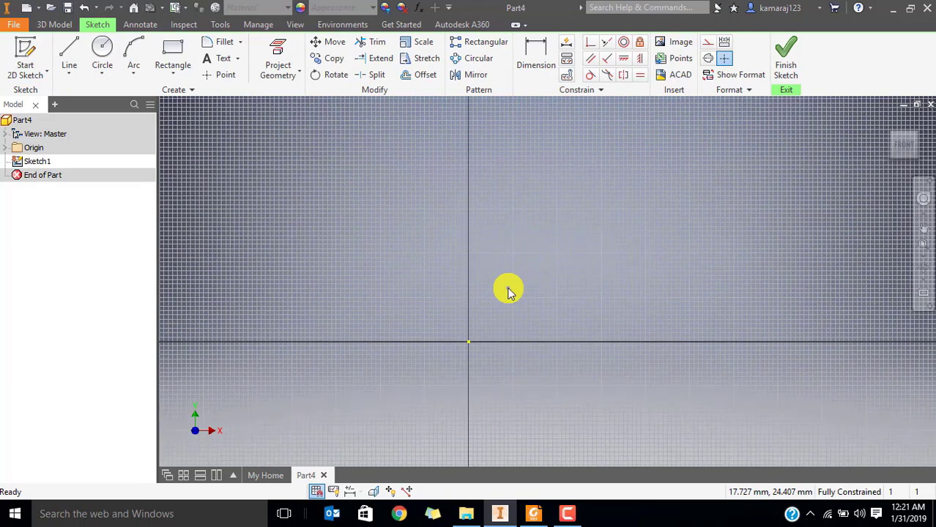
Sketch a vertical line about 96 mm long upward from the origin.
click(70, 51)
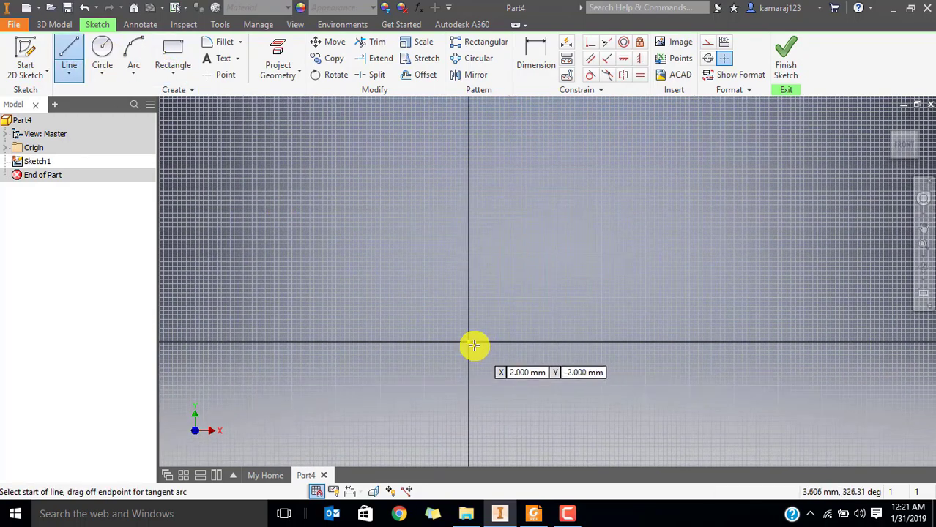
click(468, 341)
click(468, 130)
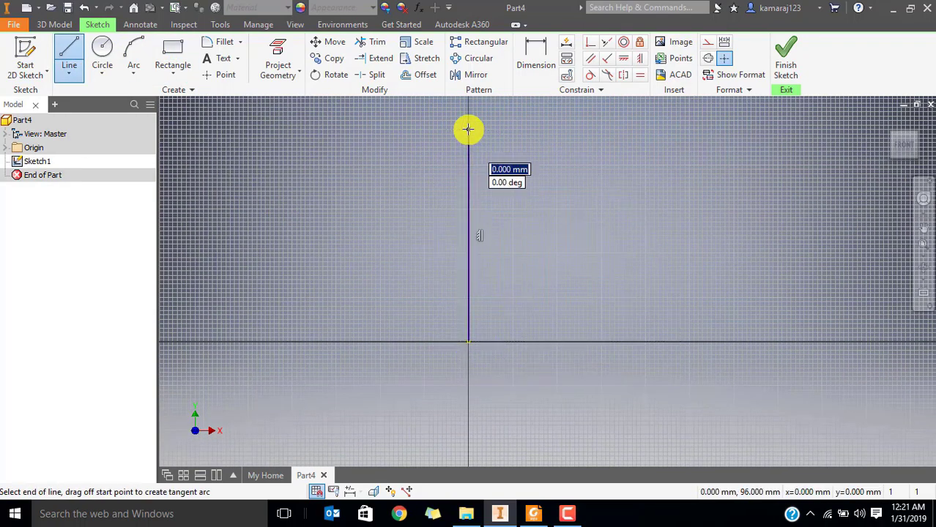
key(Escape)
Dimension the vertical line to the casting's overall height of 185 mm and convert it to a construction line.
key(alt+Tab)
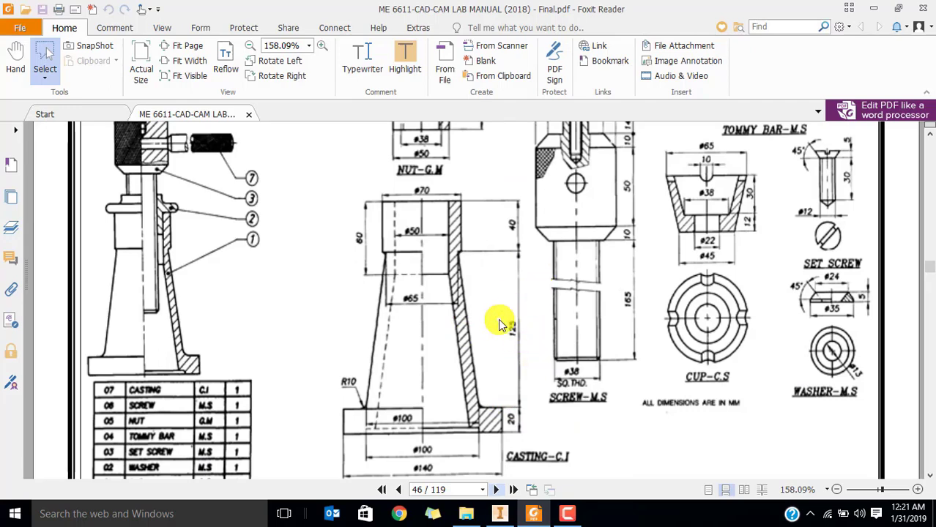
key(alt+Tab)
click(533, 59)
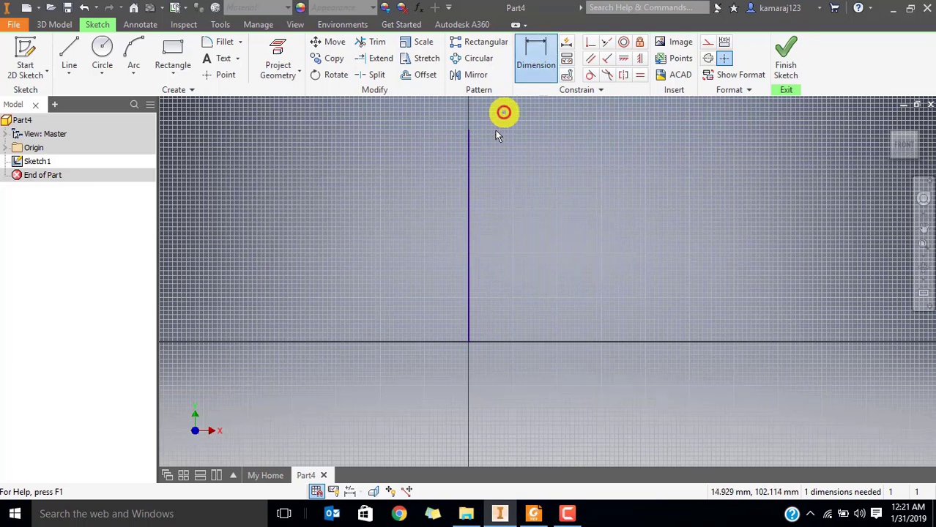
click(470, 152)
click(386, 197)
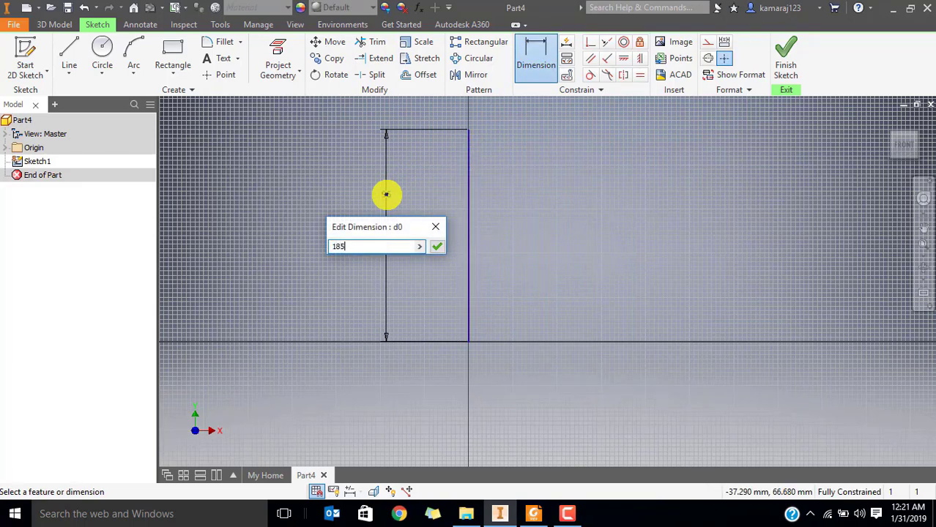
text(185)
key(Return)
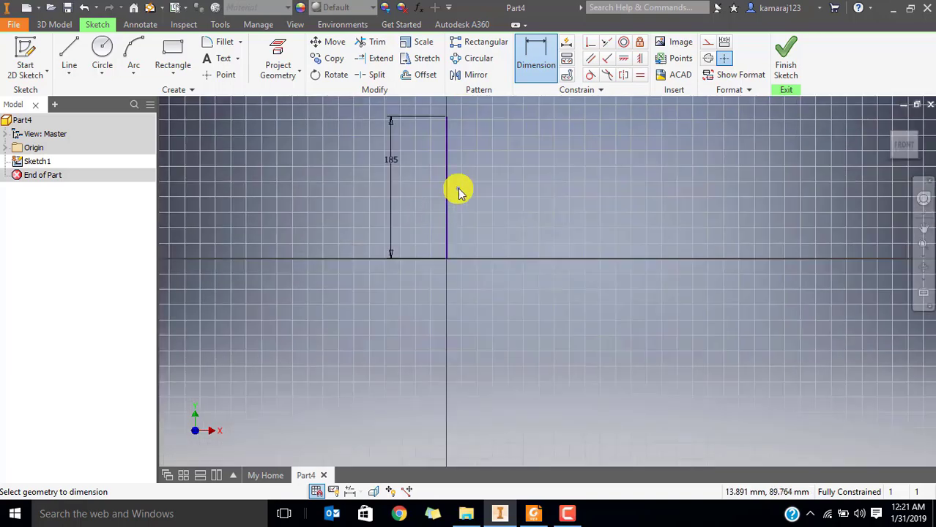
key(Escape)
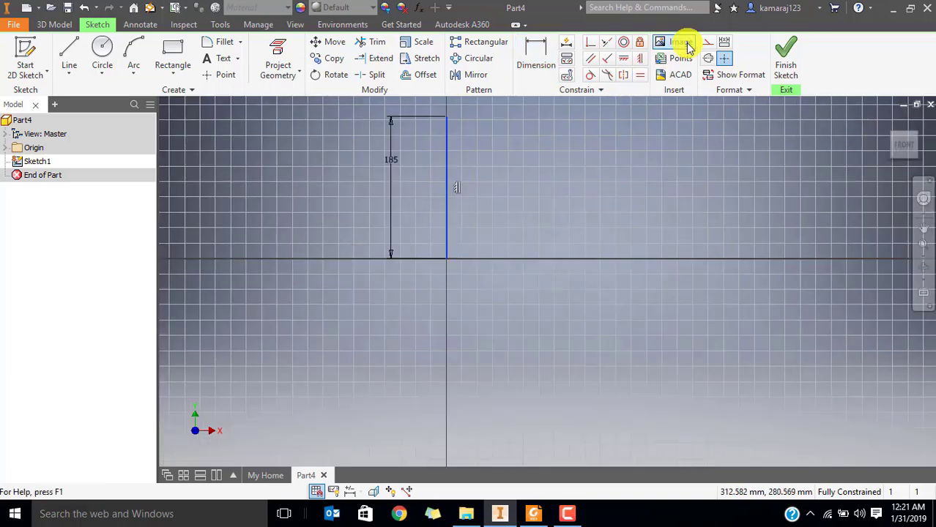
click(708, 44)
mouse_move(482, 172)
middle_down()
mouse_move(488, 244)
mouse_move(501, 257)
middle_up()
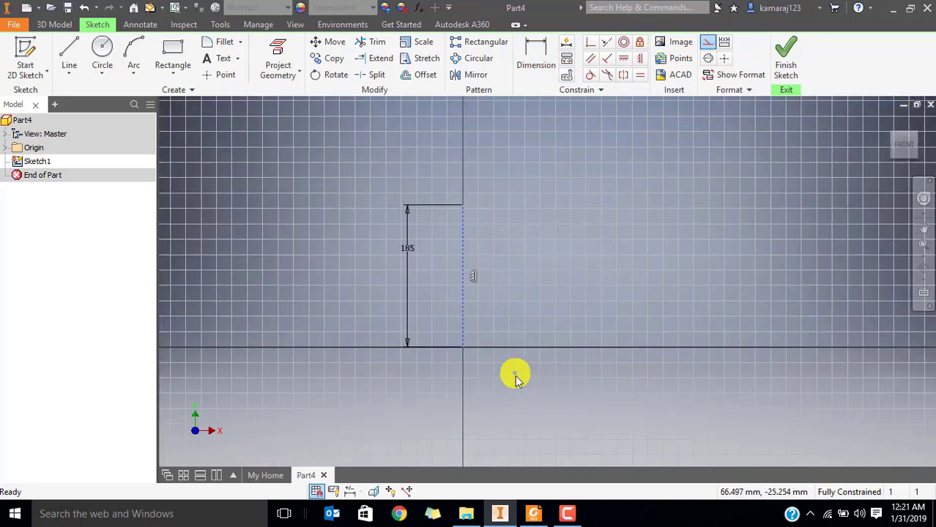
Sketch a 60 mm vertical line downward, level with the construction line's upper end and about 30 mm to its right.
click(536, 516)
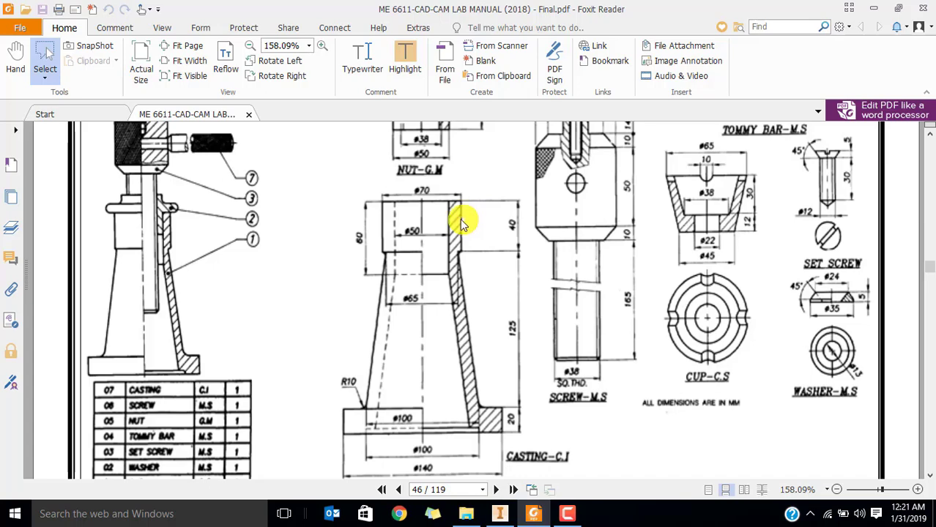
click(499, 514)
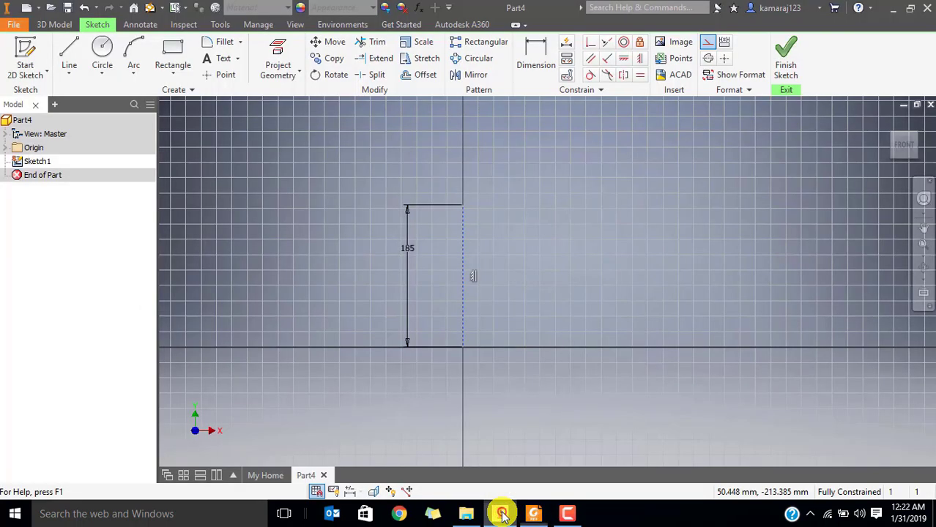
middle_drag(479, 192, 434, 243)
scroll(431, 248, up, 3)
scroll(439, 282, up, 2)
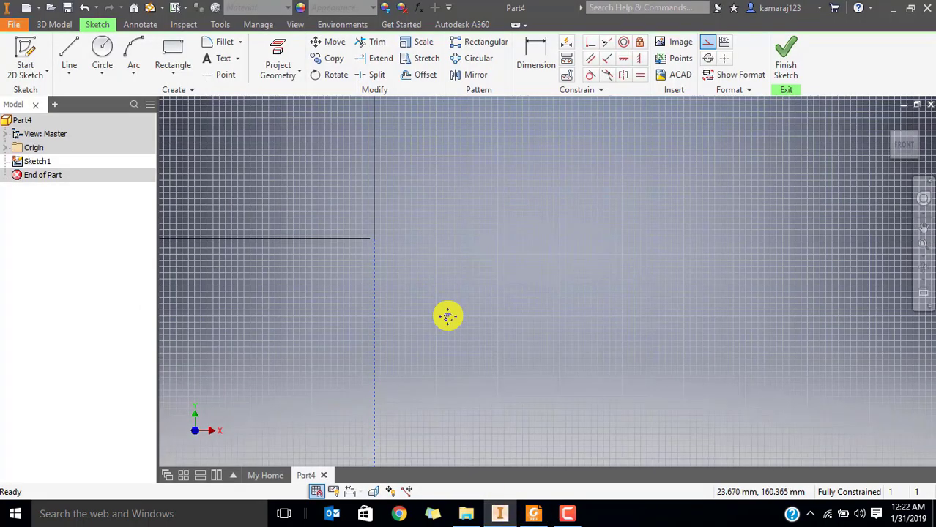
middle_drag(447, 314, 420, 198)
click(69, 51)
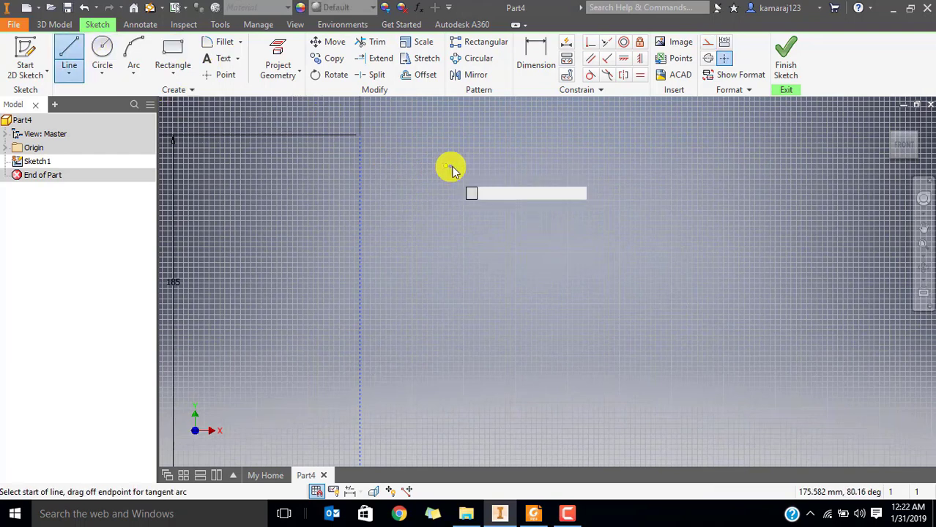
click(440, 150)
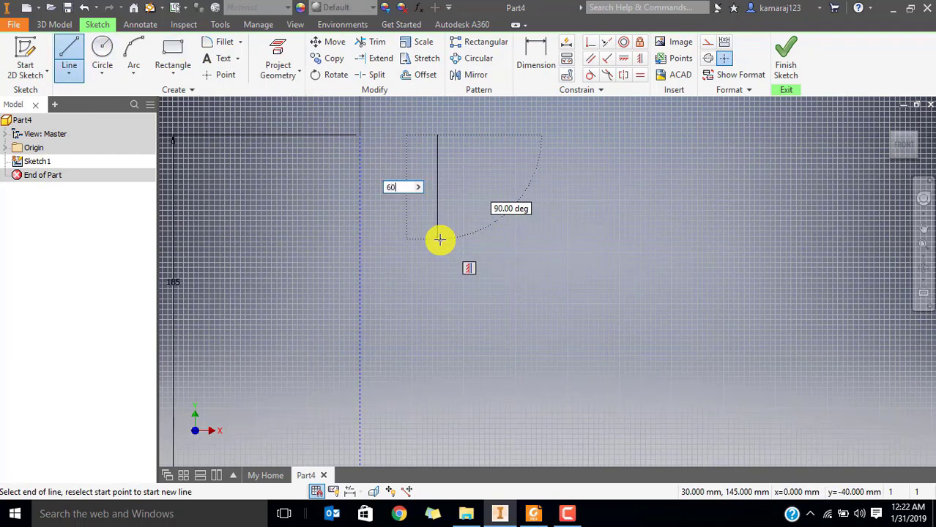
text(60)
key(Return)
Dimension the distance between the construction line and the 60 mm bore line as 25 mm, half the drawing's Ø50 bore.
key(alt+Tab)
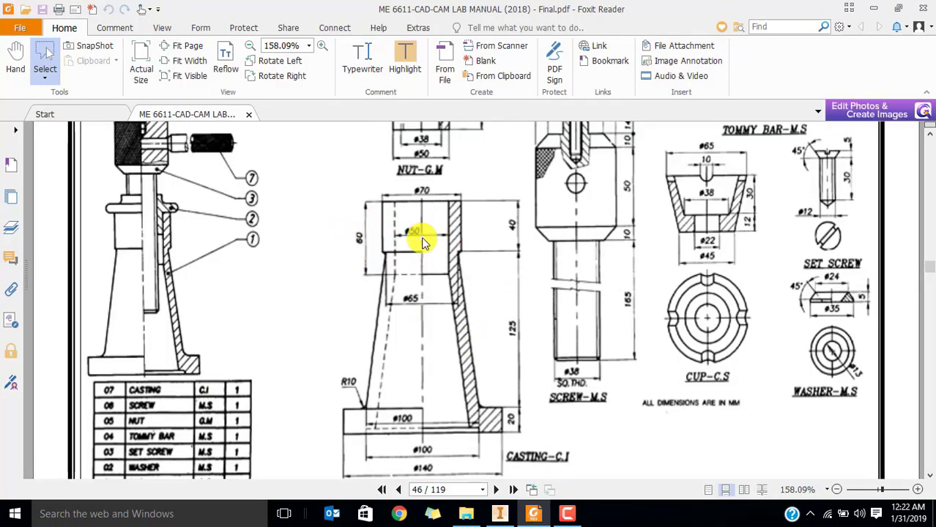
key(alt+Tab)
click(548, 48)
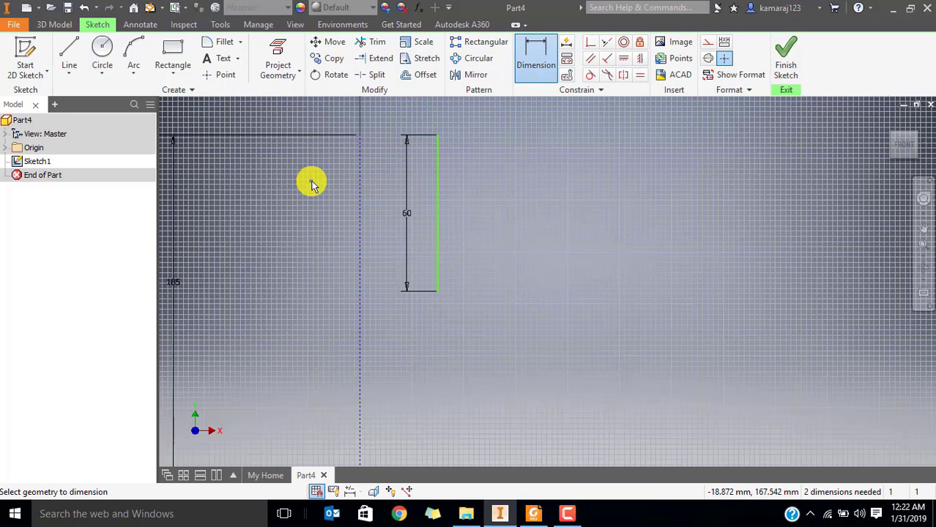
click(360, 178)
click(436, 180)
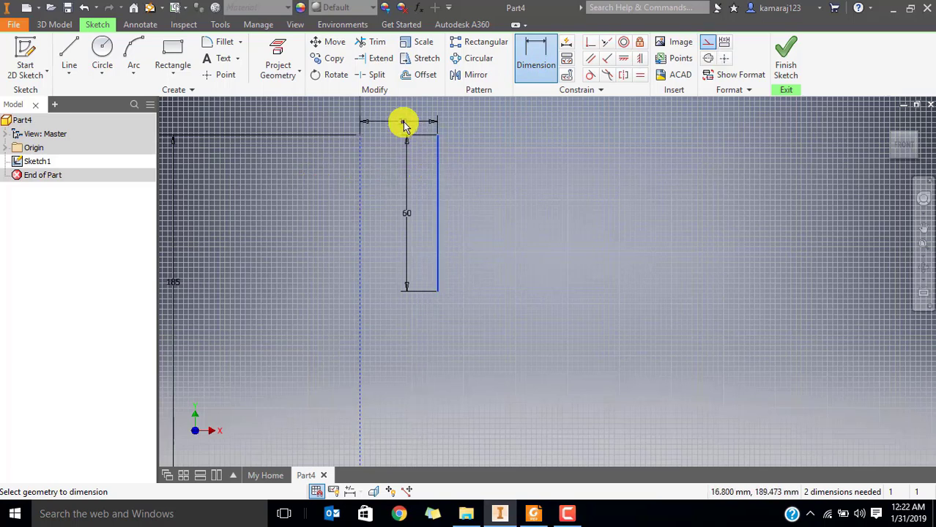
click(401, 119)
text(25)
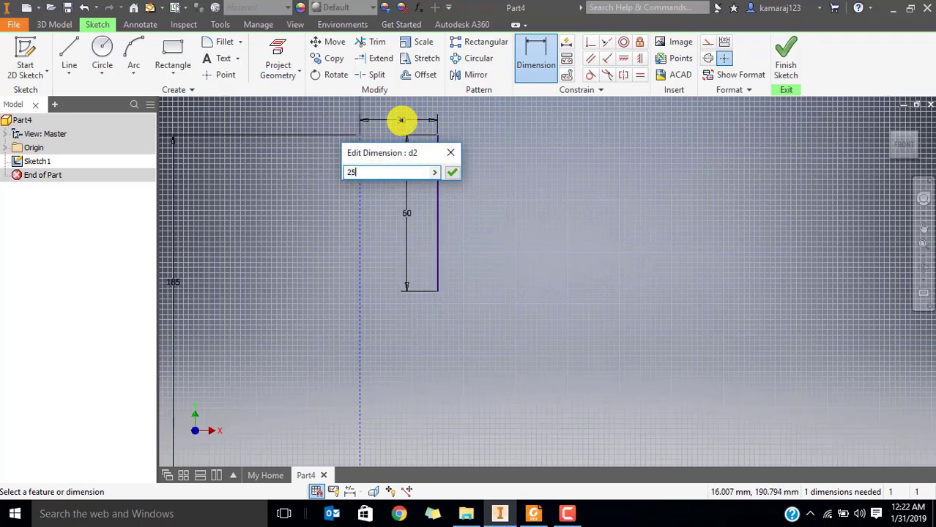
key(Return)
Sketch a horizontal line about 15 mm outward from the bore line's upper end, followed by a 40 mm vertical line downward.
key(alt+Tab)
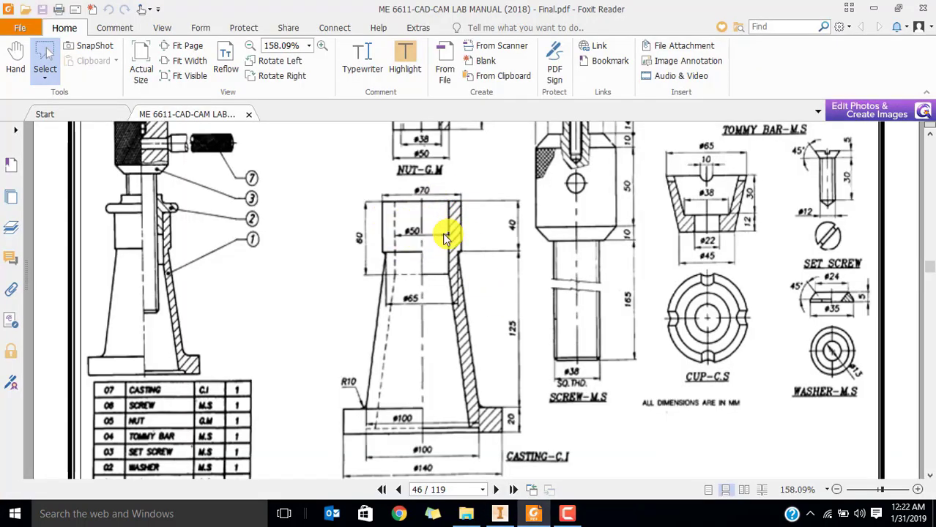
key(alt+Tab)
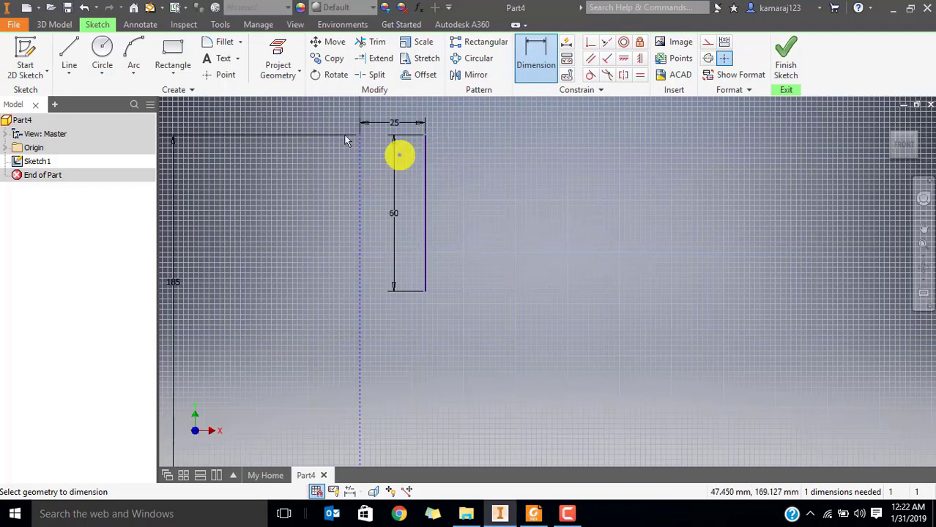
click(68, 51)
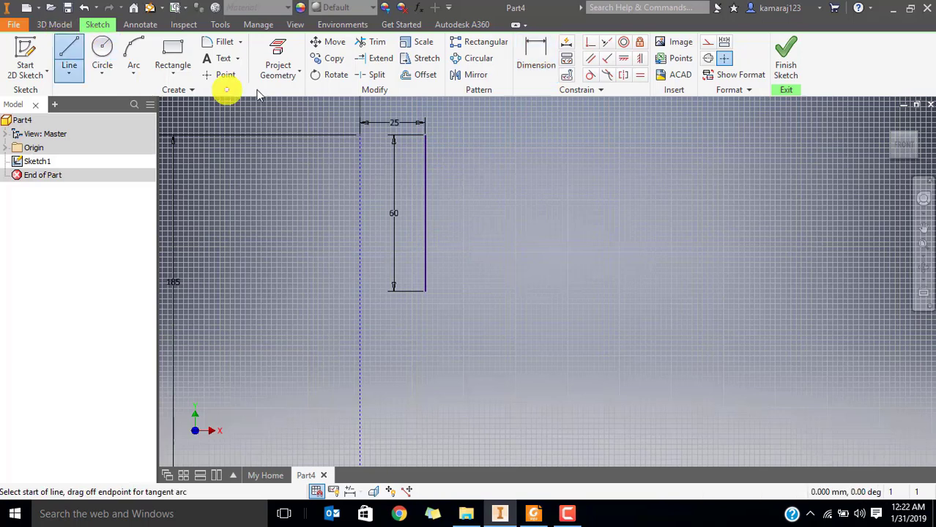
click(425, 135)
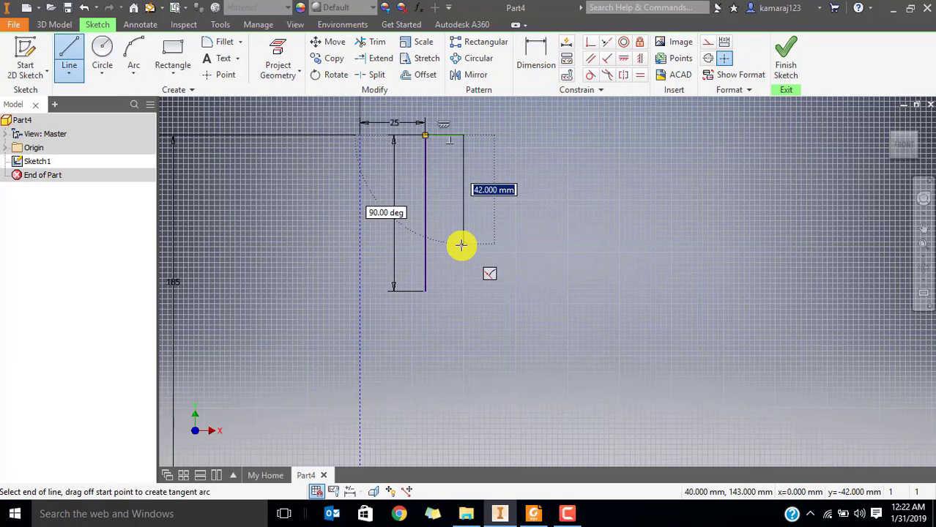
key(Return)
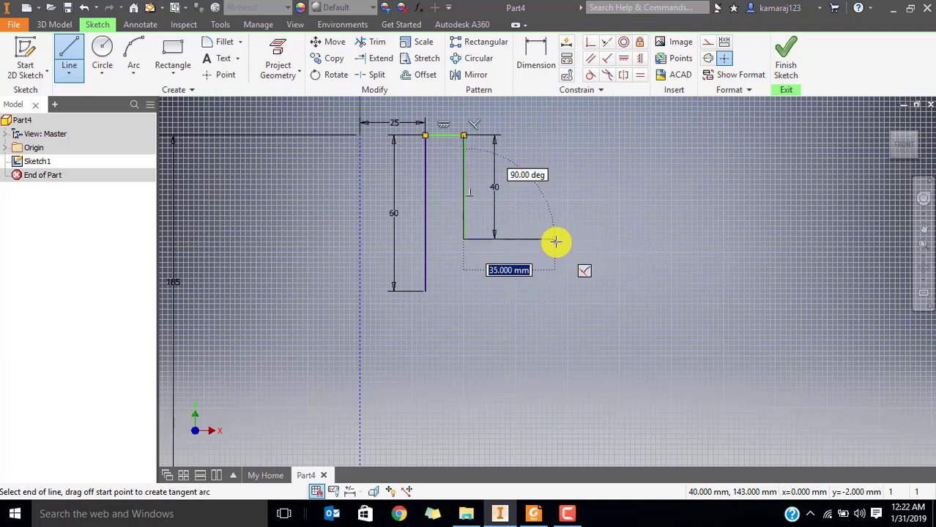
key(Escape)
Dimension the distance from the construction line to the 40 mm outer line as 35 mm, half the drawing's Ø70.
click(529, 51)
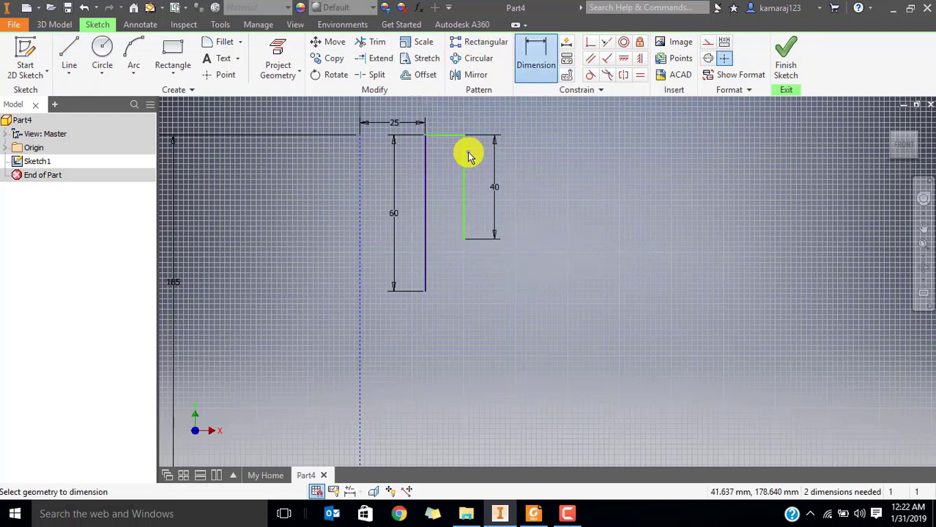
click(462, 154)
click(360, 151)
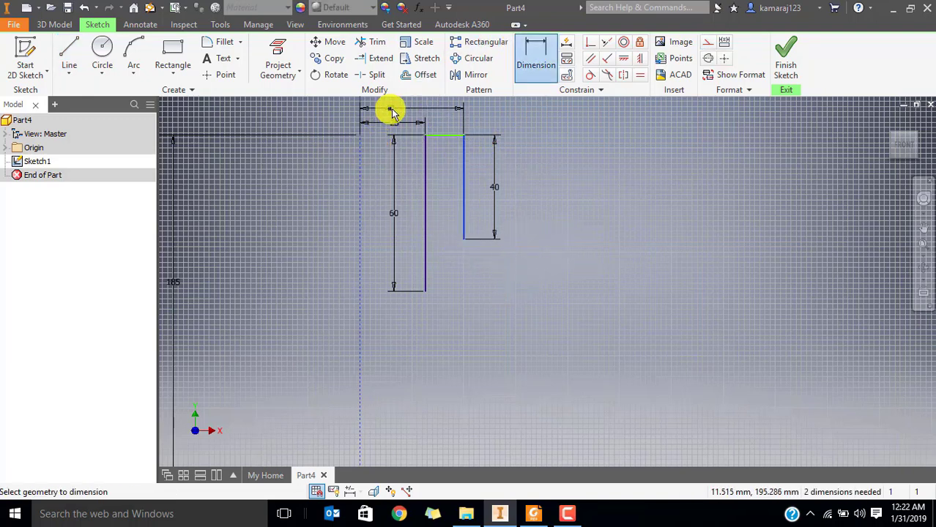
click(395, 110)
key(alt+Tab)
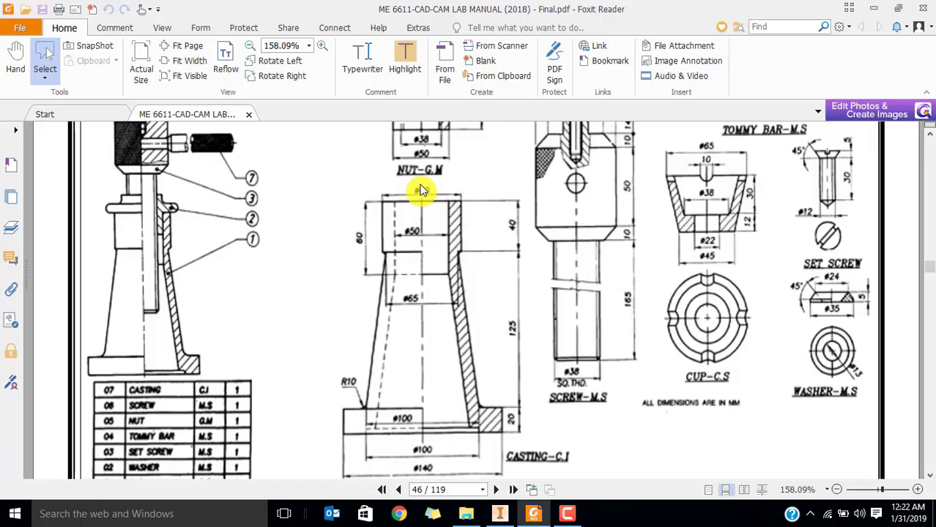
key(alt+Tab)
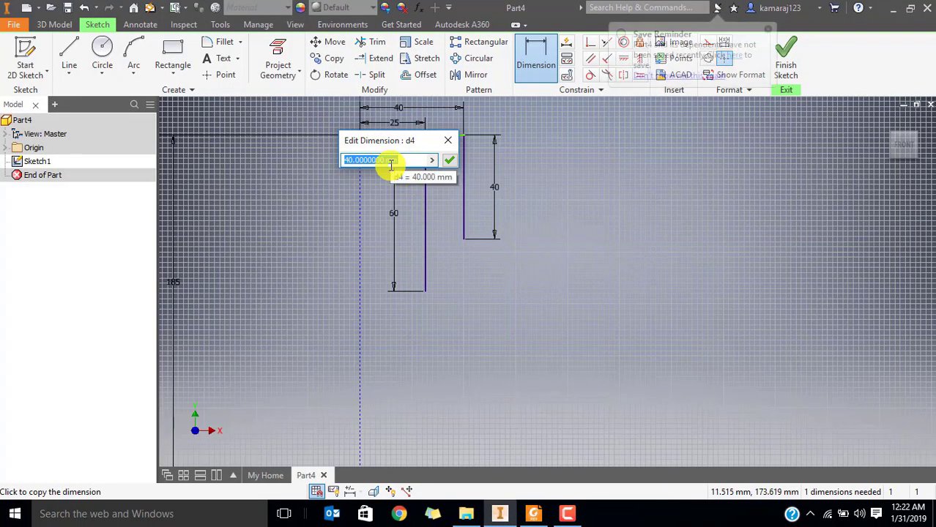
text(35)
key(Return)
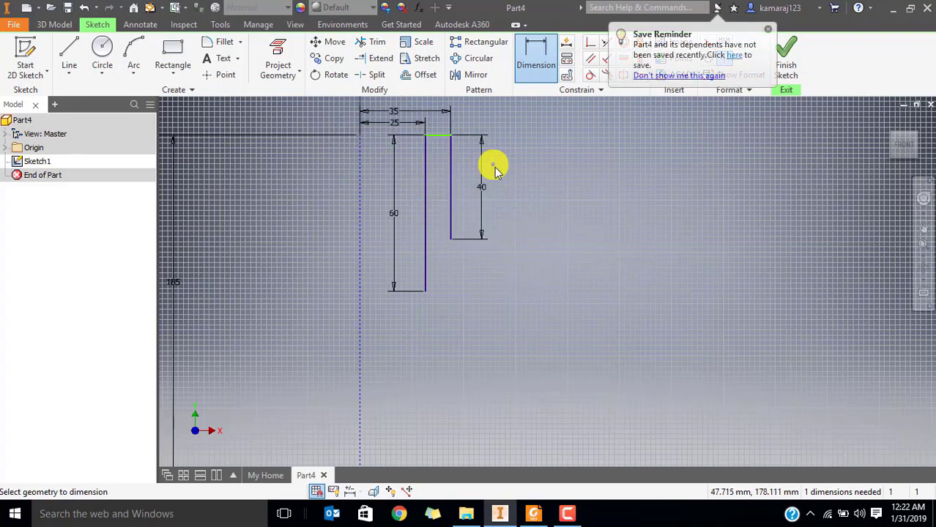
key(Escape)
Check the casting's tapered outer profile in the lab manual drawing and reopen Sketch1 for editing.
mouse_move(432, 150)
middle_down()
mouse_move(451, 178)
mouse_move(432, 208)
mouse_move(435, 198)
middle_up()
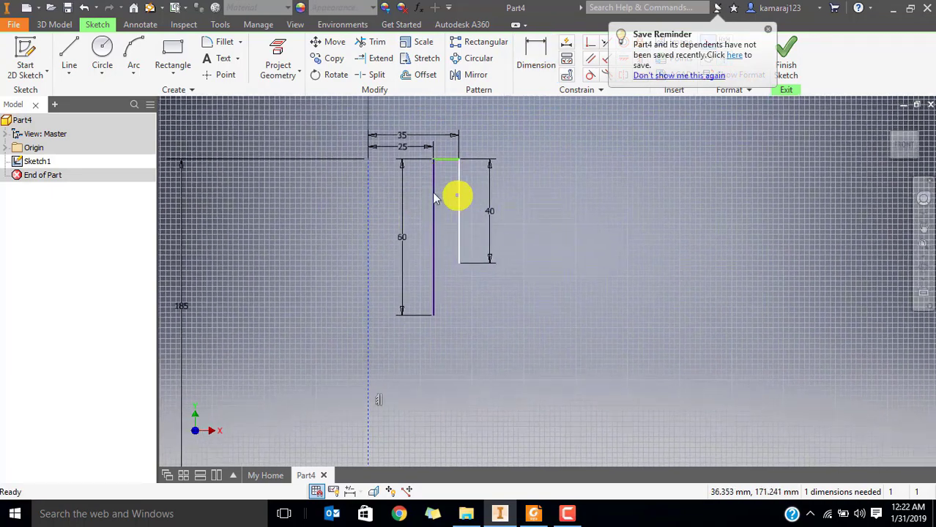
key(alt+Tab)
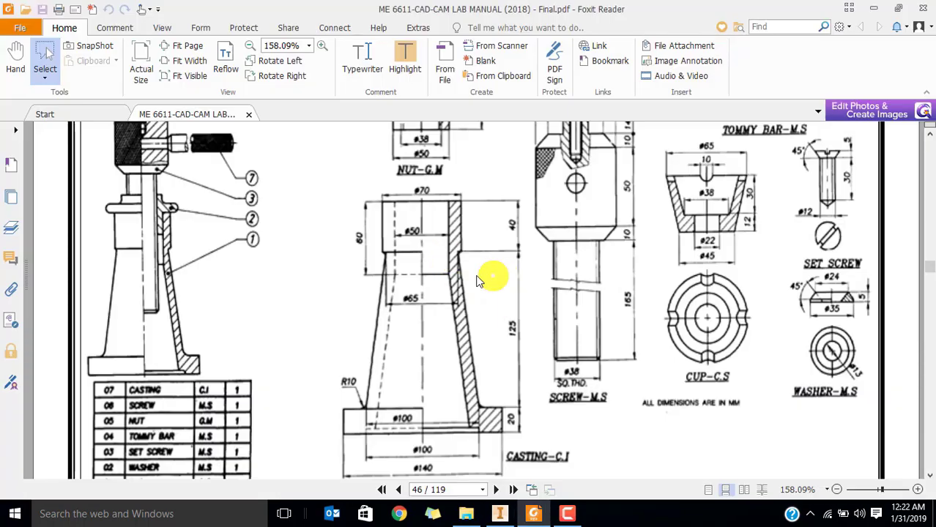
scroll(423, 274, down, 1)
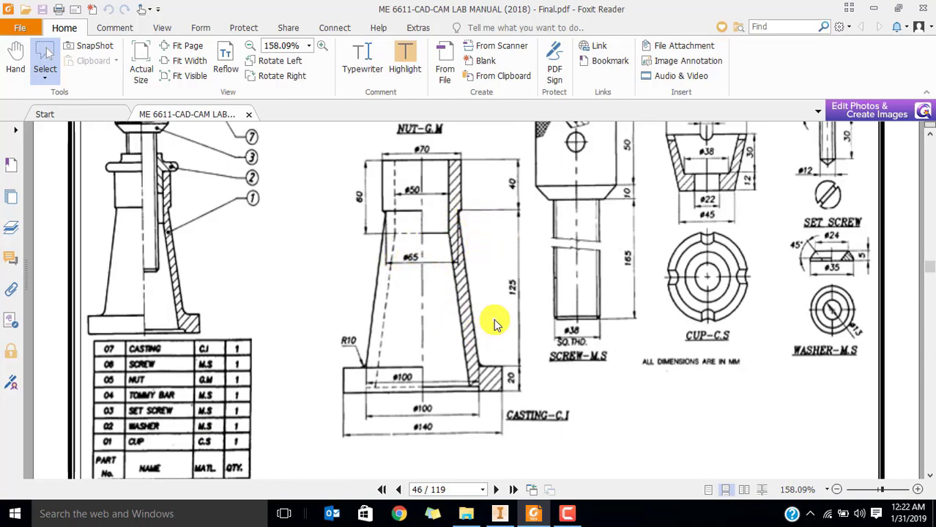
key(alt+Tab)
click(29, 51)
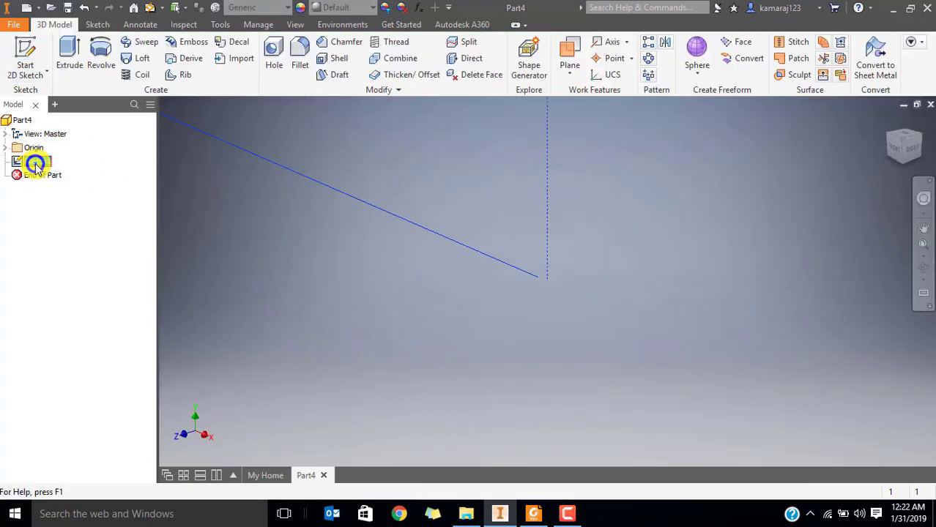
right_click(40, 162)
click(68, 220)
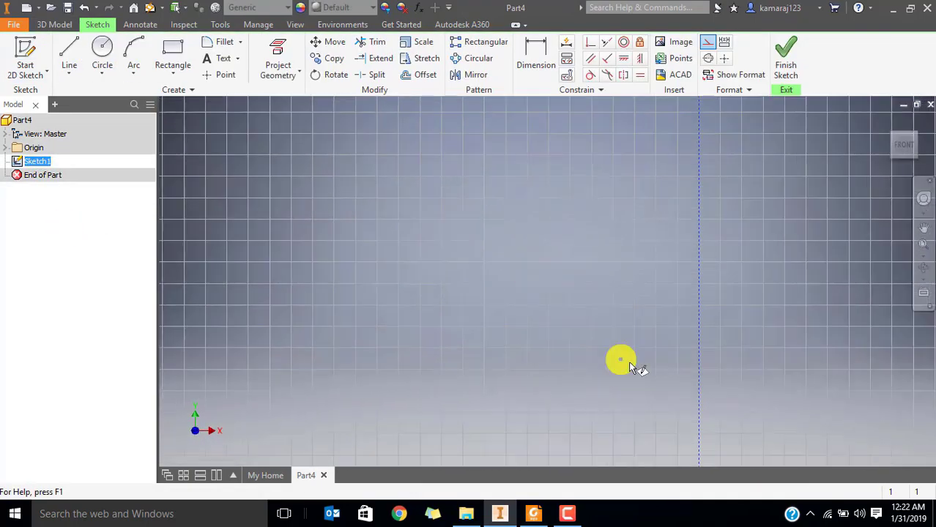
Sketch a horizontal line about 3 mm inward from the 40 mm line's lower end, followed by a downward line slanting slightly outward.
mouse_move(689, 376)
middle_down()
mouse_move(476, 225)
mouse_move(449, 227)
middle_up()
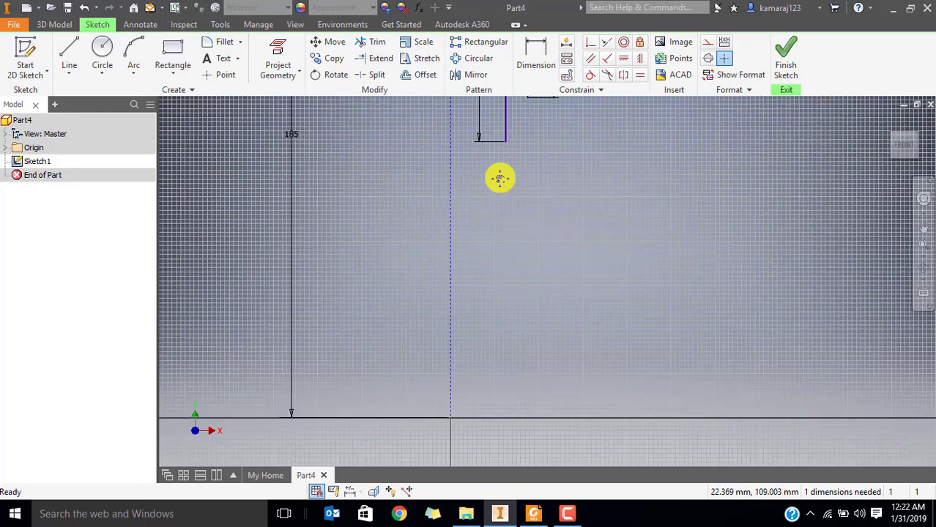
middle_drag(499, 177, 483, 315)
click(69, 52)
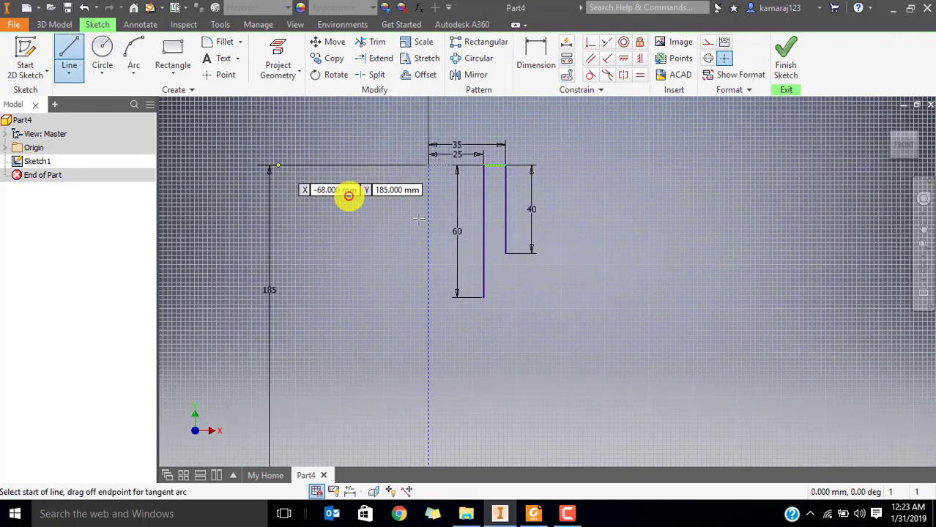
scroll(487, 230, down, 3)
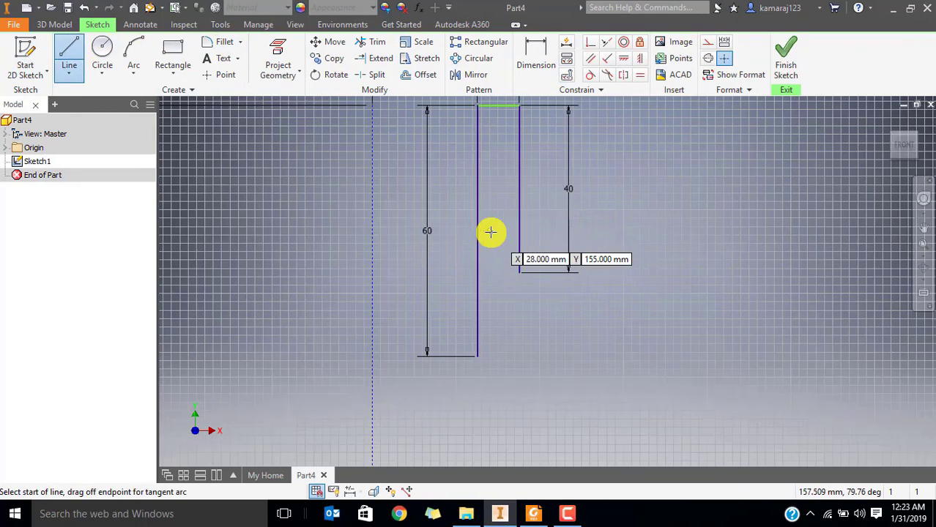
click(516, 272)
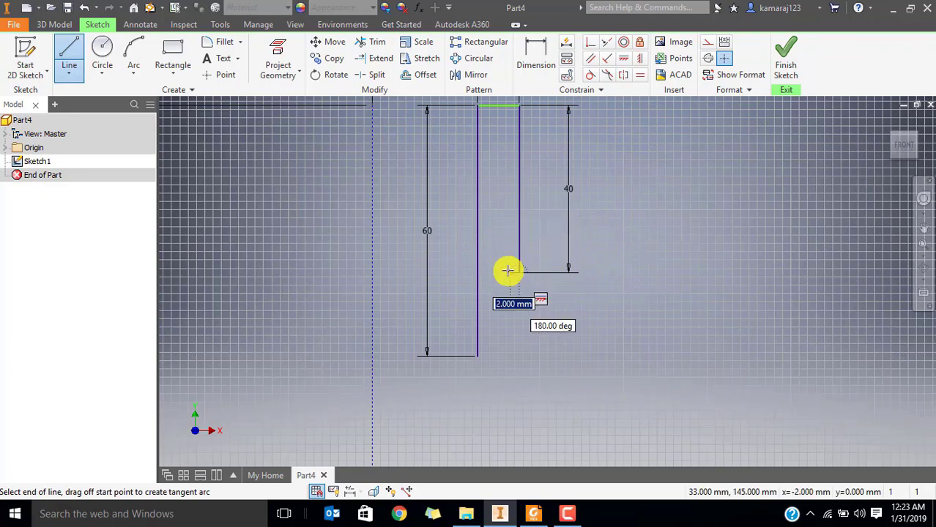
click(526, 371)
key(Escape)
Dimension the distance from the construction line to the slanted line's upper end as 32.5 mm, half the drawing's Ø65.
key(alt+Tab)
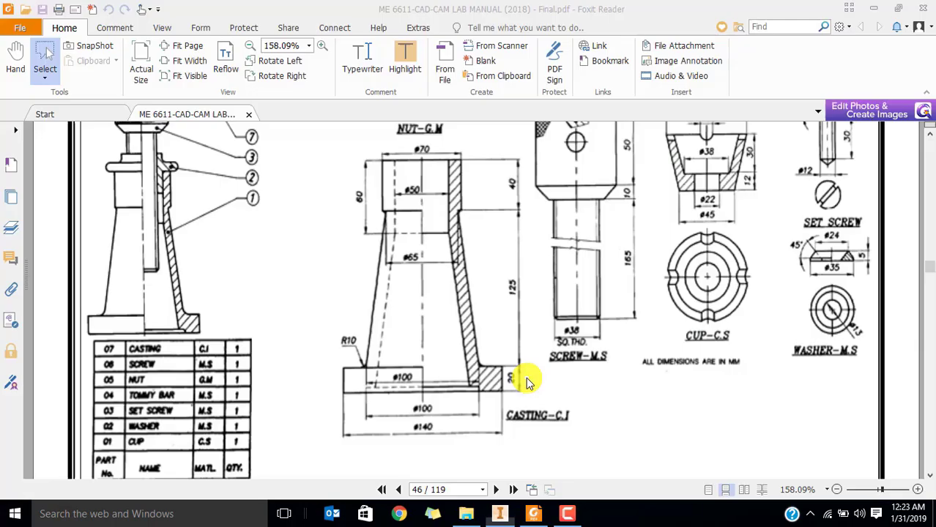
key(alt+Tab)
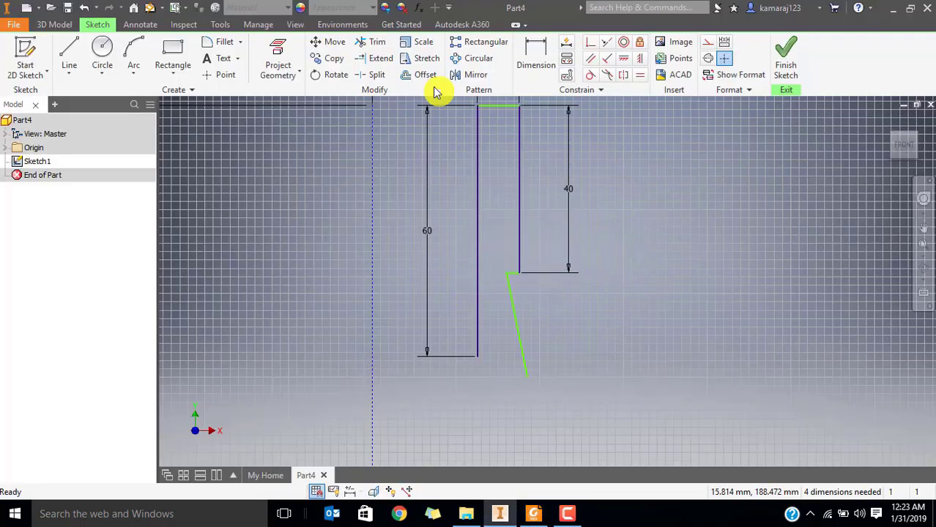
click(536, 57)
click(505, 275)
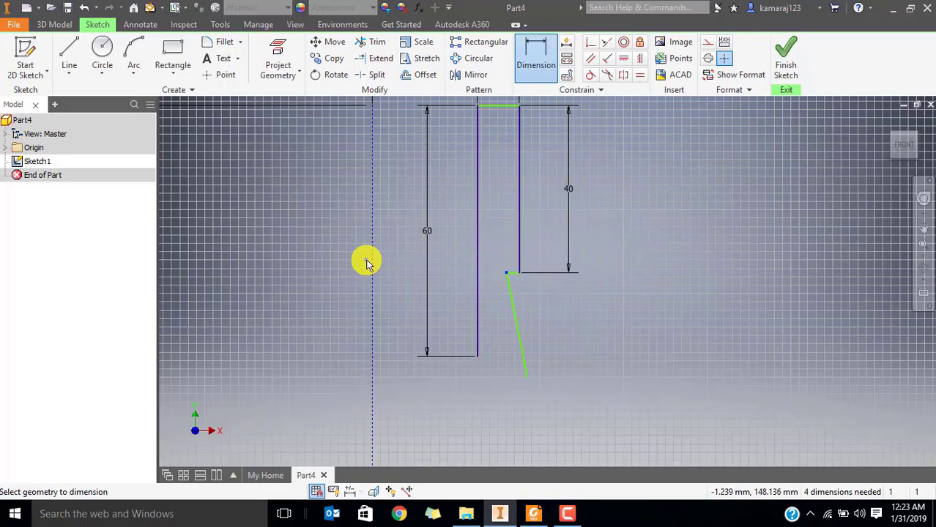
click(374, 262)
click(455, 189)
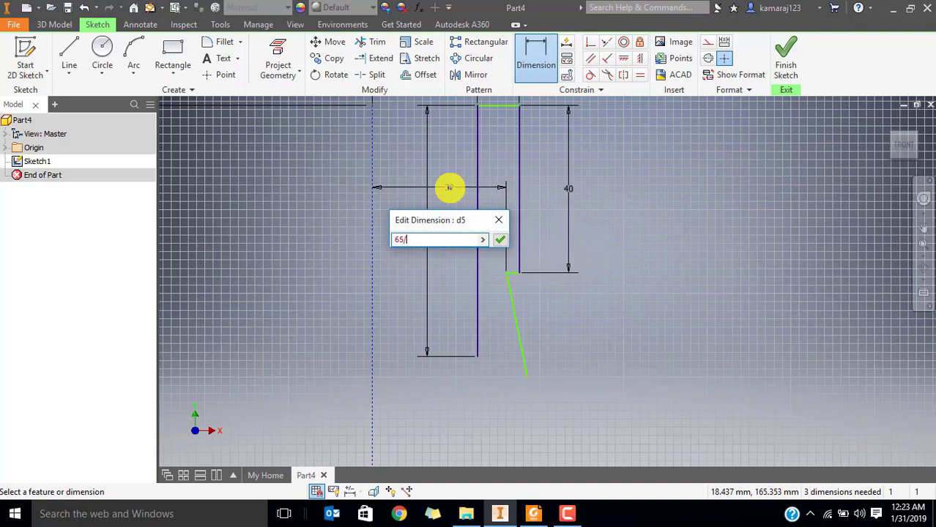
key(Return)
Stretch the slanted line by moving its lower end down and outward, to about 64 mm from the construction line.
key(alt+Tab)
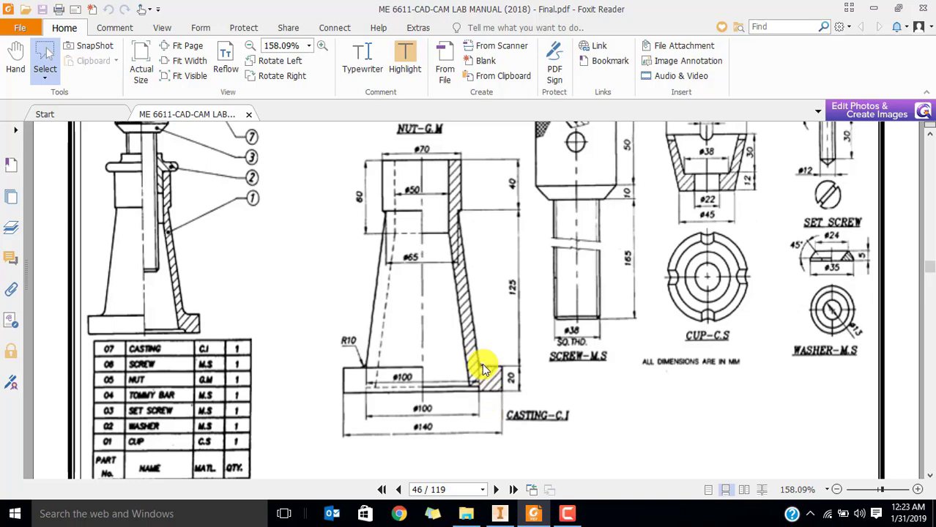
key(alt+Tab)
middle_drag(545, 408, 470, 266)
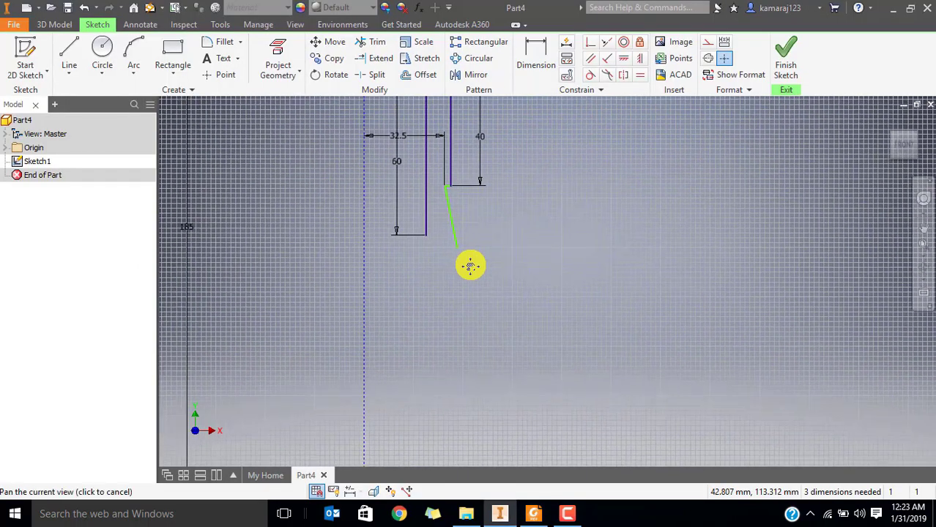
scroll(470, 265, down, 3)
middle_drag(504, 370, 478, 312)
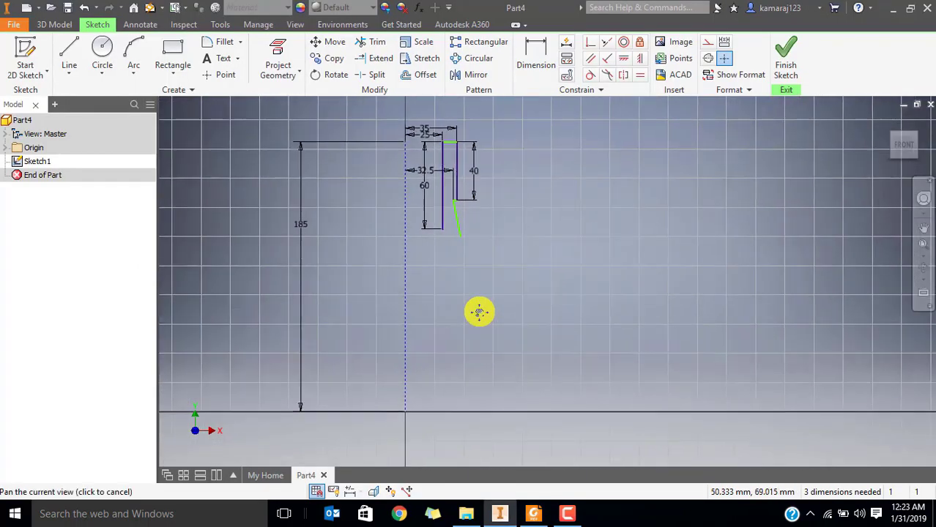
click(460, 233)
mouse_move(462, 242)
mouse_down()
mouse_move(485, 290)
mouse_move(497, 373)
mouse_up()
Dimension the distance from the construction line to the slanted line's lower end as 50 mm, half the drawing's Ø100.
click(536, 59)
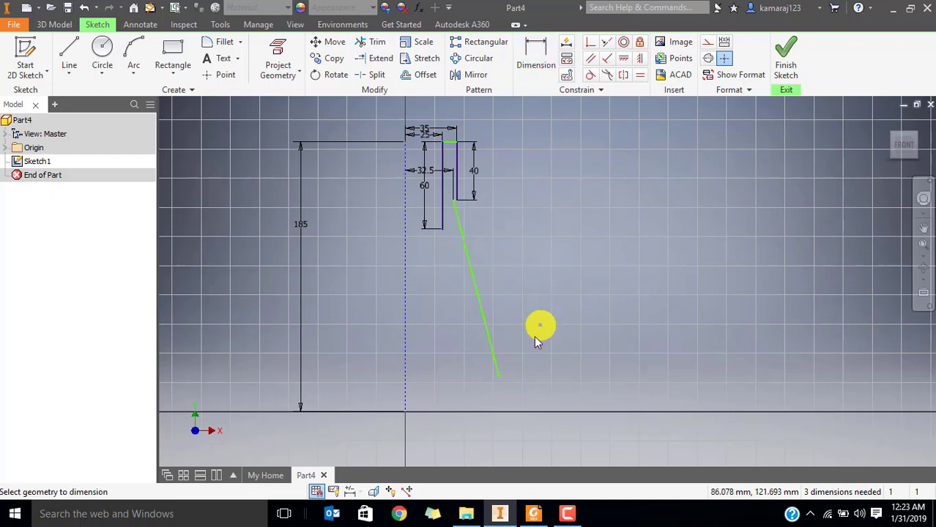
click(408, 375)
click(441, 386)
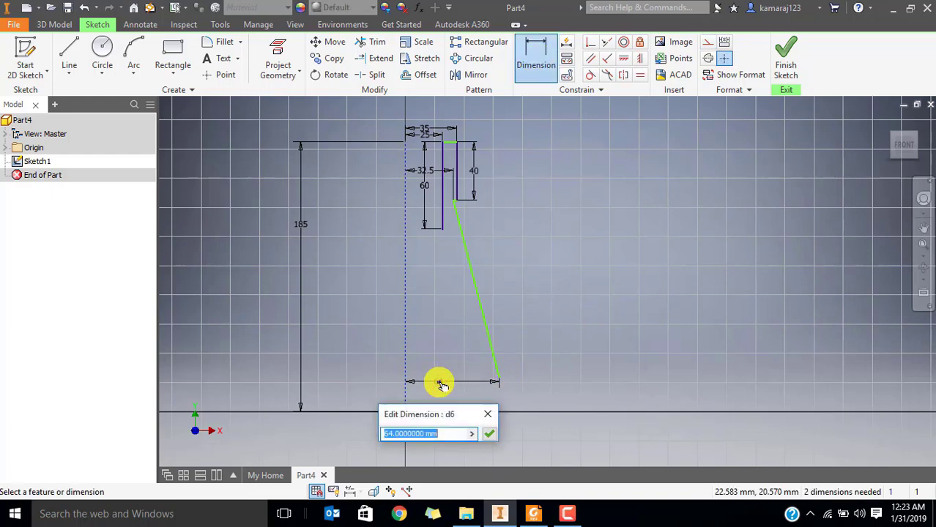
key(Return)
key(Escape)
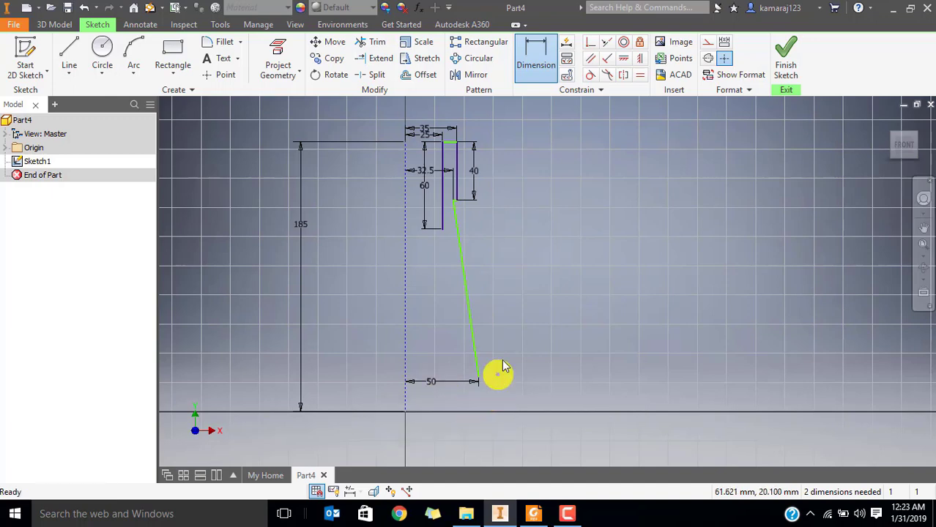
Dimension the vertical distance between the slanted line's two ends as 125 mm, as given in the casting drawing.
scroll(487, 351, down, 4)
key(alt+Tab)
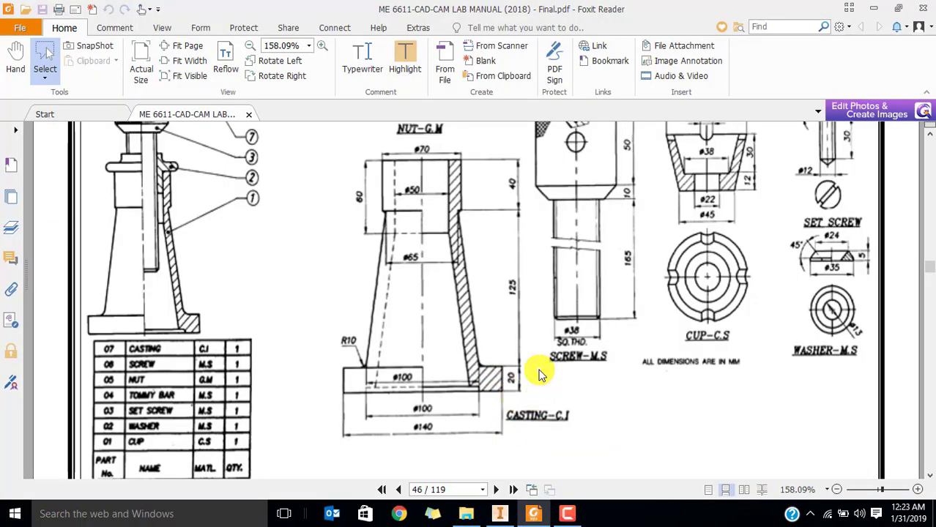
key(alt+Tab)
scroll(545, 303, up, 4)
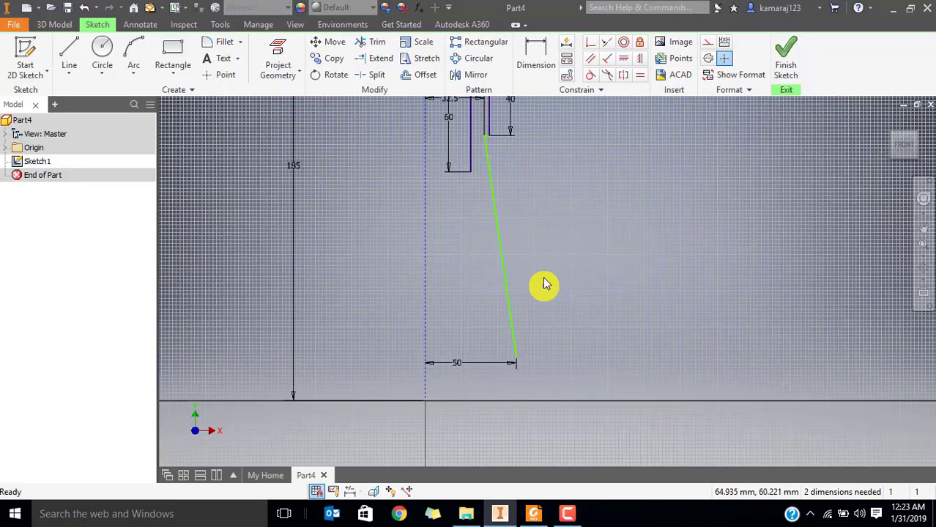
click(532, 59)
scroll(487, 146, down, 4)
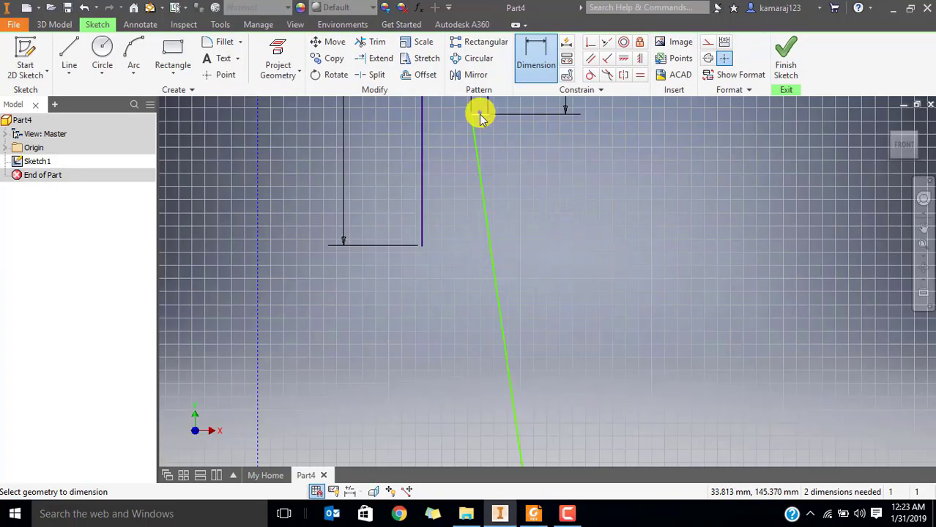
scroll(514, 240, up, 3)
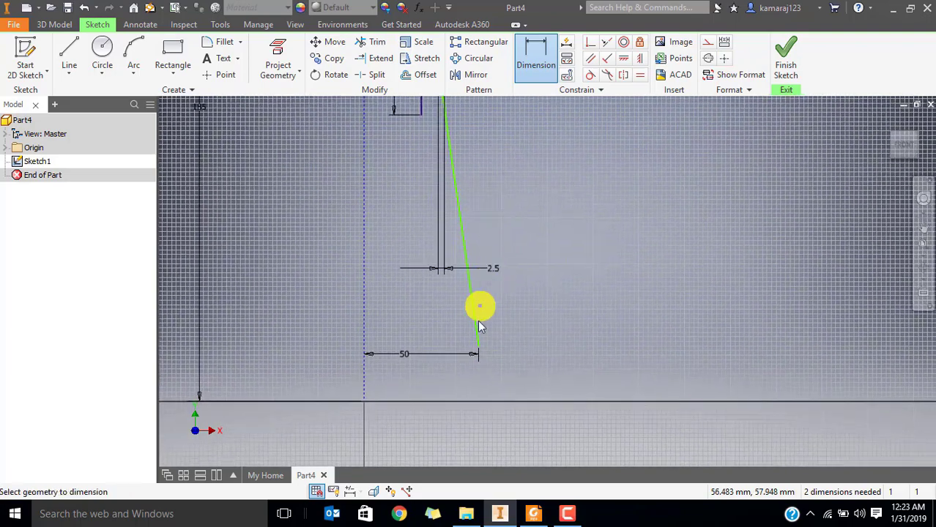
scroll(482, 354, down, 3)
click(479, 338)
click(550, 187)
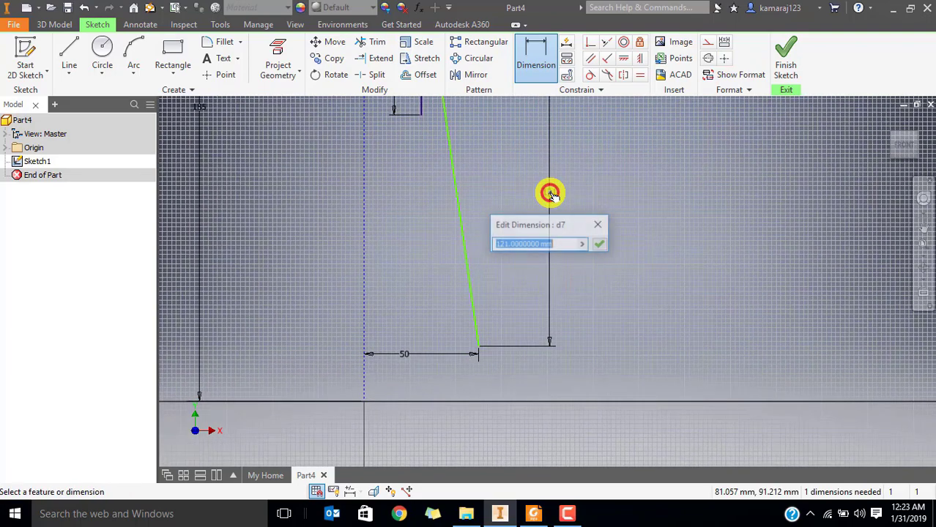
key(alt+Tab)
key(alt+Tab)
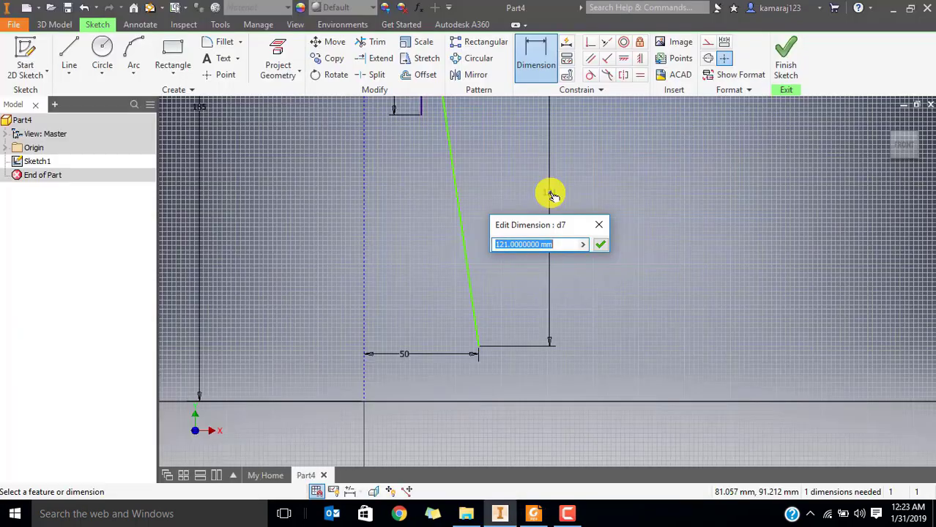
key(Return)
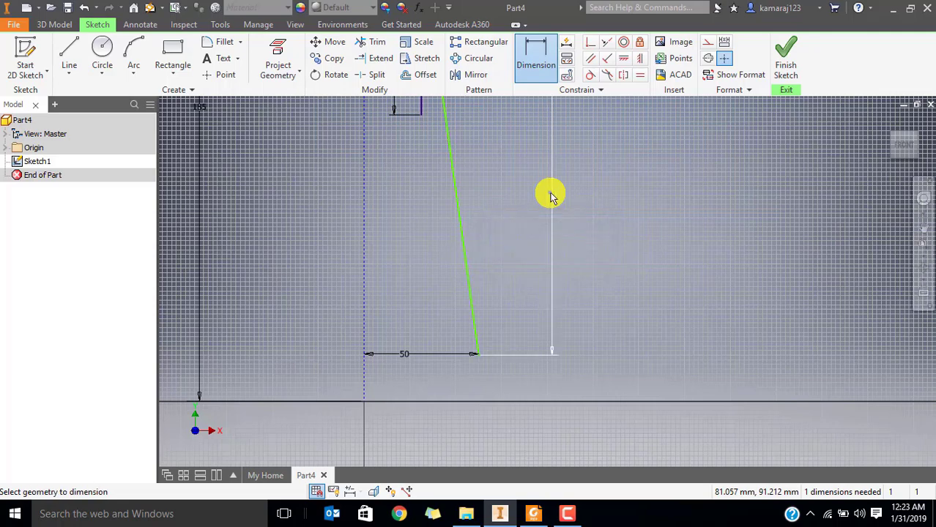
key(Escape)
scroll(509, 264, down, 2)
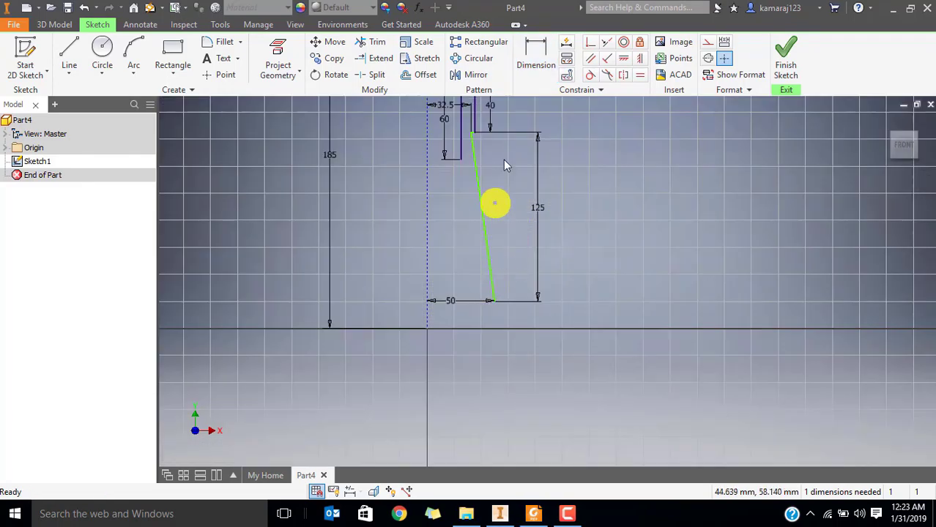
scroll(505, 156, up, 2)
scroll(517, 240, down, 2)
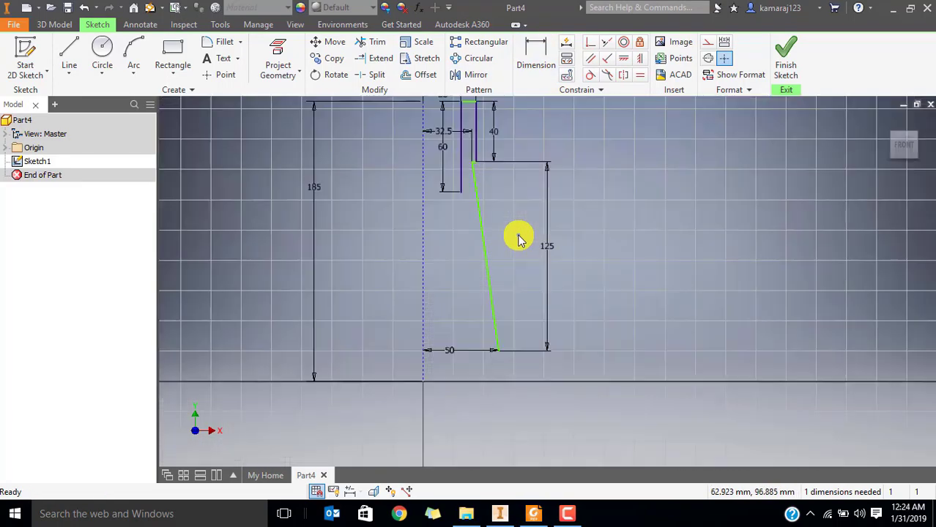
mouse_move(516, 236)
middle_down()
mouse_move(458, 247)
mouse_move(443, 231)
middle_up()
scroll(435, 219, up, 2)
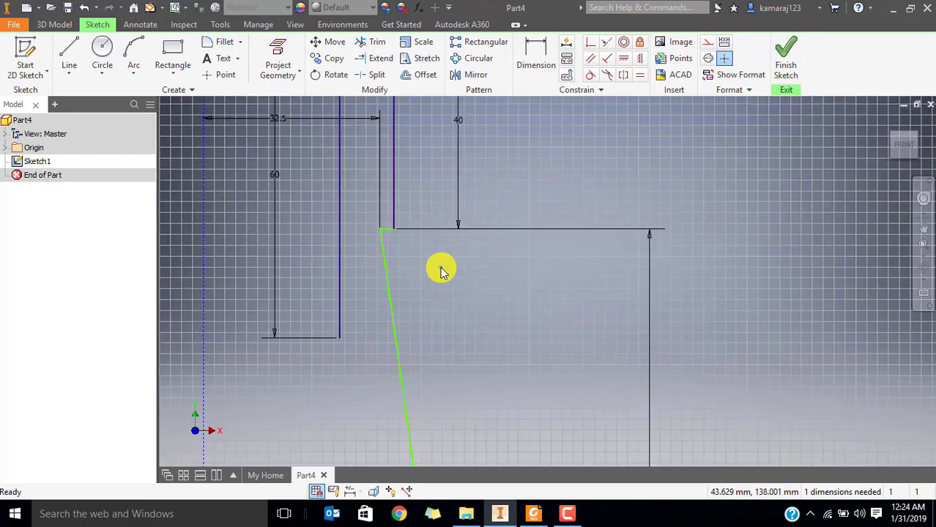
scroll(452, 278, down, 2)
middle_drag(451, 278, 447, 247)
Sketch the base flange's upper edge about 31 mm outward from the slanted line's lower end and its outer edge about 20 mm down to the horizontal axis.
key(alt+Tab)
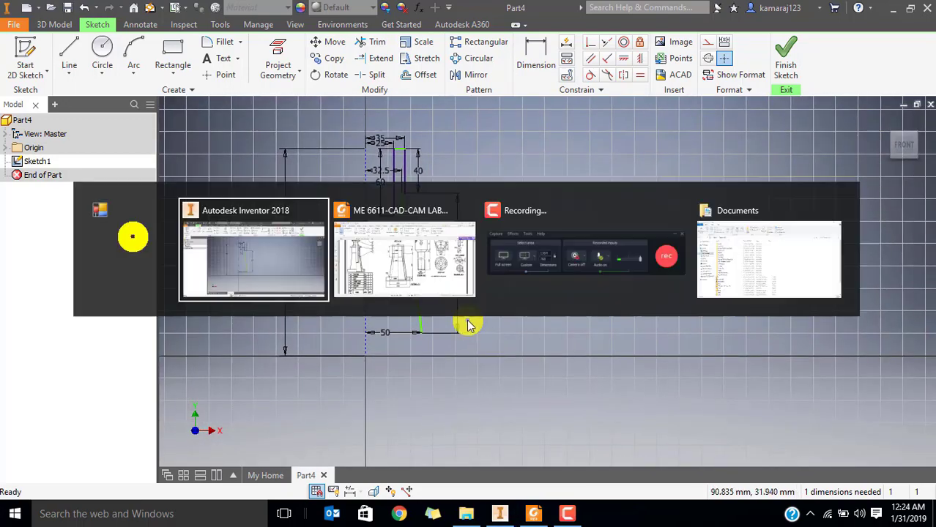
key(alt+Tab)
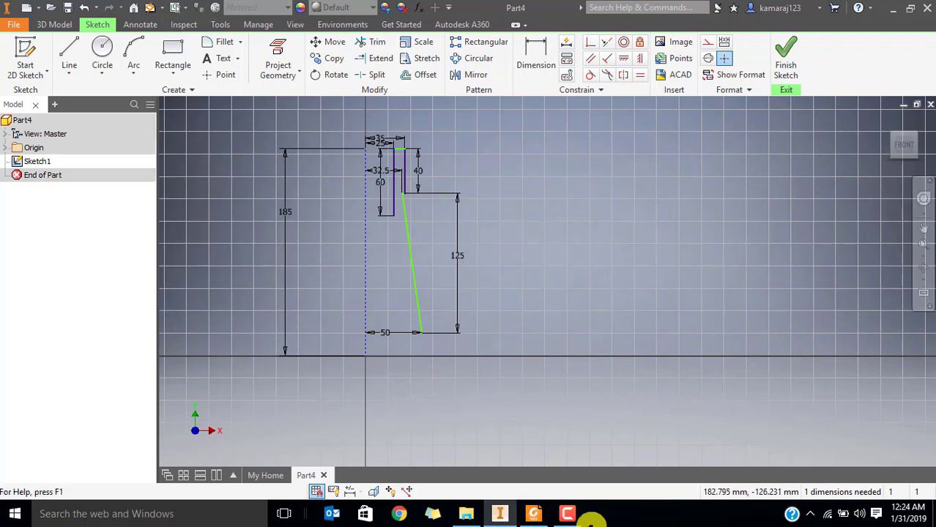
click(534, 513)
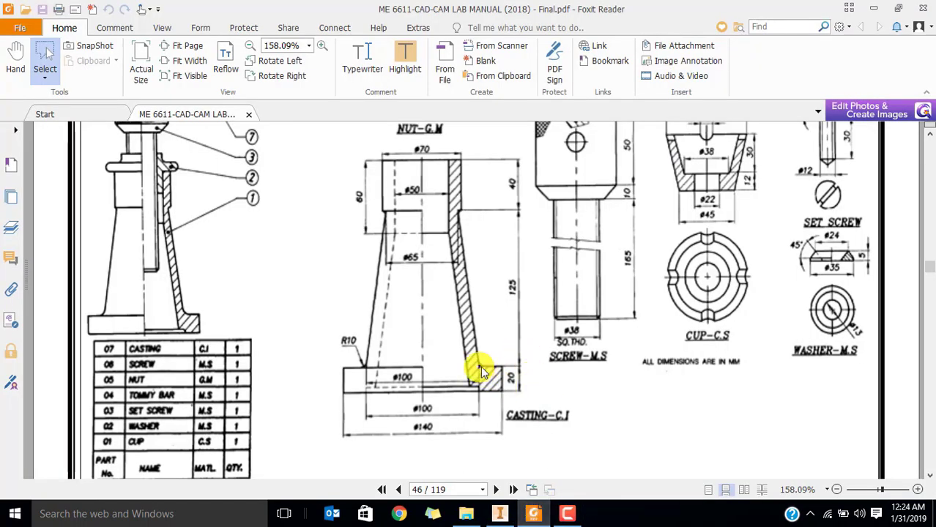
key(alt+Tab)
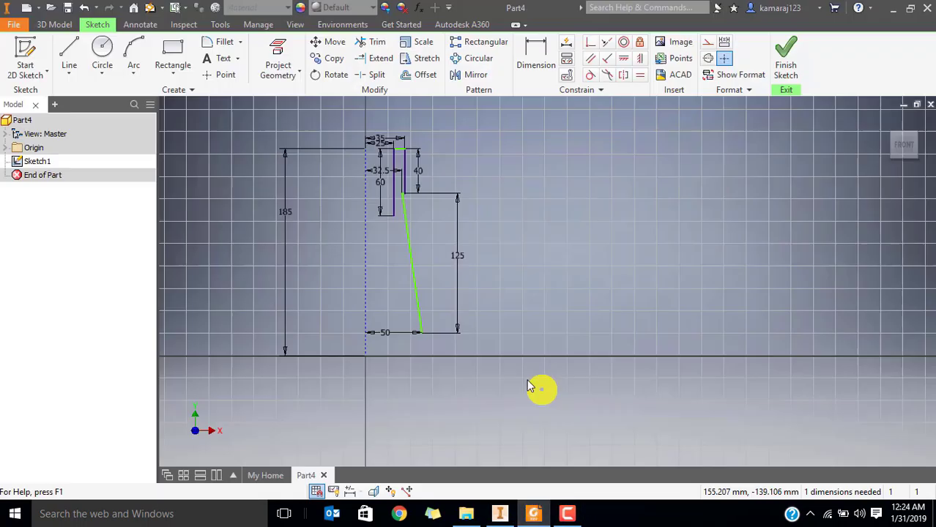
click(68, 57)
scroll(442, 351, up, 5)
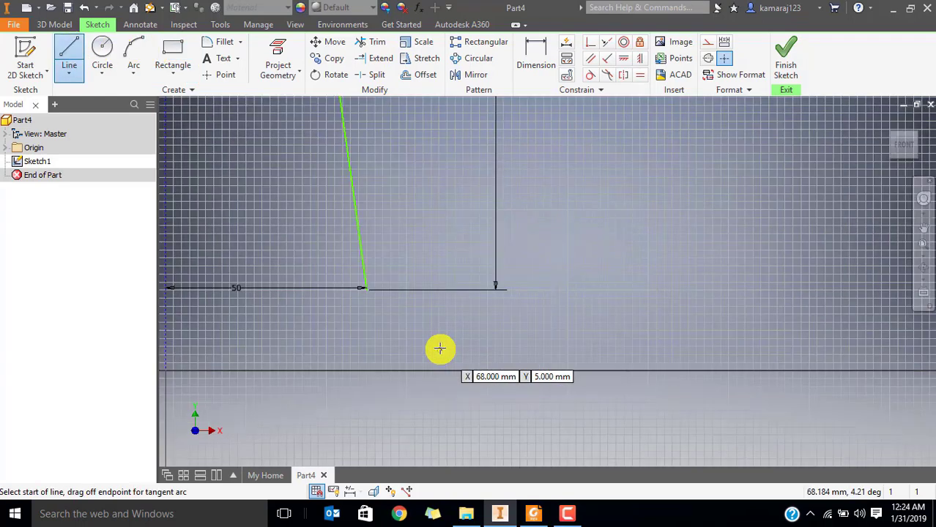
click(371, 289)
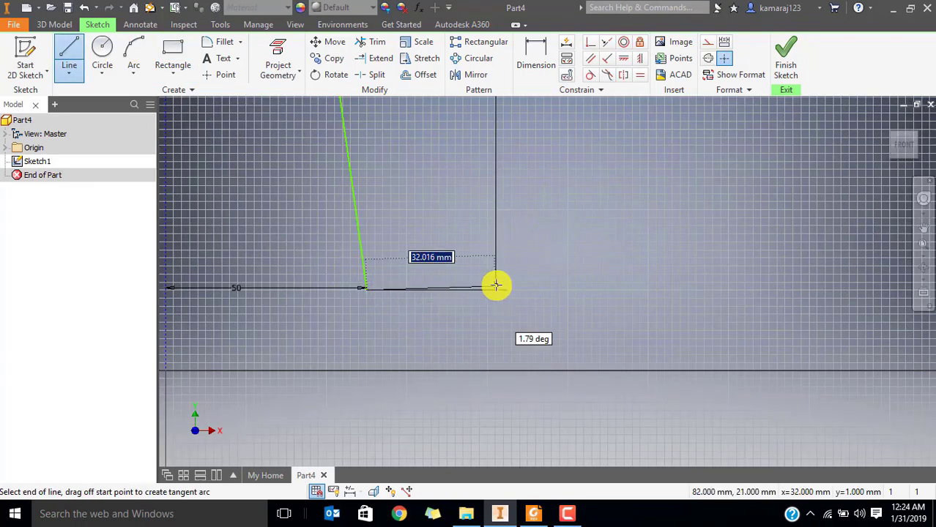
click(492, 288)
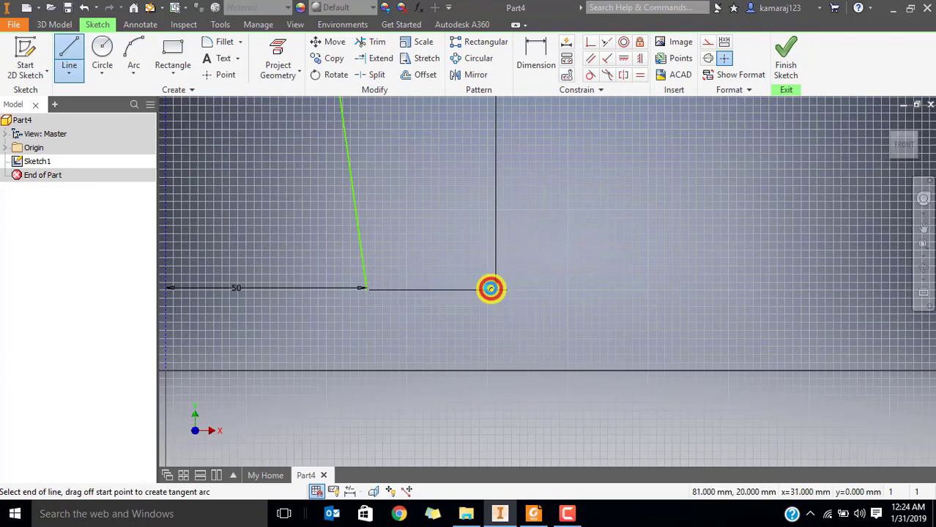
click(493, 373)
key(Escape)
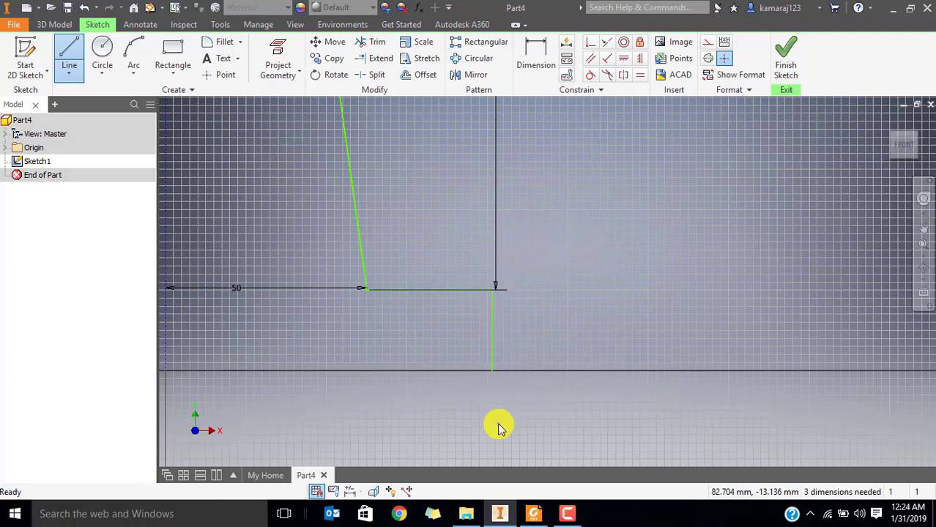
Dimension the flange's vertical outer edge as 20 mm, as given in the casting drawing.
key(alt+Tab)
key(alt+Tab)
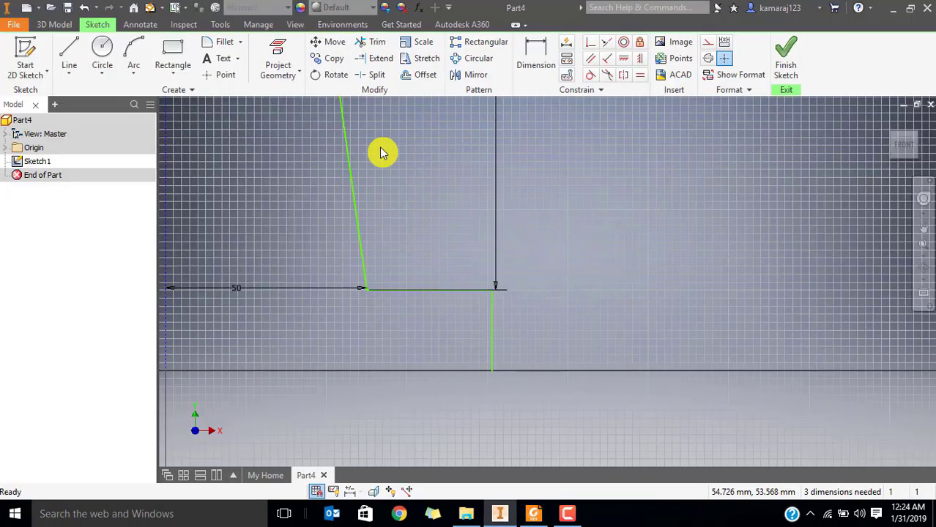
click(537, 60)
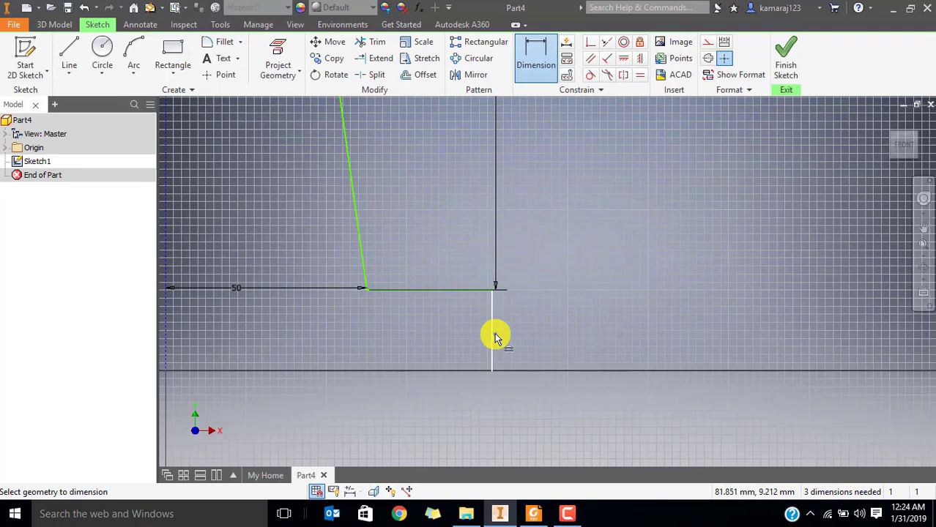
click(495, 338)
click(525, 338)
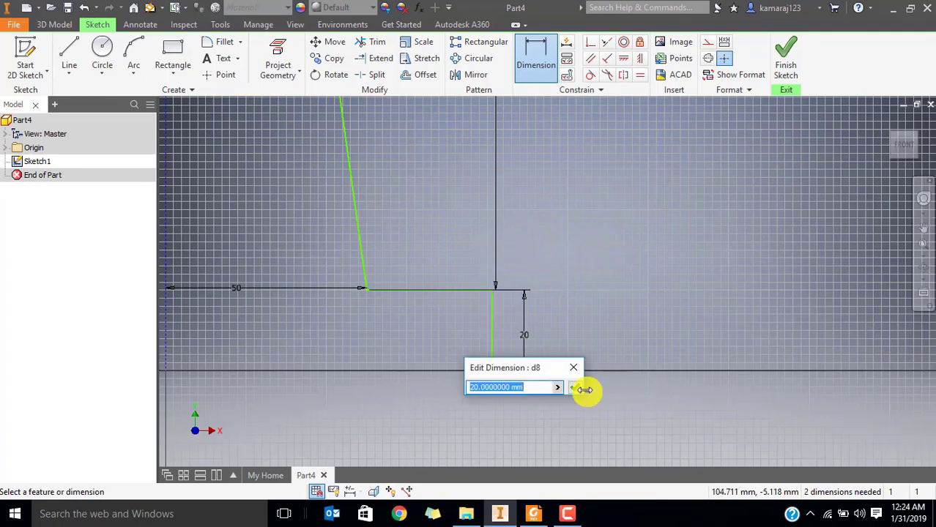
click(575, 385)
Dimension the distance from the construction line to the flange's outer edge as 70 mm, half the drawing's Ø140.
key(alt+Tab)
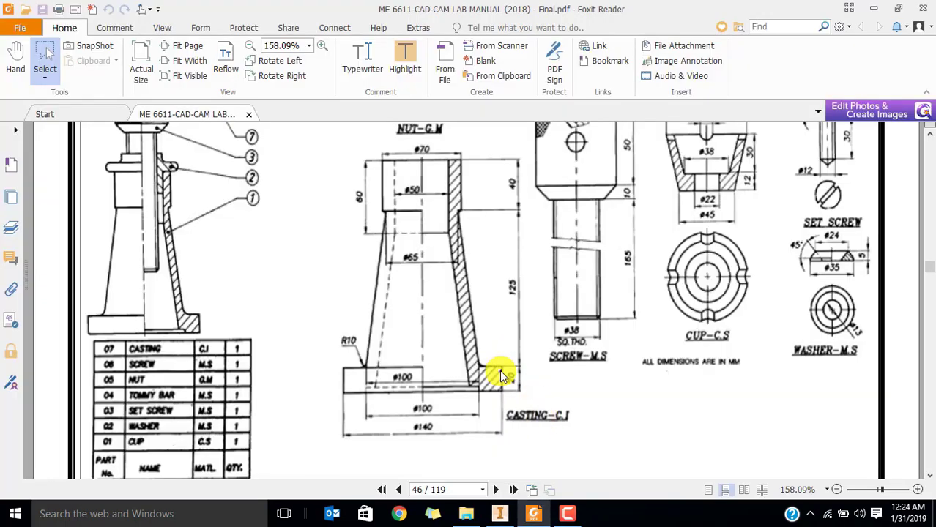
key(alt+Tab)
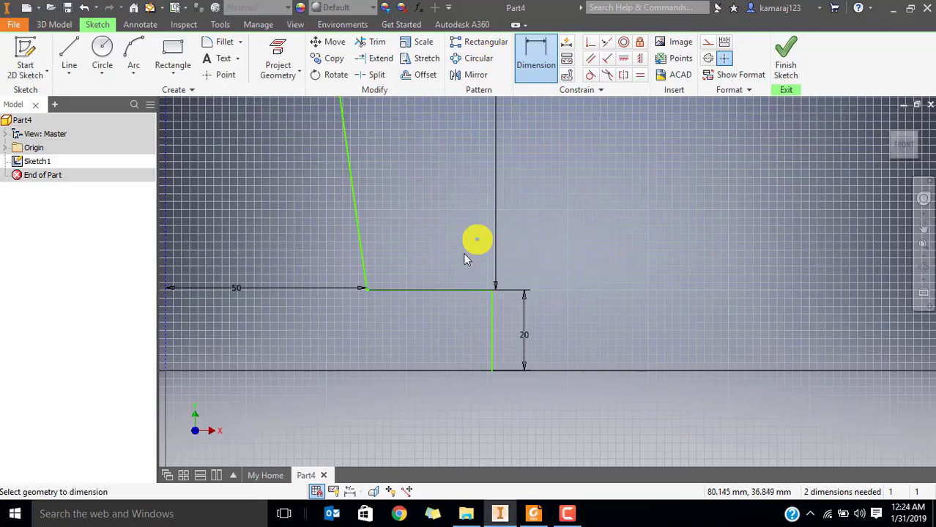
scroll(492, 337, down, 5)
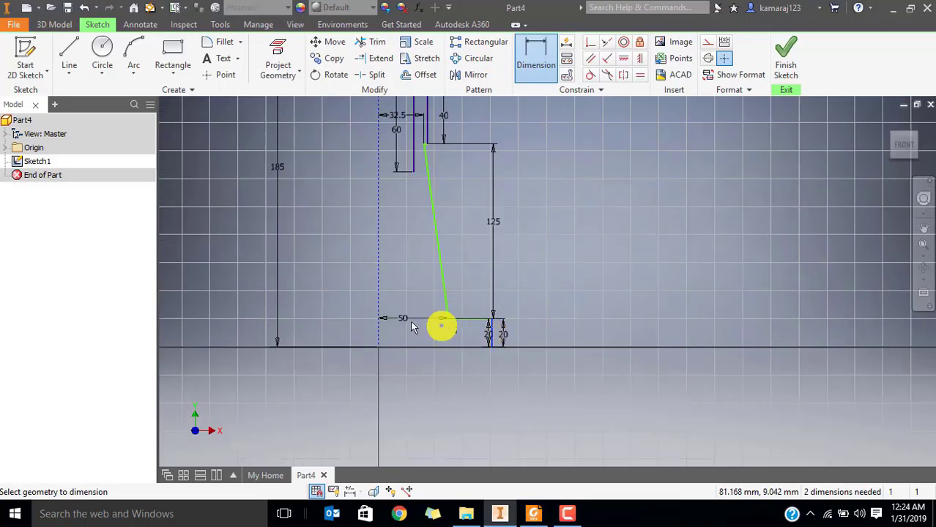
click(377, 328)
click(440, 386)
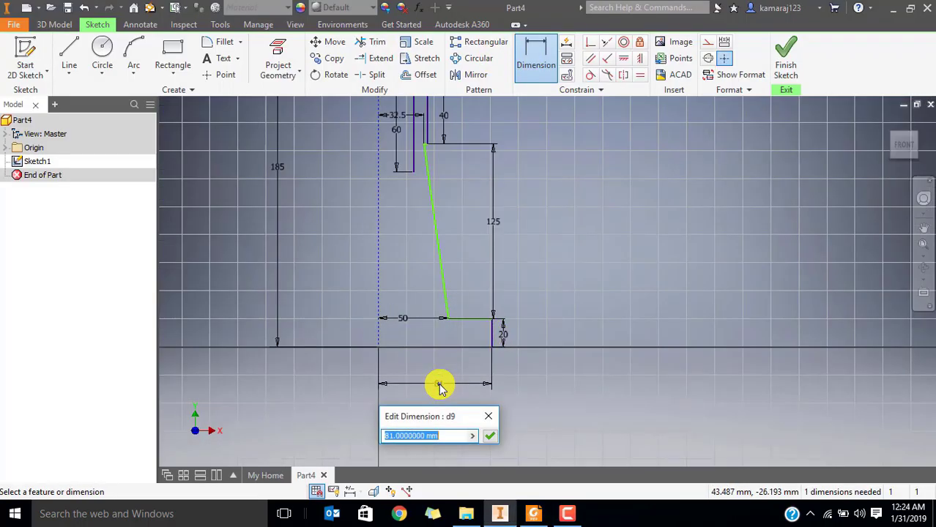
key(Return)
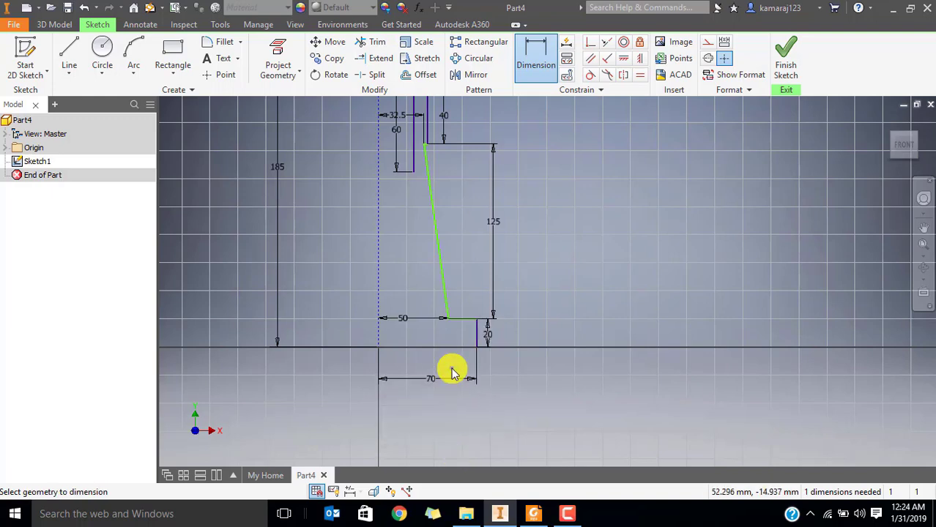
Check the casting base in the PDF drawing and sketch the flange's bottom edge about 20 mm inward from its outer edge along the horizontal axis.
key(alt+Tab)
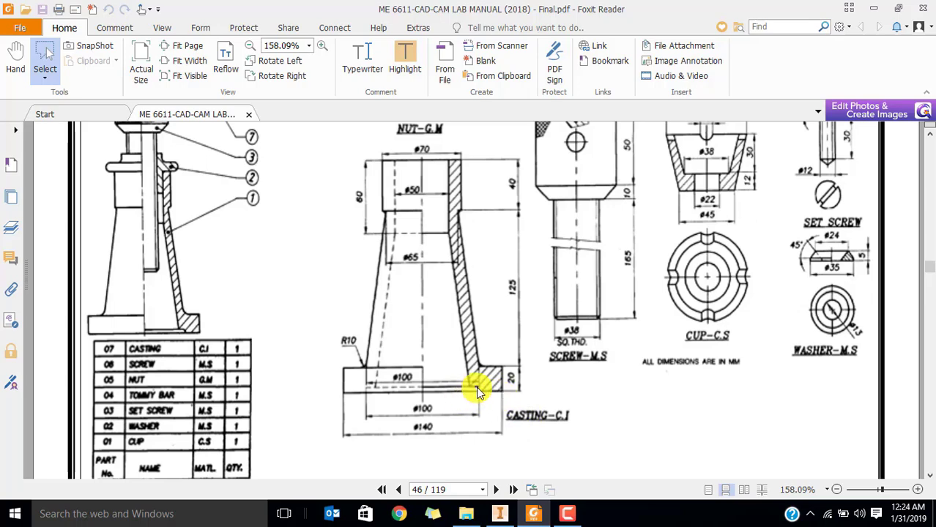
ctrl+scroll(467, 387, down, 2)
ctrl+scroll(467, 387, up, 5)
ctrl+scroll(467, 379, down, 2)
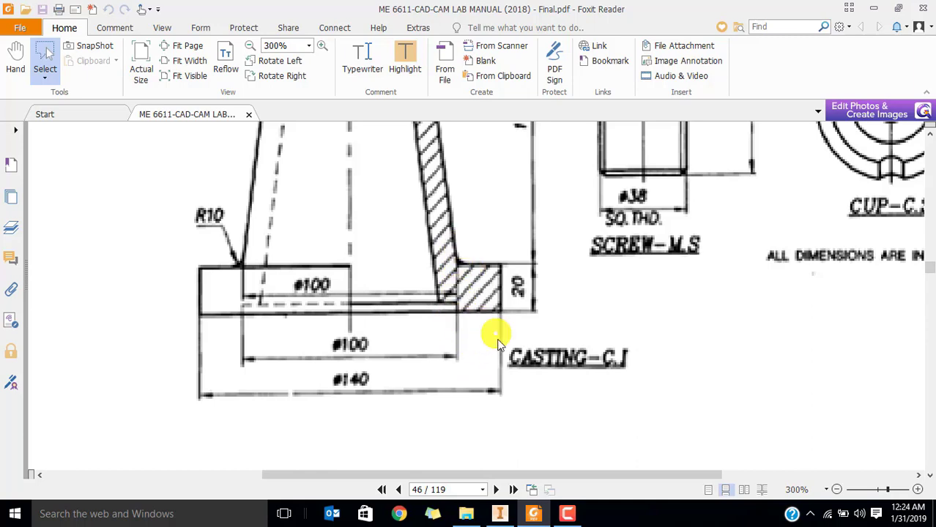
key(alt+Tab)
scroll(444, 344, up, 3)
scroll(443, 344, down, 3)
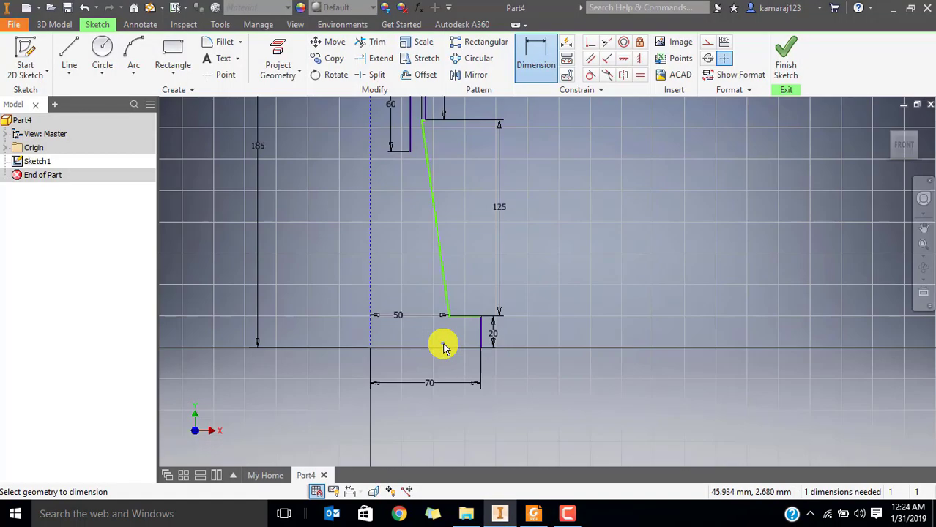
scroll(444, 344, up, 3)
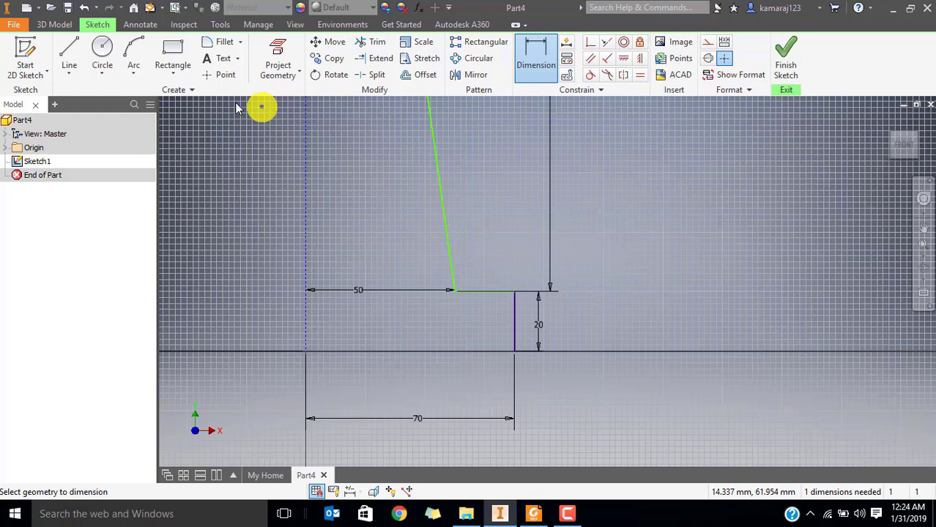
key(l)
click(514, 352)
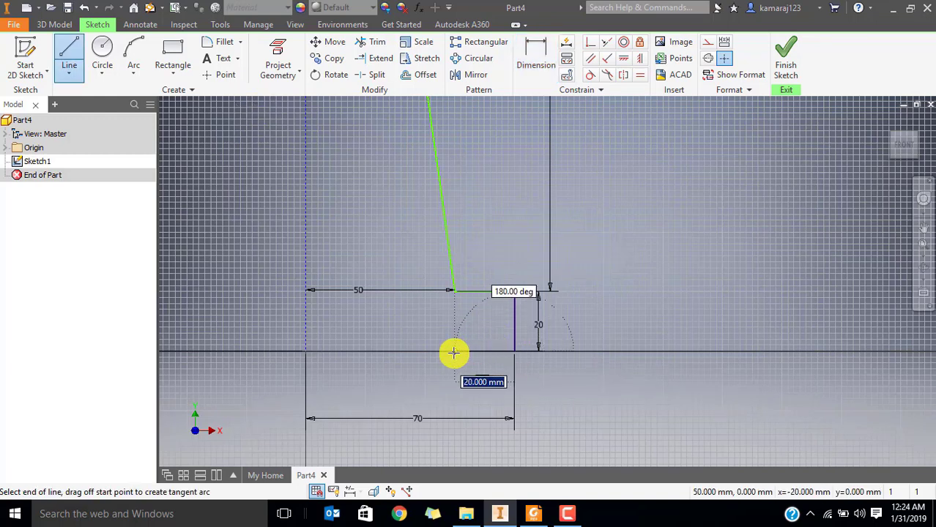
click(454, 353)
key(Escape)
Dimension the distance from the construction line to the bottom edge's inner end as 50 mm, half the drawing's Ø100.
click(538, 59)
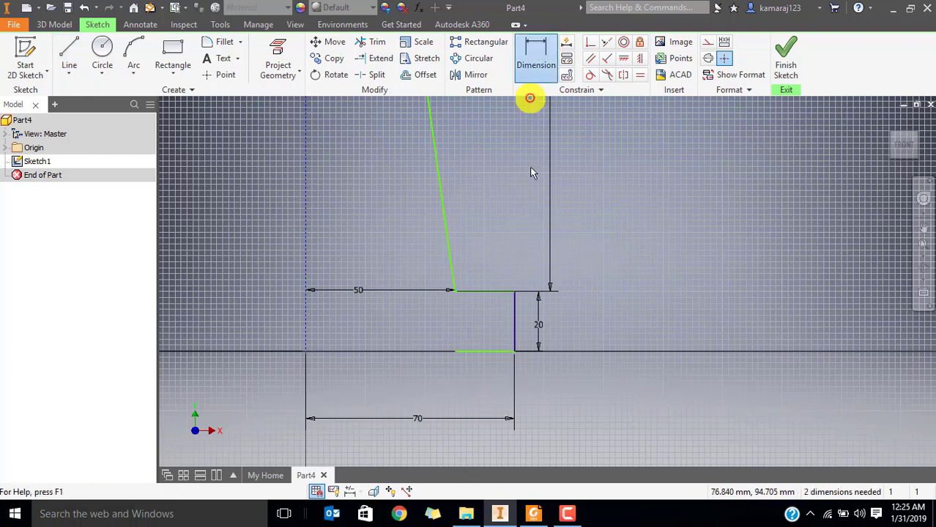
click(306, 339)
click(372, 382)
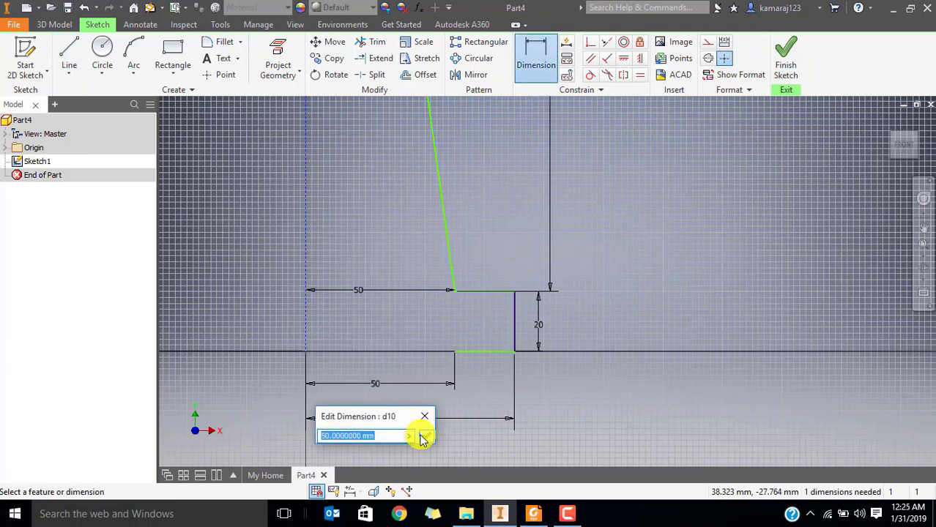
click(423, 437)
Examine the base recess, the inner wall's lower end and the nearby dimensions of the casting in the Foxit Reader drawing.
key(alt+Tab)
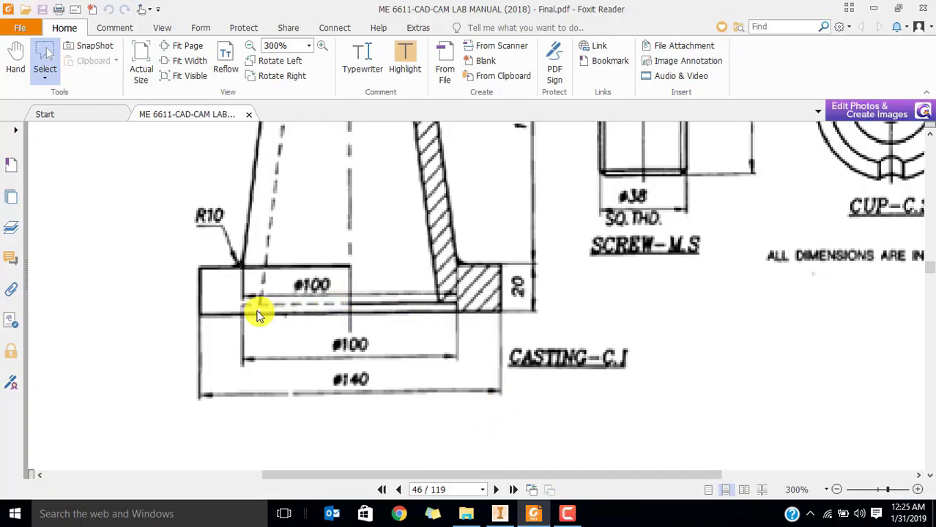
scroll(442, 340, up, 10)
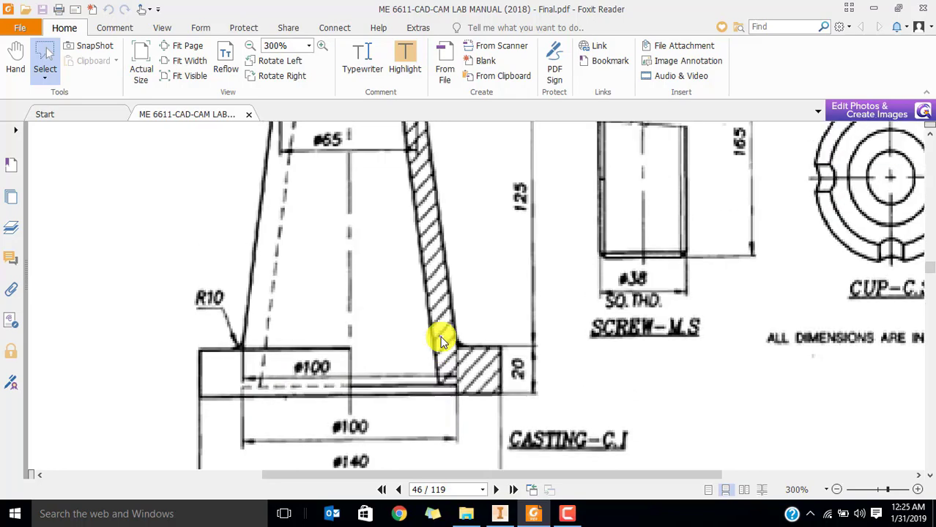
scroll(442, 341, down, 5)
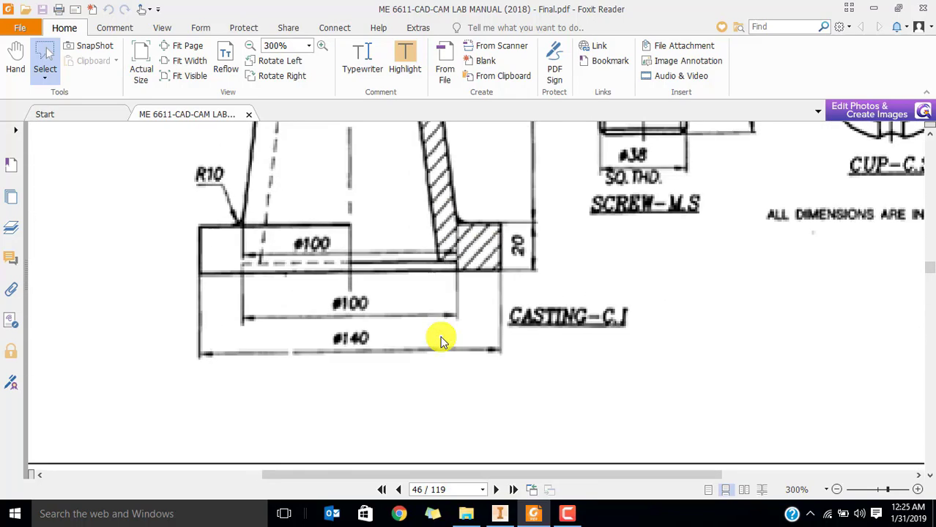
ctrl+scroll(447, 293, up, 2)
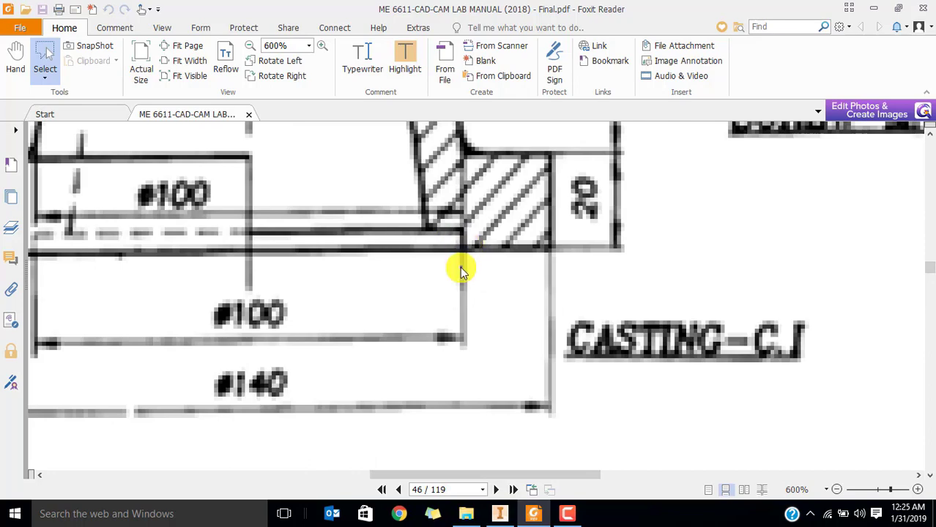
key(alt+Tab)
key(alt+Tab)
ctrl+scroll(460, 268, down, 4)
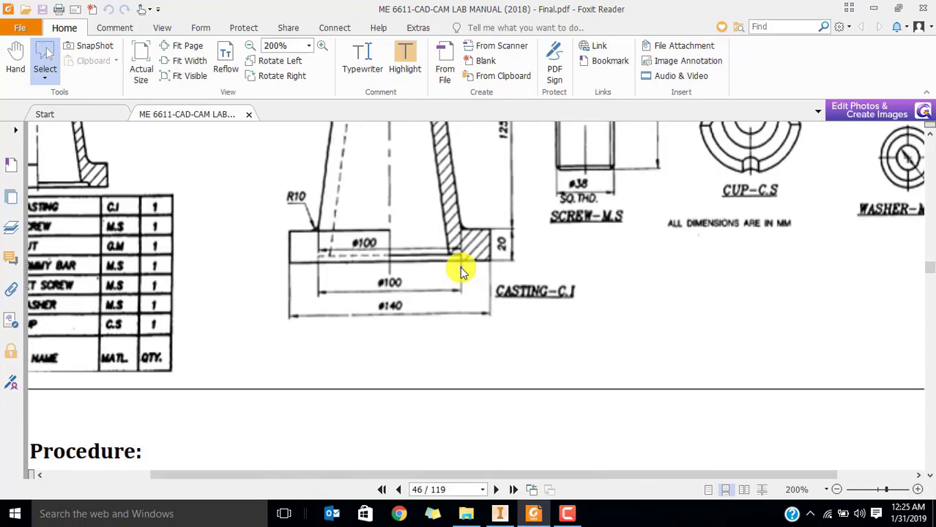
scroll(446, 255, up, 3)
scroll(446, 253, down, 1)
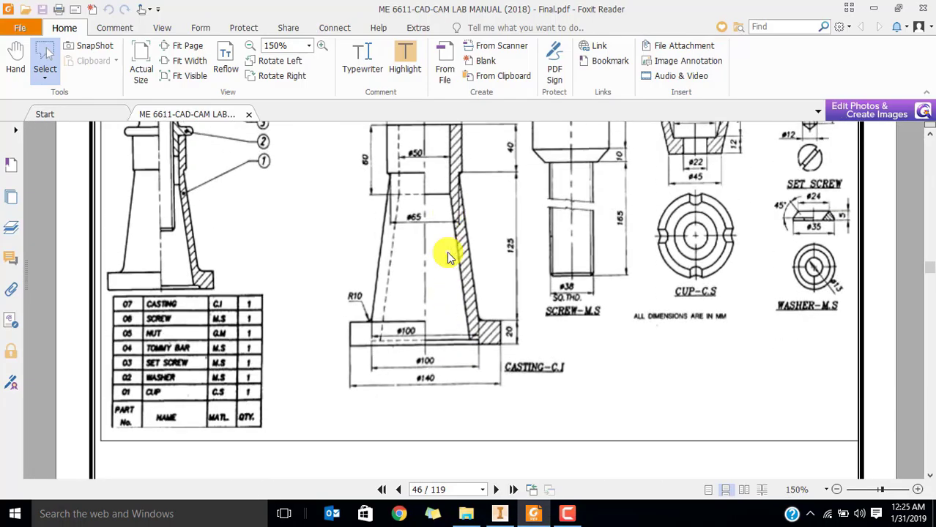
ctrl+scroll(493, 334, up, 2)
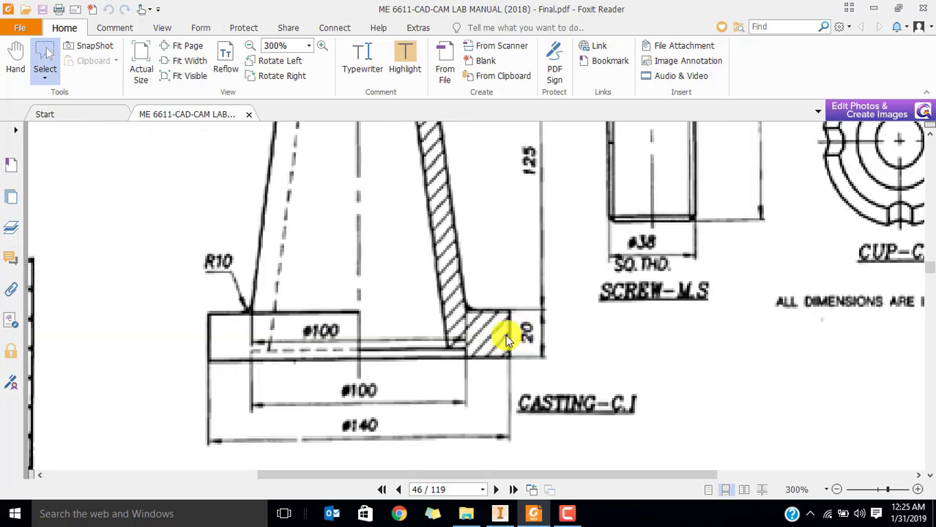
Check the recess in the PDF drawing and sketch a 3 mm vertical line from the bottom edge's inner end and an inward horizontal line about 13 mm long.
key(alt+Tab)
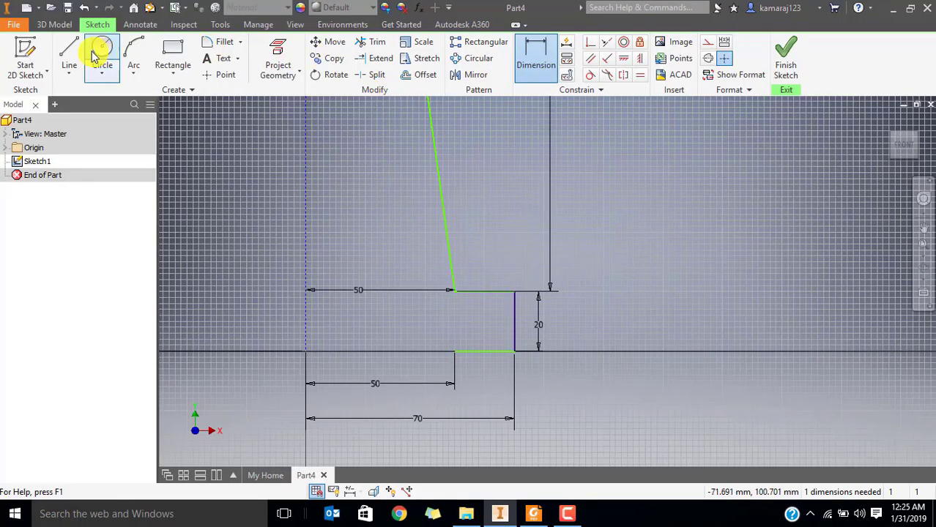
click(68, 55)
click(455, 353)
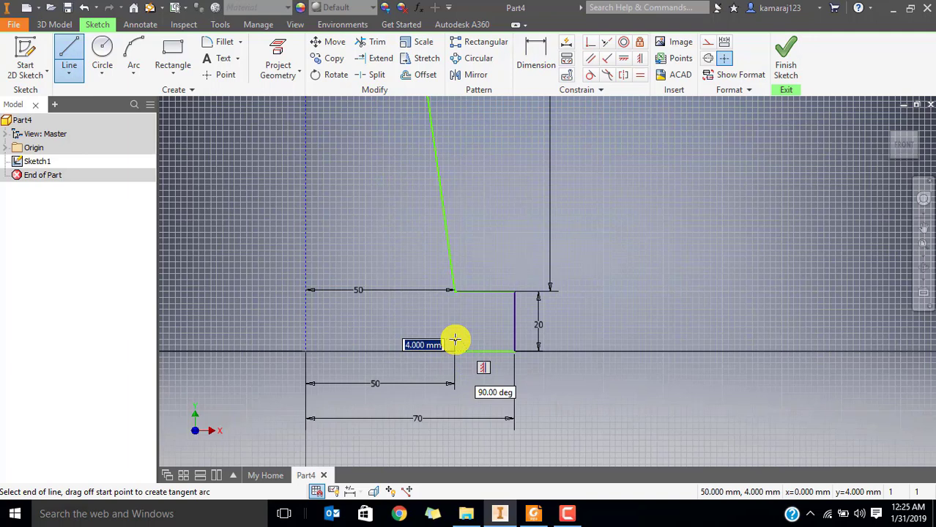
click(455, 344)
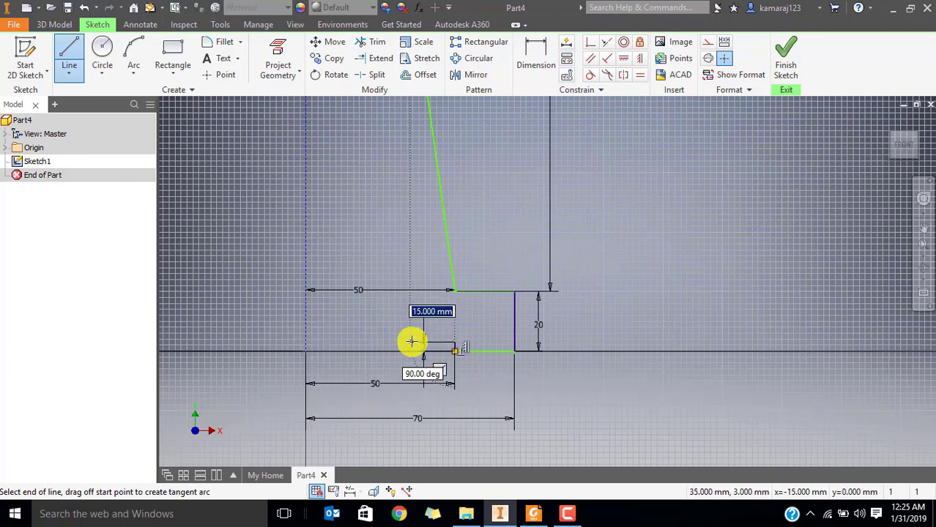
key(alt+Tab)
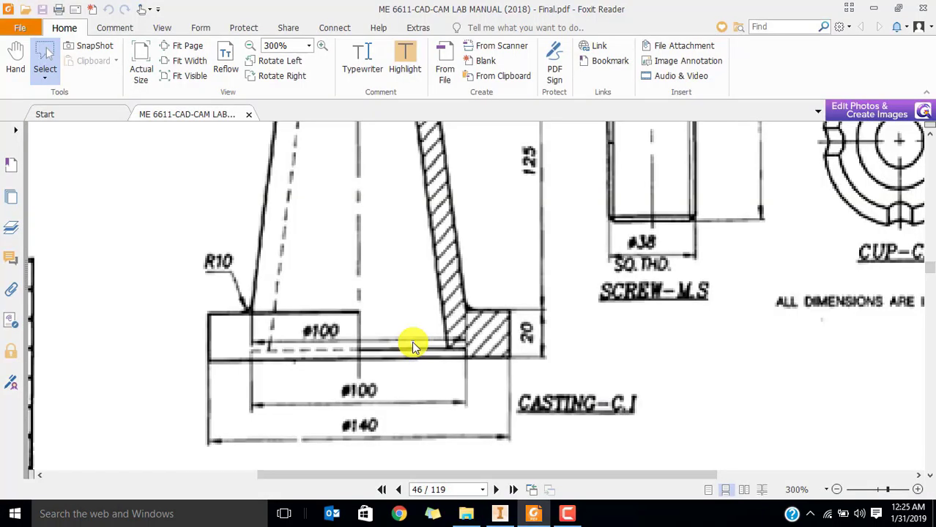
scroll(412, 331, up, 4)
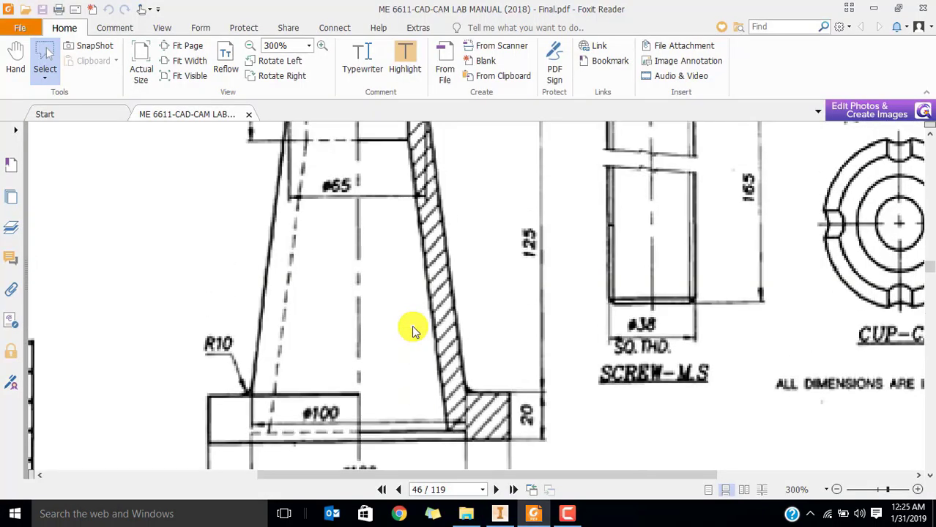
scroll(411, 329, down, 3)
key(alt+Tab)
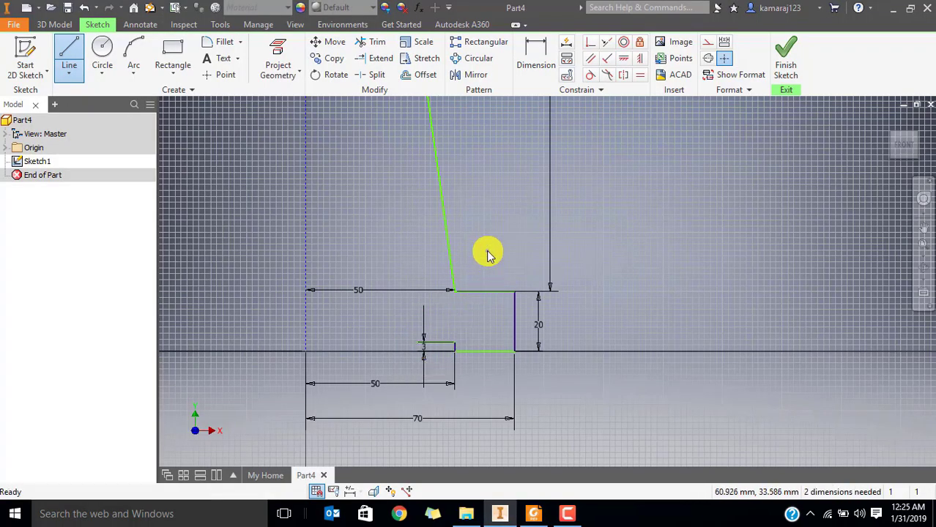
key(Escape)
Sketch the slanted inner wall line from the lower end of the 60 mm bore line to the inner end of the recess line.
scroll(484, 254, up, 3)
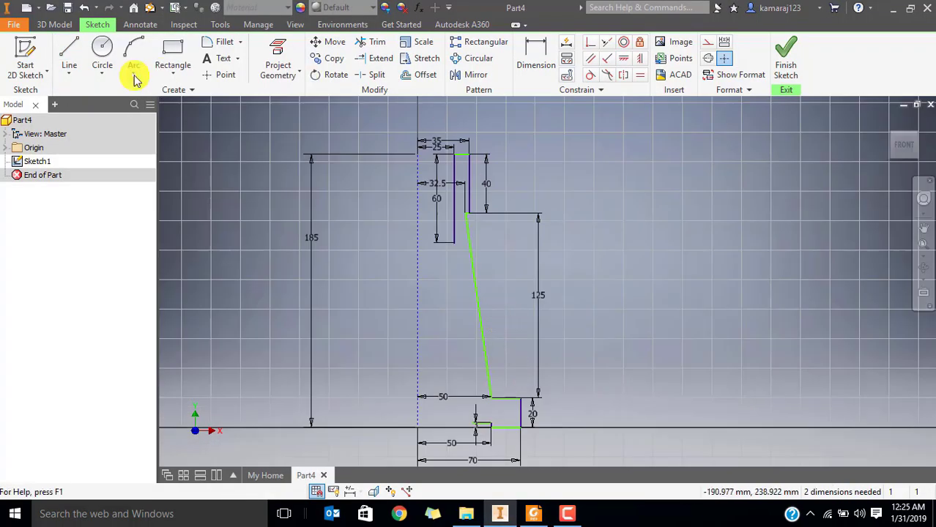
click(71, 53)
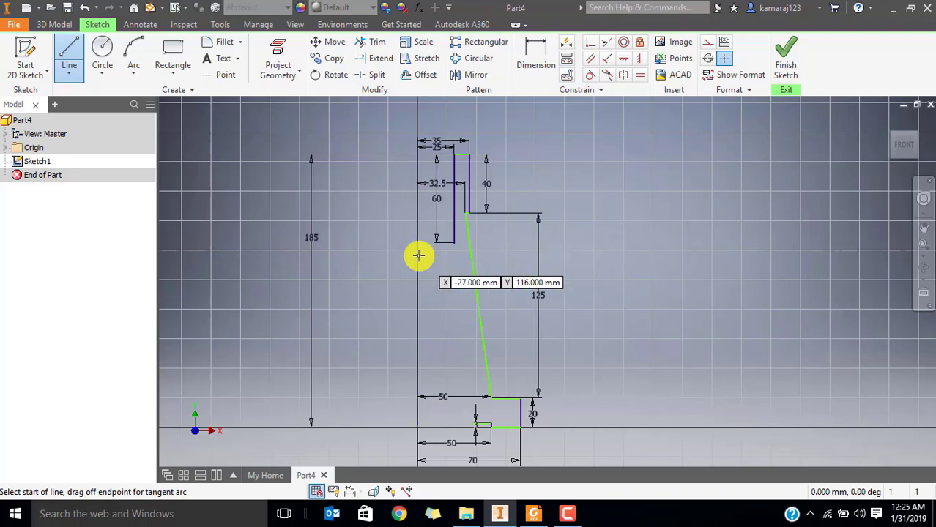
click(454, 242)
scroll(474, 430, down, 3)
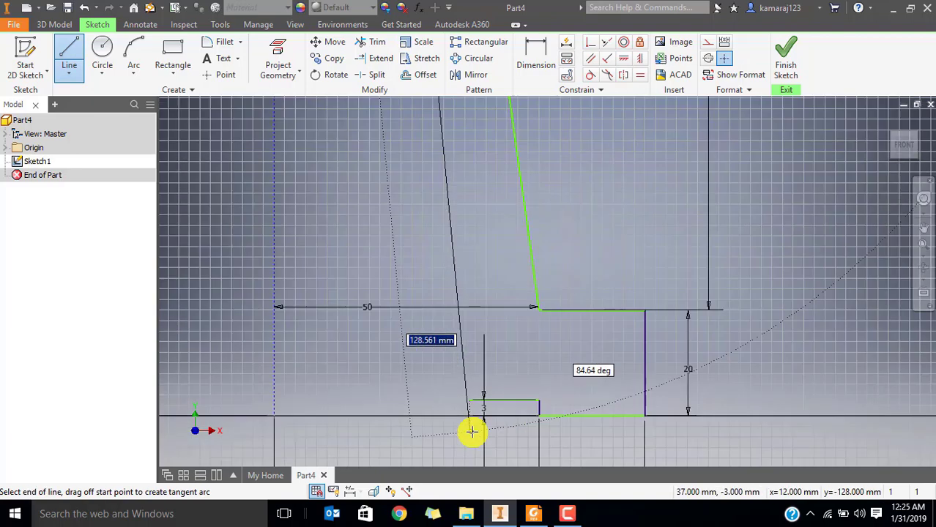
click(470, 400)
scroll(508, 250, up, 3)
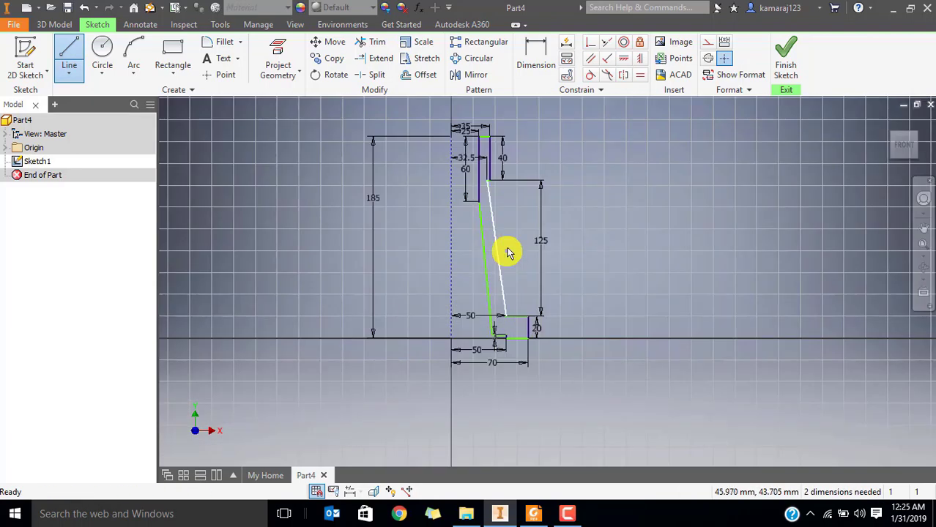
key(Escape)
Apply a Parallel constraint between the outer tapered line and the slanted inner wall line.
scroll(507, 238, down, 2)
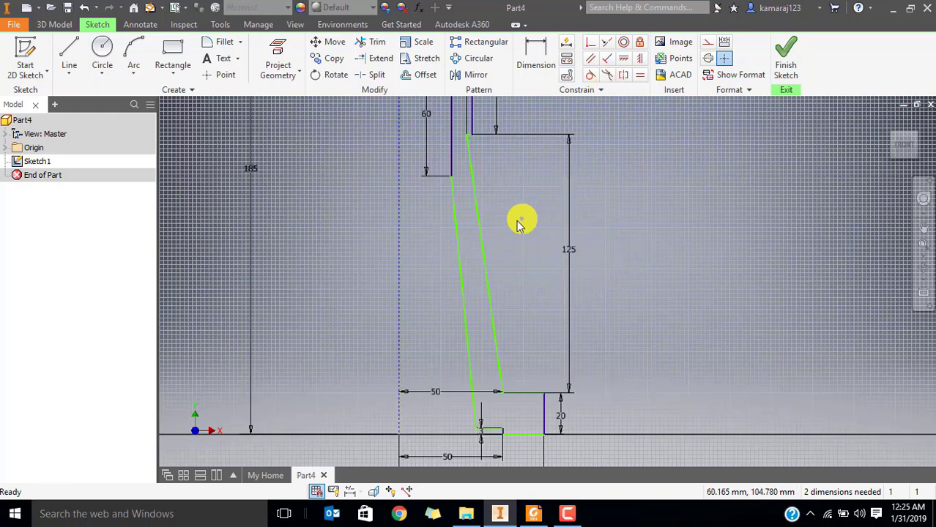
click(590, 58)
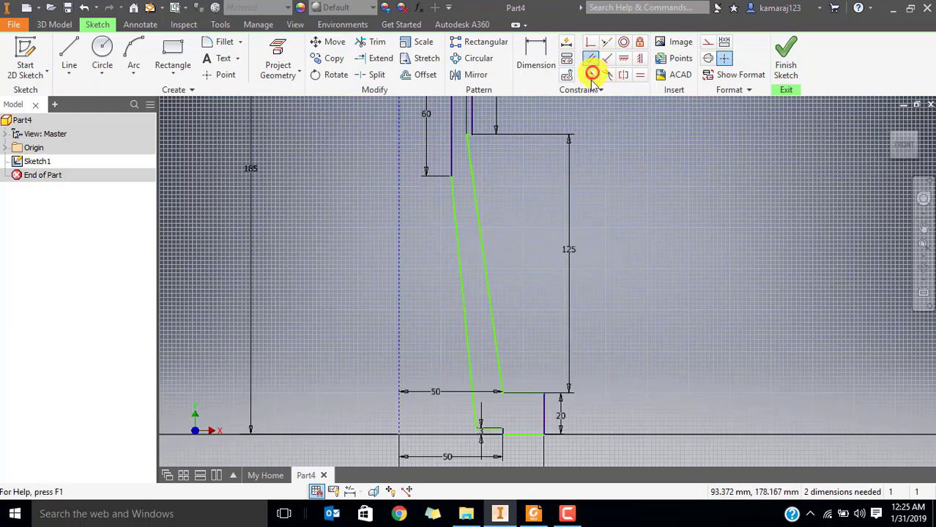
click(482, 236)
click(460, 262)
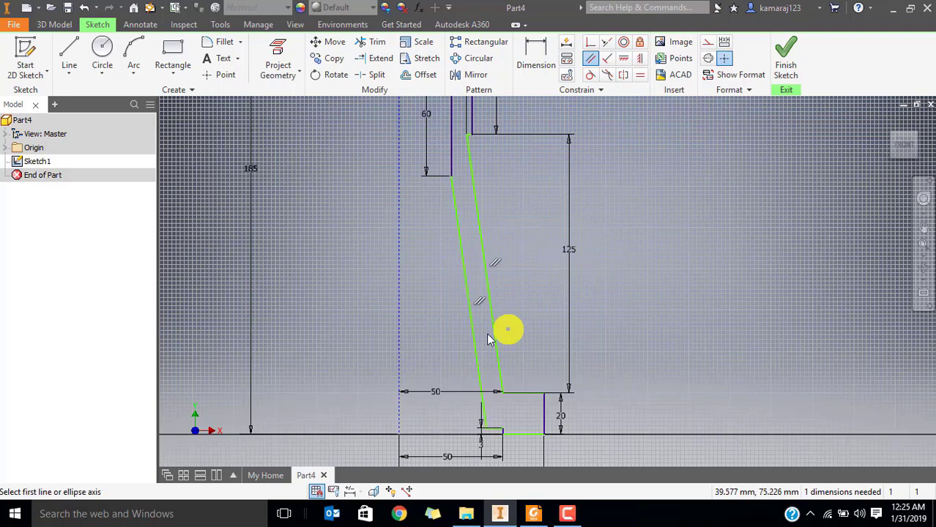
scroll(492, 412, up, 3)
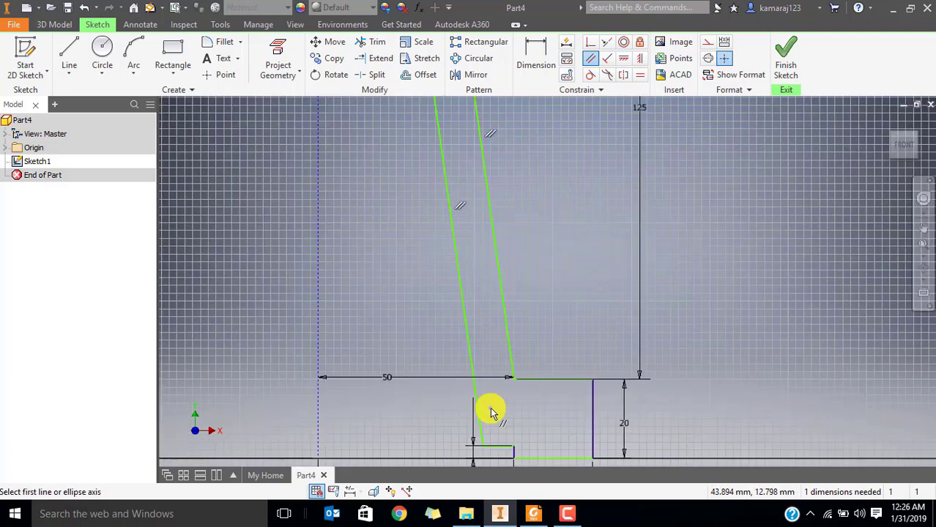
scroll(491, 405, down, 2)
key(Escape)
scroll(532, 284, down, 2)
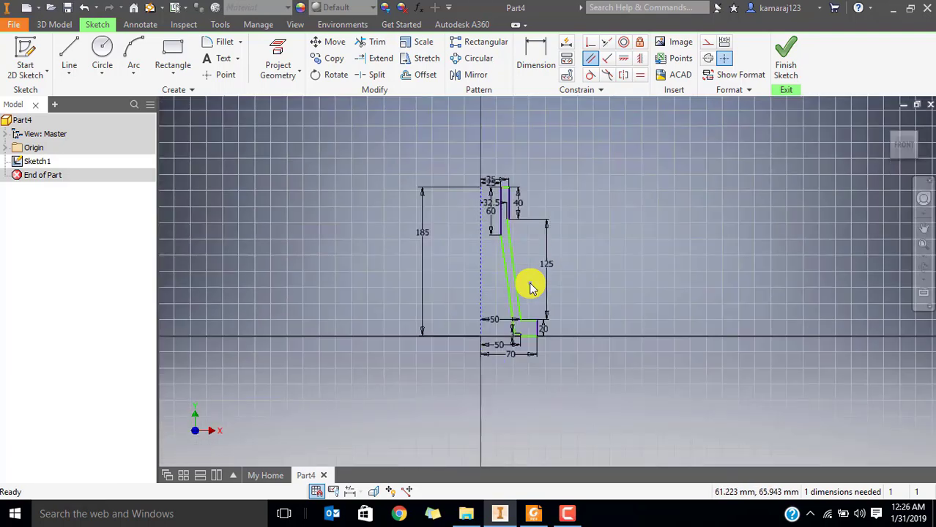
Apply a Horizontal constraint between the bottom edge's inner end and the lower endpoint of the vertical construction line.
scroll(526, 222, up, 4)
scroll(517, 274, down, 2)
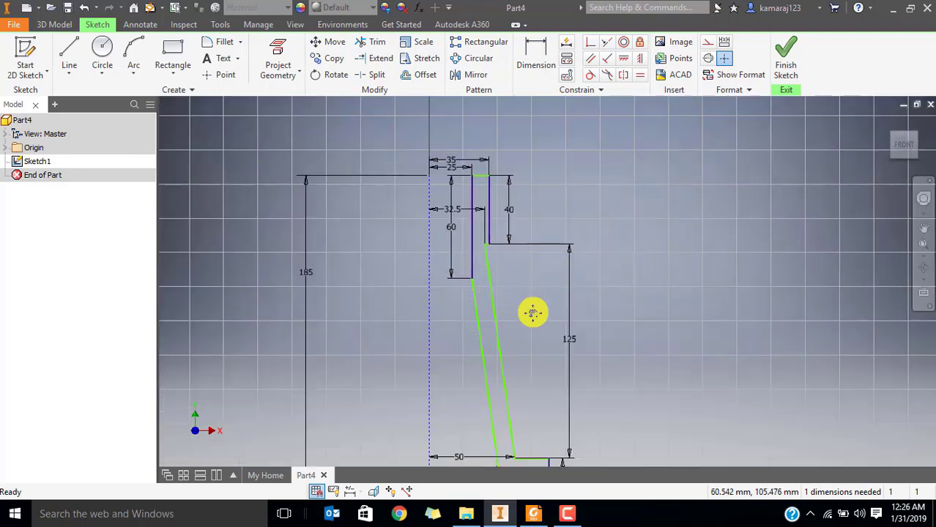
middle_drag(533, 309, 513, 244)
mouse_move(487, 264)
mouse_down()
mouse_move(497, 262)
mouse_move(428, 282)
mouse_up()
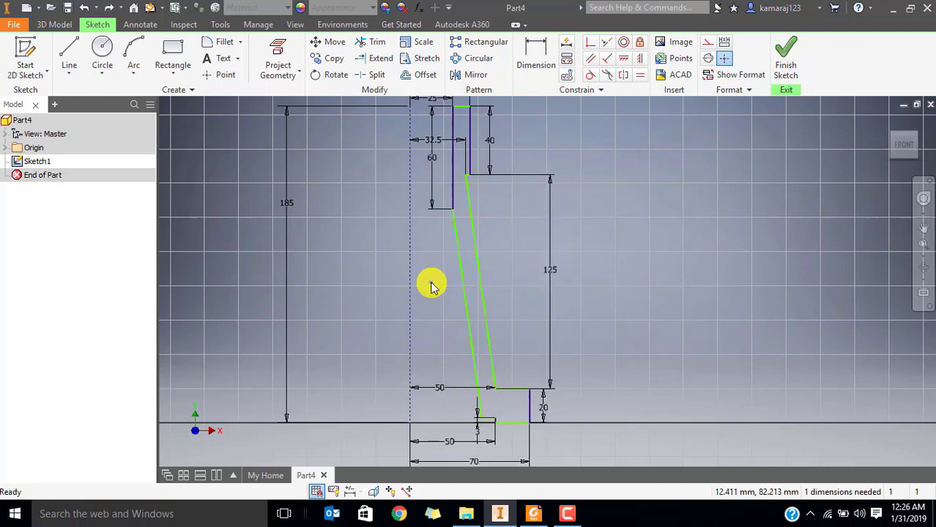
click(623, 58)
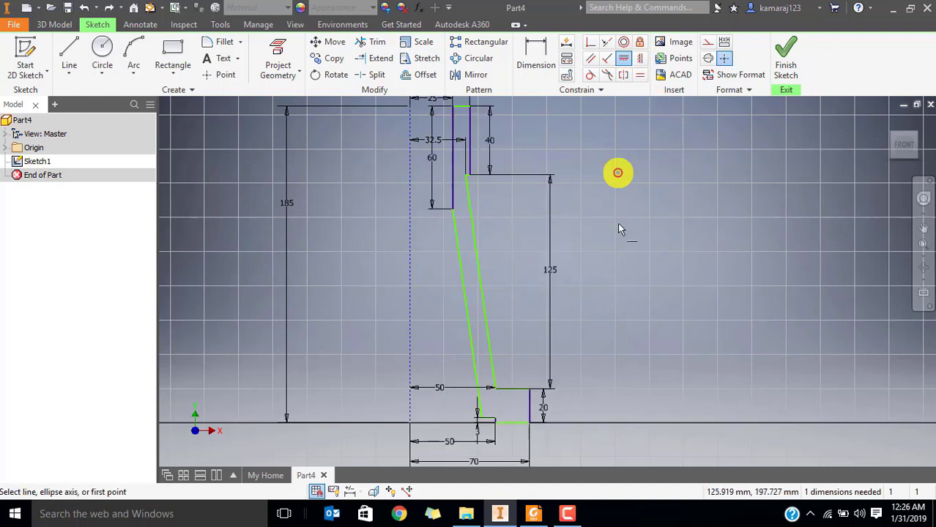
click(497, 427)
click(410, 426)
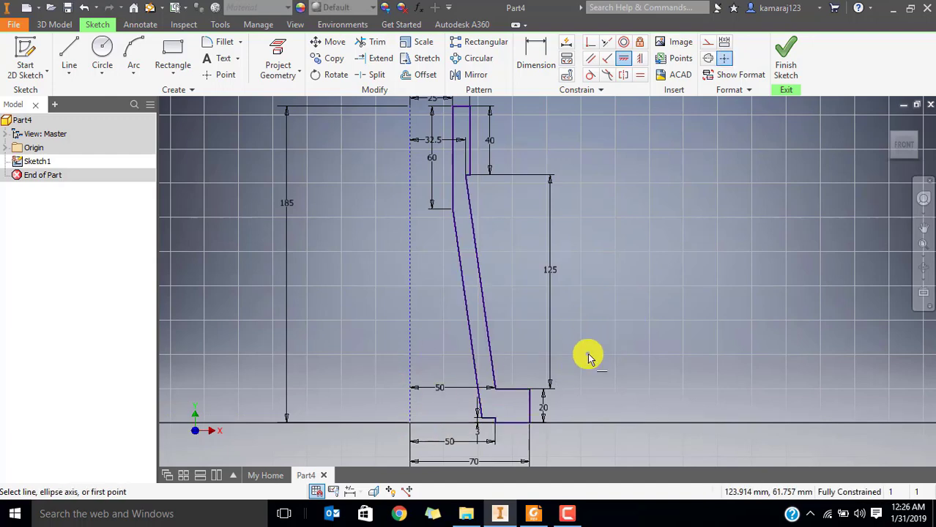
key(Escape)
Examine the casting's half-section profile and its dimensions, from the base flange and recess up to the collar.
scroll(676, 333, down, 2)
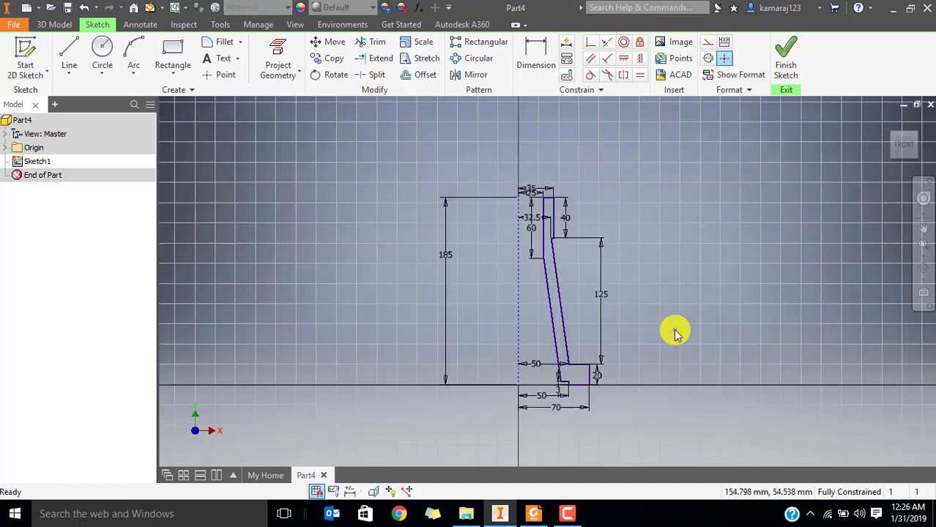
scroll(501, 303, up, 2)
key(F2)
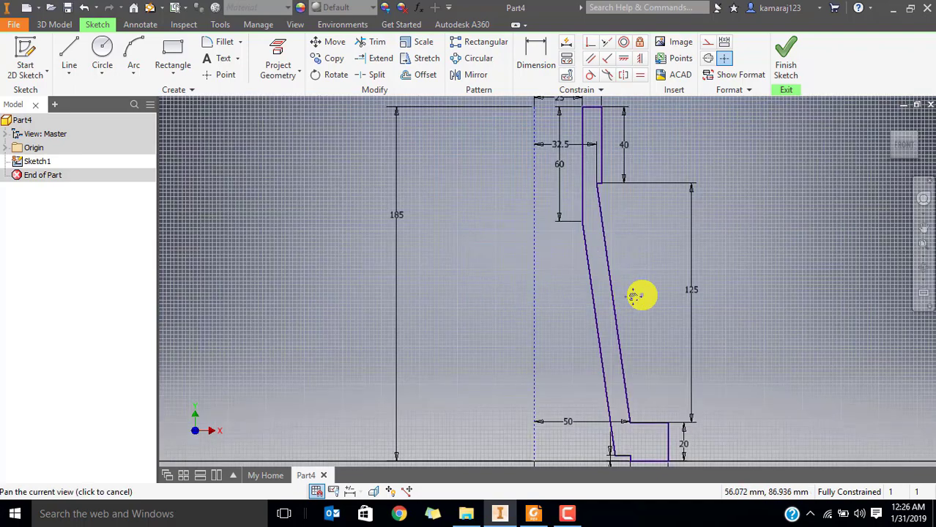
mouse_move(642, 295)
mouse_down()
mouse_move(529, 299)
mouse_move(522, 246)
mouse_up()
scroll(529, 411, up, 4)
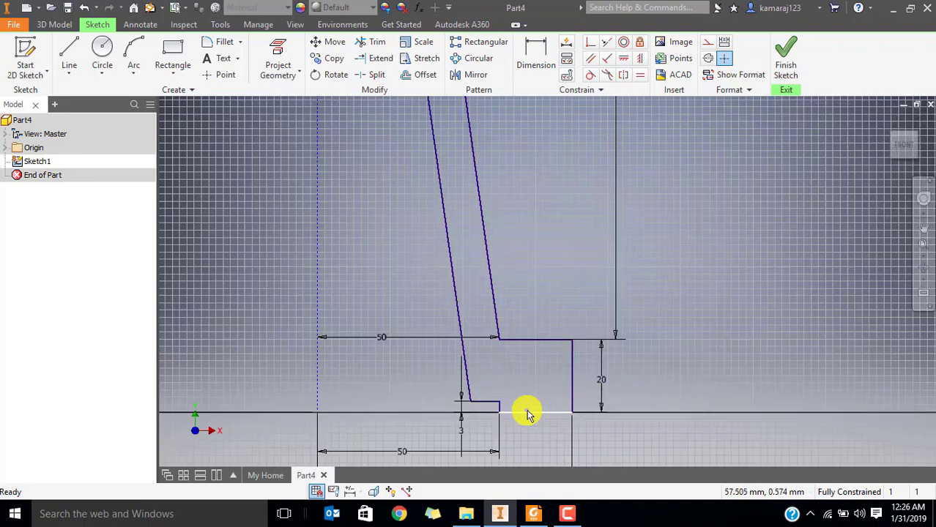
drag(404, 445, 395, 407)
scroll(679, 341, down, 5)
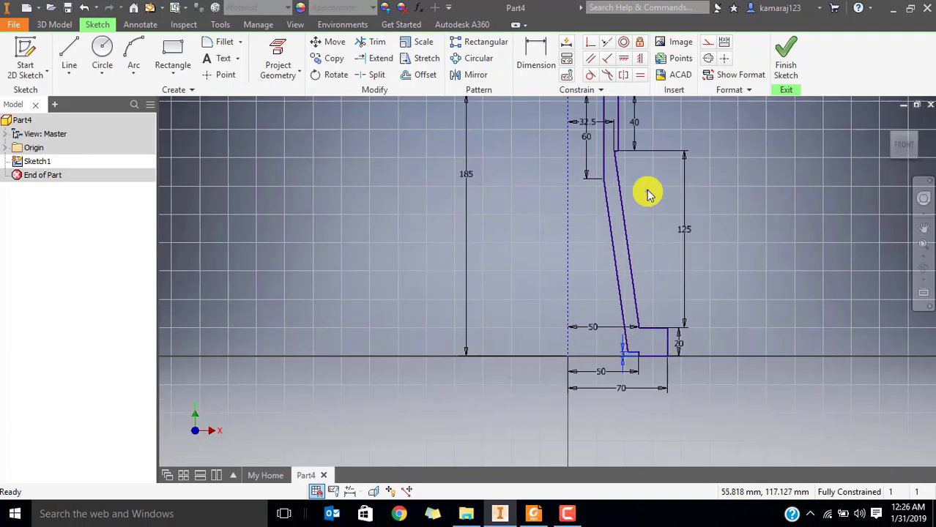
key(F2)
drag(649, 192, 616, 317)
Finish the sketch and revolve the half-section profile with Full extents around the vertical construction line.
click(789, 77)
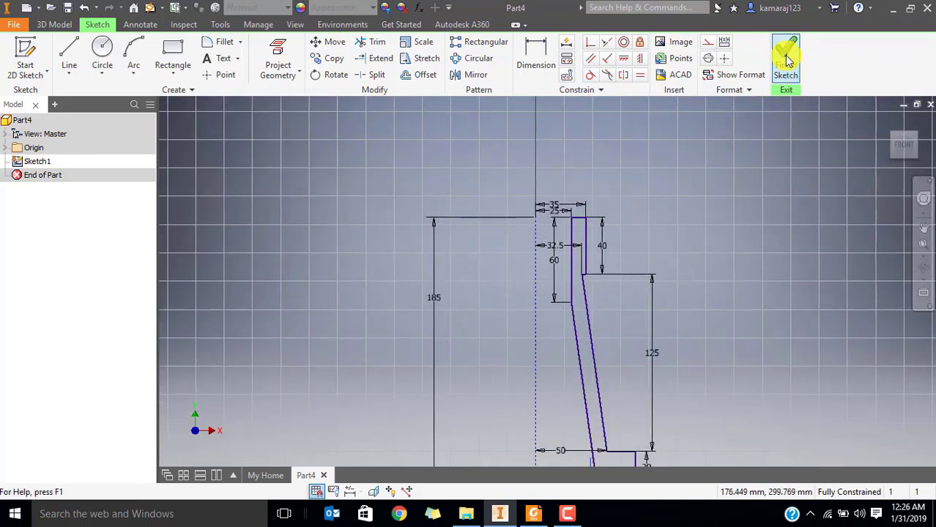
key(F2)
mouse_move(762, 167)
mouse_down()
mouse_move(766, 146)
mouse_move(637, 313)
mouse_up()
click(100, 63)
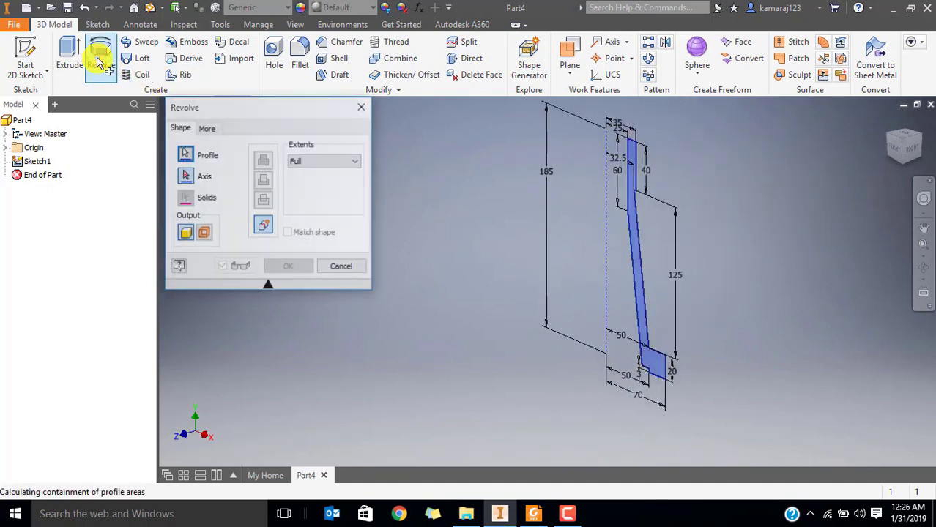
click(608, 192)
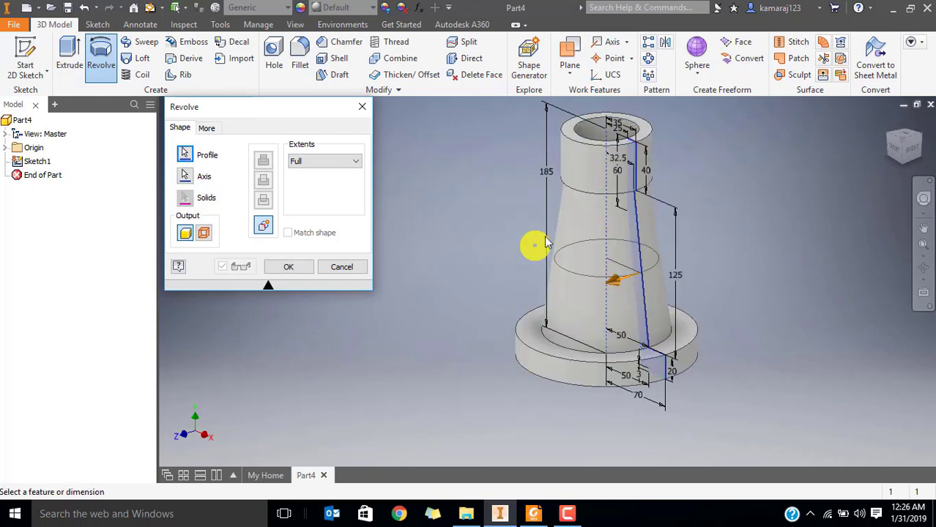
click(283, 267)
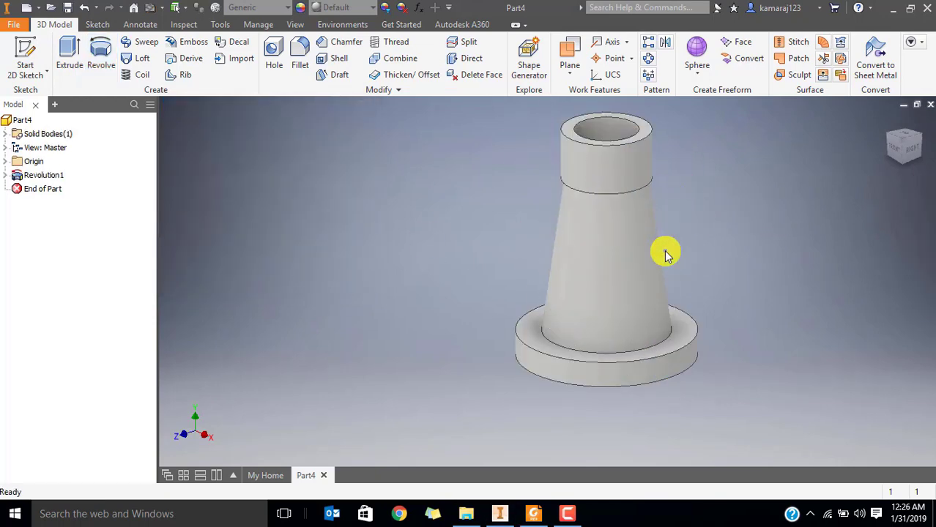
Check the casting's fillet callout in the PDF drawing and fillet the edge where the tapered body meets the base flange with a 10 mm radius.
click(533, 514)
scroll(491, 335, up, 5)
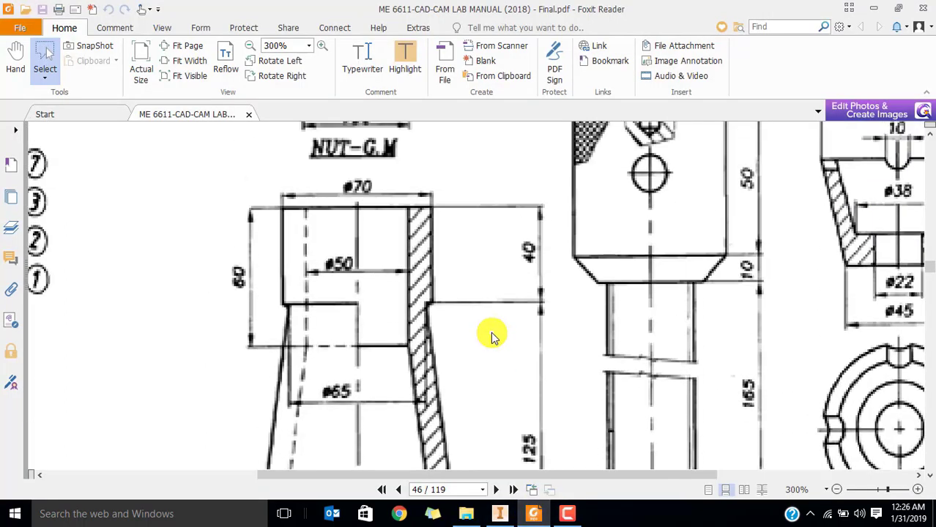
scroll(484, 326, down, 4)
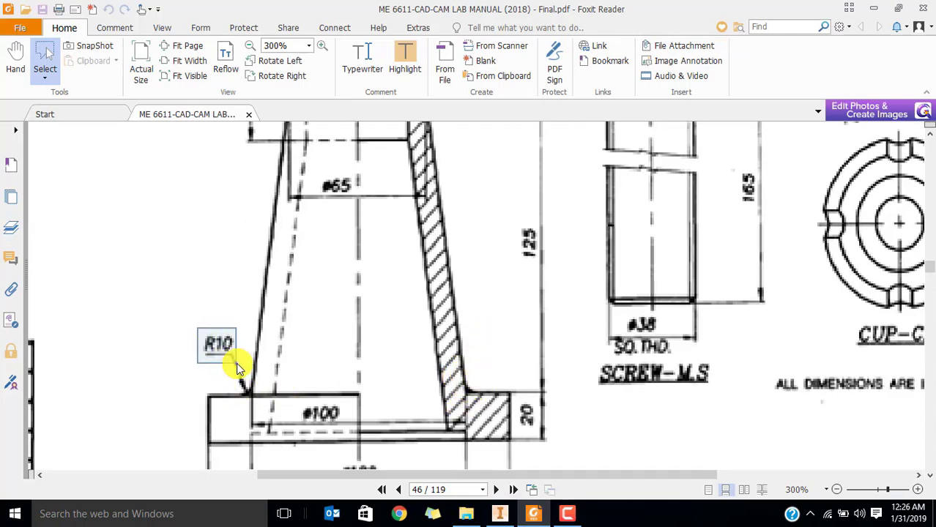
scroll(403, 310, up, 3)
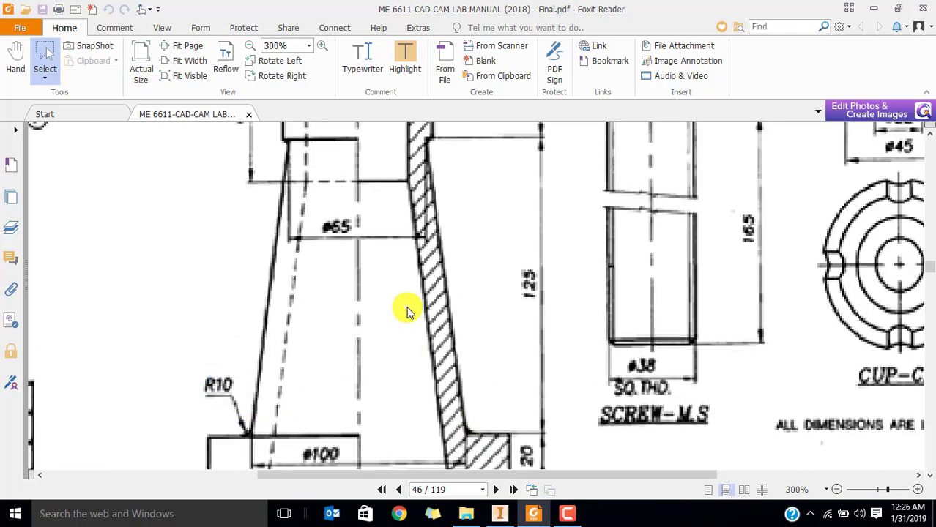
key(alt+Tab)
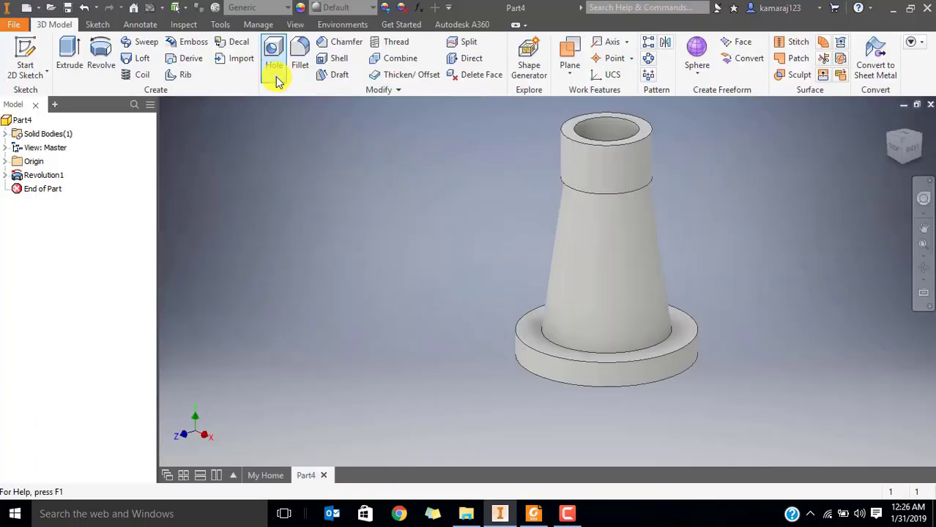
click(301, 54)
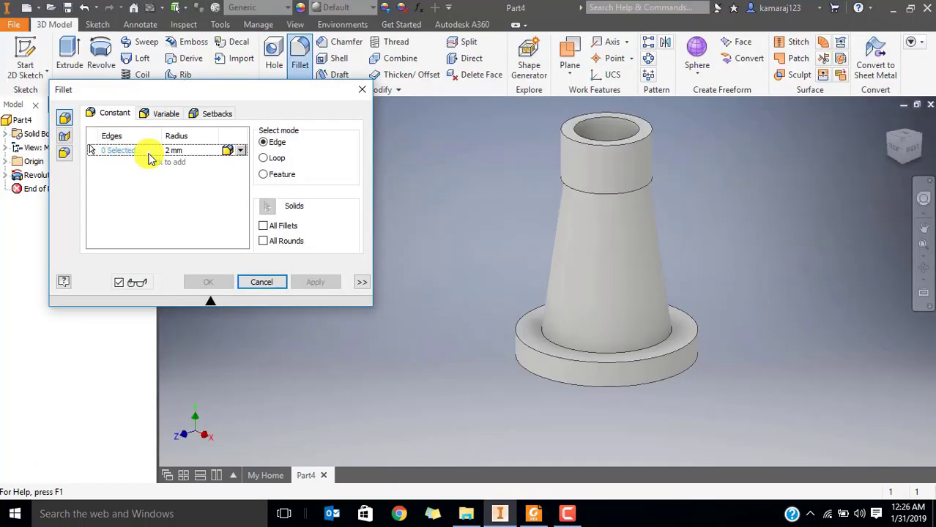
click(178, 149)
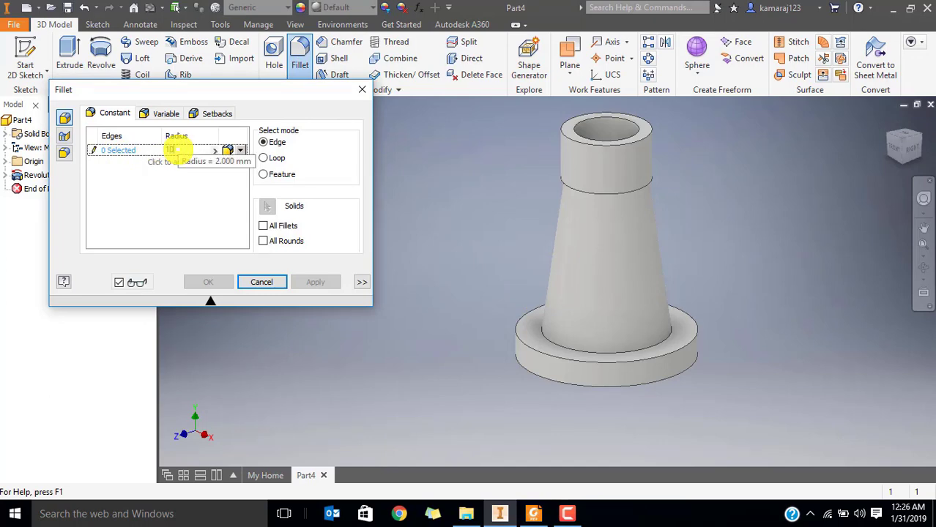
click(667, 359)
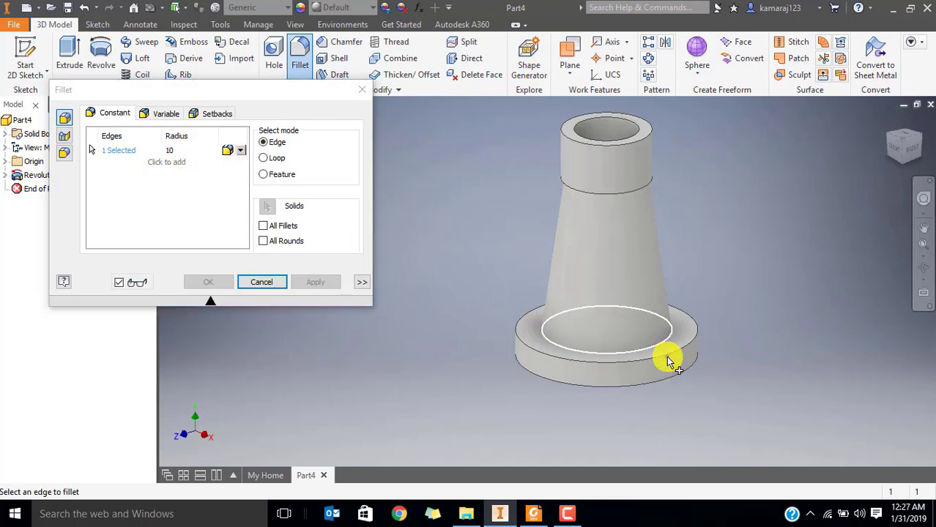
scroll(663, 361, up, 5)
click(194, 281)
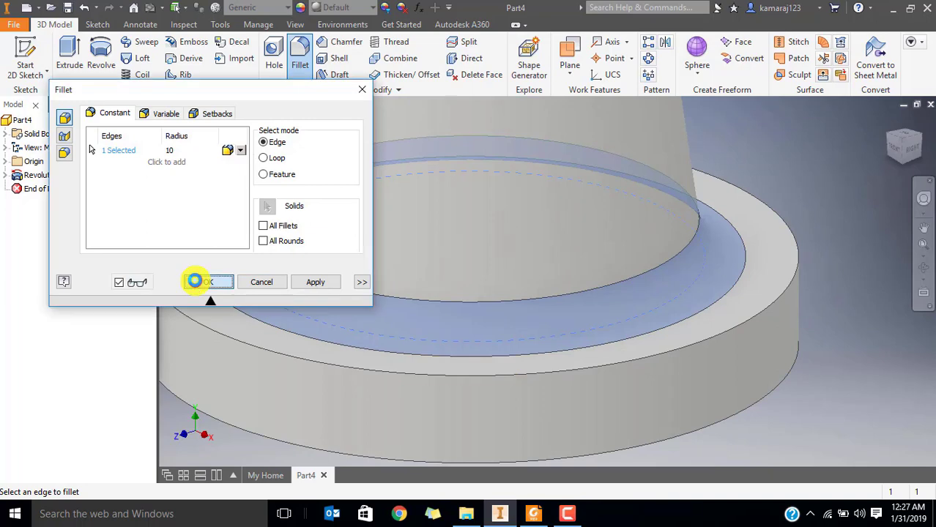
Compare the filleted casting with the base section and R10 callout in the lab manual PDF.
scroll(554, 174, down, 3)
key(alt+Tab)
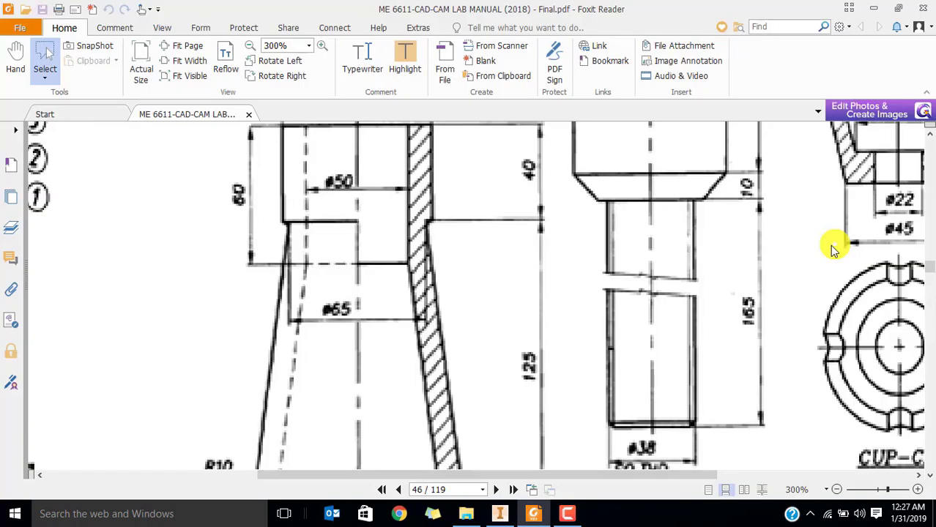
scroll(428, 360, down, 3)
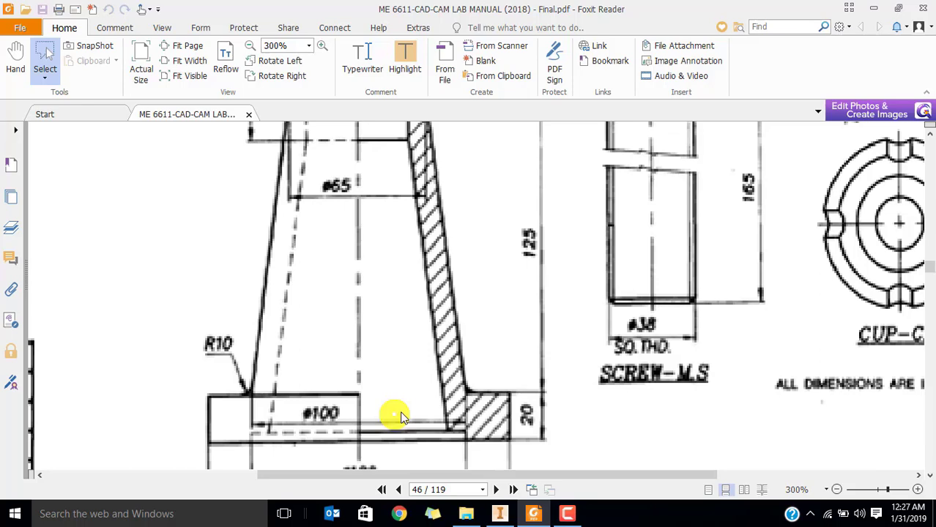
key(alt+Tab)
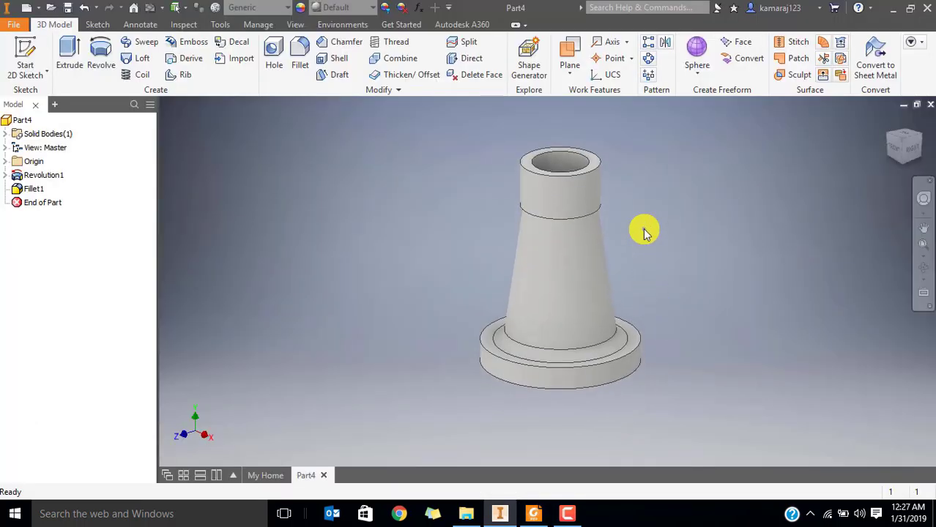
Save the part as Casting in the Screw Jack folder under Documents.
click(11, 25)
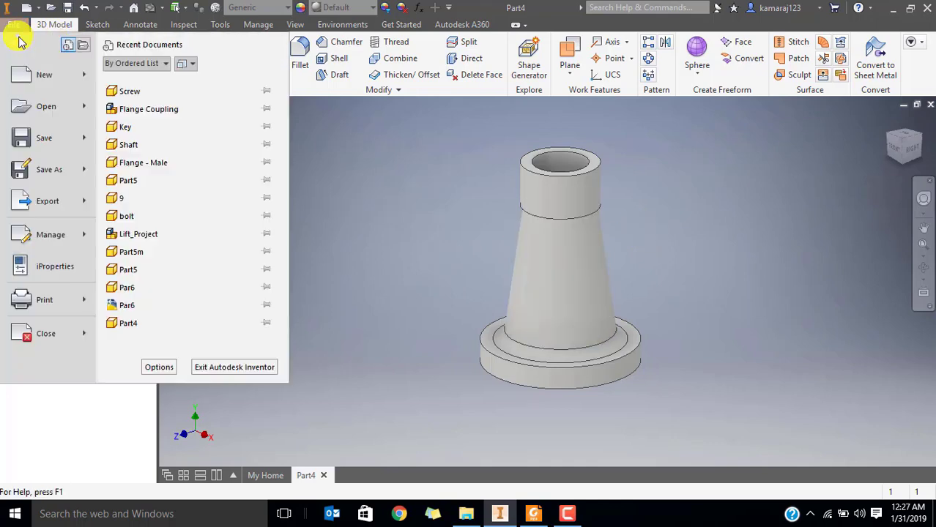
click(47, 178)
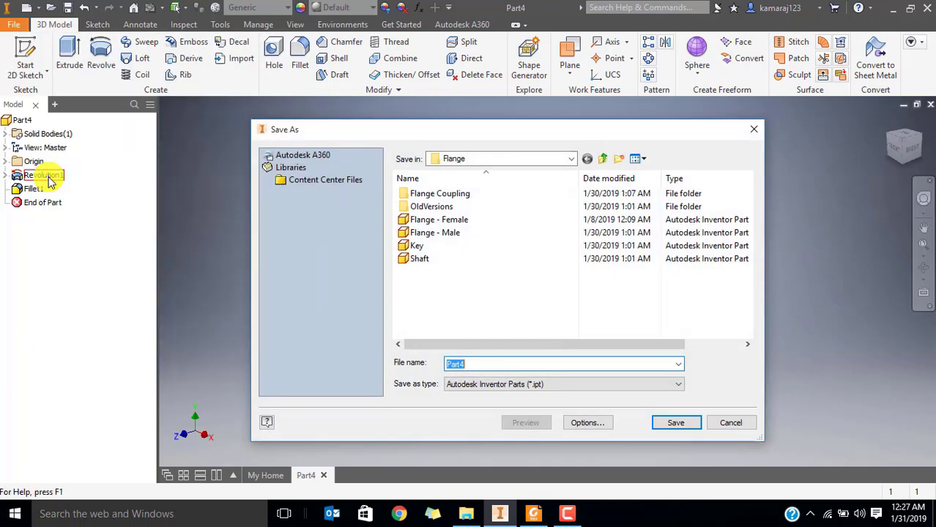
click(602, 159)
click(449, 296)
scroll(438, 286, down, 2)
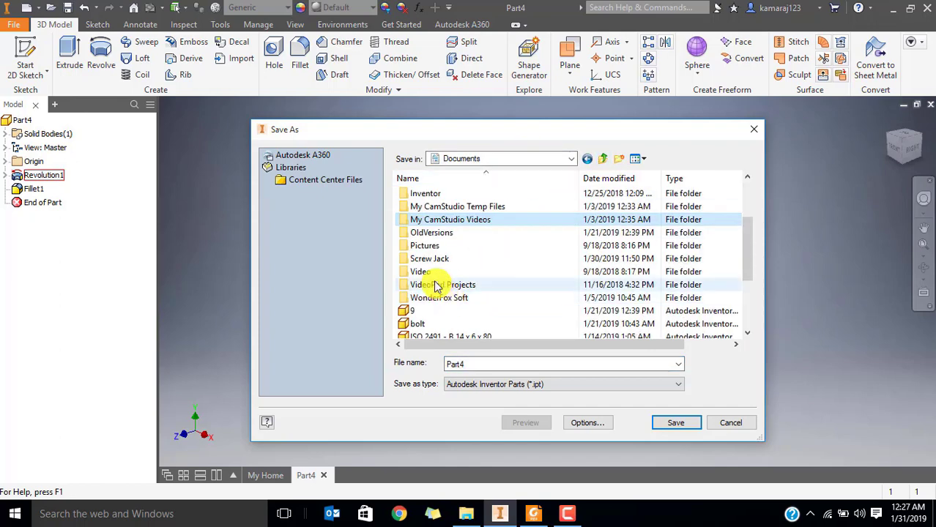
double_click(424, 268)
key(BackSpace)
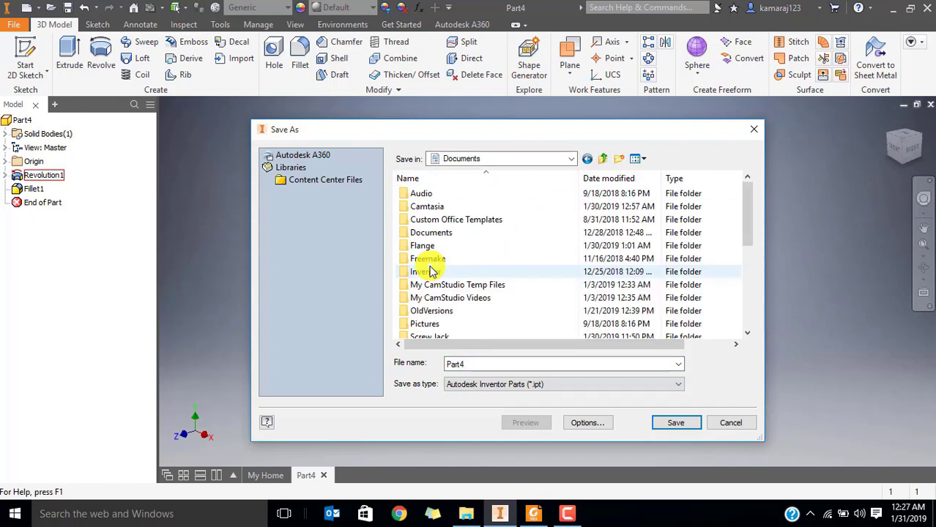
click(428, 335)
double_click(429, 335)
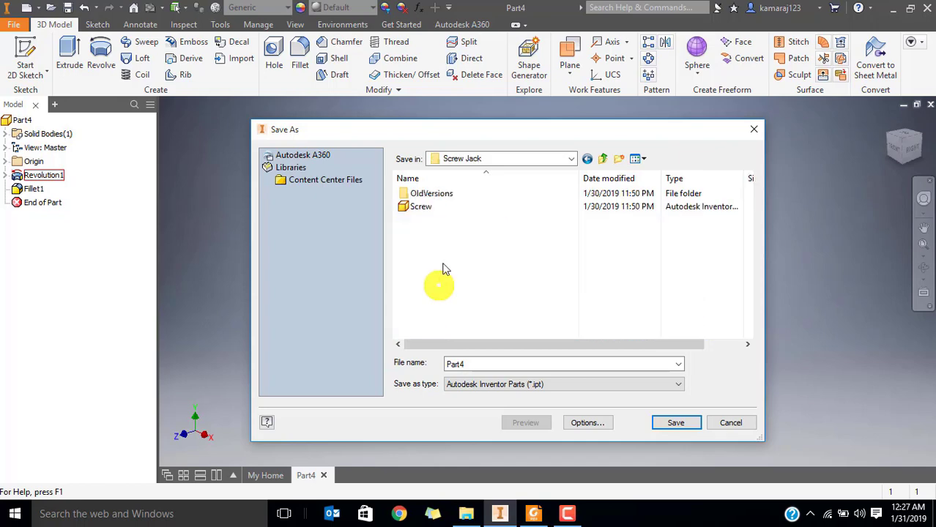
double_click(470, 364)
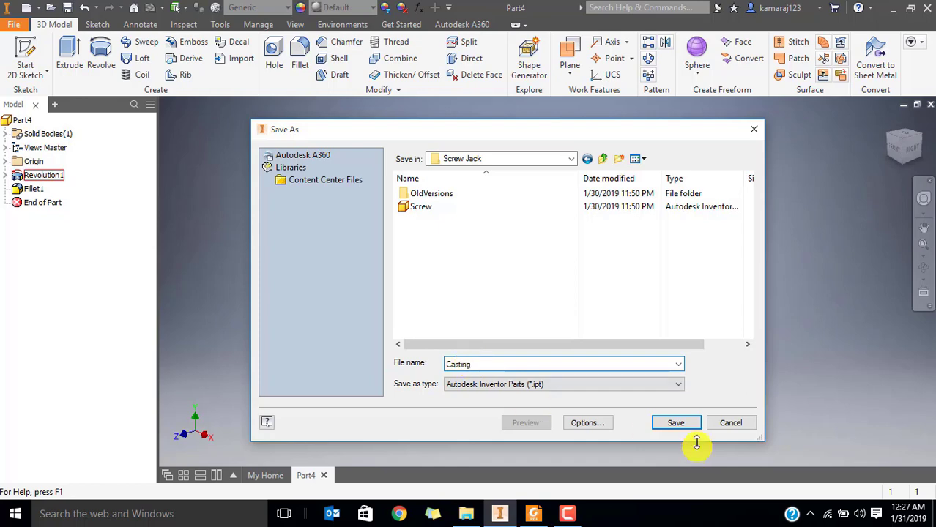
click(677, 422)
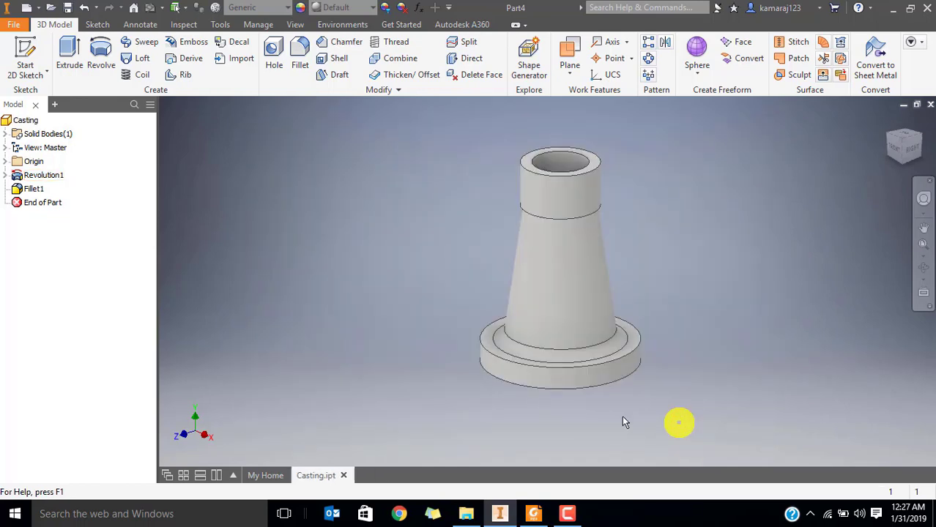
Put the casting's window aside and examine the screw's views and dimensions in the lab manual PDF.
key(F6)
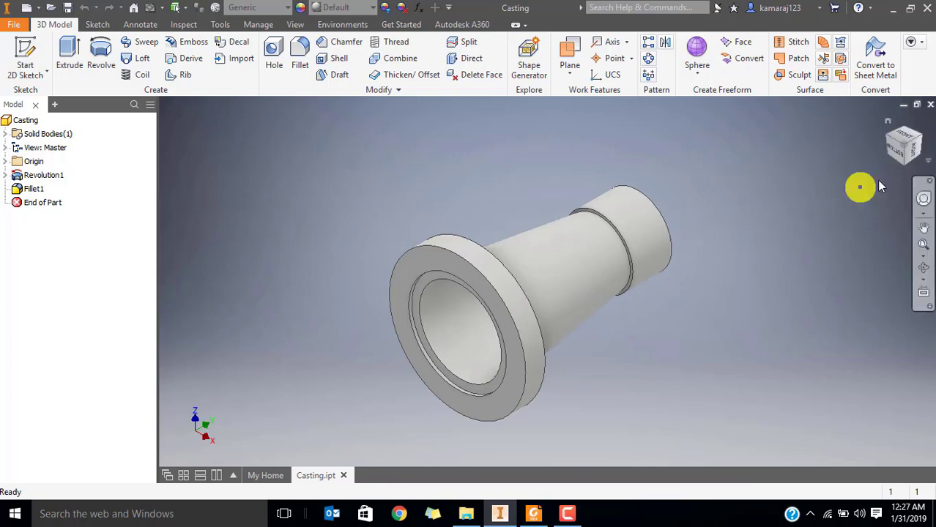
click(919, 108)
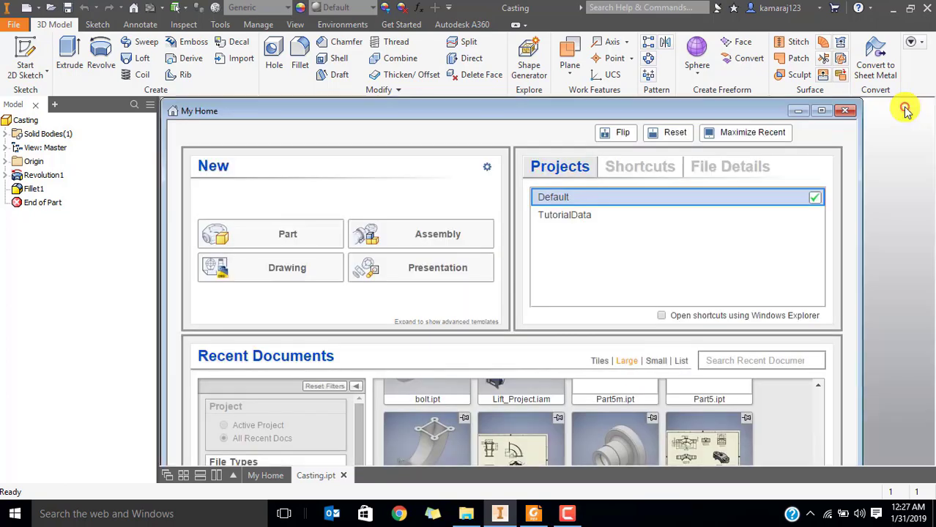
click(534, 514)
scroll(519, 316, up, 5)
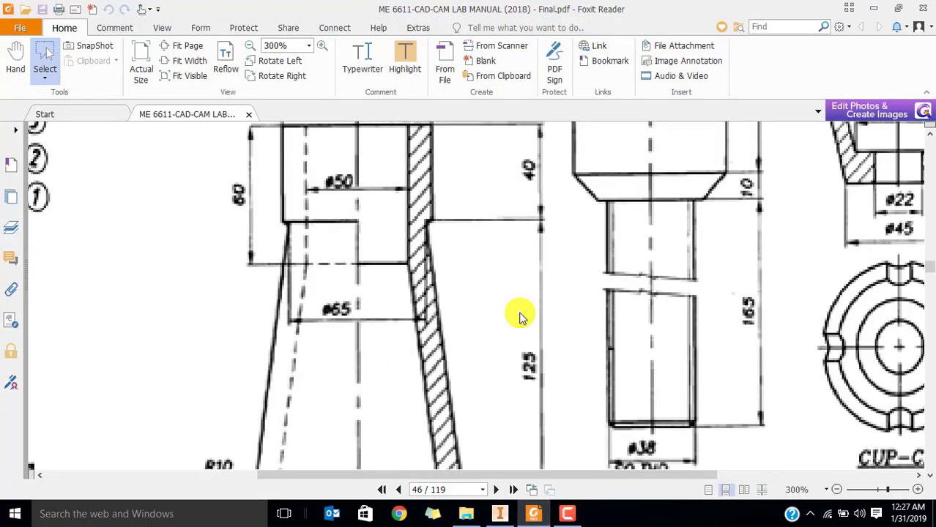
scroll(519, 317, down, 1)
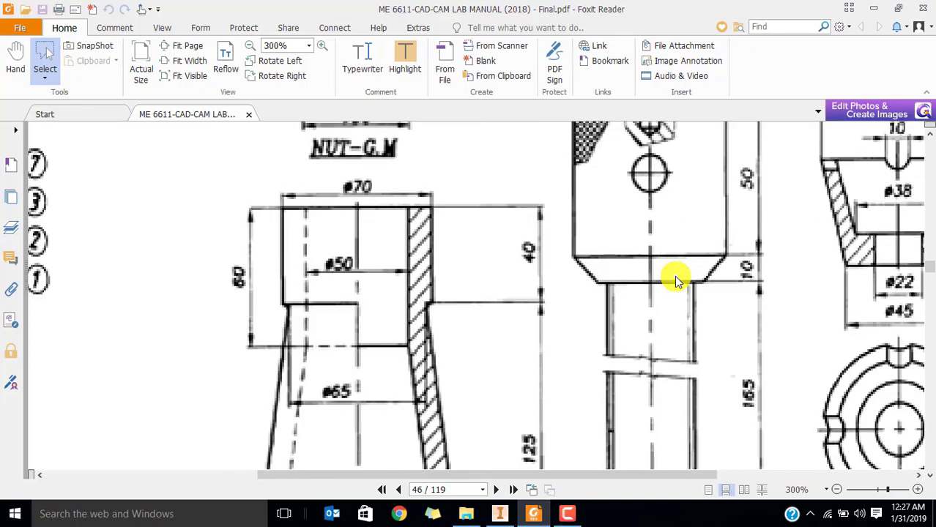
ctrl+scroll(675, 282, down, 3)
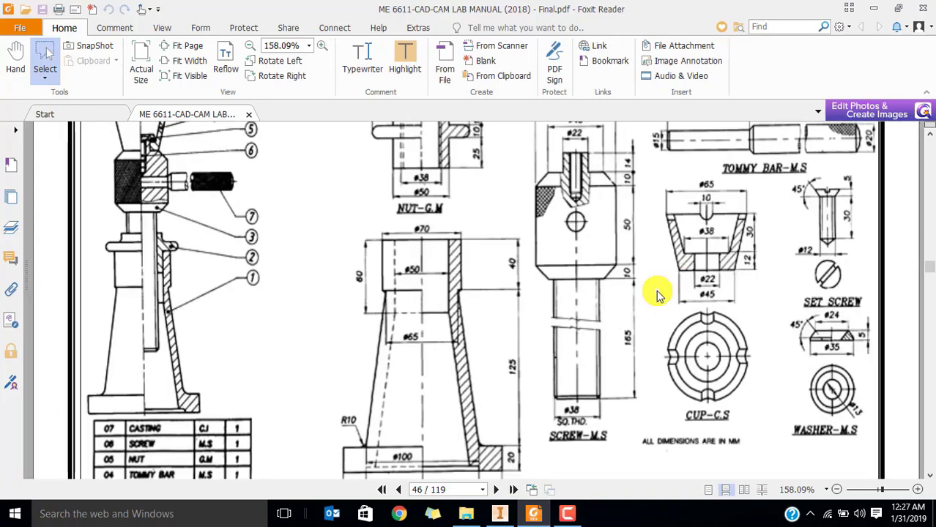
scroll(654, 293, up, 2)
mouse_move(520, 184)
mouse_down()
mouse_move(539, 434)
mouse_move(635, 493)
mouse_move(643, 486)
mouse_up()
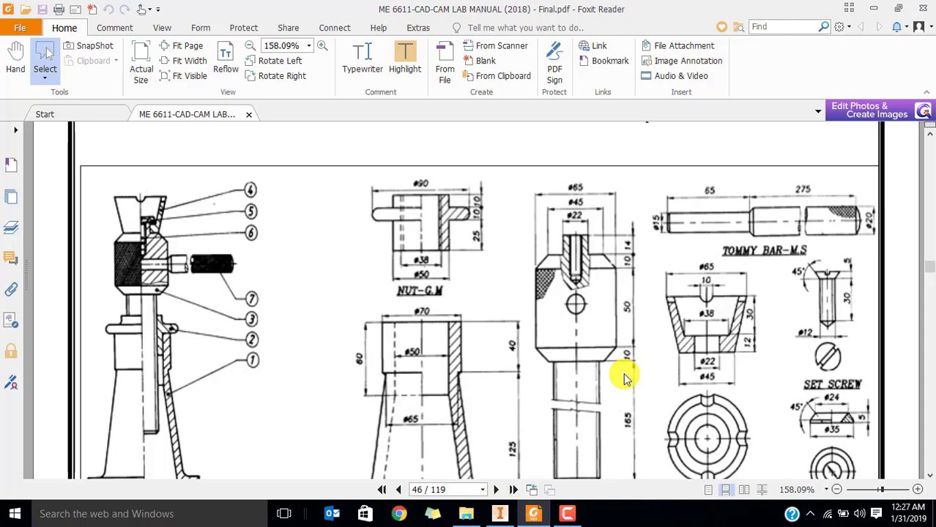
scroll(612, 337, down, 1)
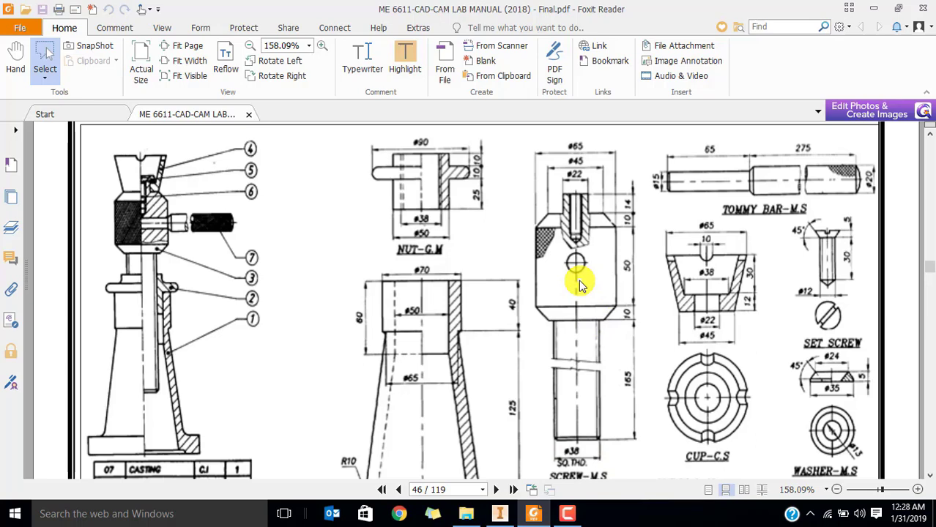
Create a new part from the Standard (mm).ipt template in Inventor and start a 2D sketch on the XY plane.
key(alt+Tab)
click(18, 62)
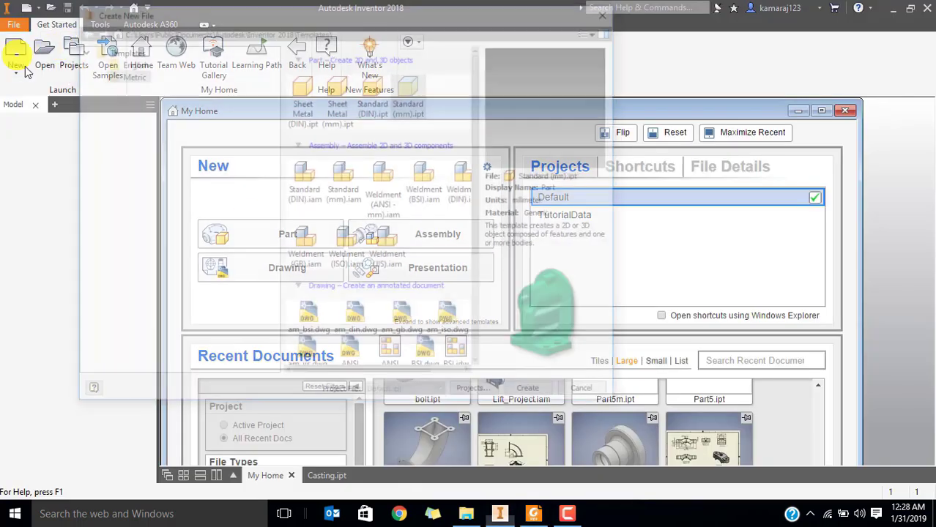
double_click(421, 98)
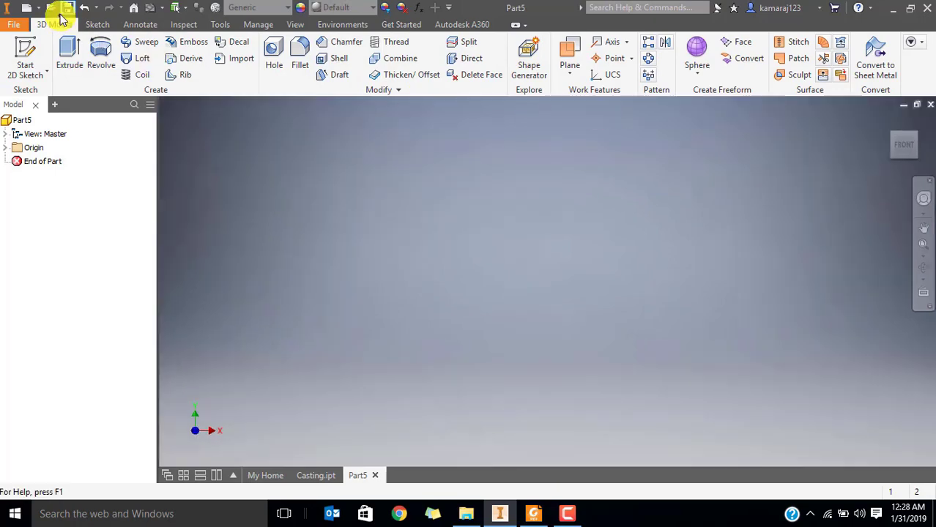
click(25, 52)
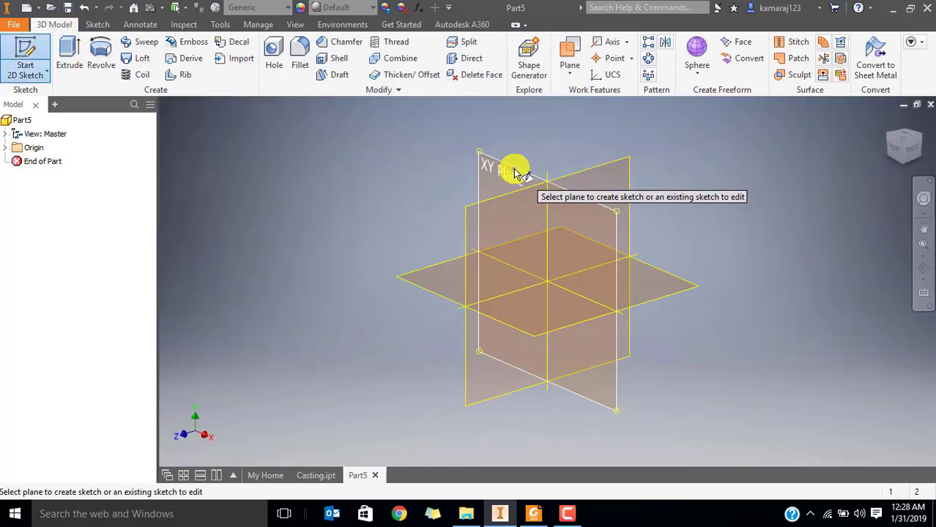
click(513, 168)
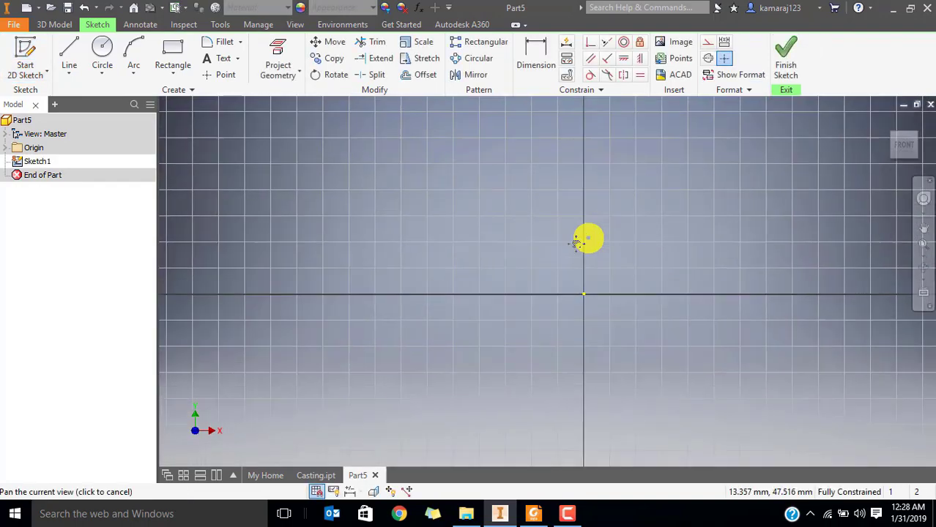
Check the screw drawing and draw a vertical construction line about 235 mm long downward from the sketch origin.
key(alt+Tab)
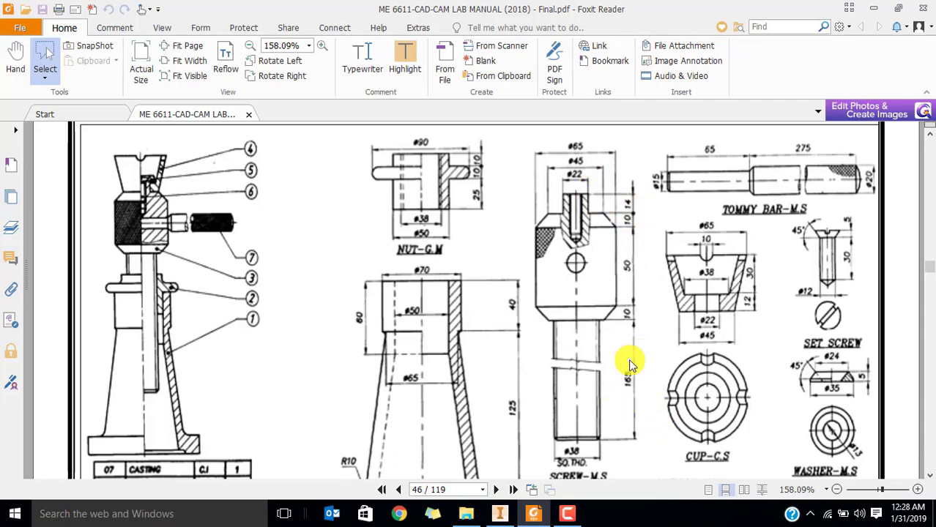
key(alt+Tab)
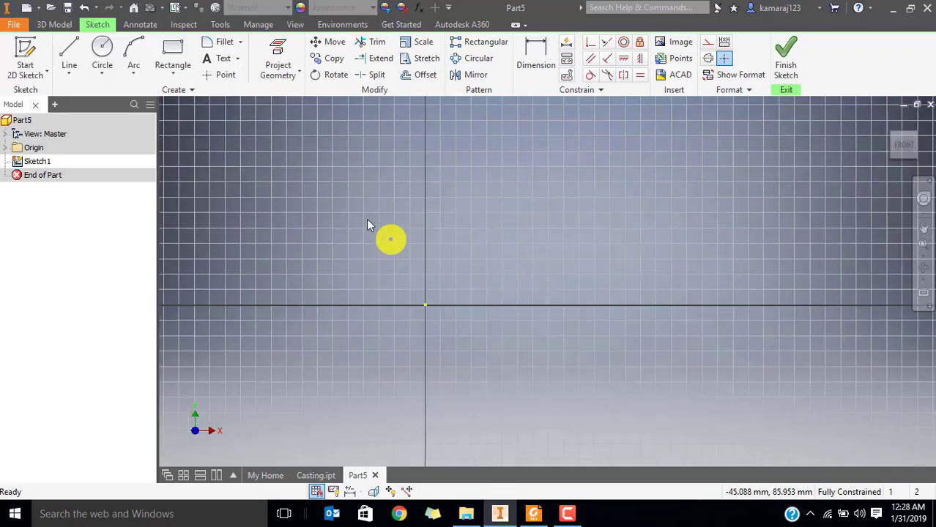
click(71, 58)
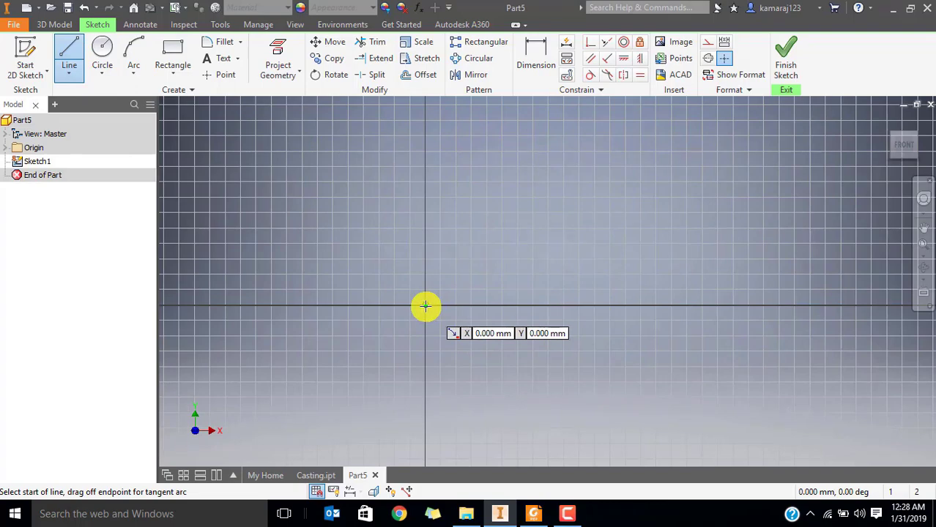
click(426, 306)
scroll(424, 392, down, 3)
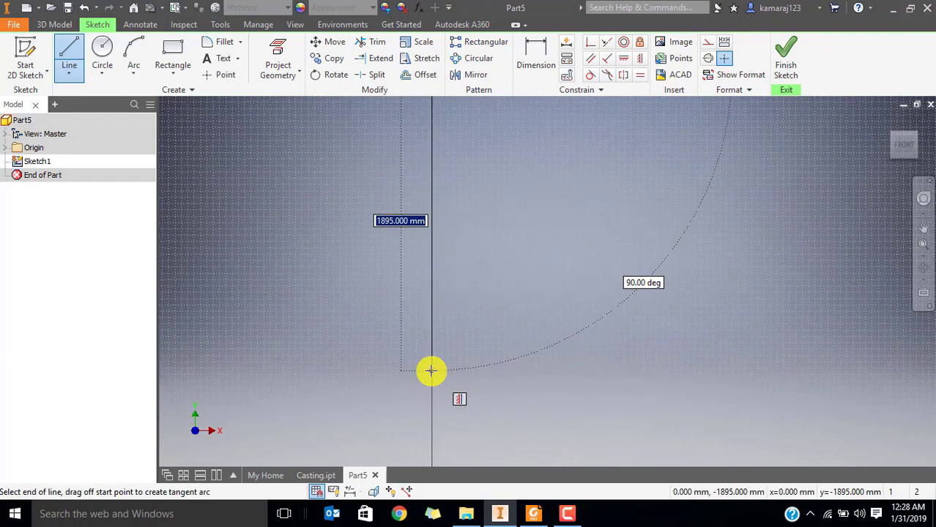
click(430, 108)
middle_drag(447, 146, 447, 276)
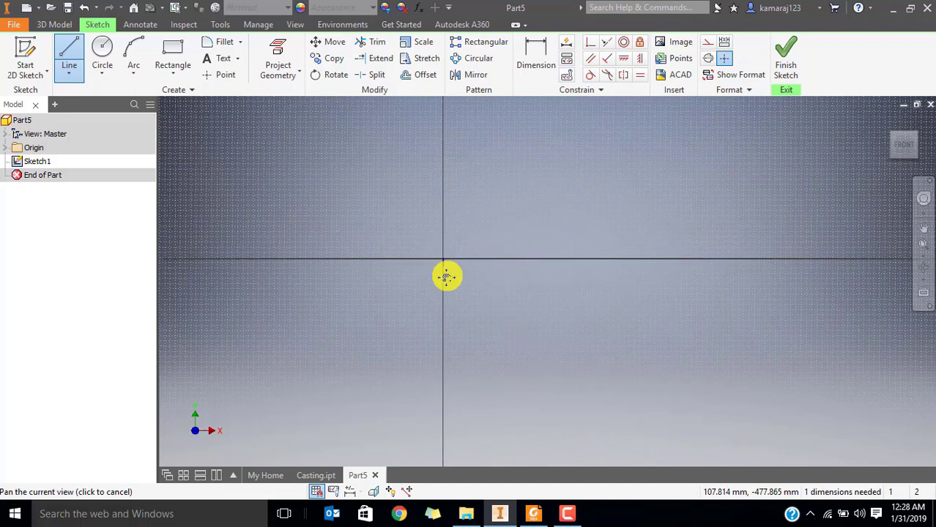
key(Escape)
scroll(445, 277, down, 5)
middle_drag(433, 216, 430, 295)
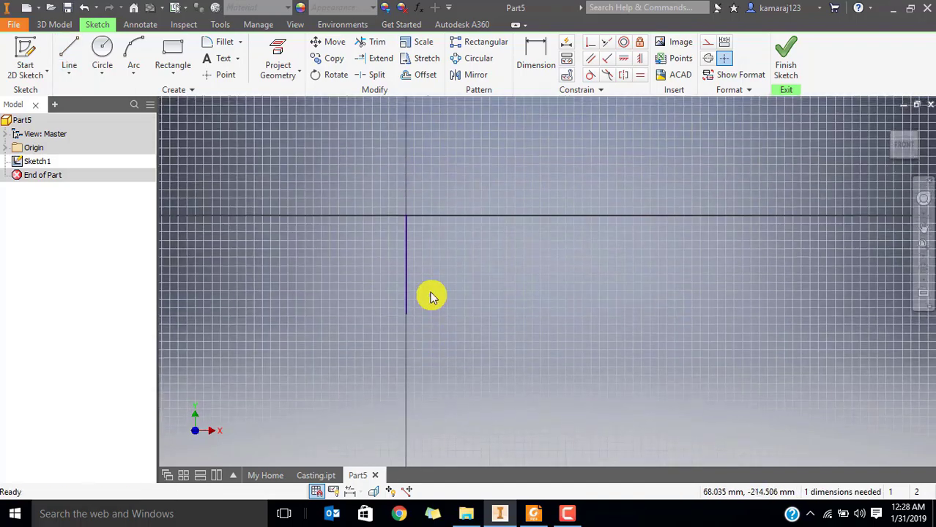
click(407, 246)
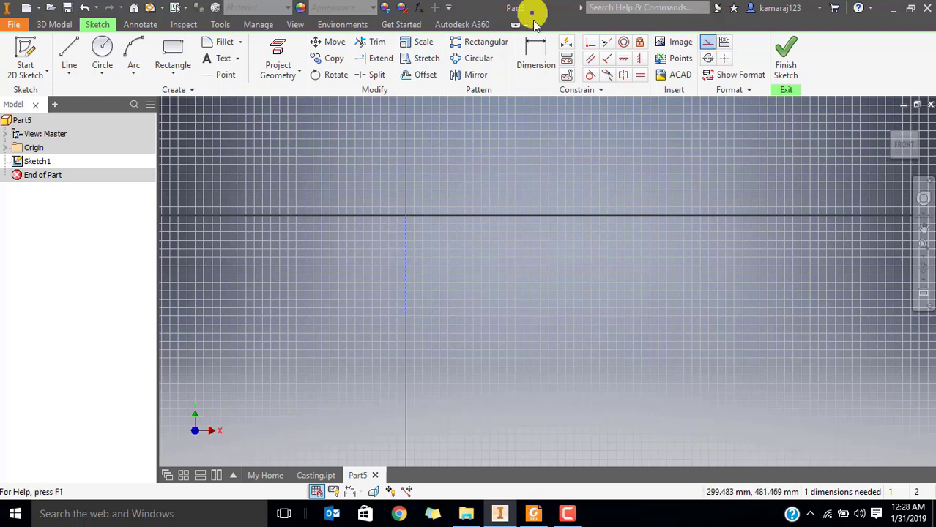
Dimension the vertical construction line's length as 250 mm.
click(536, 49)
click(406, 246)
click(359, 266)
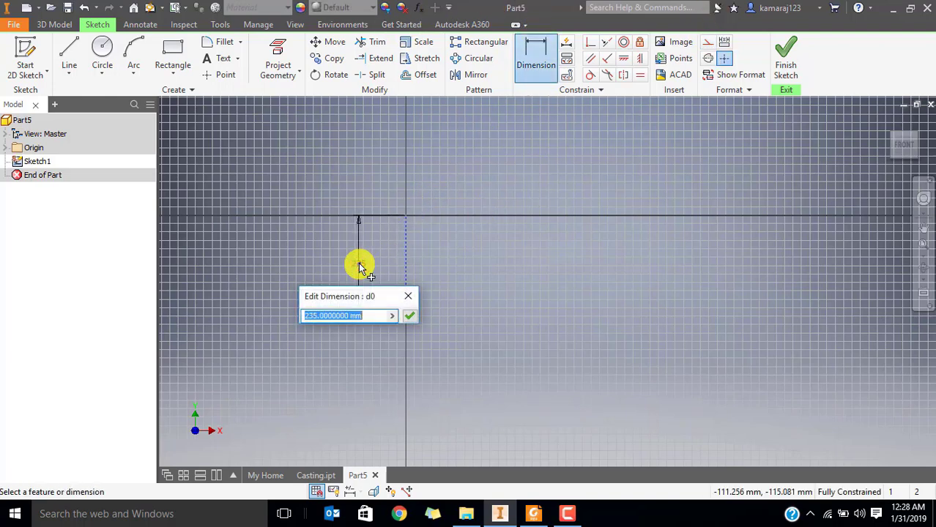
text(250)
key(Return)
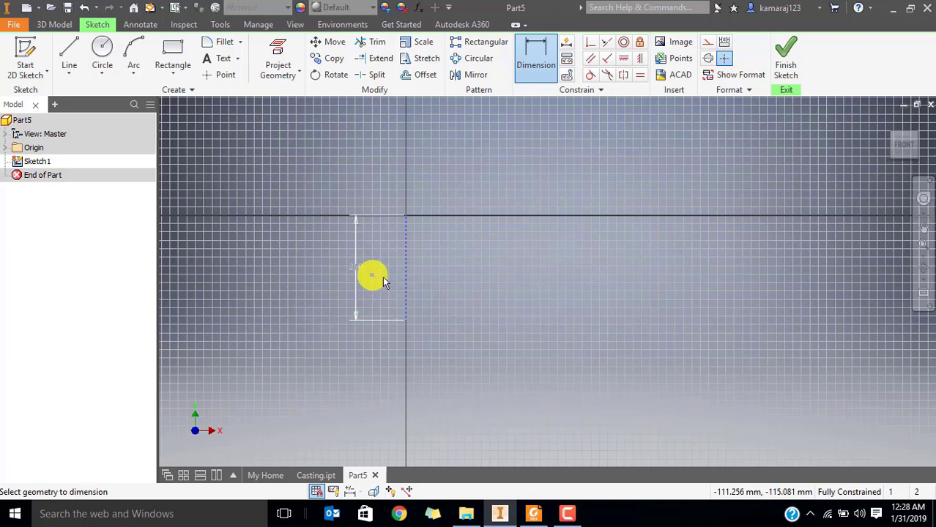
Check the screw's top diameter in the PDF and draw an 11 mm horizontal line rightward from the sketch origin.
scroll(410, 240, up, 3)
key(alt+Tab)
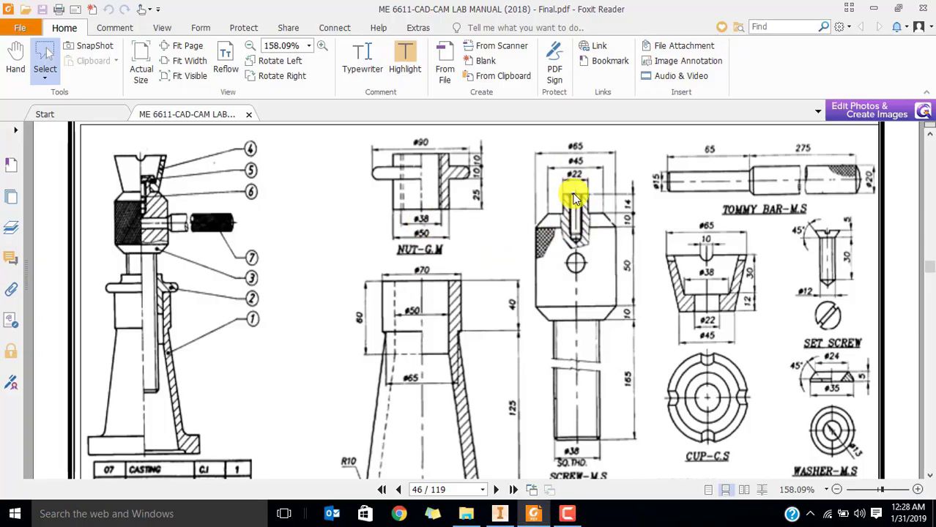
ctrl+scroll(570, 183, up, 1)
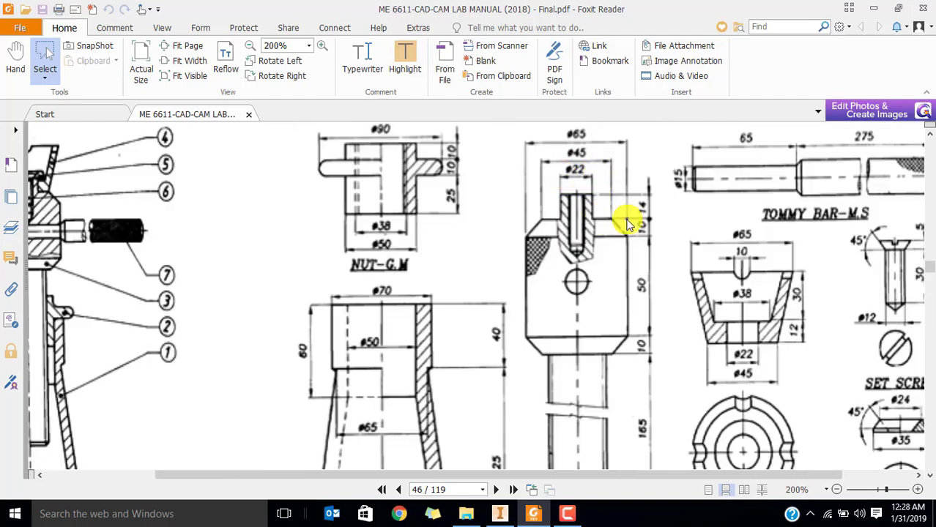
key(alt+Tab)
click(69, 45)
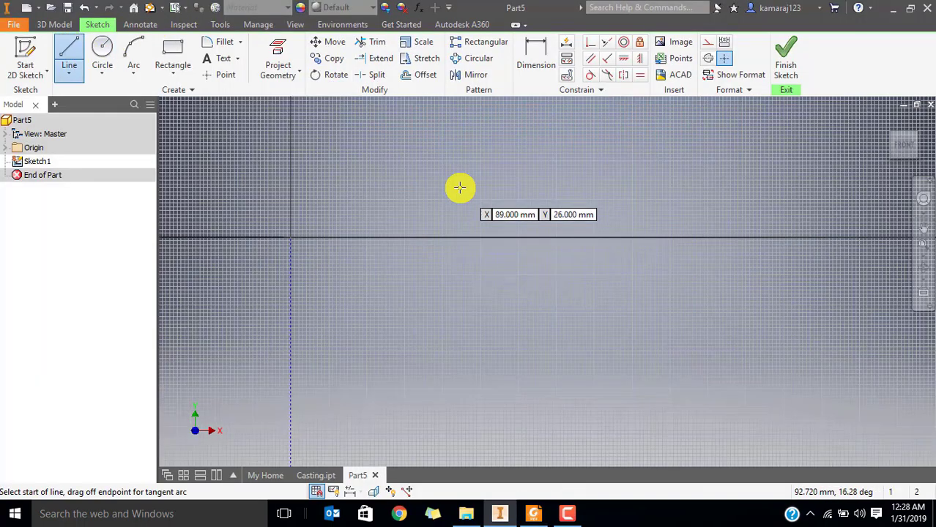
click(307, 236)
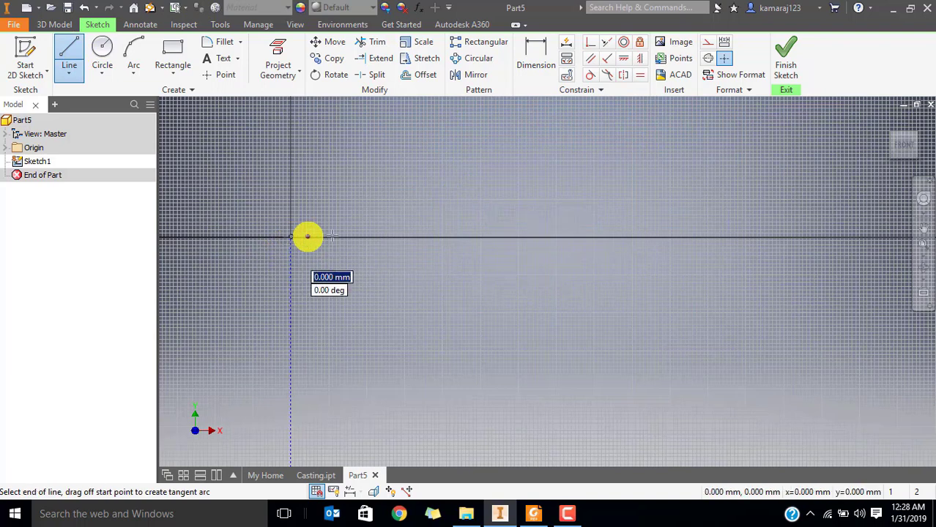
key(Tab)
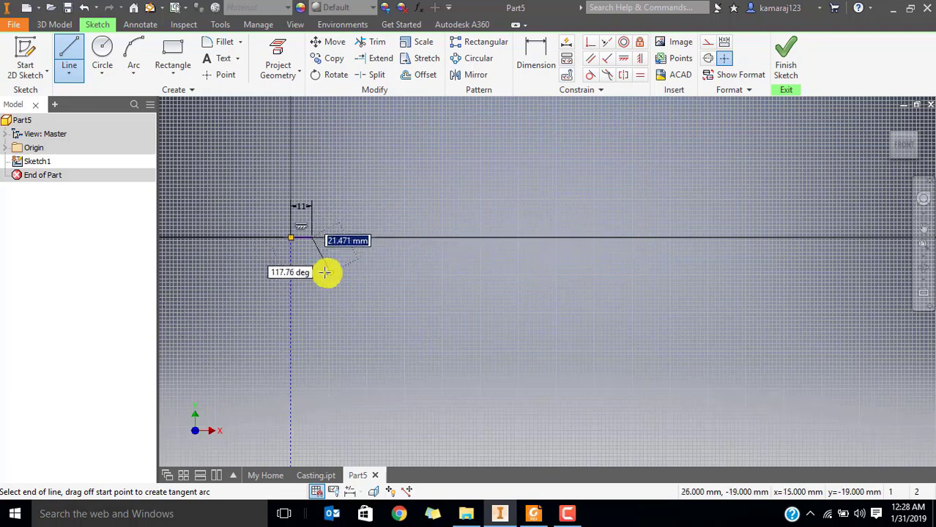
Check the screw's top step height in the PDF and draw a 14 mm vertical line downward from the 11 mm line's free end.
key(alt+Tab)
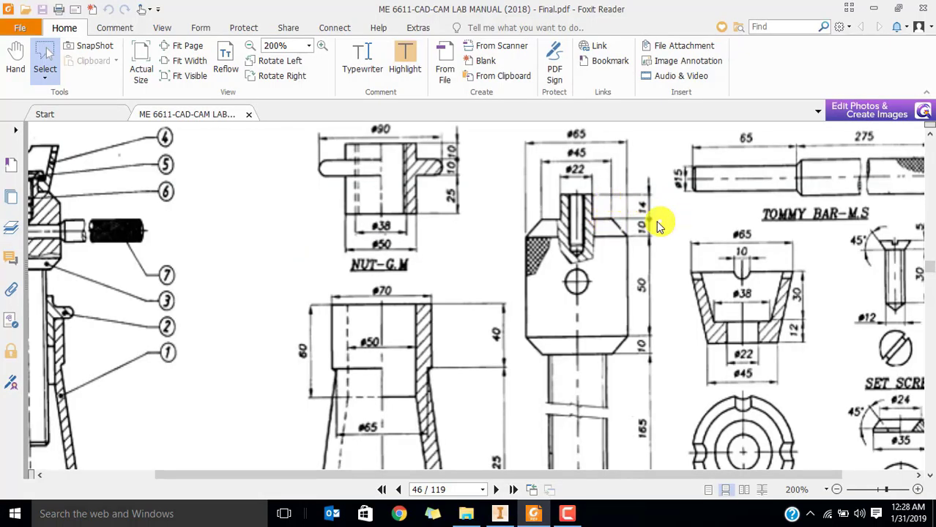
key(alt+Tab)
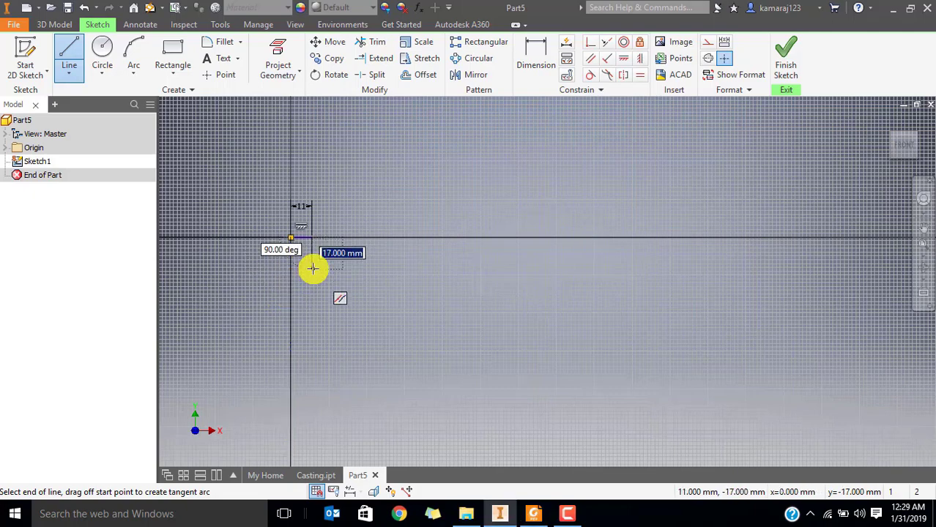
key(Return)
scroll(307, 256, up, 5)
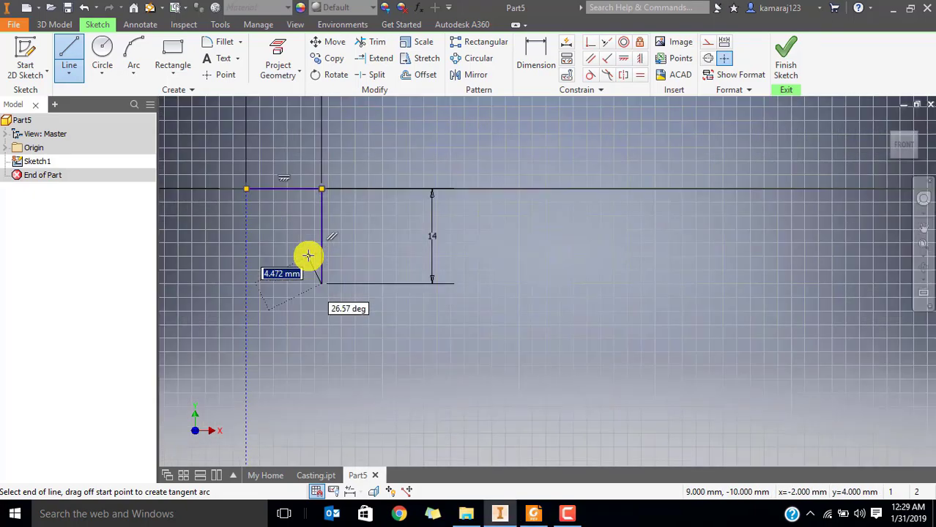
middle_drag(307, 255, 408, 280)
scroll(407, 279, down, 2)
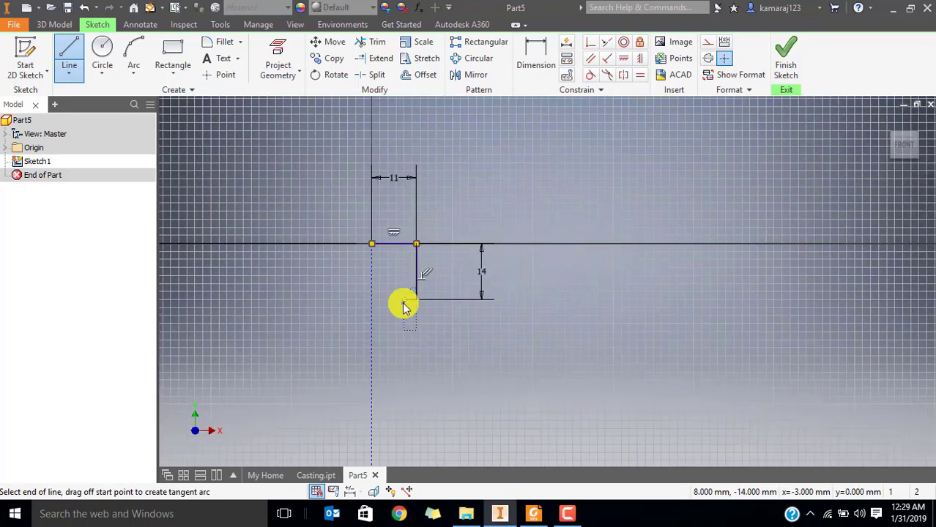
Check the shoulder diameter in the PDF and draw a horizontal line about 17 mm long outward from the 14 mm line's lower end.
key(alt+Tab)
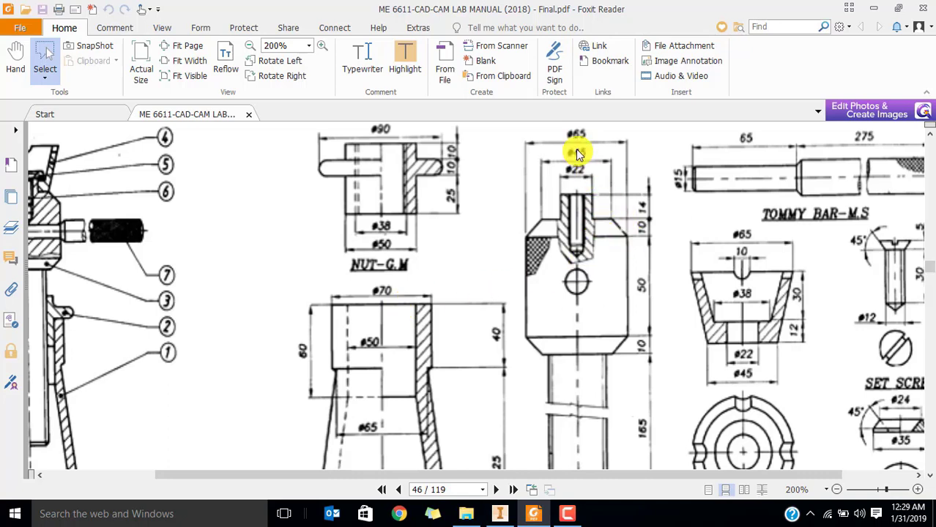
key(alt+Tab)
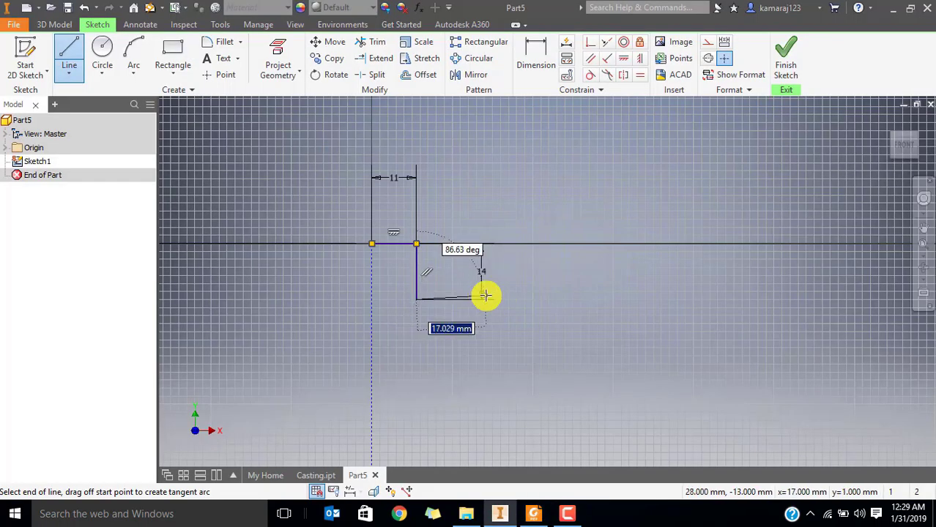
click(483, 298)
key(Escape)
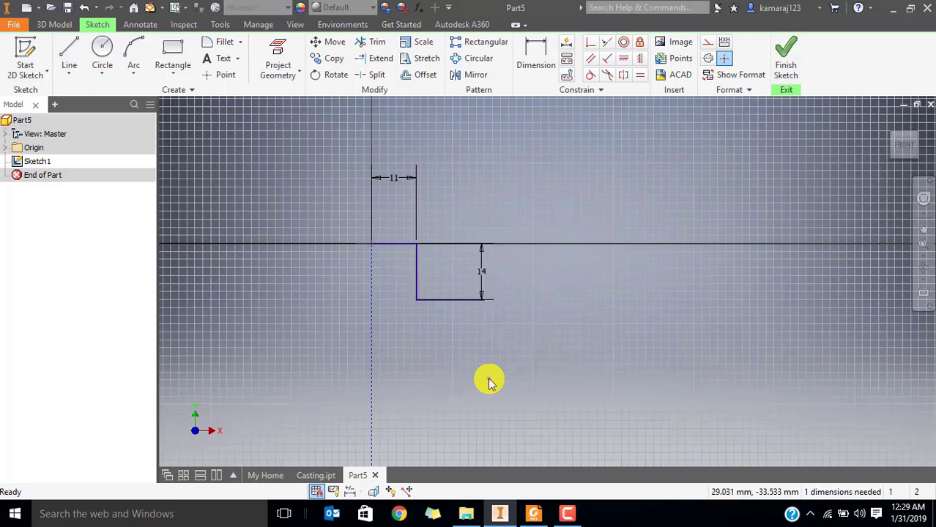
Dimension the shoulder line's outer endpoint as 45/2 mm from the vertical construction line, consulting the PDF drawing.
key(alt+Tab)
key(alt+Tab)
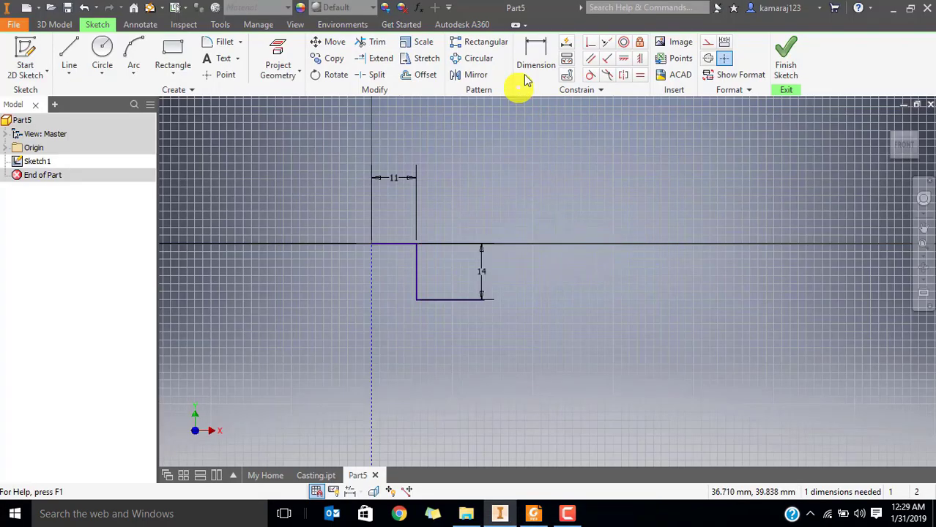
click(526, 65)
click(472, 245)
click(476, 305)
click(372, 309)
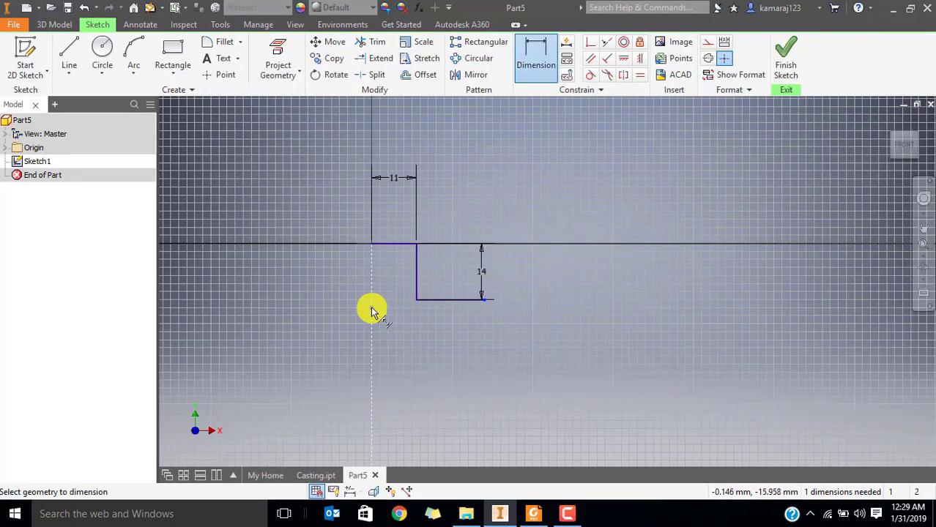
click(482, 286)
click(436, 158)
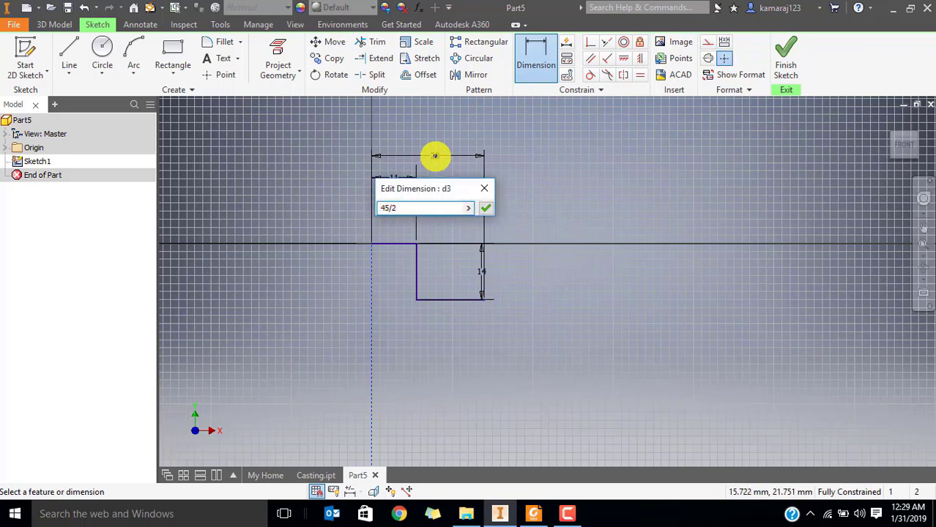
key(Return)
key(Escape)
Check the PDF and draw a slanted line about 13 mm long outward and down from the shoulder's end, continued by a 50 mm vertical line.
key(alt+Tab)
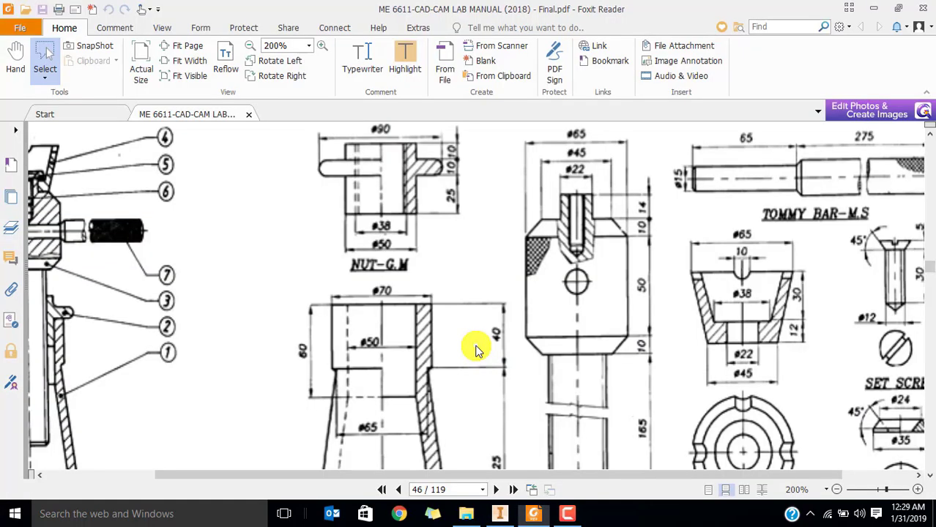
key(alt+Tab)
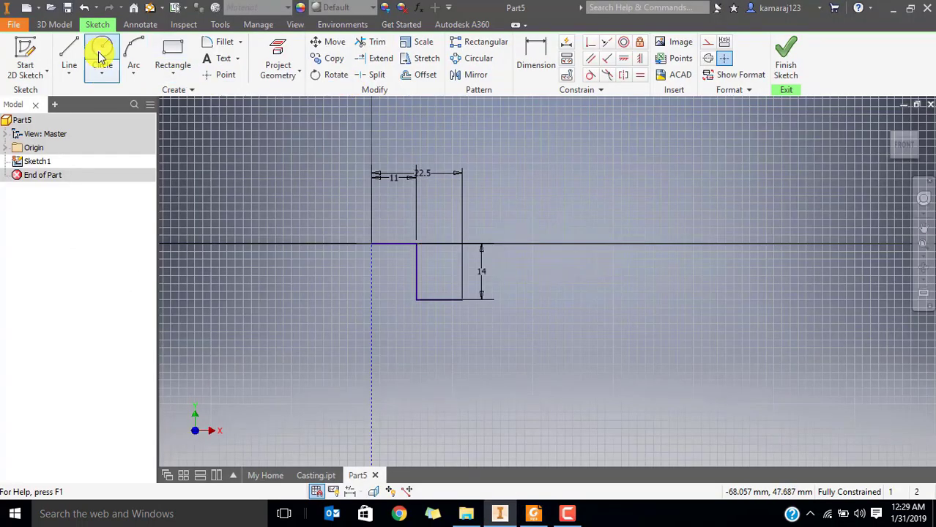
click(74, 53)
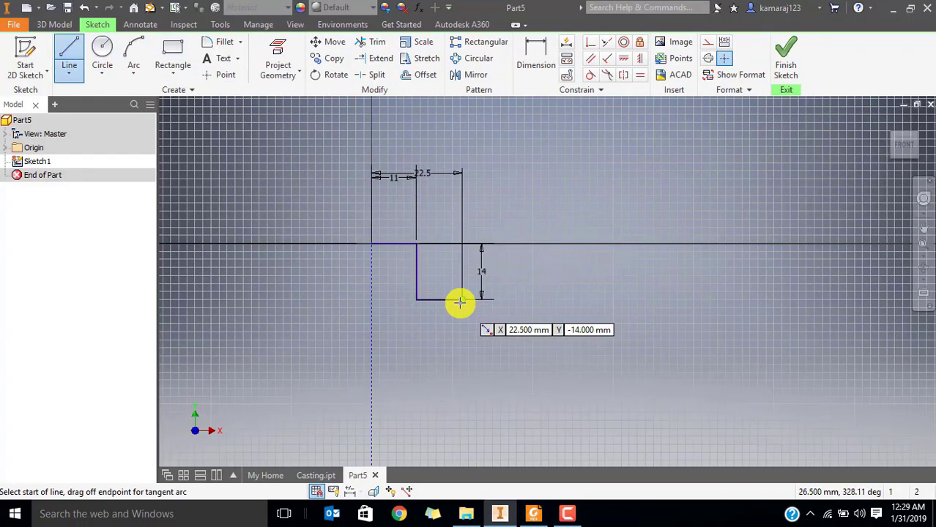
click(461, 300)
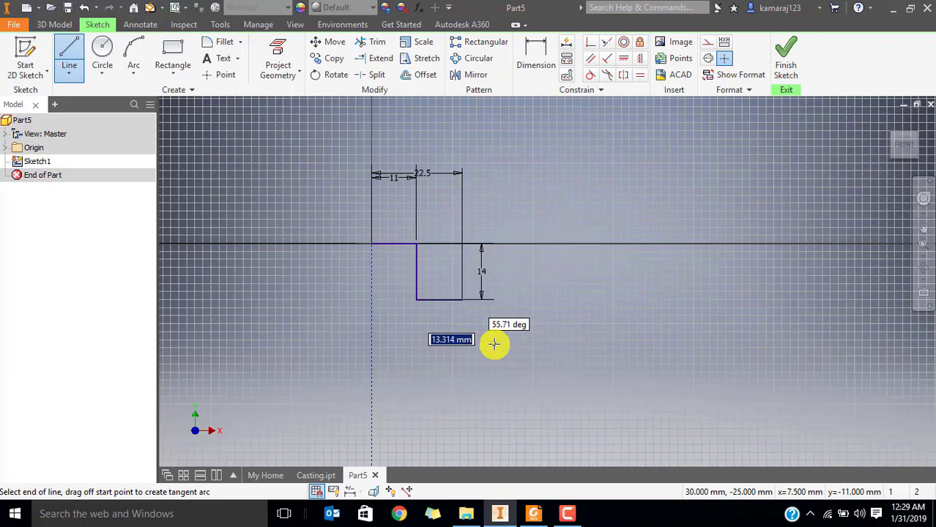
click(492, 342)
mouse_move(493, 412)
middle_down()
mouse_move(484, 368)
mouse_move(493, 246)
middle_up()
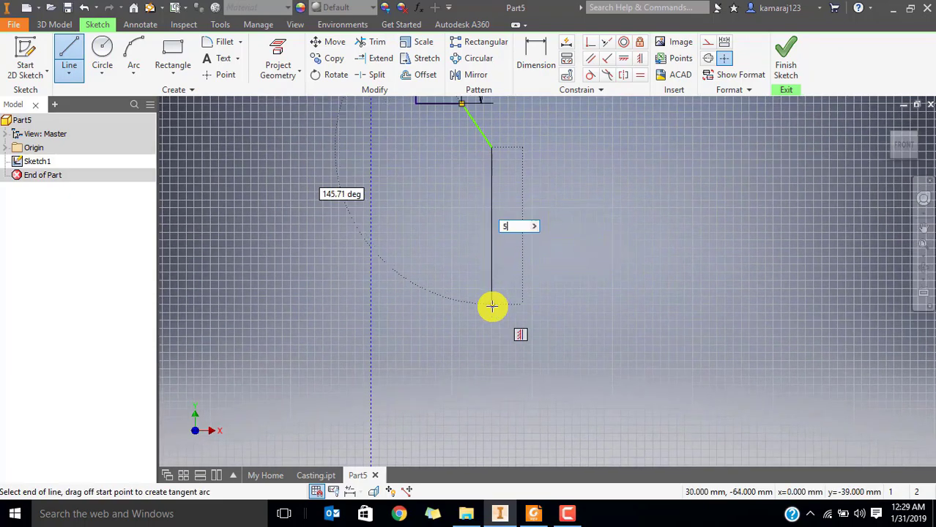
text(50)
key(Return)
key(Escape)
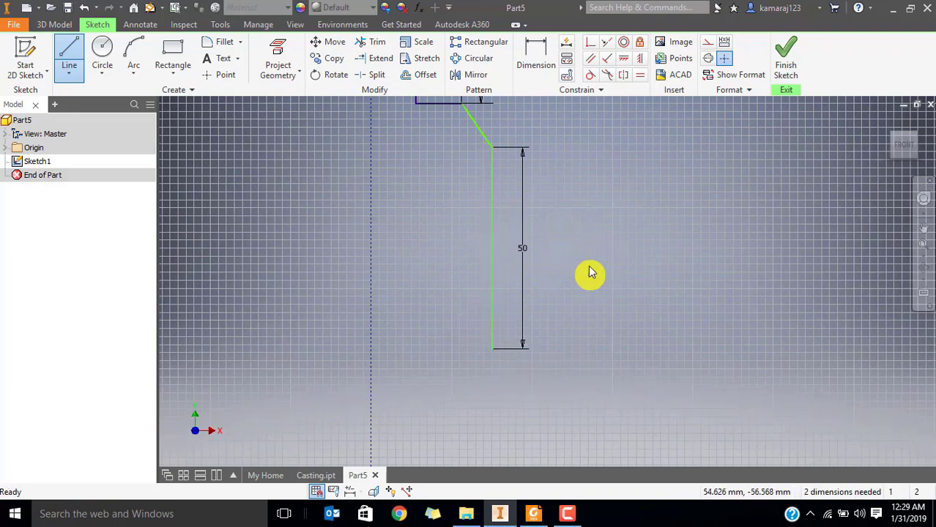
Dimension the vertical height of the slanted line below the shoulder as 10 mm.
middle_drag(559, 210, 592, 279)
click(535, 55)
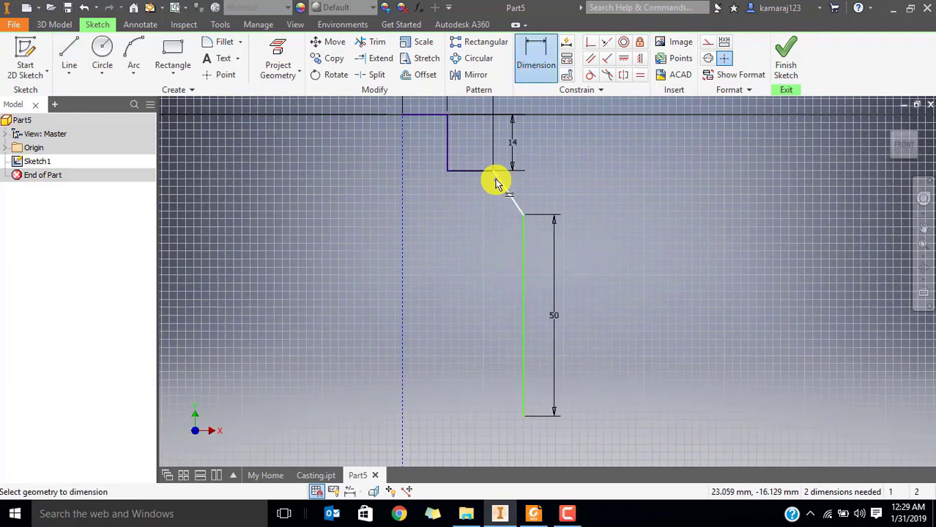
click(524, 215)
click(553, 194)
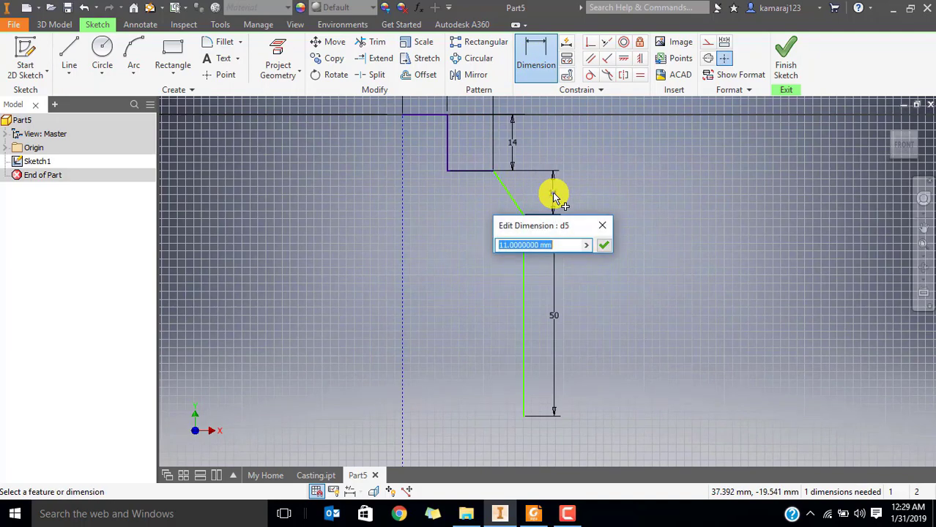
text(10)
key(Return)
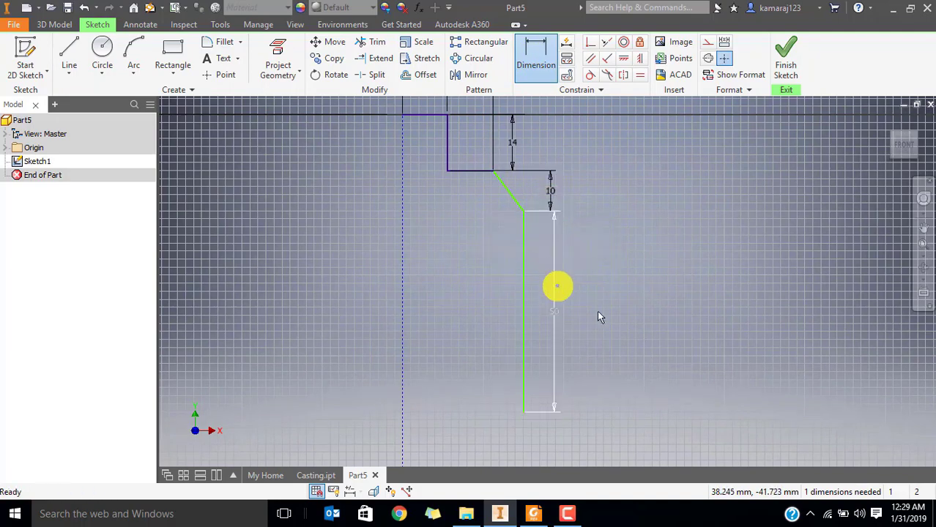
Check the head diameter in the PDF and dimension the 50 mm vertical line as 65/2 mm from the construction line.
mouse_move(598, 317)
middle_down()
mouse_move(604, 324)
mouse_move(612, 295)
middle_up()
key(alt+Tab)
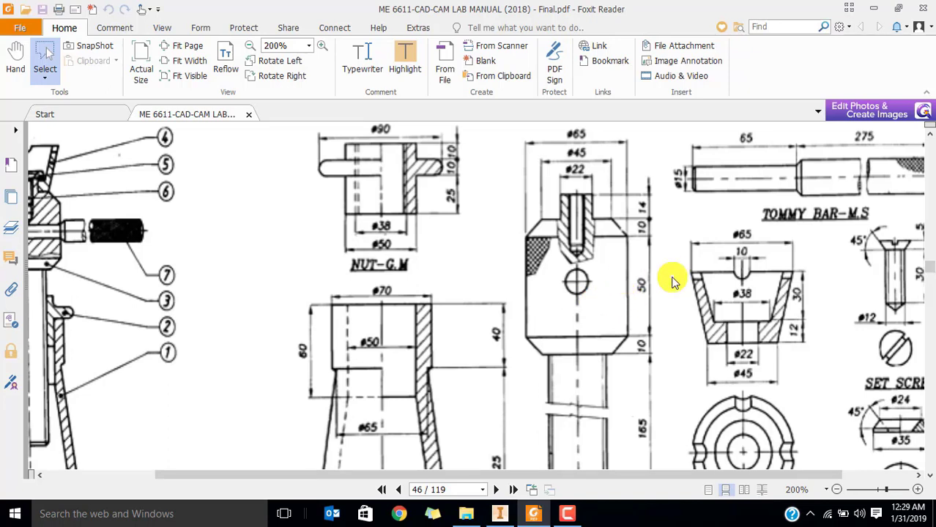
key(alt+Tab)
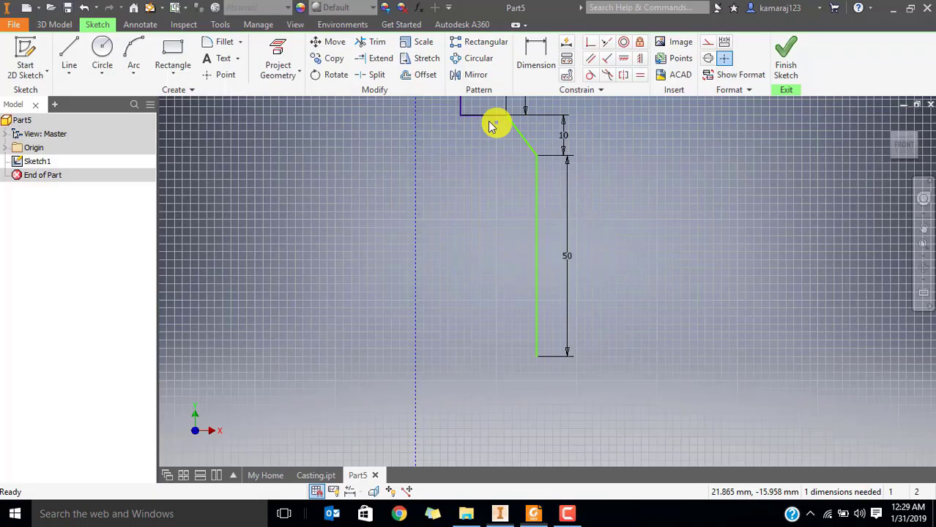
click(529, 46)
click(538, 230)
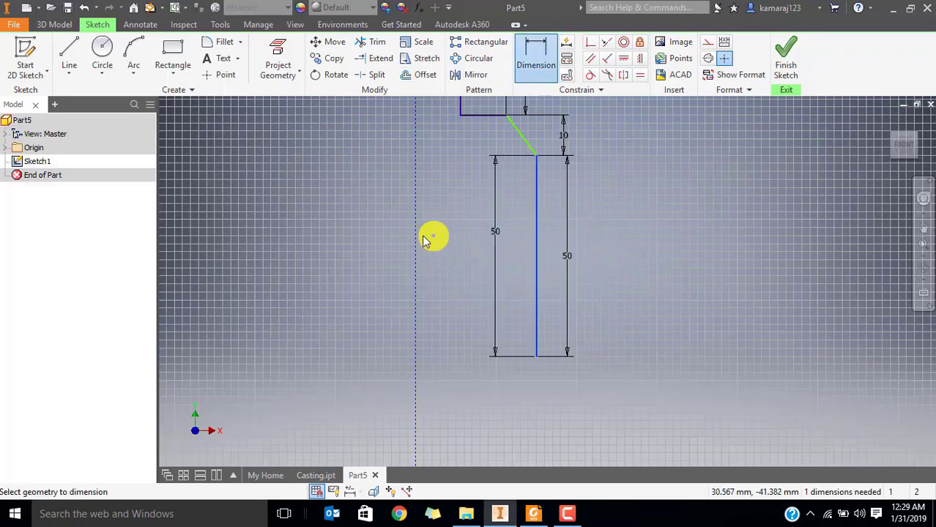
click(415, 237)
click(474, 218)
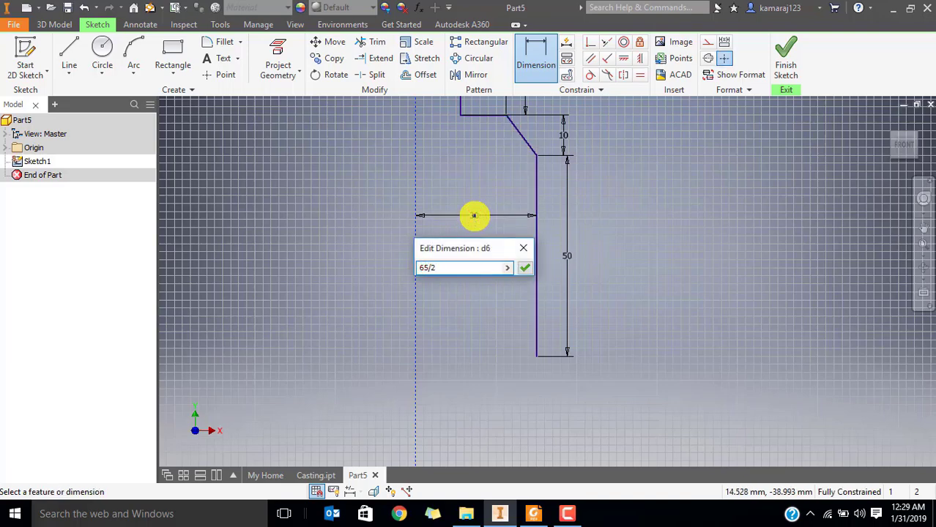
key(Return)
key(Escape)
Draw a slanted line about 13 mm long inward and down from the 50 mm line's lower end.
scroll(573, 262, up, 3)
mouse_move(573, 262)
middle_down()
mouse_move(576, 297)
mouse_move(568, 255)
mouse_move(553, 259)
mouse_move(546, 239)
middle_up()
scroll(564, 265, down, 2)
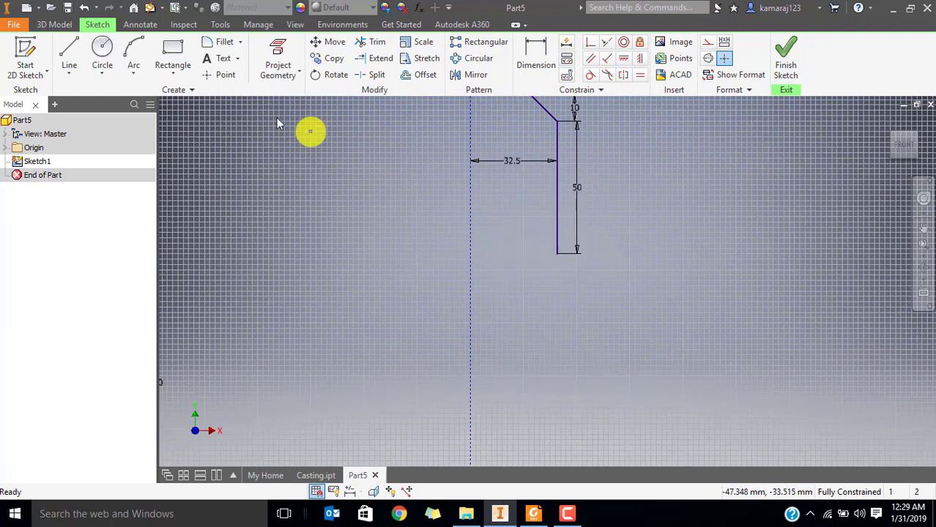
click(70, 51)
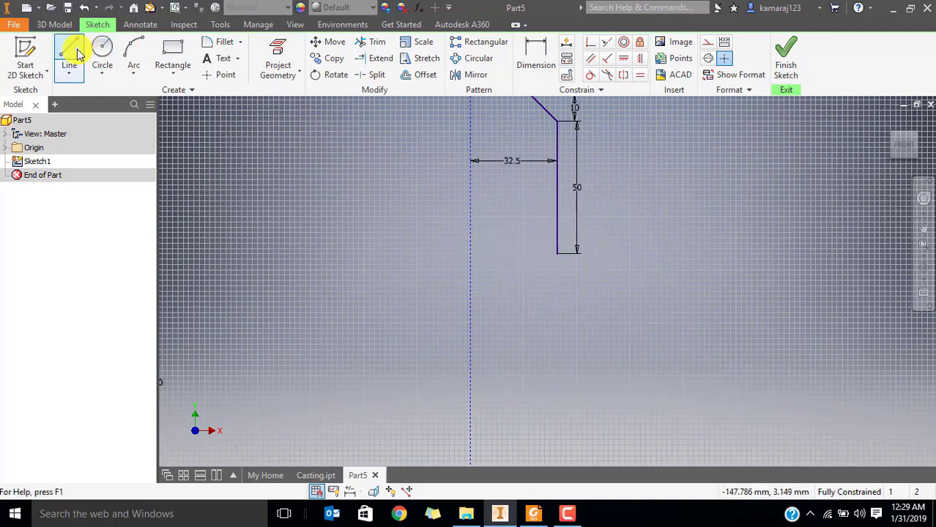
click(557, 254)
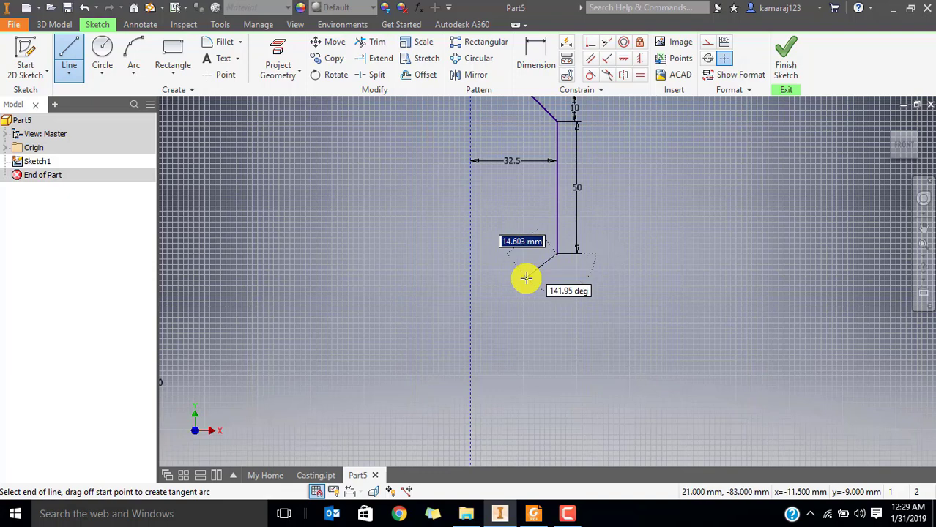
click(528, 276)
scroll(529, 275, down, 4)
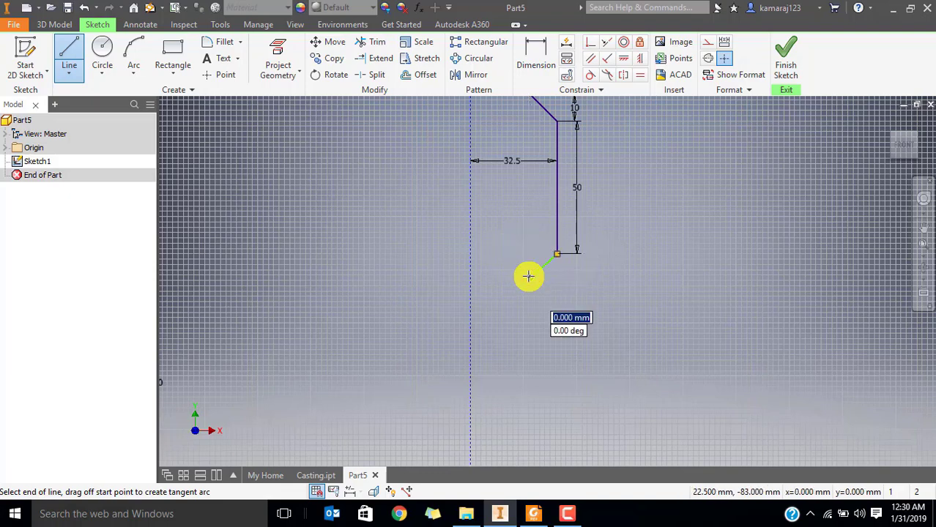
Check the screw's lower chamfer in the PDF and continue the profile with a horizontal line about 3 mm inward and a vertical line about 6 mm down.
key(alt+Tab)
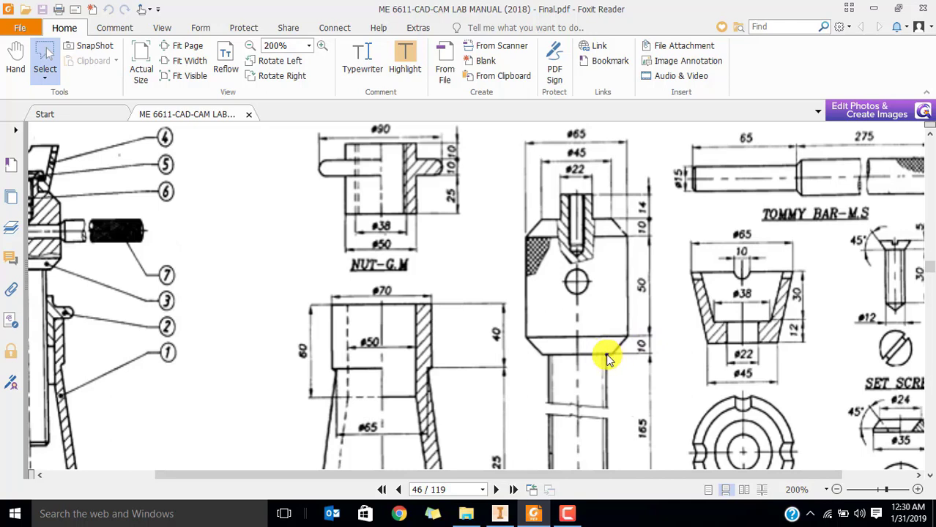
key(alt+Tab)
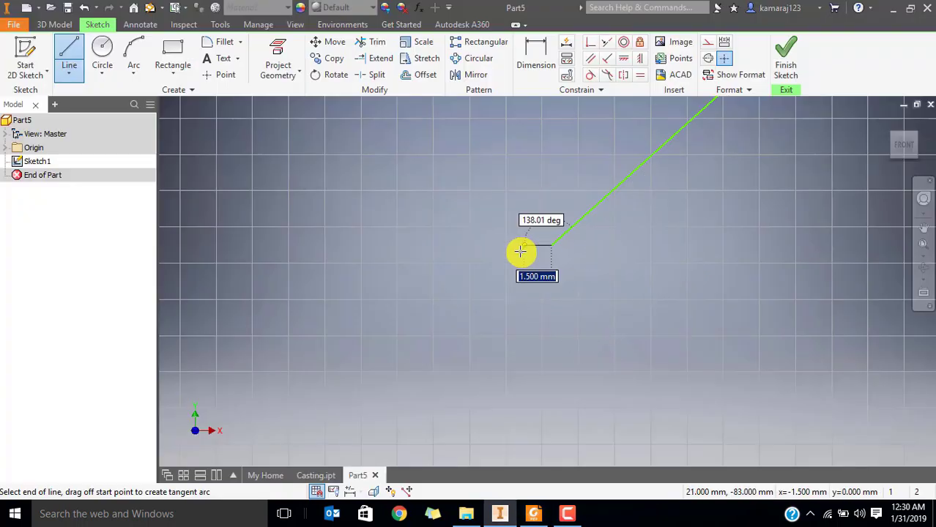
click(501, 246)
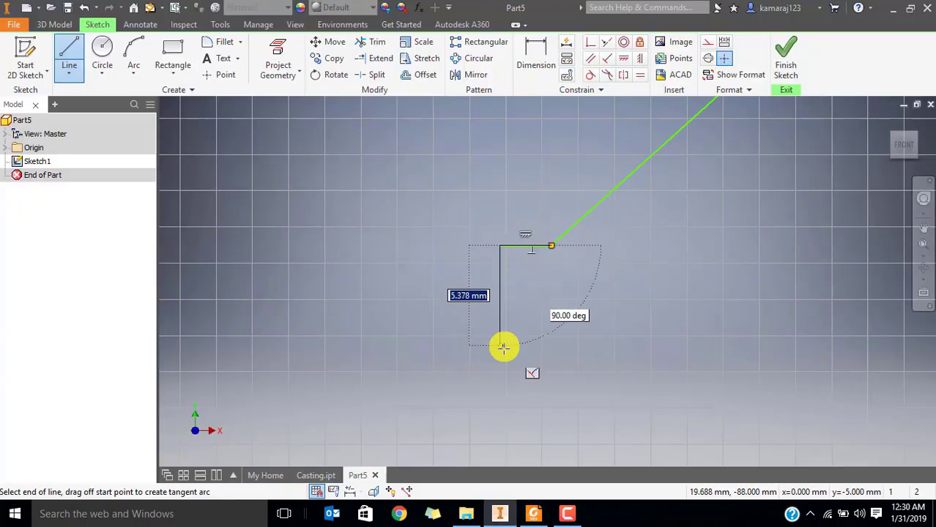
click(503, 356)
key(Escape)
Dimension the lower slanted line's vertical height as 10 mm and switch to the screw drawing in Foxit Reader.
scroll(546, 309, up, 3)
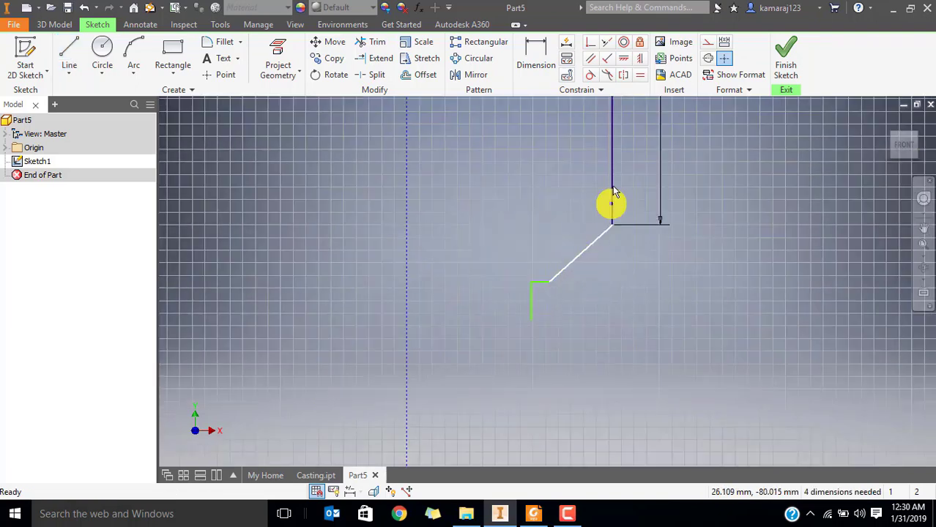
click(532, 41)
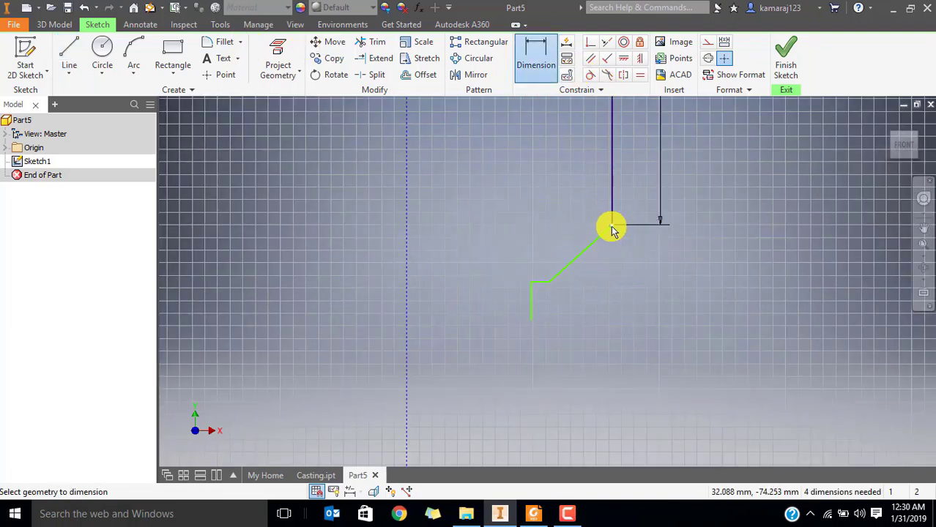
click(549, 283)
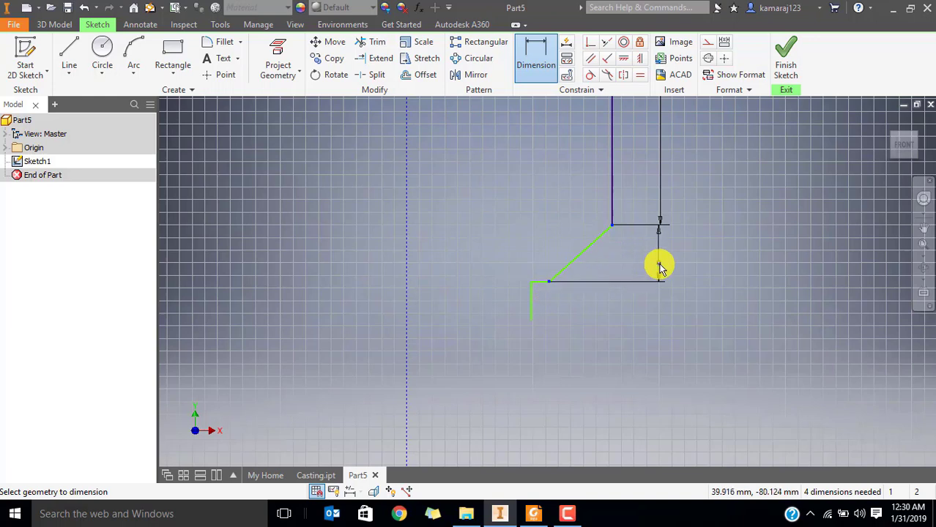
click(659, 267)
text(10)
key(Return)
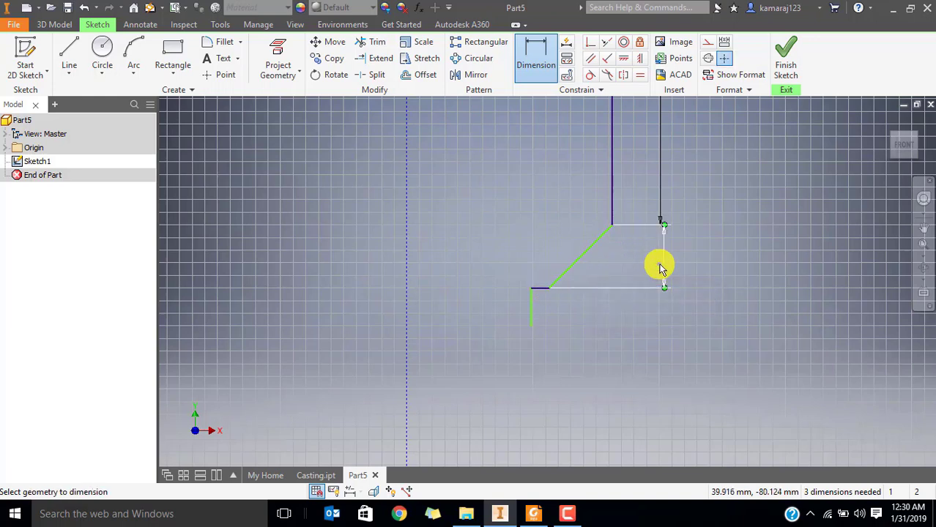
key(alt+Tab)
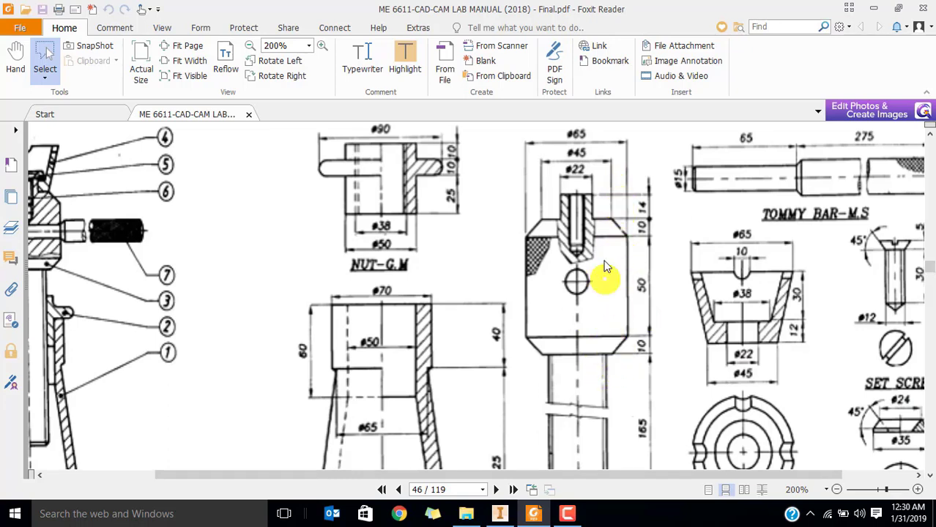
Dimension the lower slanted line's inner end as 22.5 mm from the construction line.
key(alt+Tab)
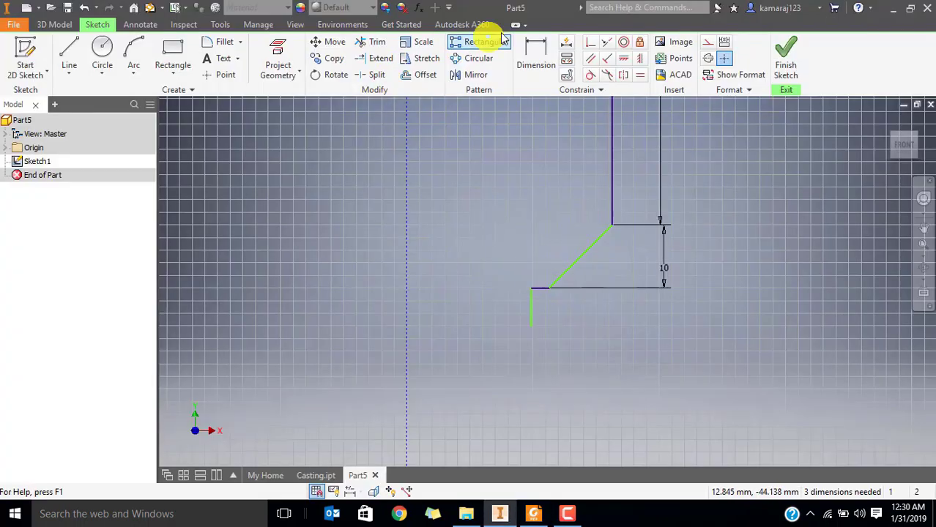
click(539, 53)
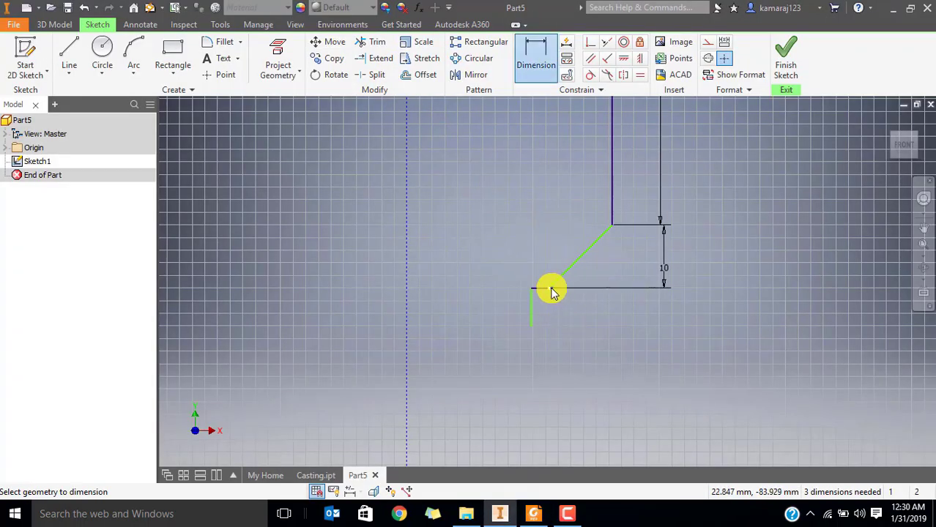
click(409, 257)
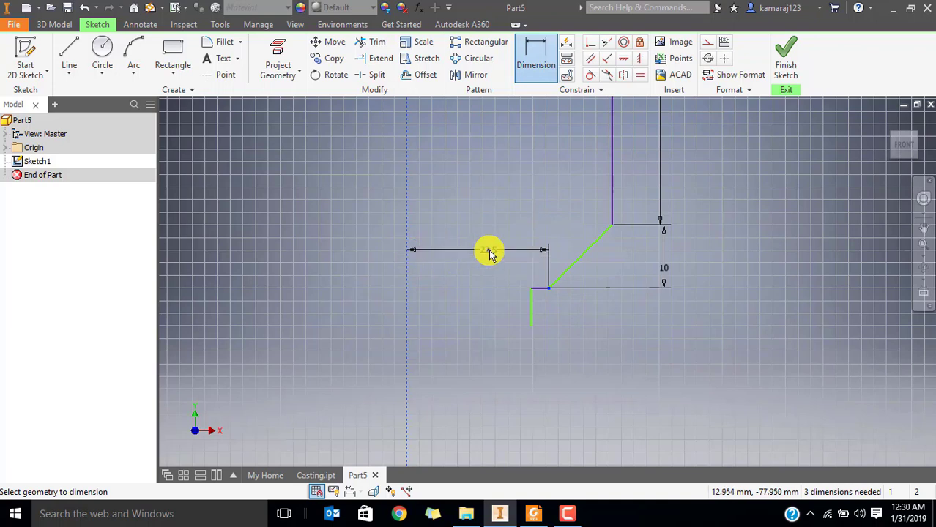
click(481, 251)
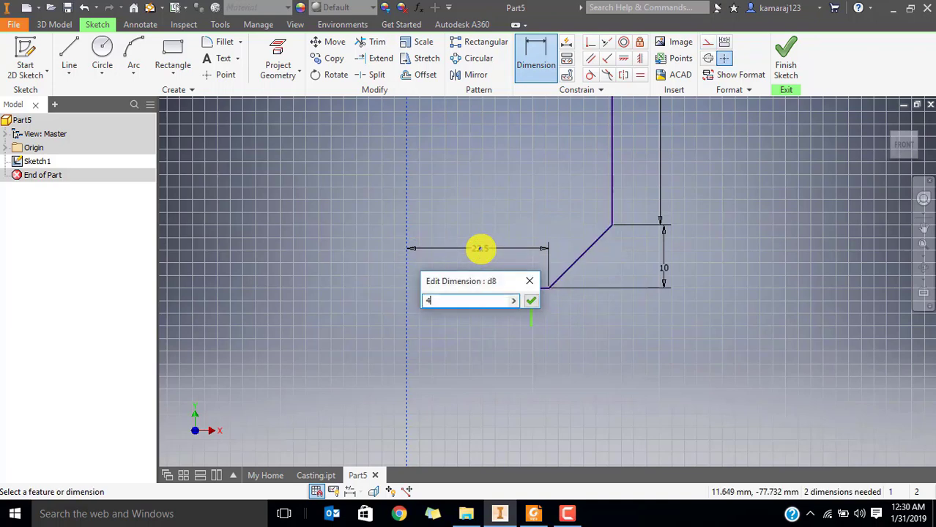
key(Return)
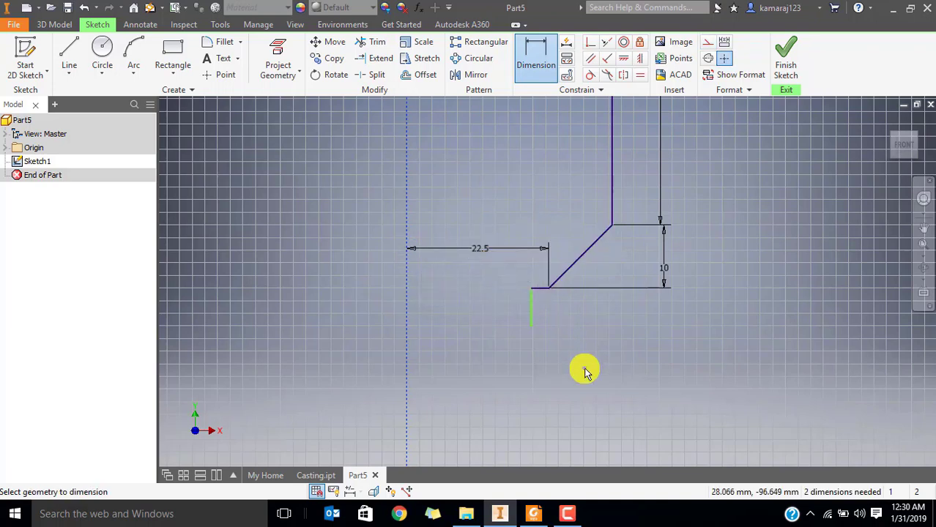
key(Escape)
scroll(470, 313, down, 3)
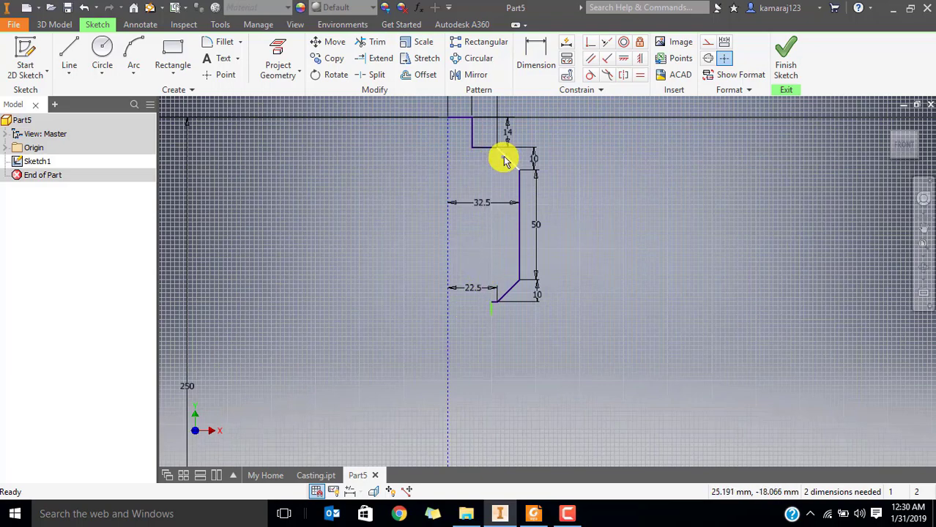
Check the screw's shank length in the PDF and dimension the lowest vertical line's length as 165 mm.
scroll(487, 336, up, 5)
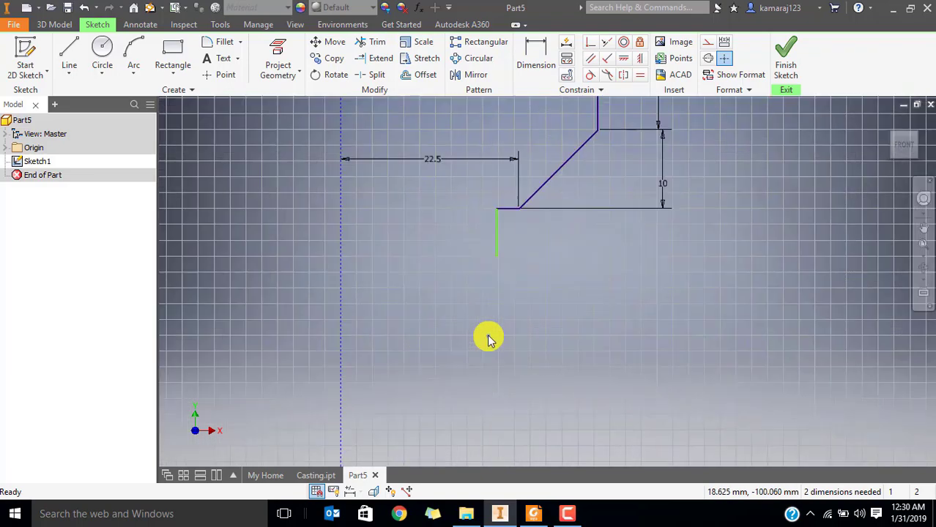
key(alt+Tab)
middle_drag(599, 344, 703, 353)
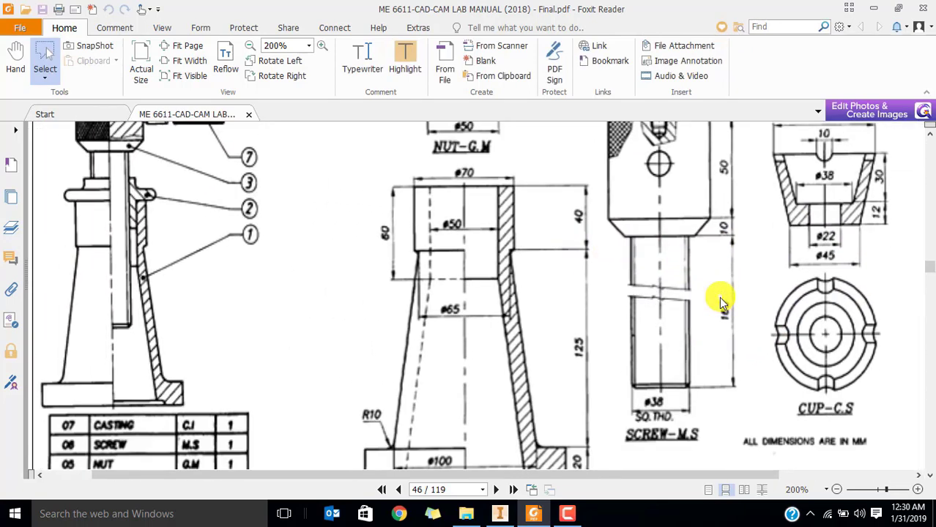
key(alt+Tab)
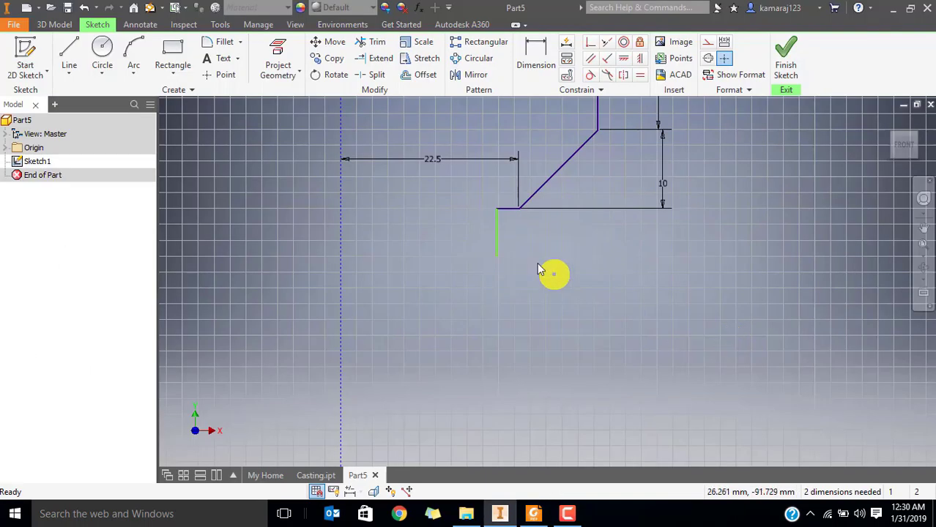
click(542, 67)
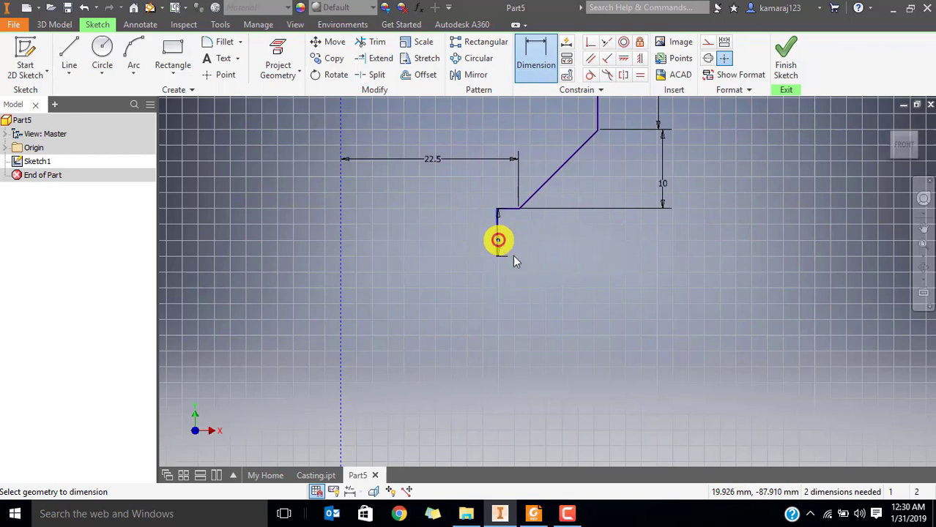
click(557, 275)
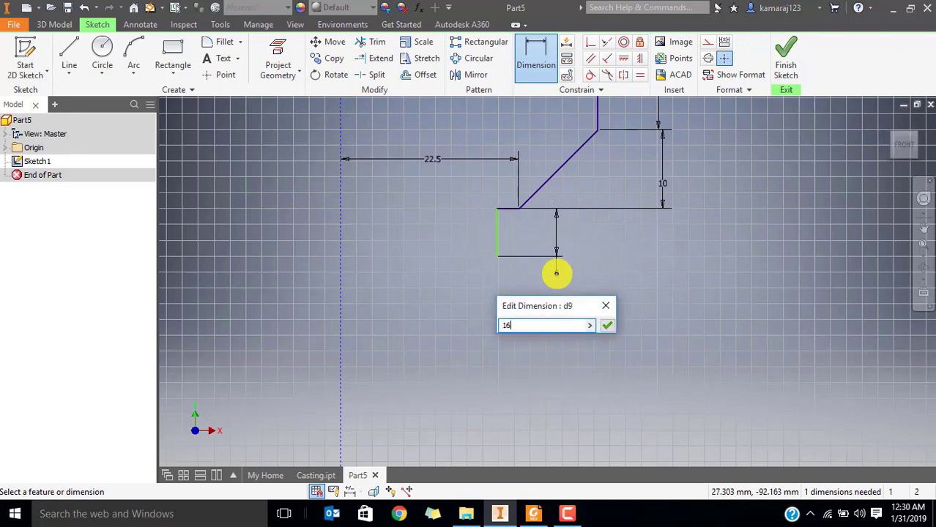
text(16)
key(Return)
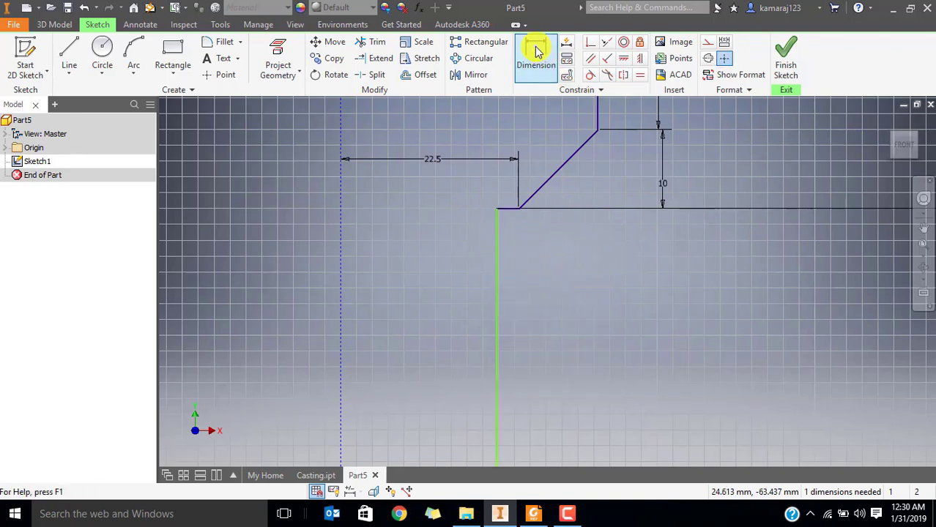
Check the shank diameter in the PDF and dimension the 165 mm vertical line as 19 mm from the construction line.
click(537, 51)
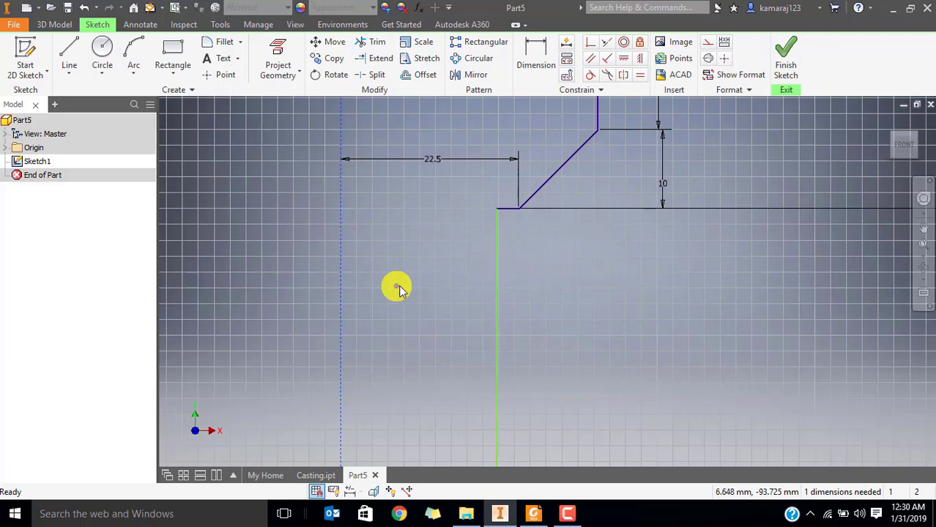
key(alt+Tab)
scroll(557, 366, down, 1)
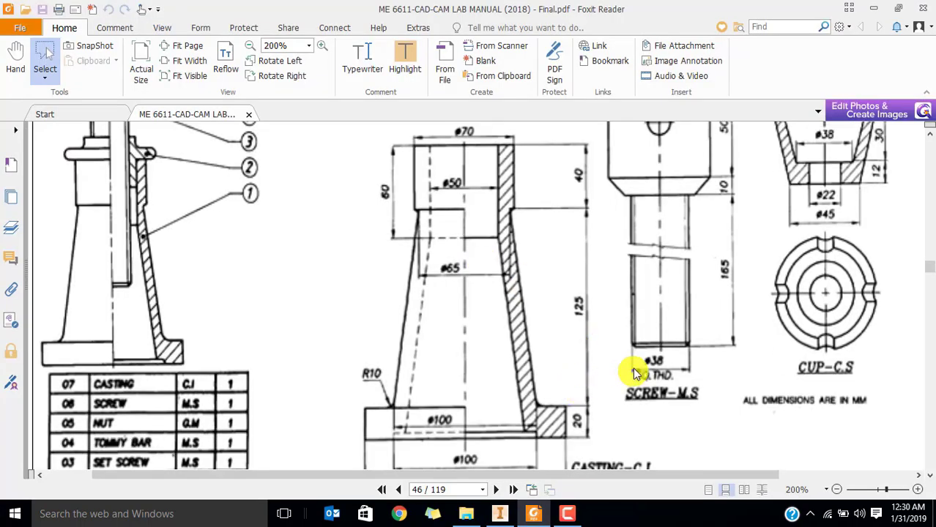
key(alt+Tab)
click(538, 48)
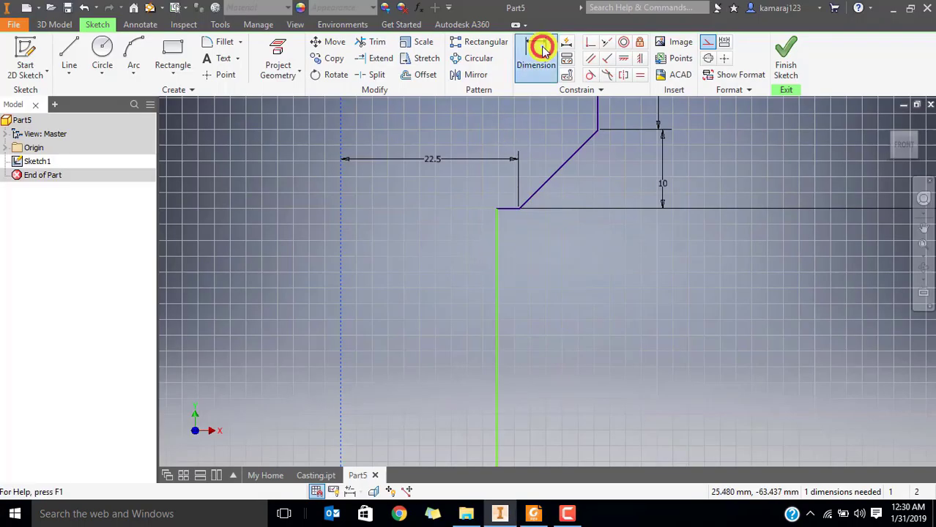
click(498, 267)
click(340, 277)
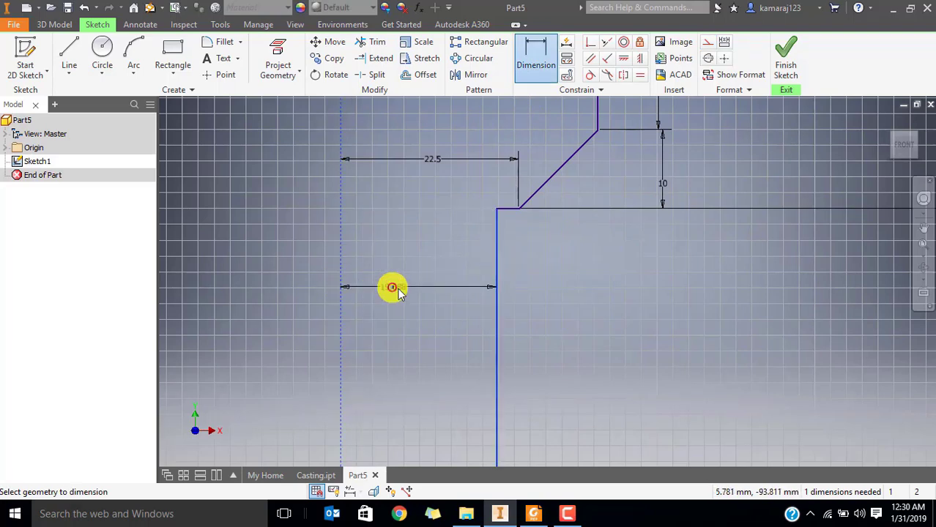
click(420, 293)
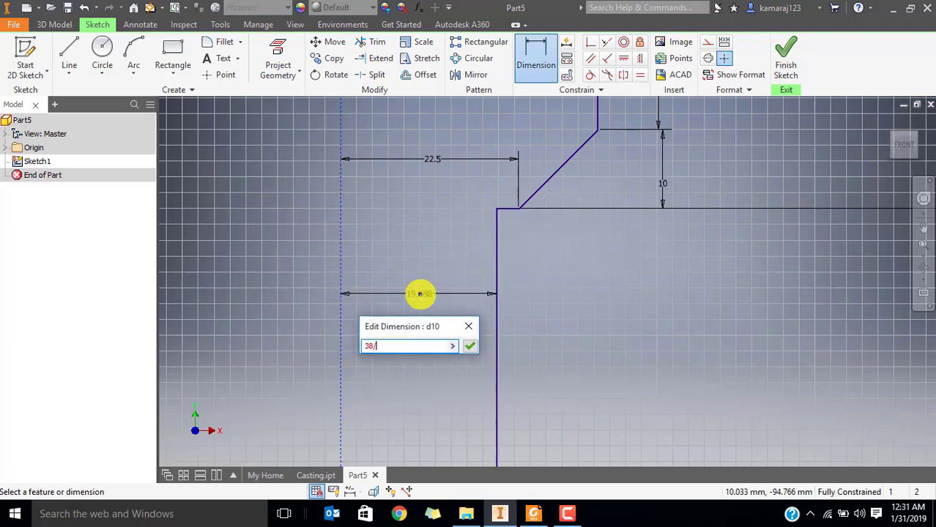
key(Return)
key(Escape)
Draw a line from the shank line's lower end to the construction line's lower endpoint.
scroll(564, 309, down, 6)
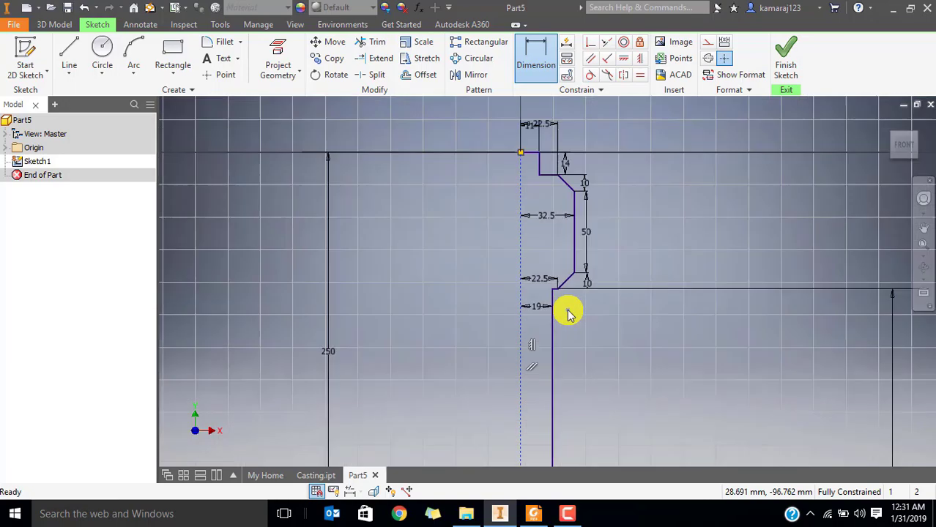
middle_drag(592, 379, 564, 227)
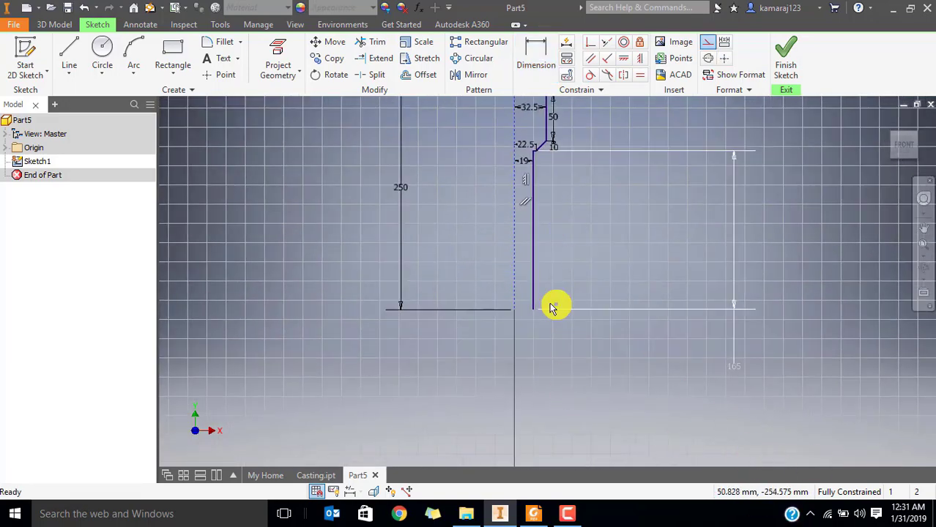
scroll(554, 306, up, 4)
click(69, 51)
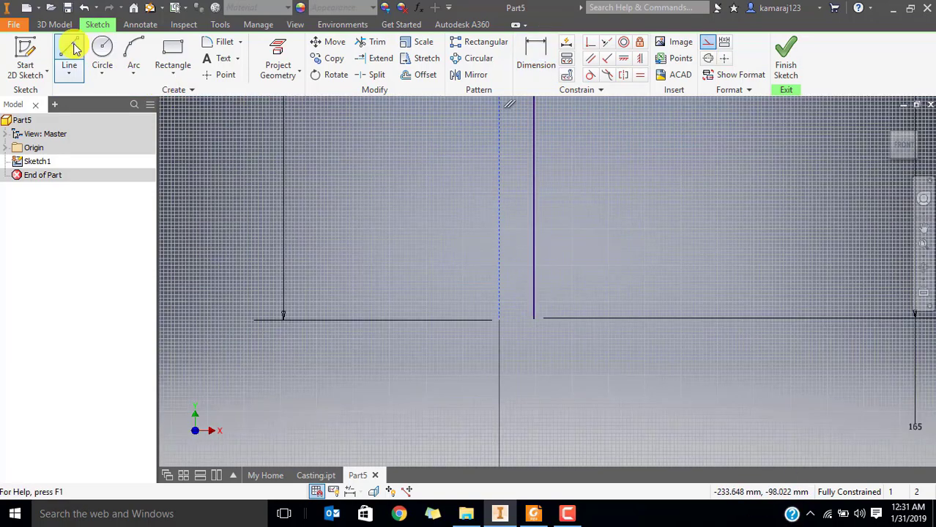
click(533, 320)
click(499, 320)
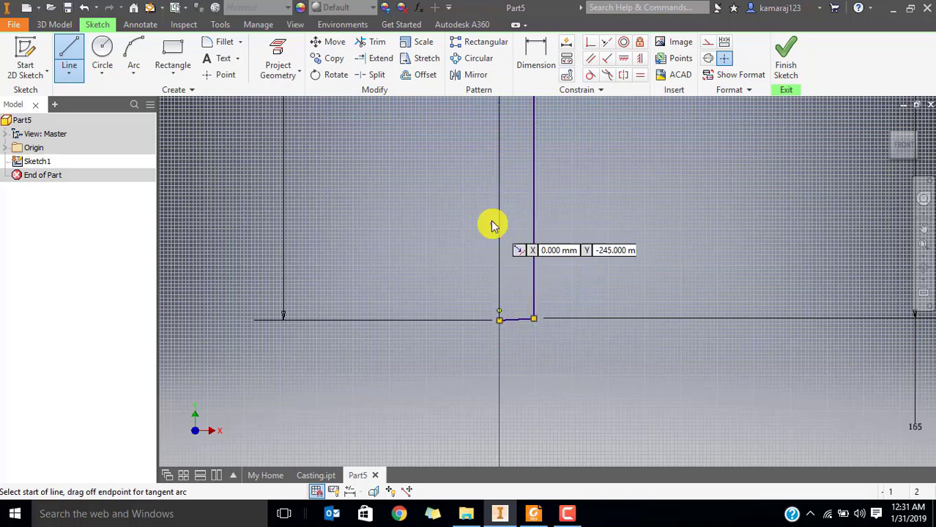
scroll(516, 334, up, 4)
key(Escape)
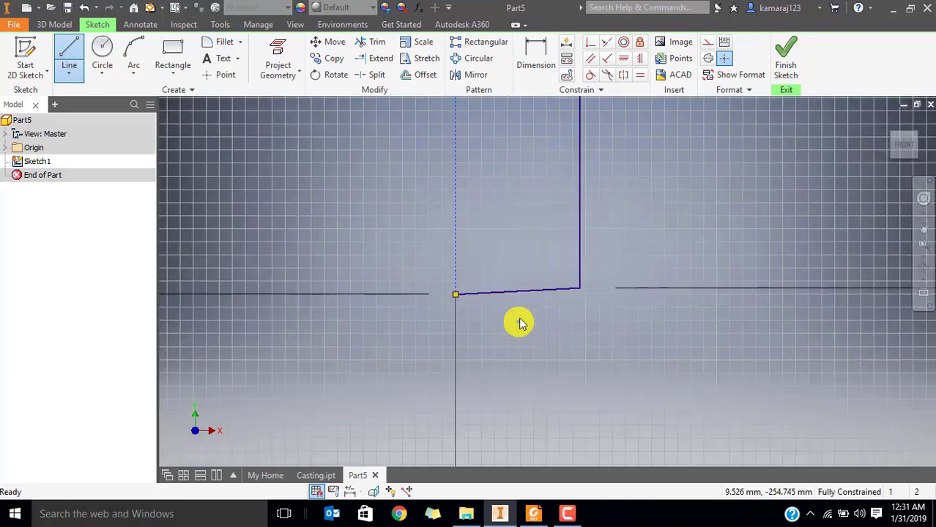
Try to make the bottom closing line horizontal, and delete that line.
click(529, 291)
click(627, 58)
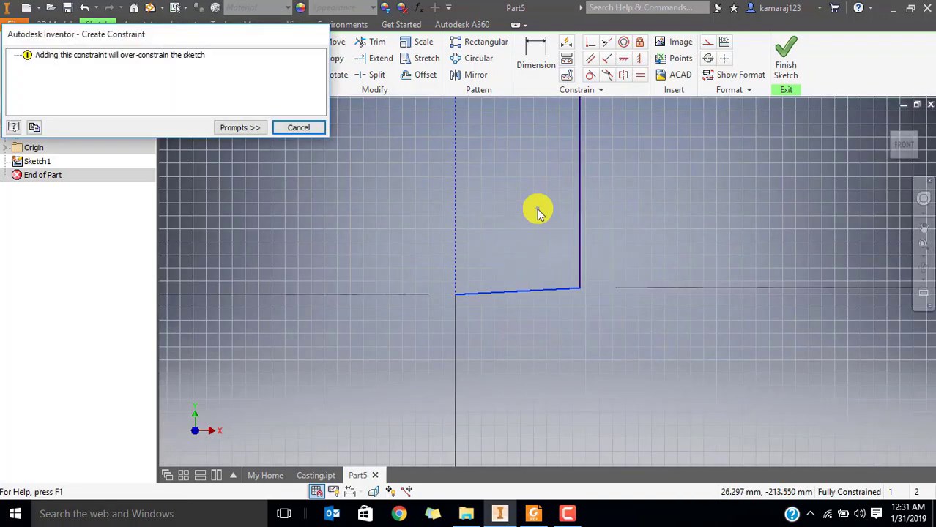
key(Escape)
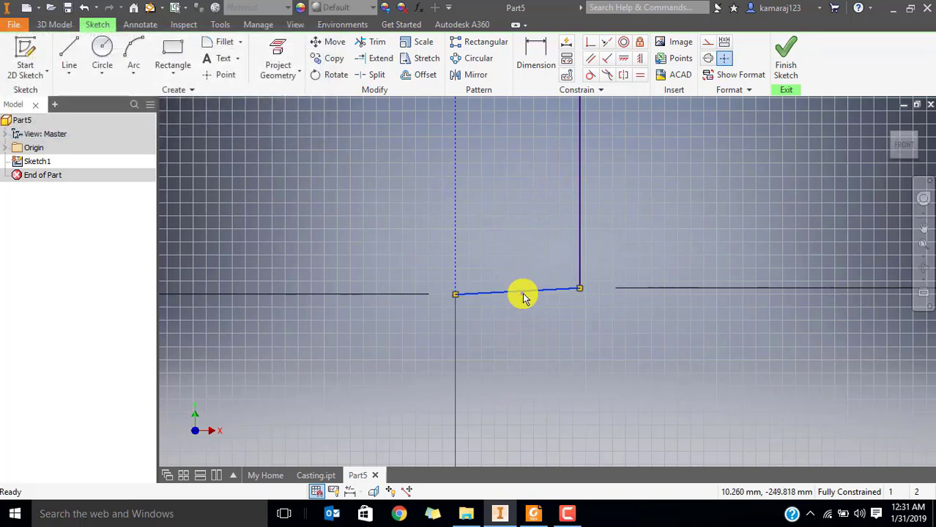
key(Delete)
Draw a 19 mm horizontal line from the shank line's lower end inward to the construction line.
click(70, 51)
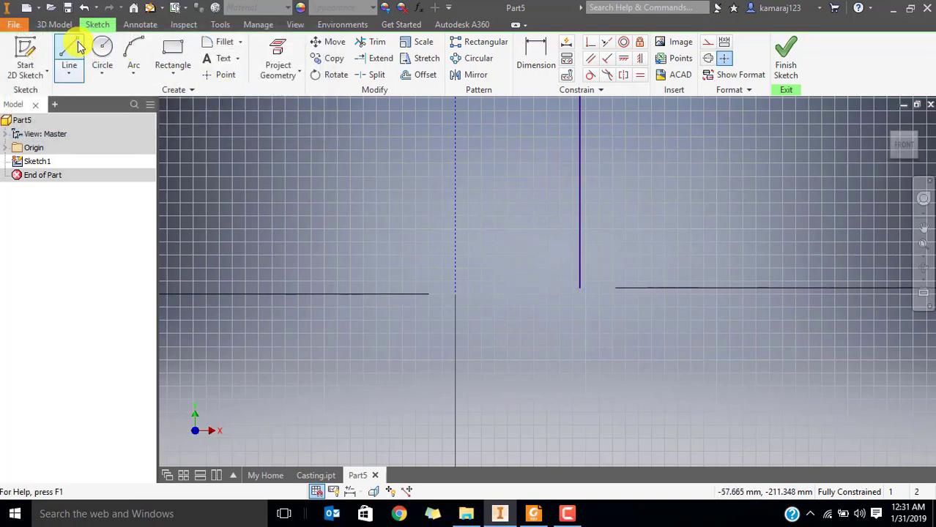
click(579, 286)
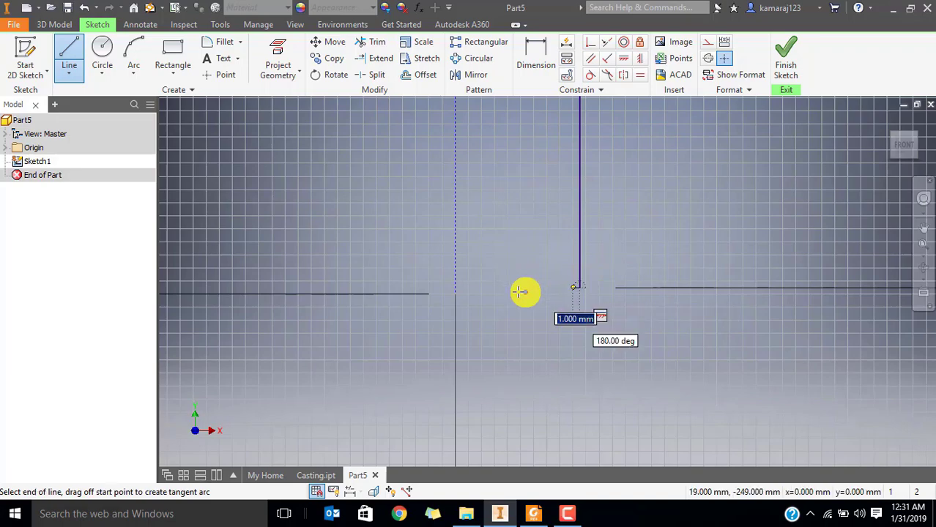
click(454, 286)
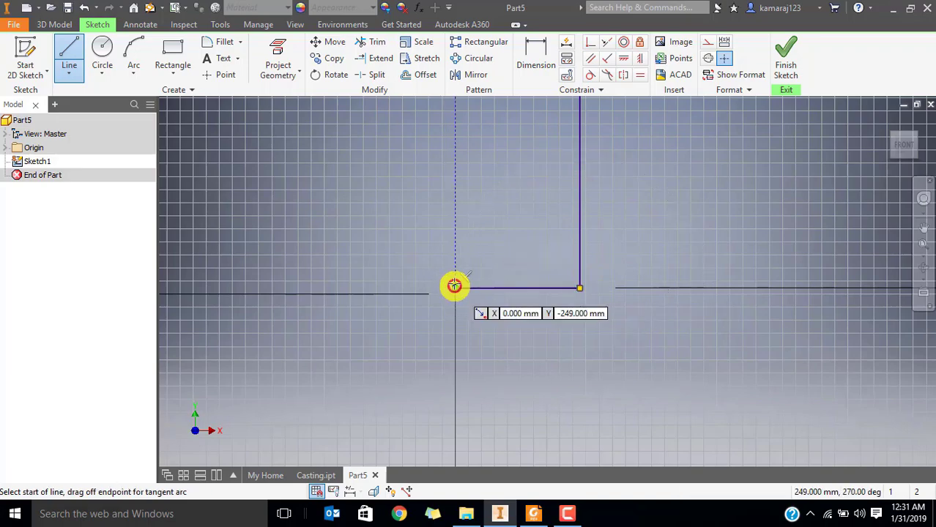
scroll(455, 176, down, 6)
middle_drag(455, 176, 432, 362)
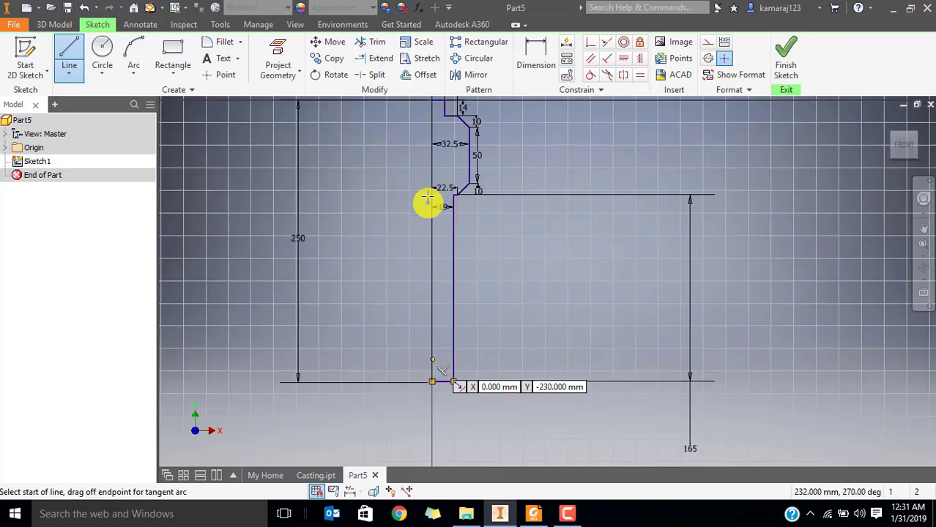
key(Escape)
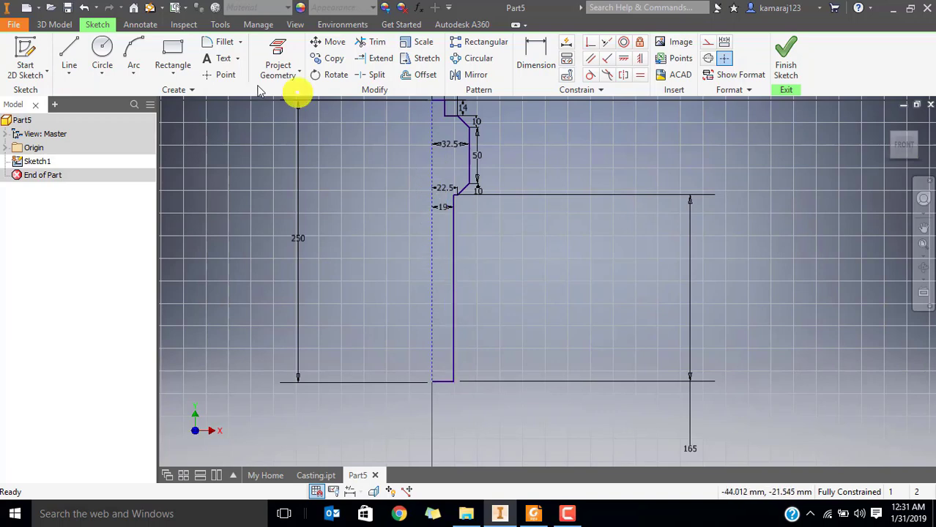
Close the profile with a vertical line about 249 mm long along the construction line, from the top endpoint to the bottom line.
click(66, 53)
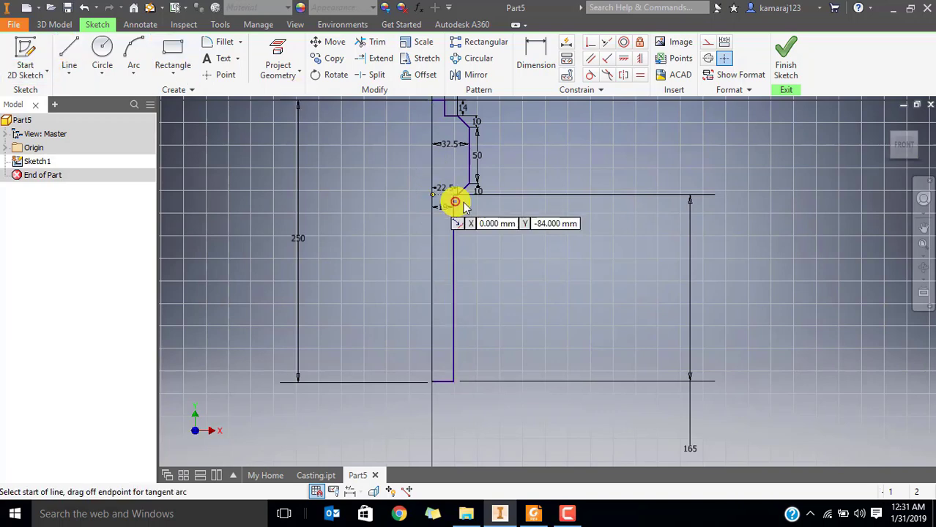
click(432, 98)
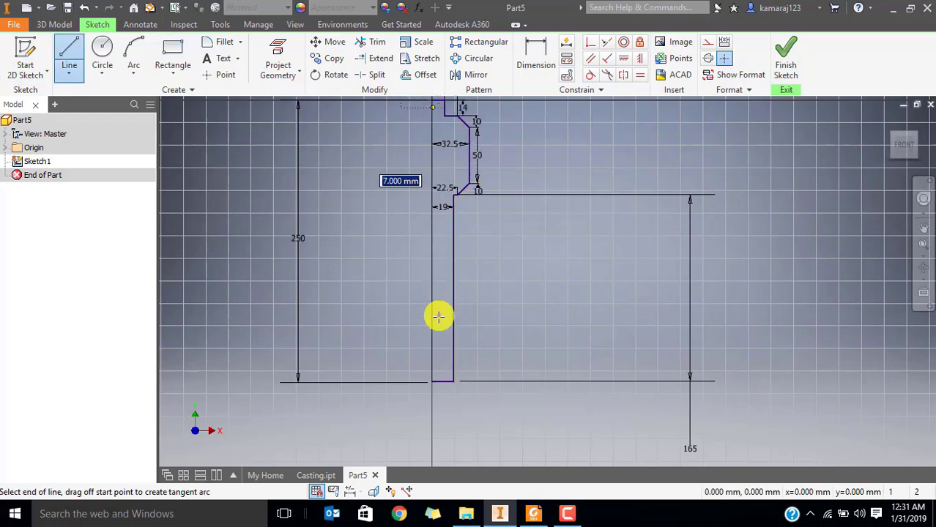
click(434, 378)
key(Escape)
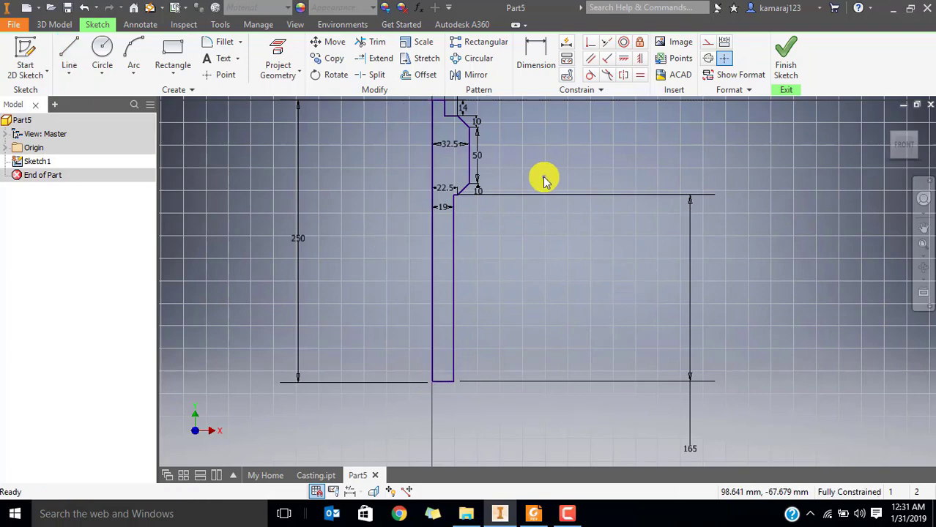
Finish the screw's half-profile sketch and bring the whole profile into view in 3D.
mouse_move(544, 181)
middle_down()
mouse_move(517, 328)
mouse_move(560, 252)
mouse_move(546, 280)
mouse_move(555, 293)
mouse_move(565, 242)
middle_up()
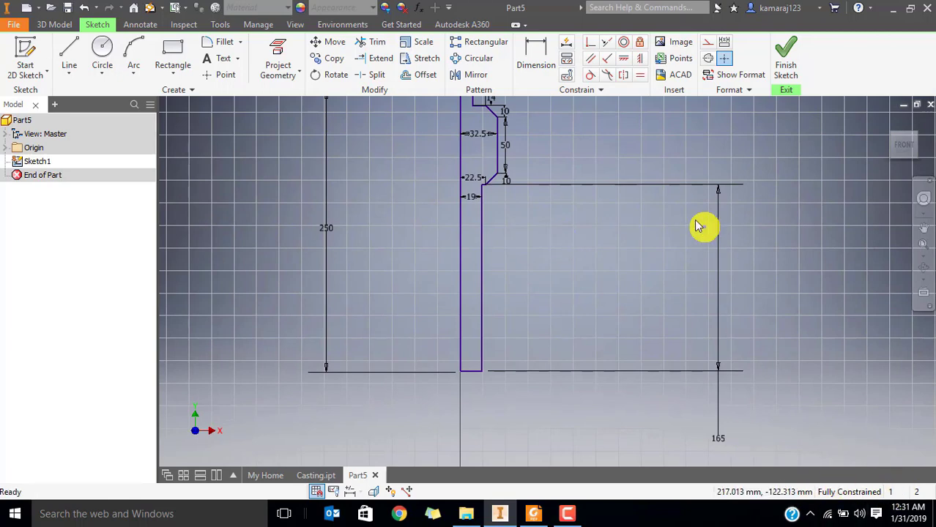
middle_drag(702, 226, 721, 288)
click(786, 57)
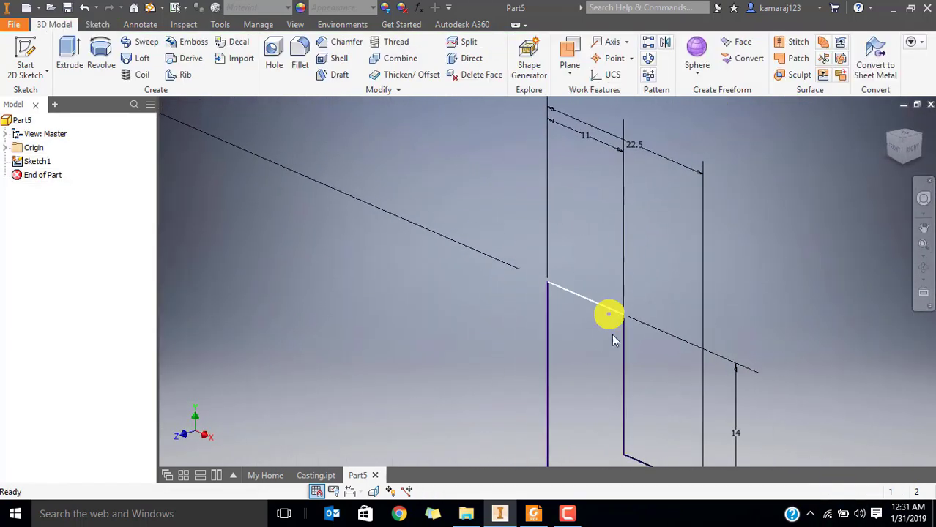
middle_drag(653, 391, 593, 201)
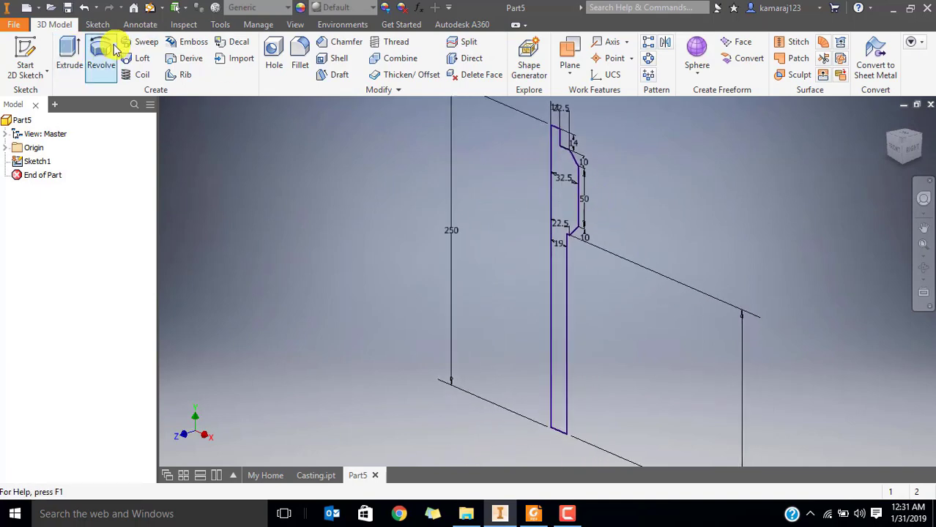
Revolve the screw's half-profile a full turn about its long vertical centreline edge to make the solid.
click(97, 53)
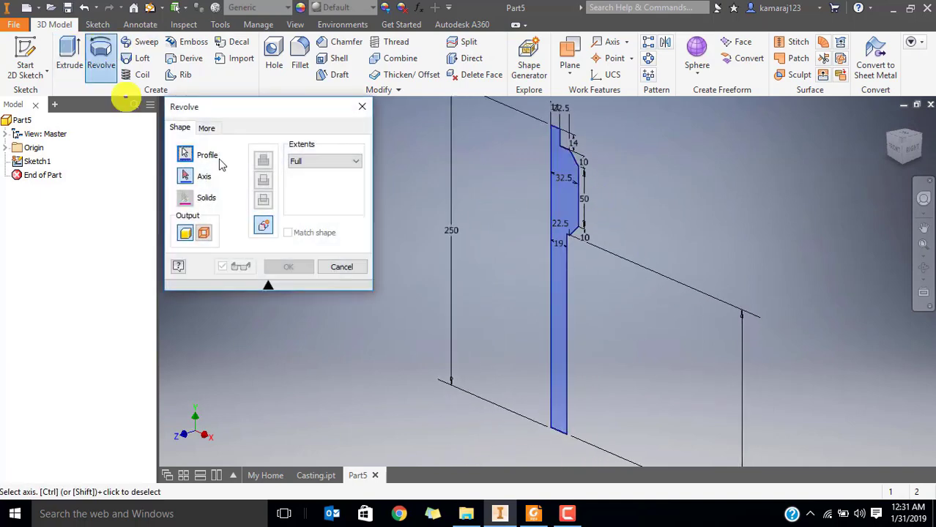
click(549, 183)
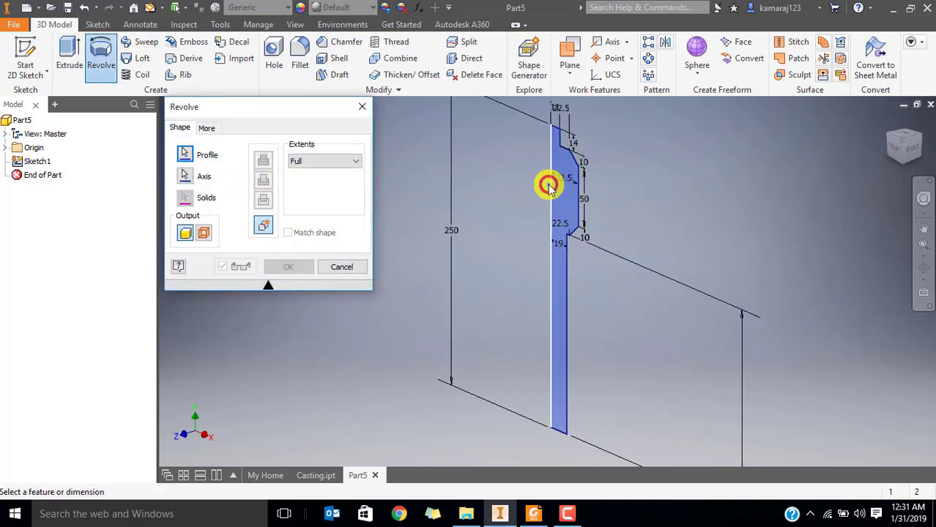
click(271, 265)
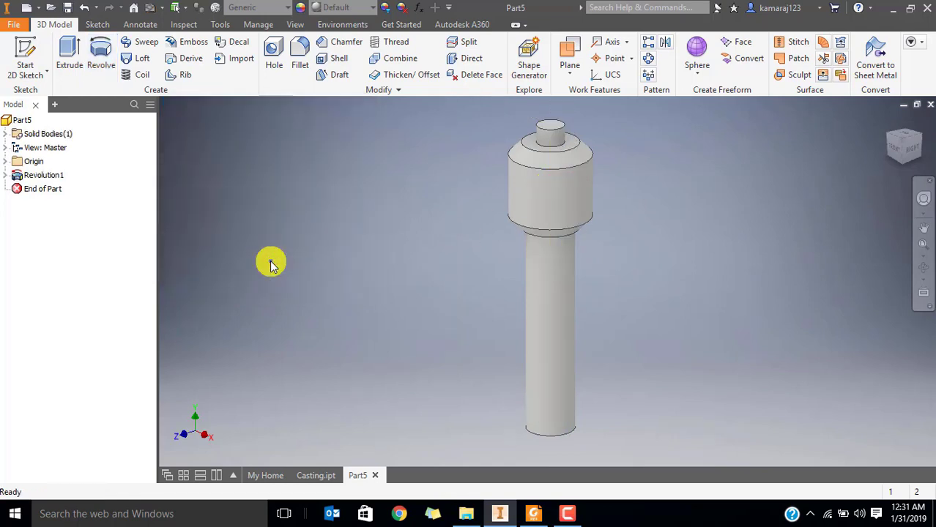
Switch to the lab manual in Foxit Reader and examine the screw's cross hole and the tommy bar's end diameter.
click(533, 513)
scroll(681, 256, up, 2)
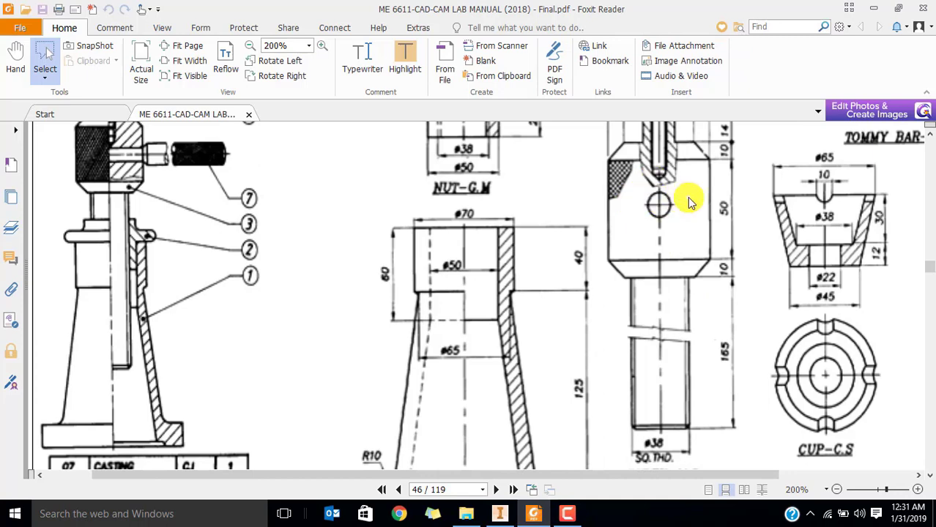
scroll(670, 220, up, 1)
drag(646, 227, 671, 262)
ctrl+scroll(678, 267, down, 1)
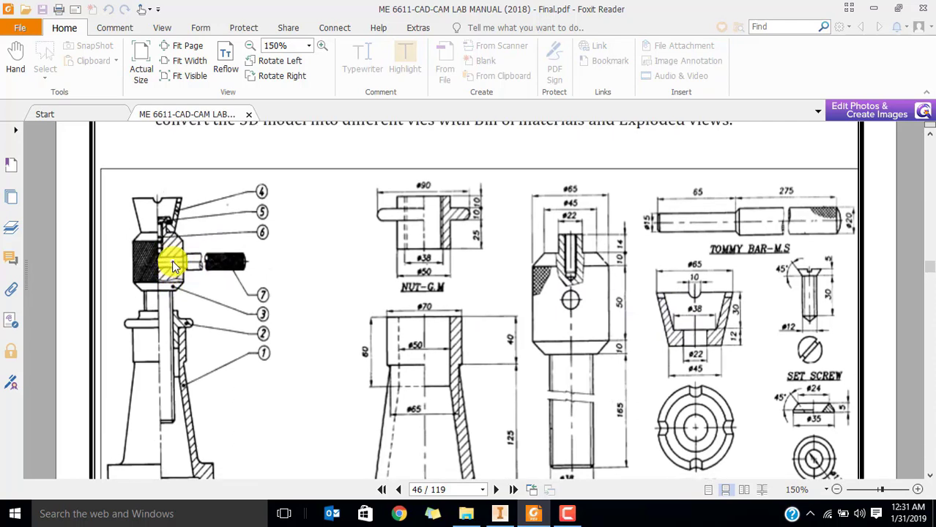
scroll(225, 328, down, 2)
scroll(224, 328, up, 1)
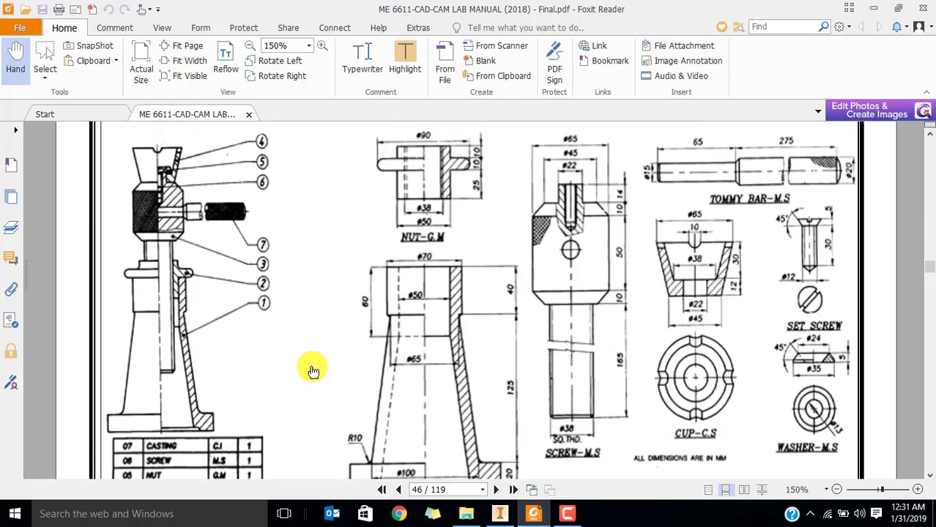
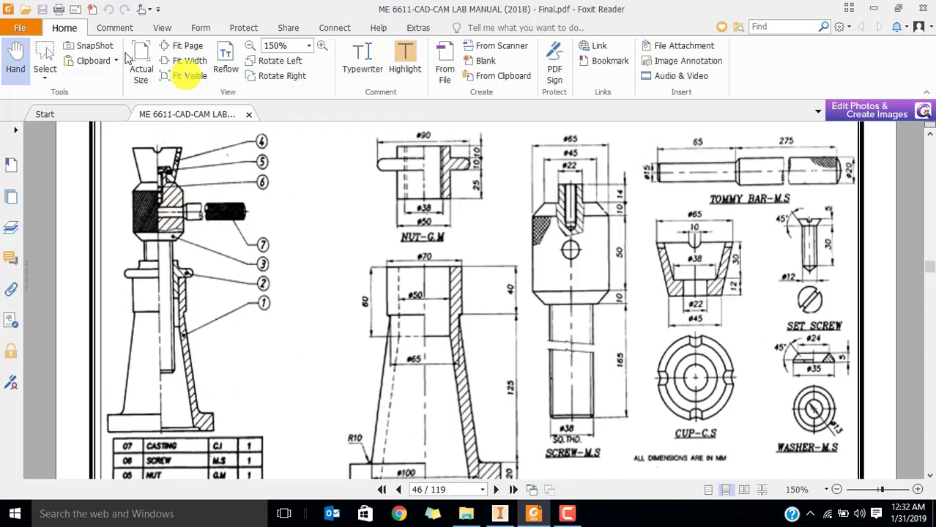
click(50, 70)
click(66, 92)
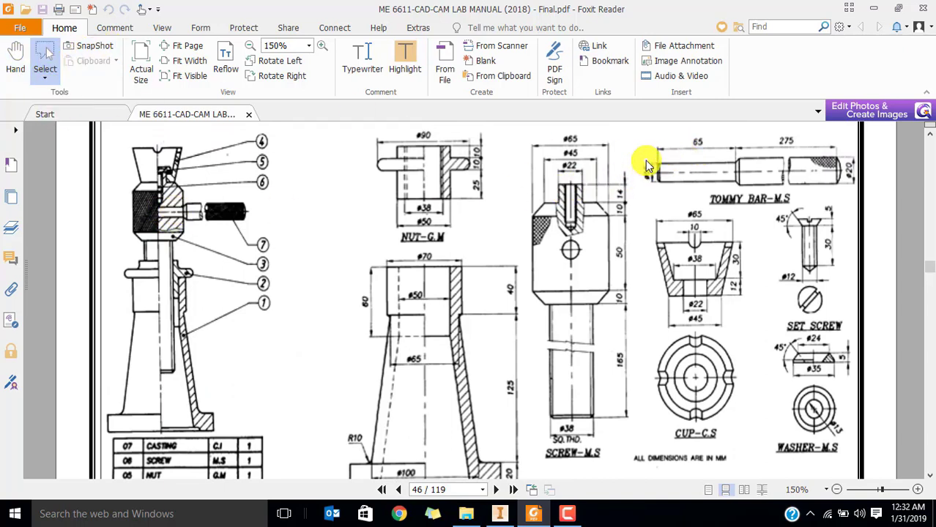
drag(646, 159, 740, 195)
click(739, 192)
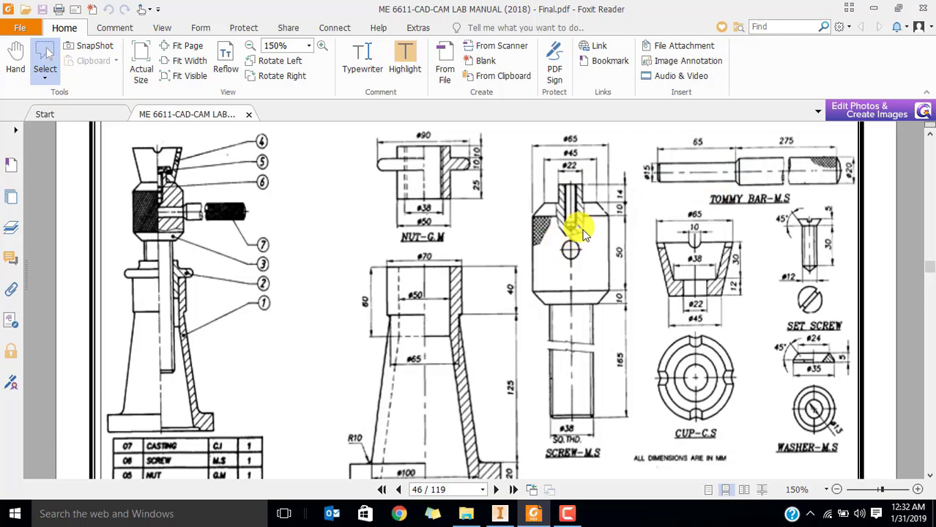
click(634, 169)
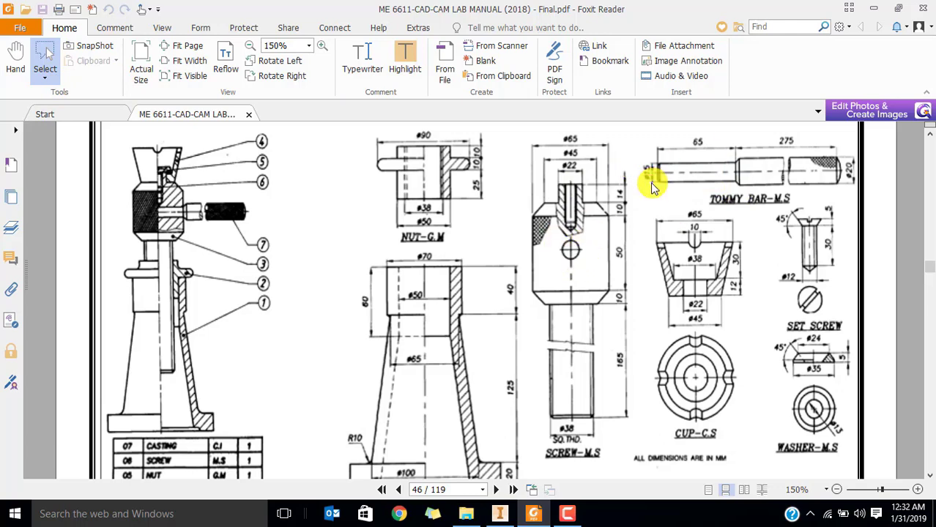
Return to the Inventor part, start a 2D sketch on the YZ plane, and slice the graphics at the sketch plane.
key(alt+Tab)
click(5, 161)
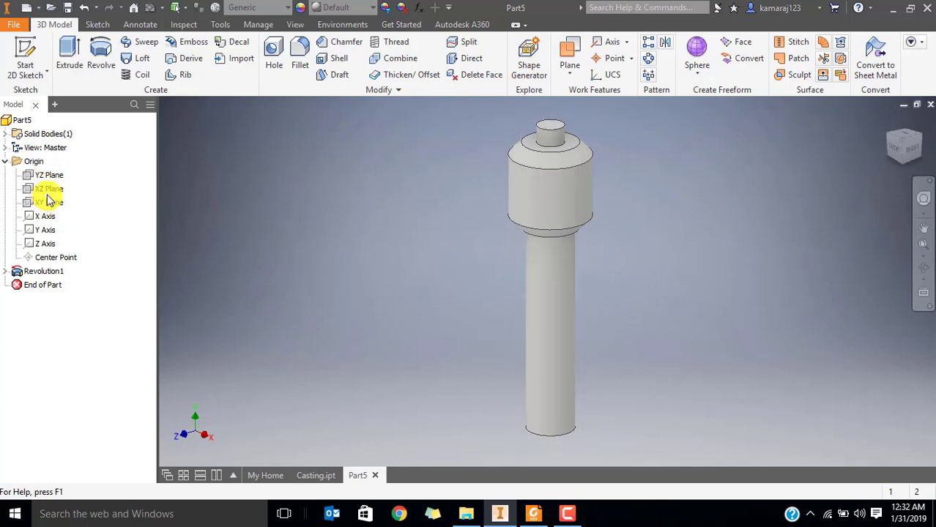
click(50, 181)
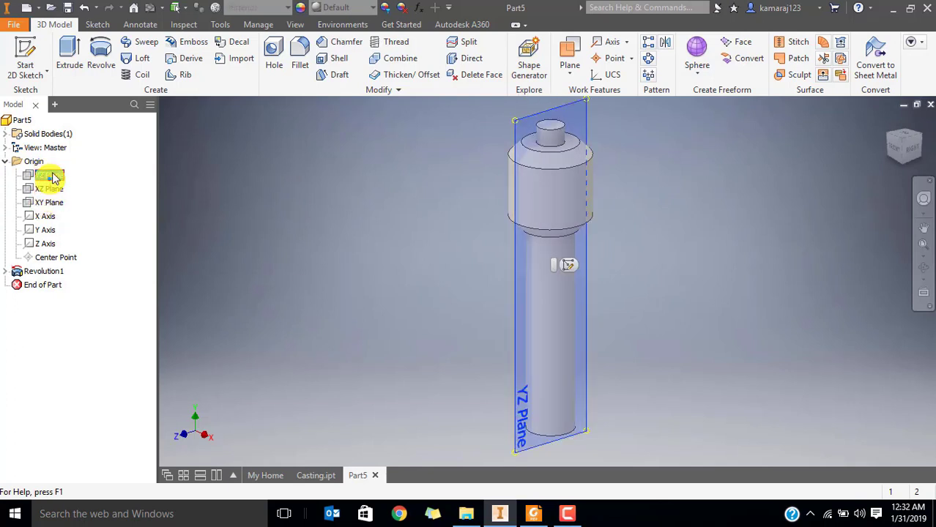
click(22, 57)
scroll(535, 351, up, 5)
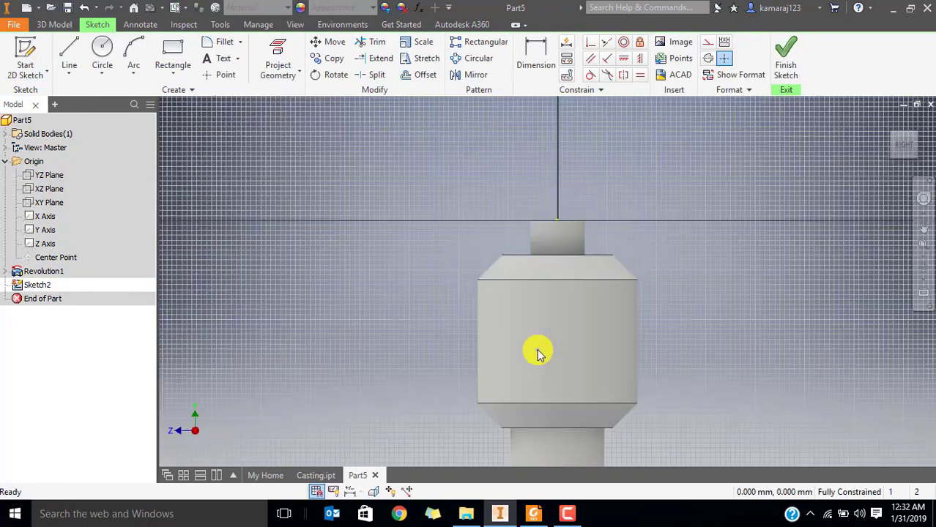
scroll(510, 220, down, 3)
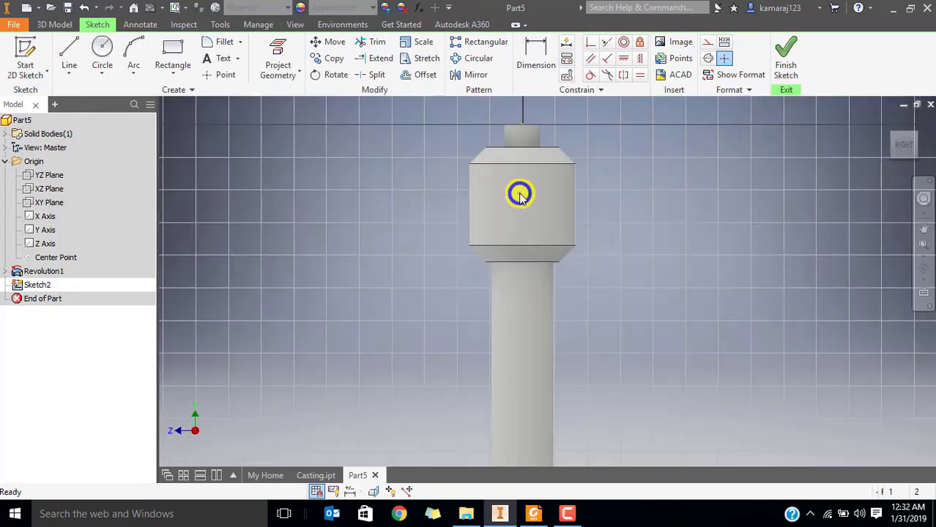
right_click(520, 194)
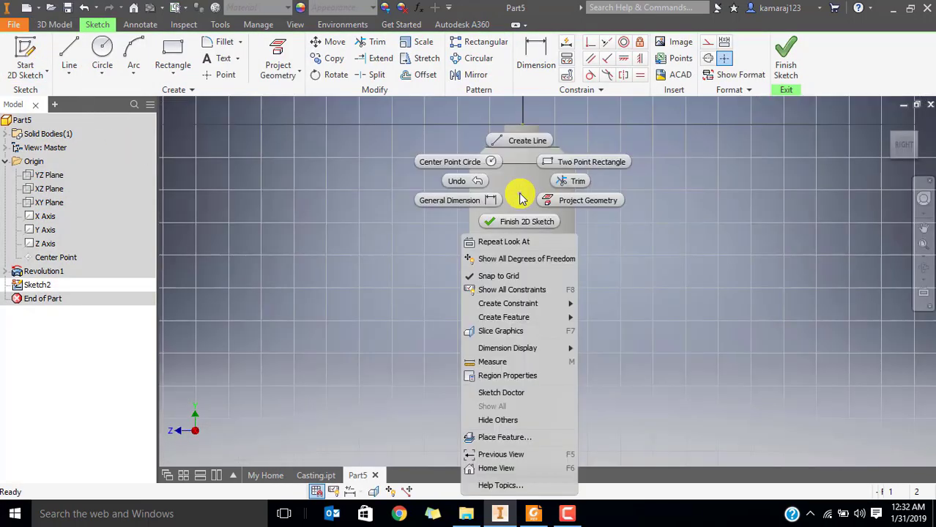
click(491, 333)
scroll(517, 181, up, 2)
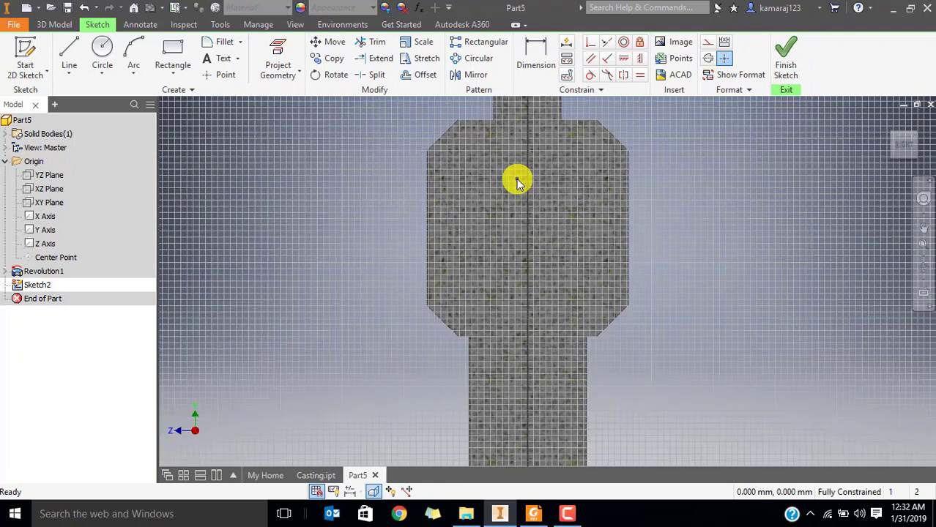
Draw a 15 mm diameter circle centred on the screw's vertical axis in the middle of the head.
click(103, 50)
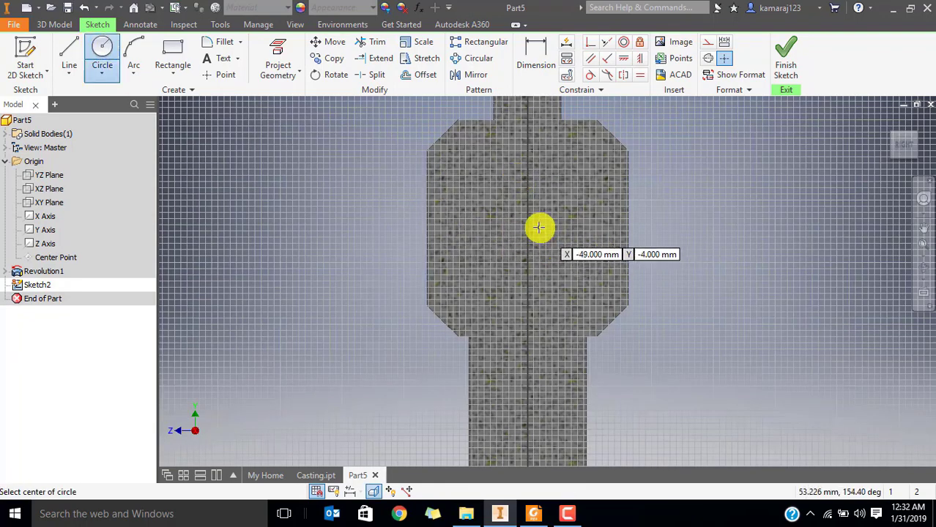
click(528, 225)
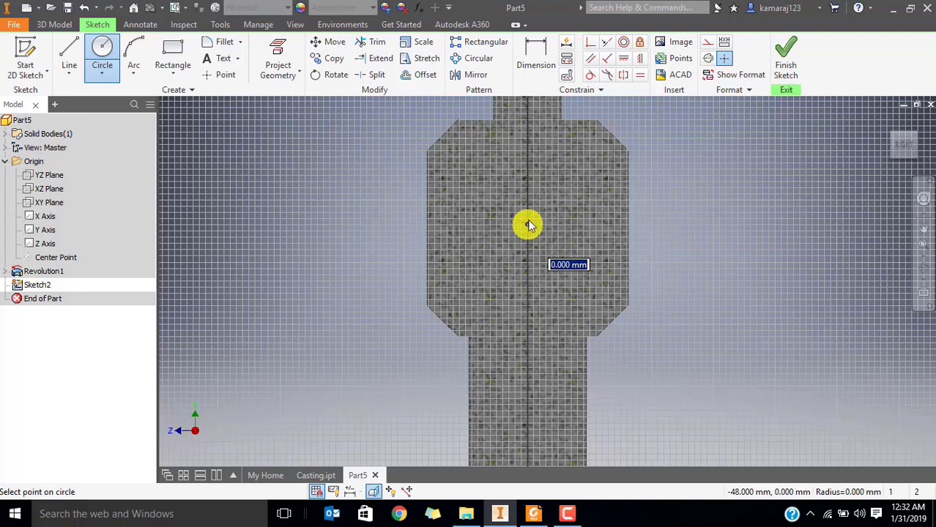
text(15)
key(Return)
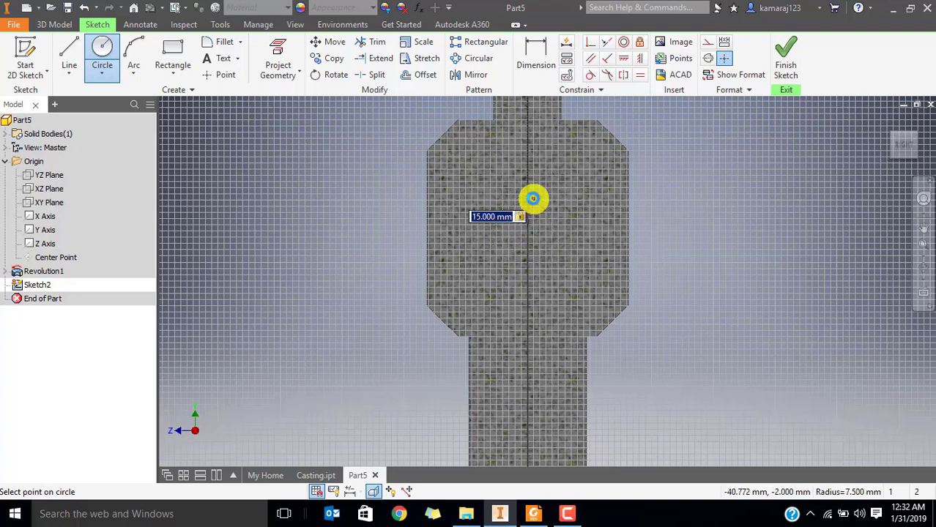
key(Escape)
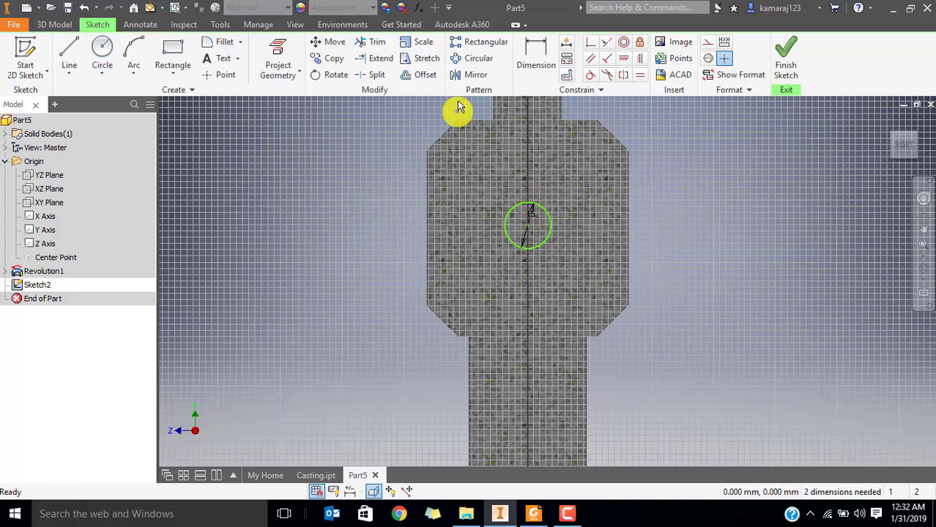
Project the left side edge and the upper edge of the head's cylindrical section into the sketch.
click(533, 50)
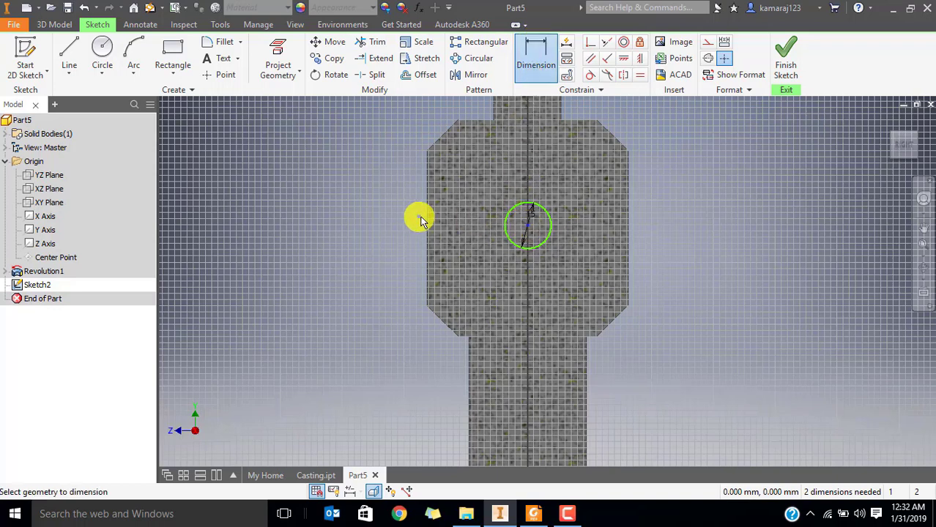
key(Escape)
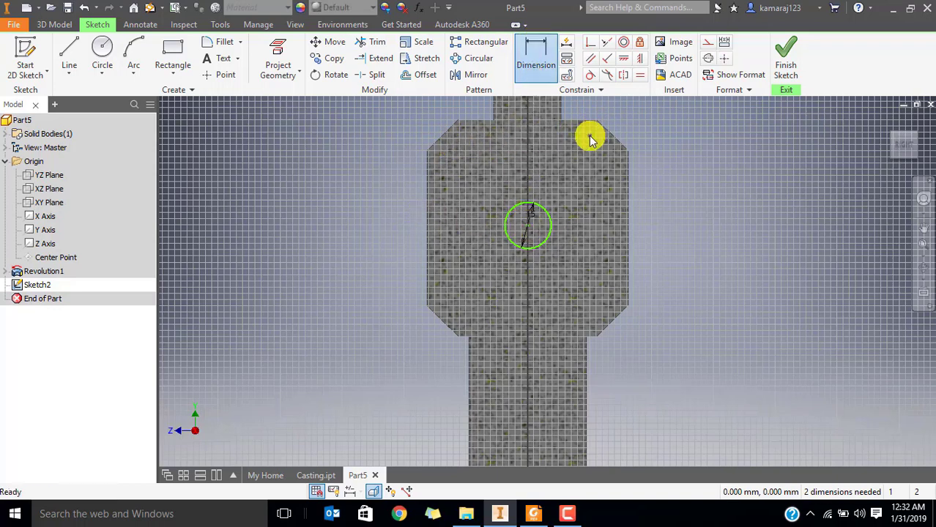
click(277, 51)
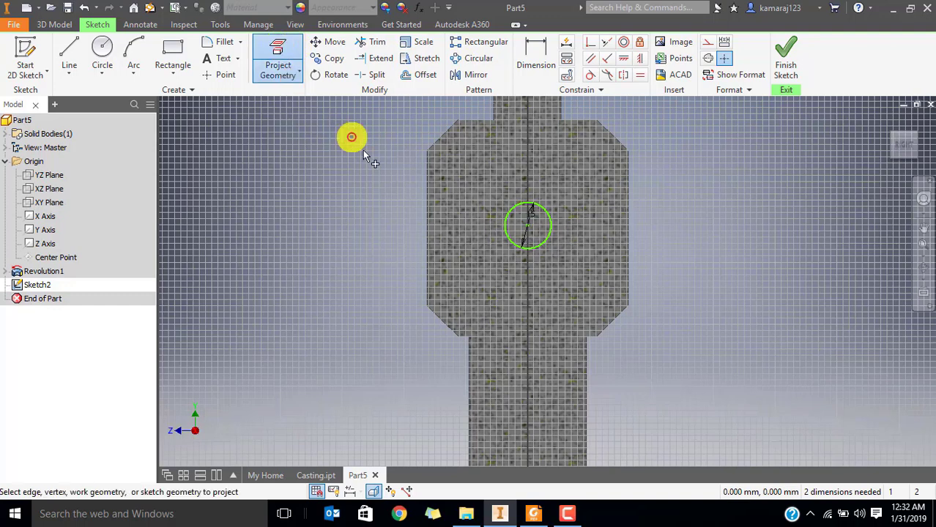
click(429, 199)
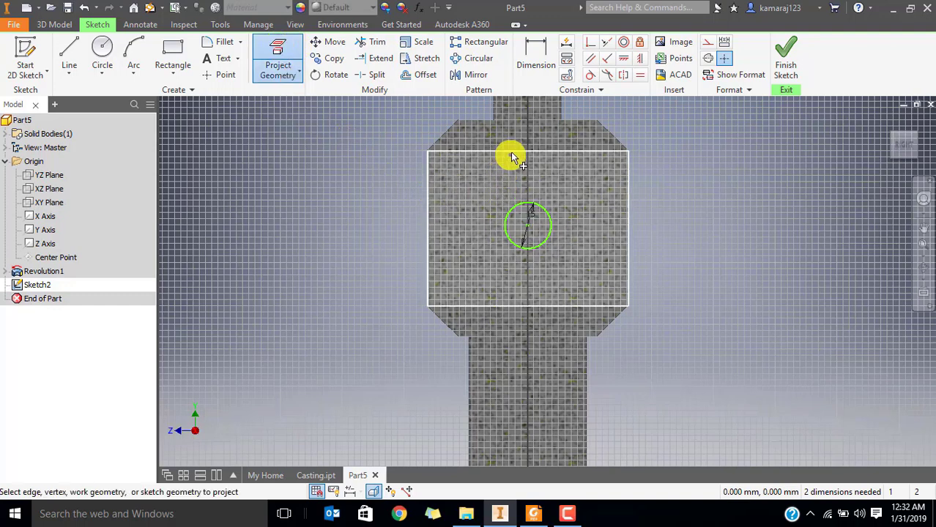
click(614, 151)
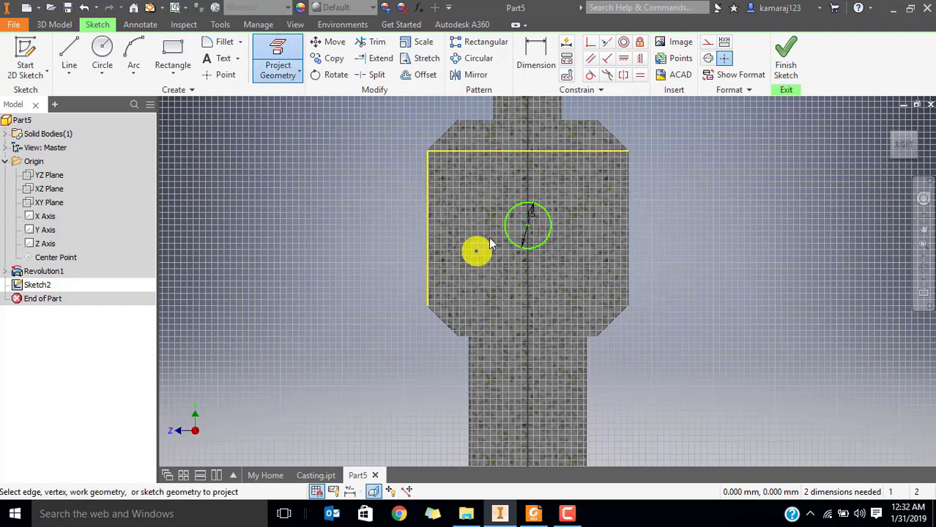
key(Escape)
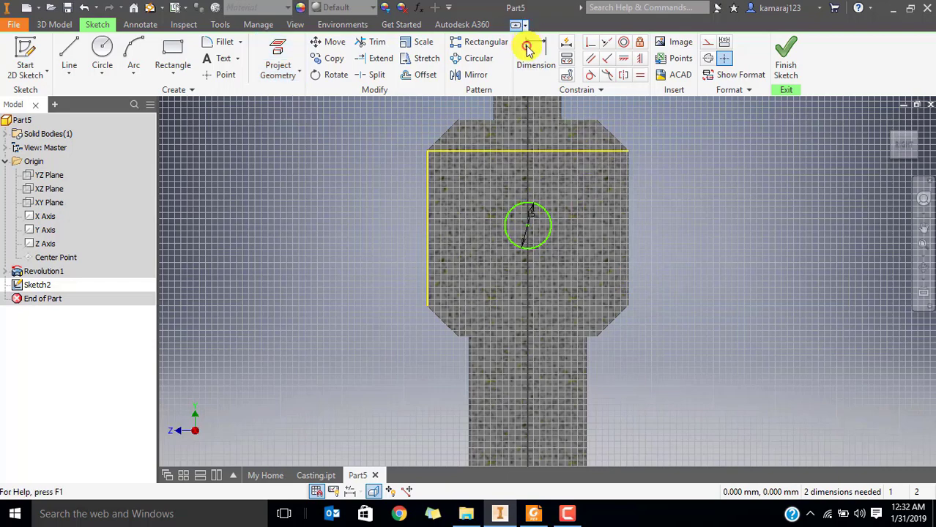
click(516, 24)
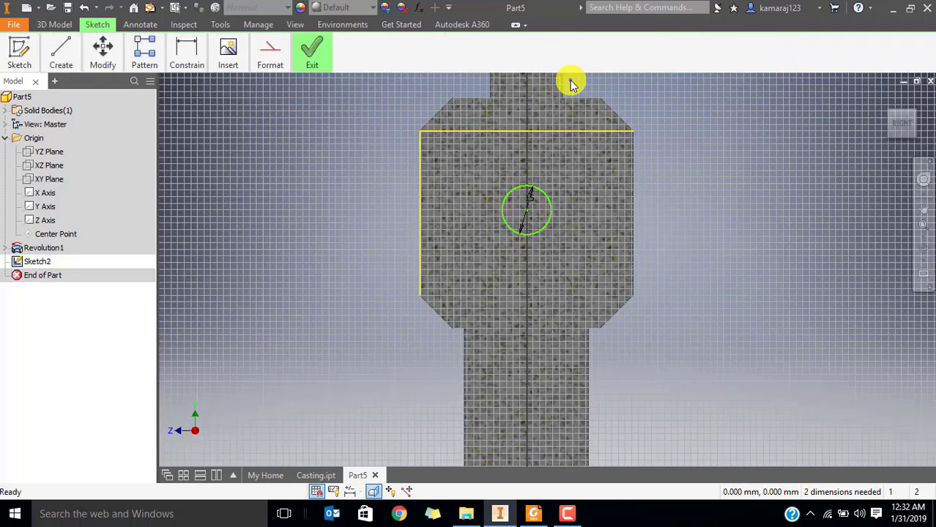
click(516, 28)
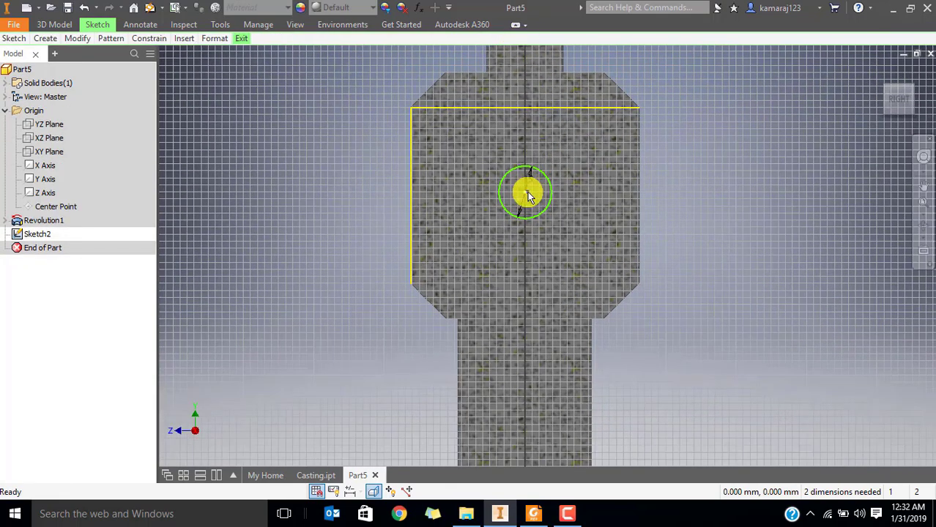
click(513, 25)
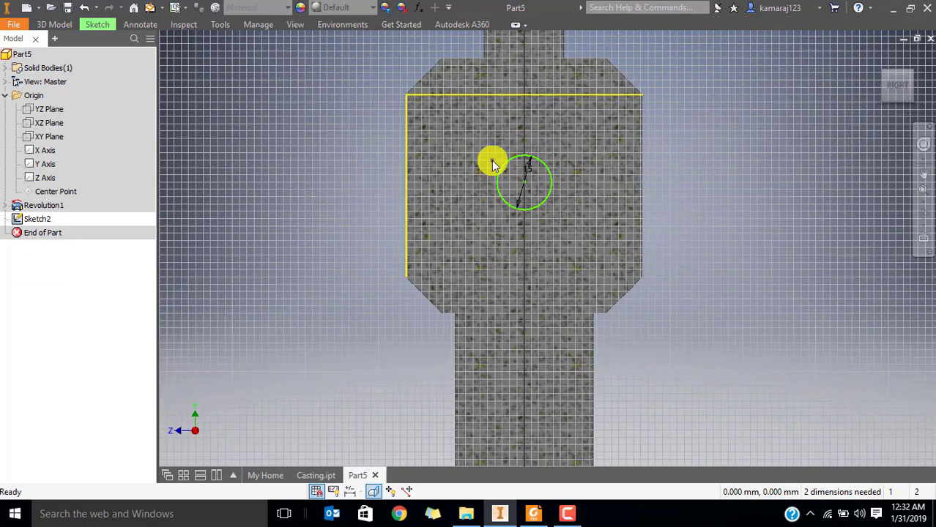
click(515, 26)
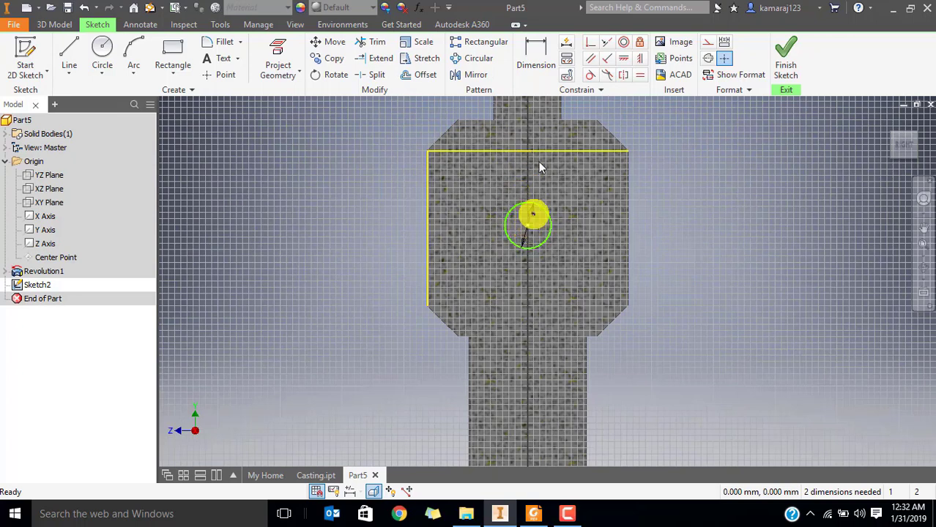
Dimension the horizontal distance from the circle's centre to the head's projected left edge.
click(529, 225)
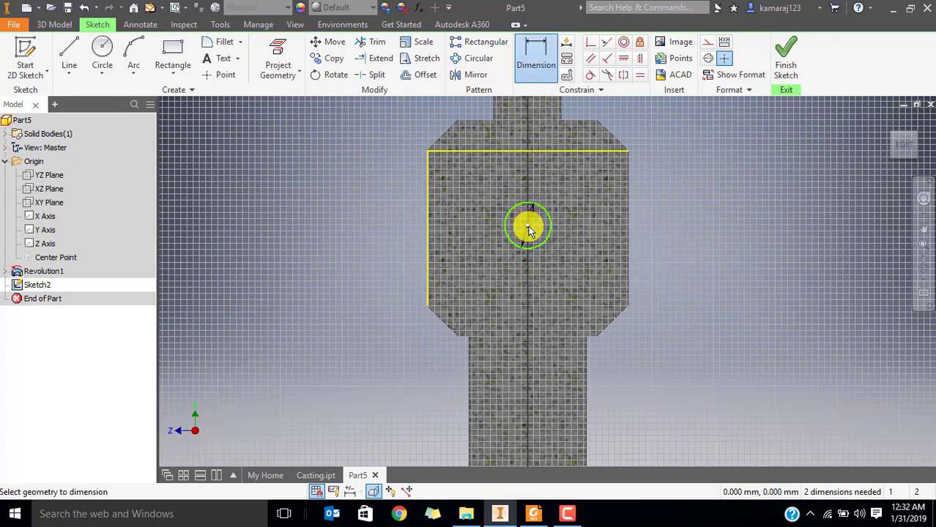
click(429, 219)
click(470, 257)
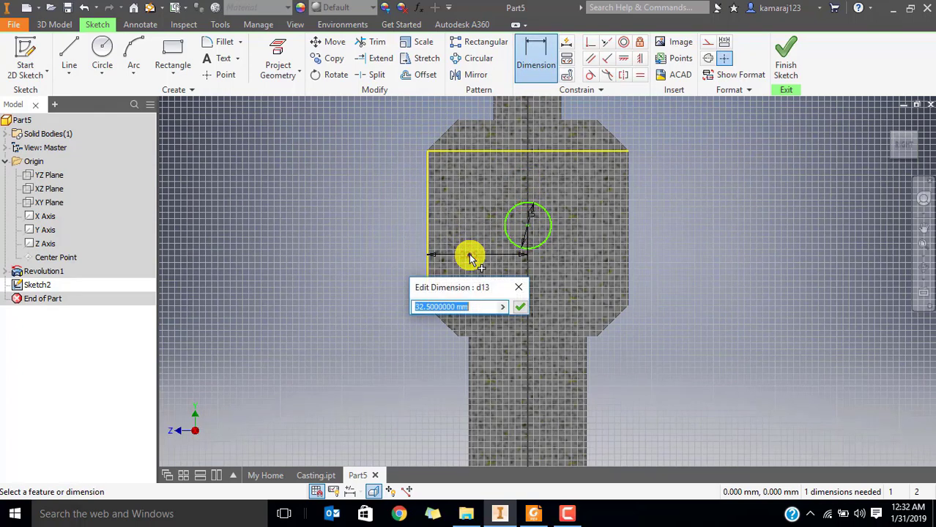
key(Return)
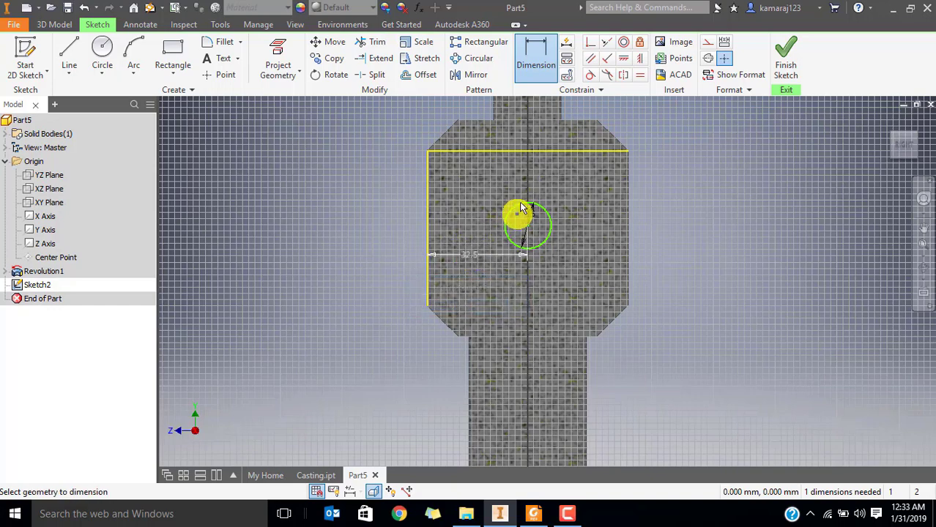
Dimension the circle's centre 25 mm below the head's projected upper edge, checking the manual drawing, and finish the sketch.
click(526, 152)
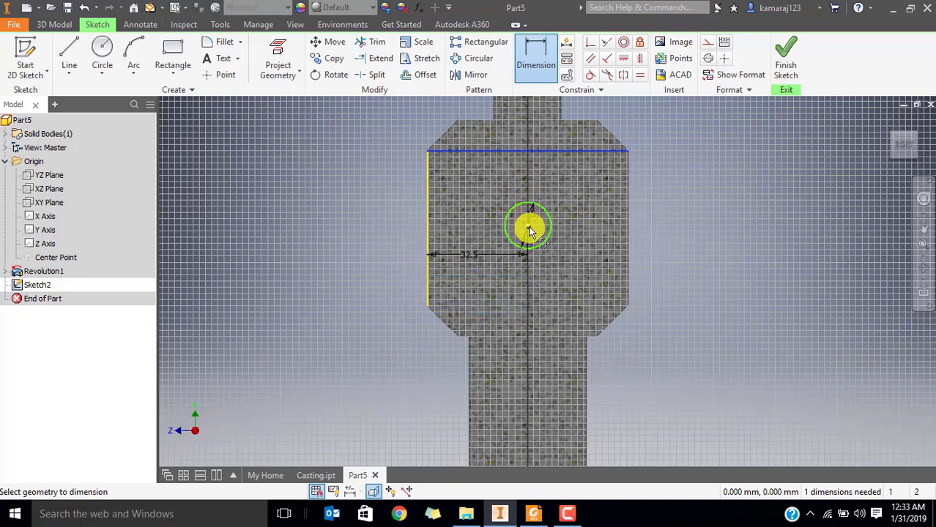
click(530, 231)
click(583, 195)
key(alt+Tab)
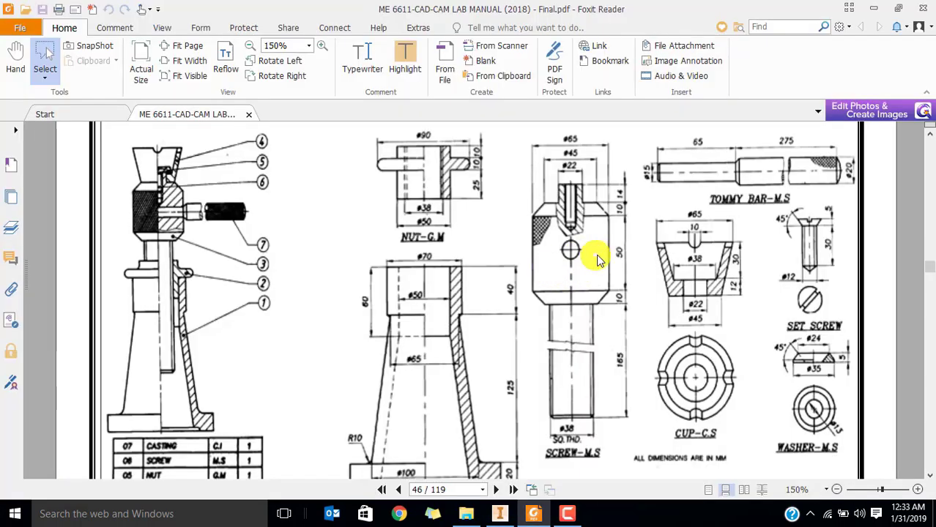
key(alt+Tab)
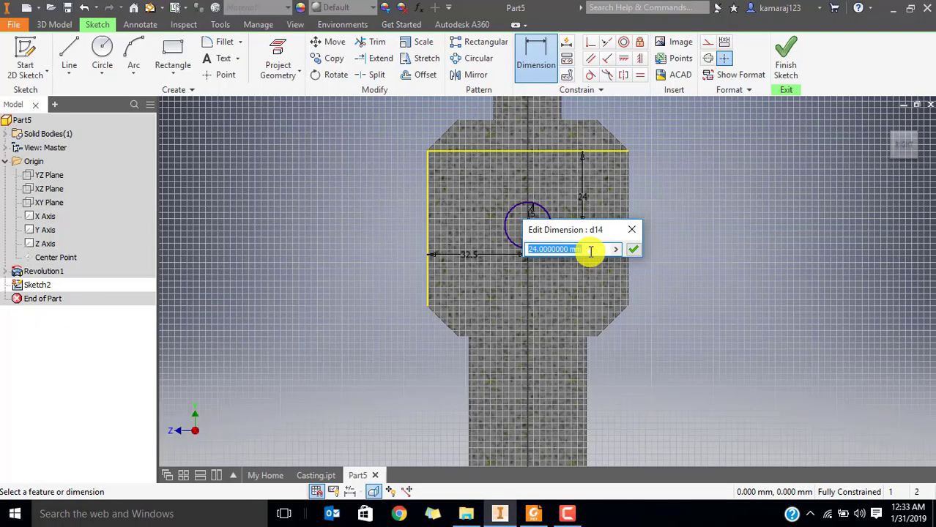
text(25)
key(Return)
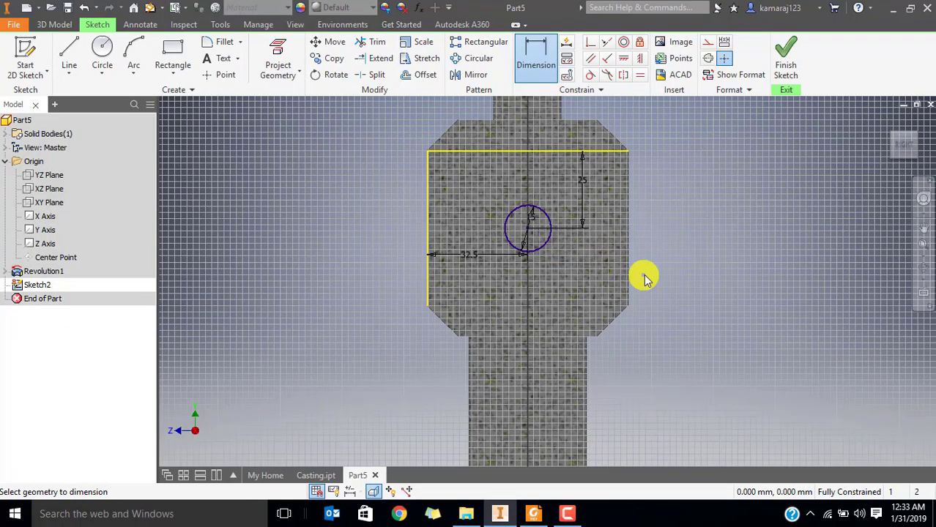
click(779, 58)
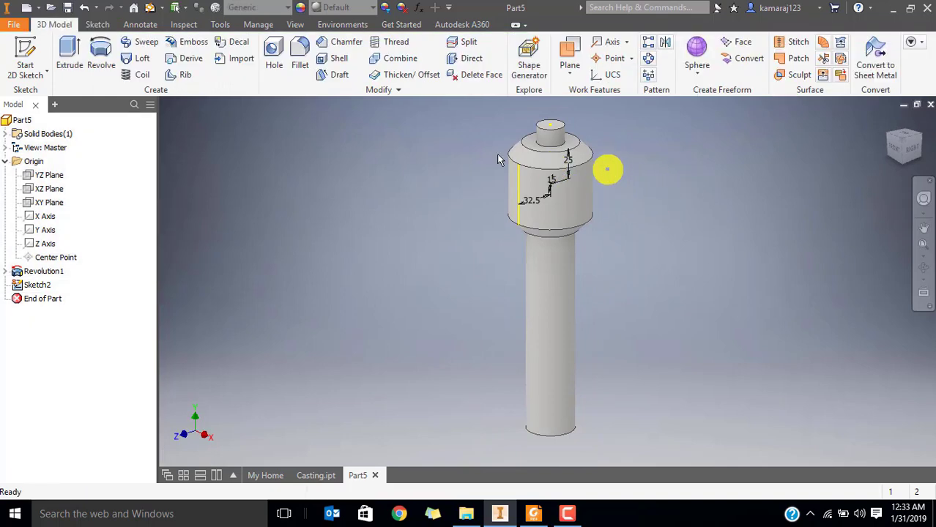
Set up a symmetric cut extrusion of the 15 mm circle through the head with a distance of 65 mm.
click(71, 55)
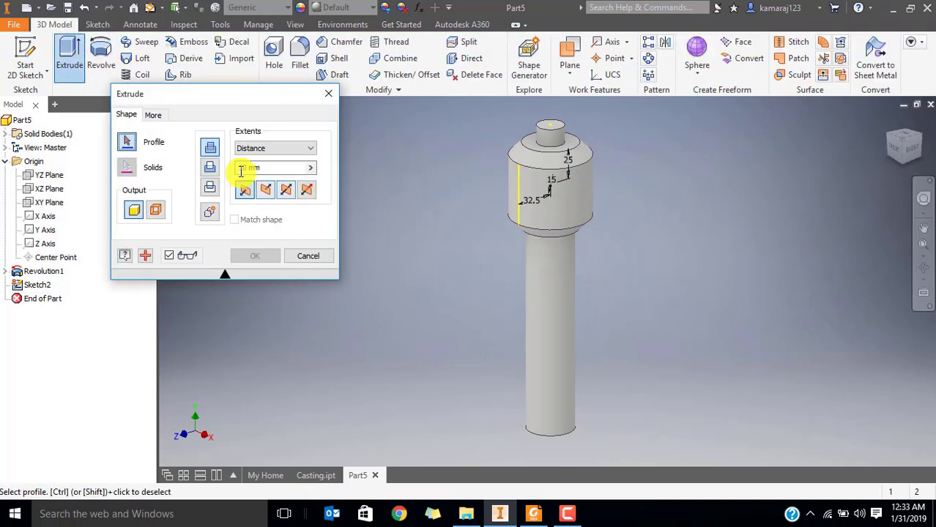
click(211, 167)
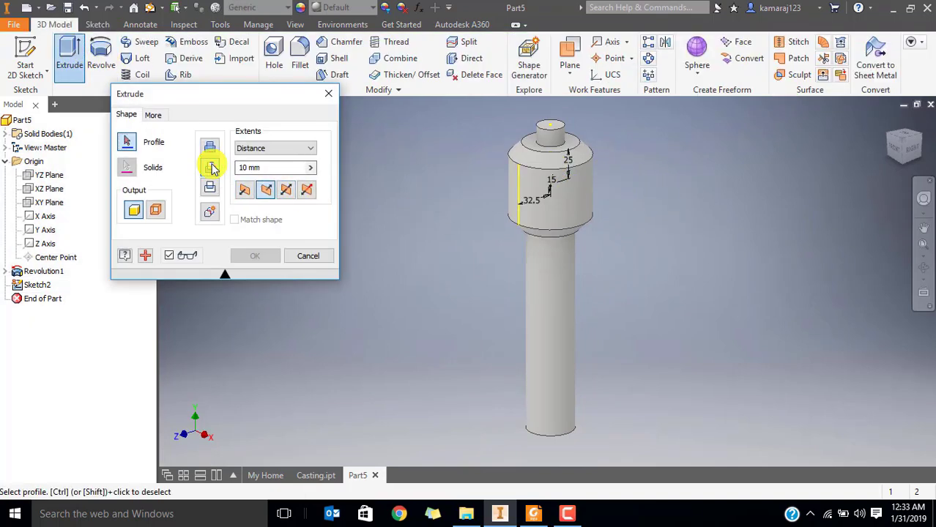
scroll(516, 192, down, 3)
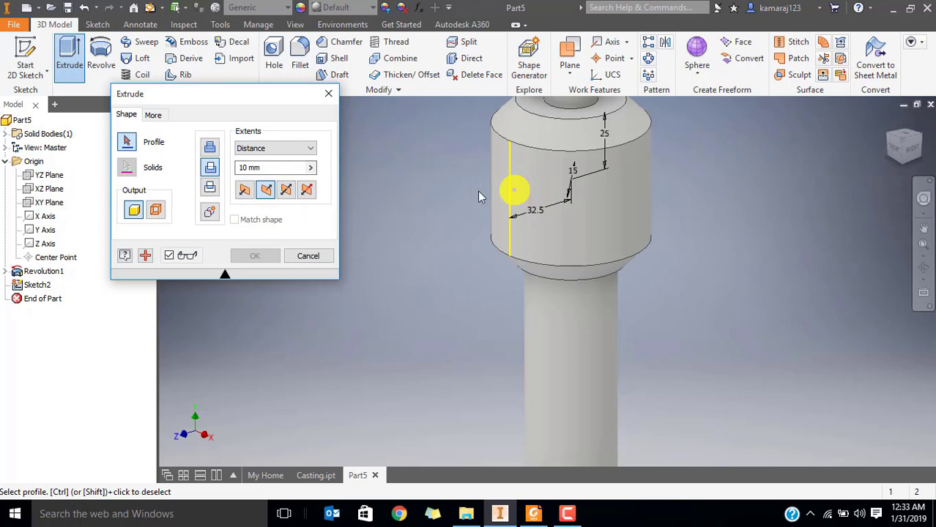
click(271, 169)
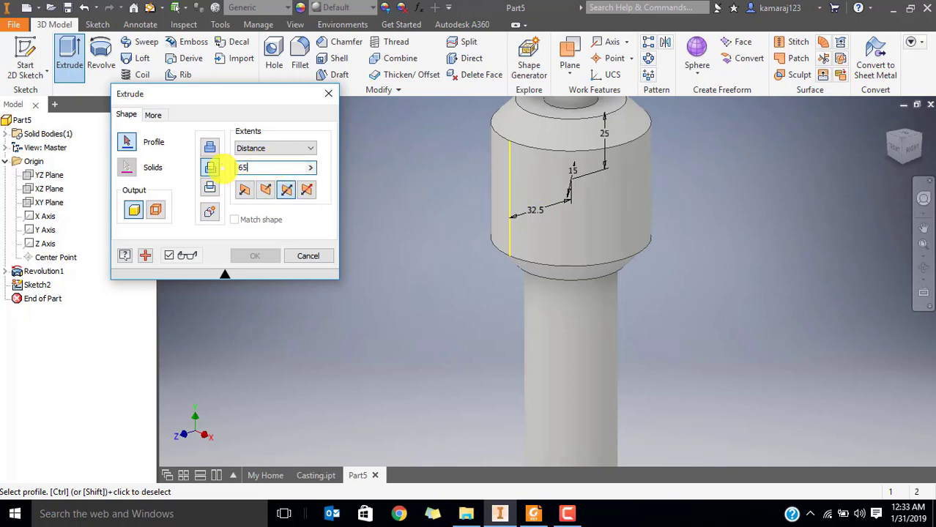
click(127, 144)
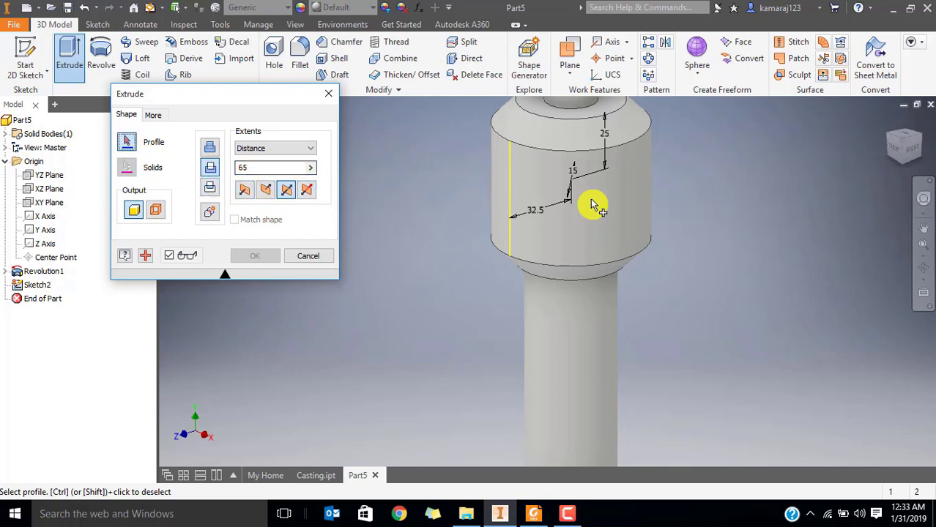
click(568, 177)
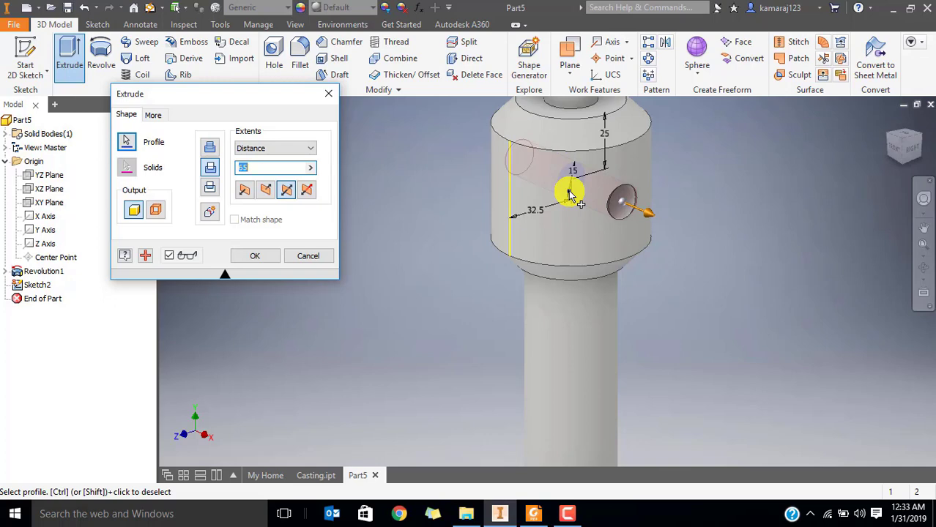
Set the symmetric cut's distance to 70 mm, complete the extrusion and inspect the cross hole.
scroll(570, 195, down, 3)
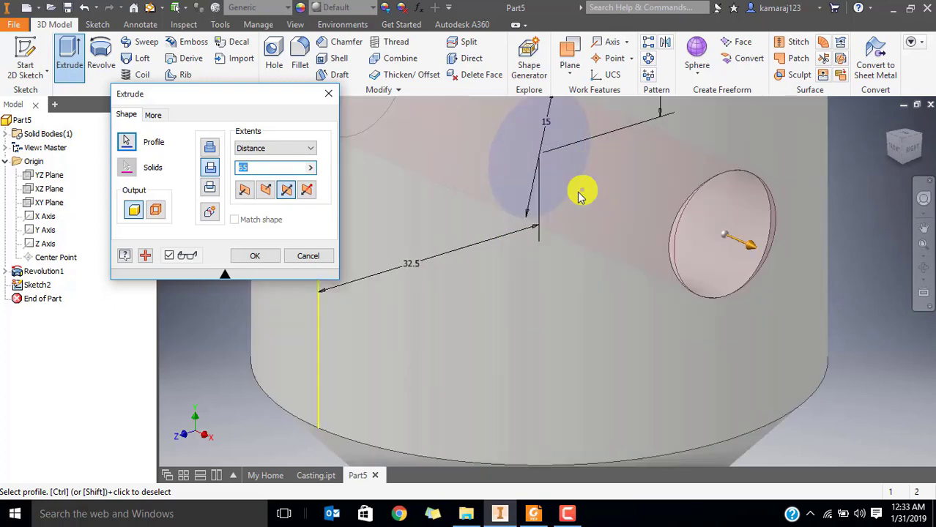
click(306, 189)
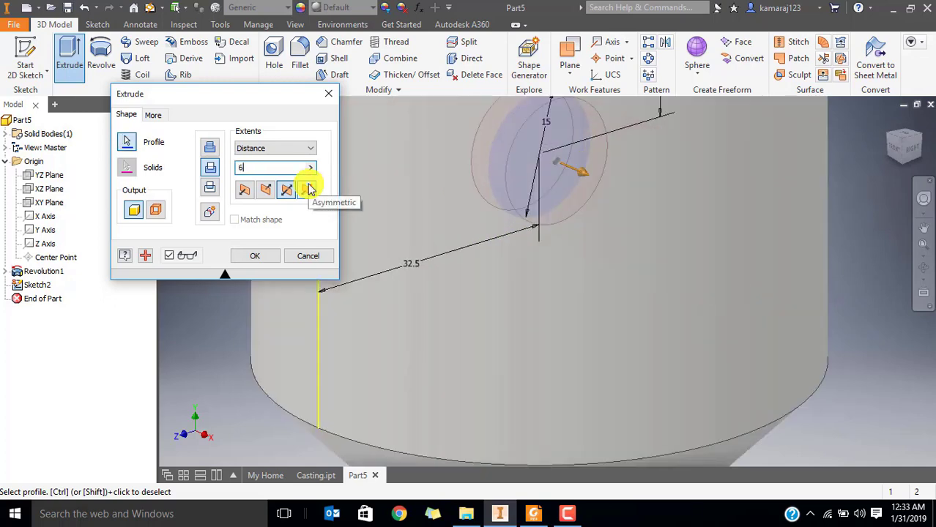
click(264, 169)
text(66)
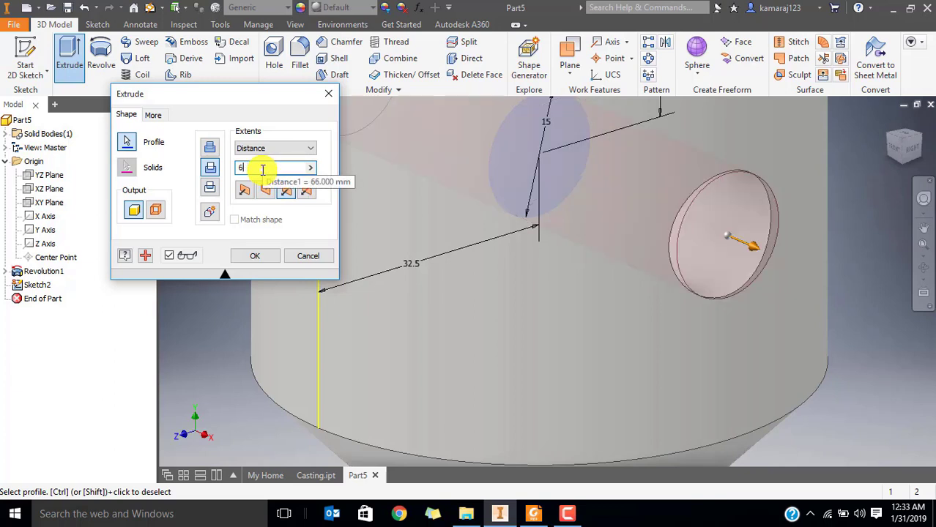
key(BackSpace)
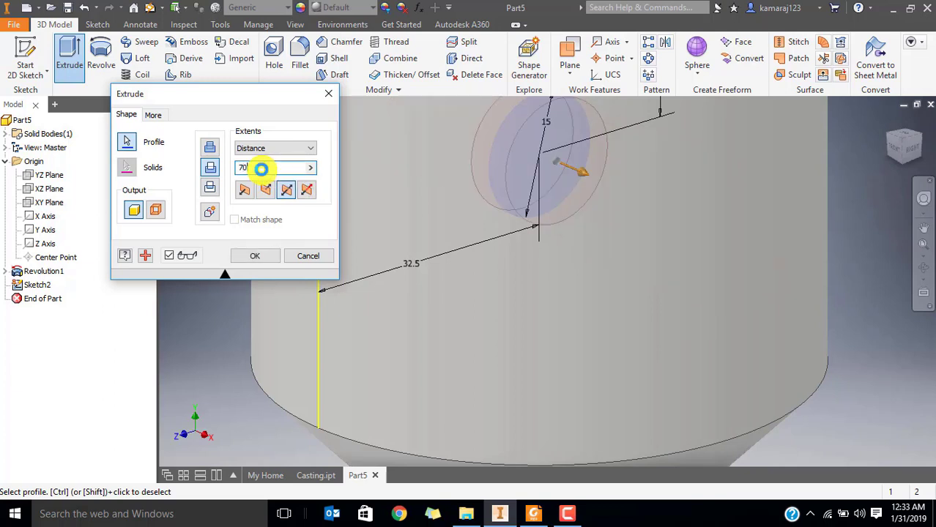
scroll(523, 225, down, 5)
middle_drag(505, 216, 537, 237)
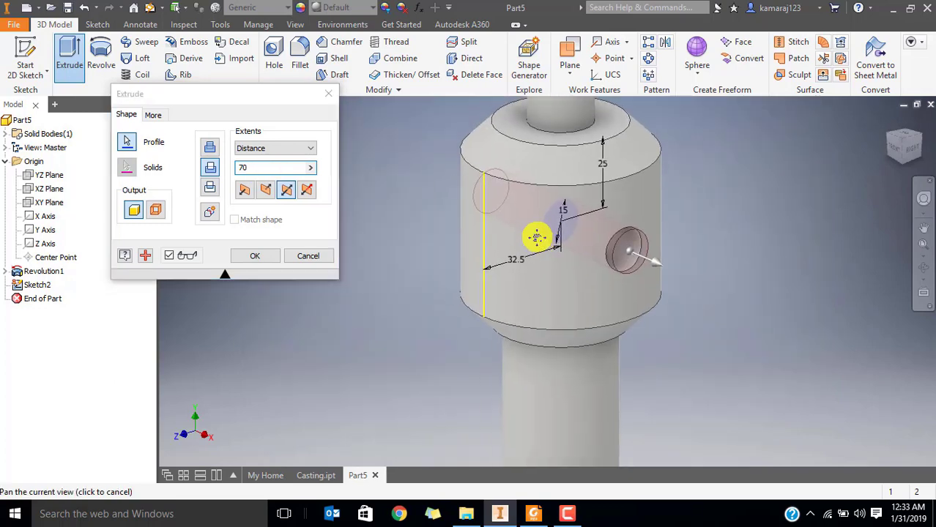
click(254, 258)
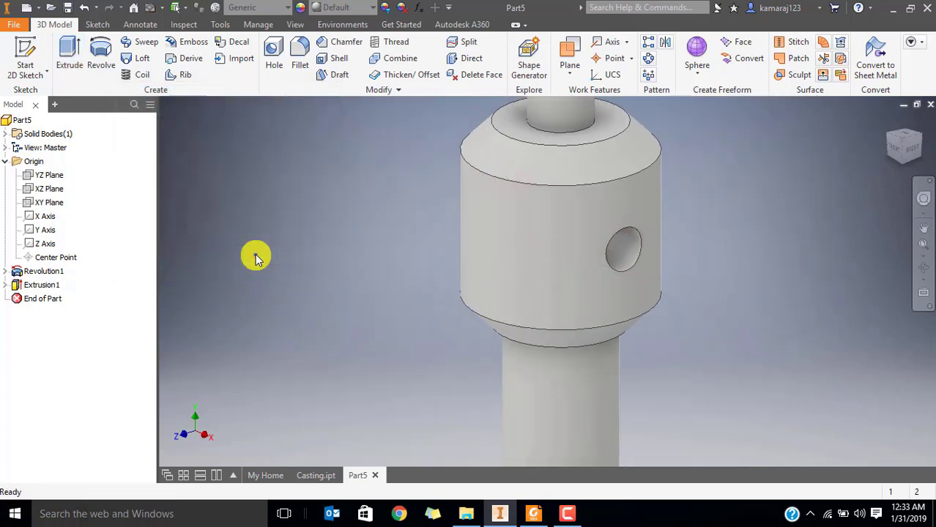
shift+middle_drag(709, 229, 650, 234)
scroll(600, 352, down, 3)
Examine the lab manual drawing in Foxit Reader for the screw's axial bore and the matching set screw's diameter.
click(534, 514)
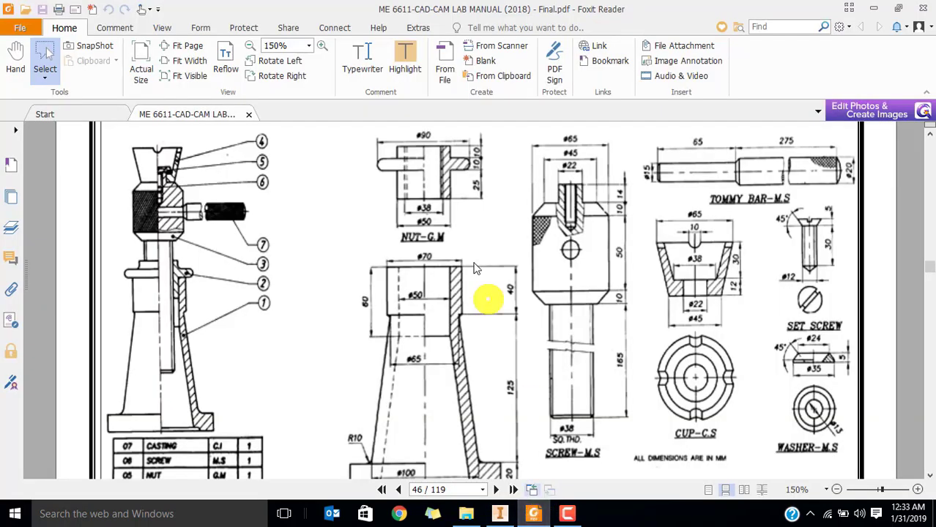
drag(561, 182, 583, 248)
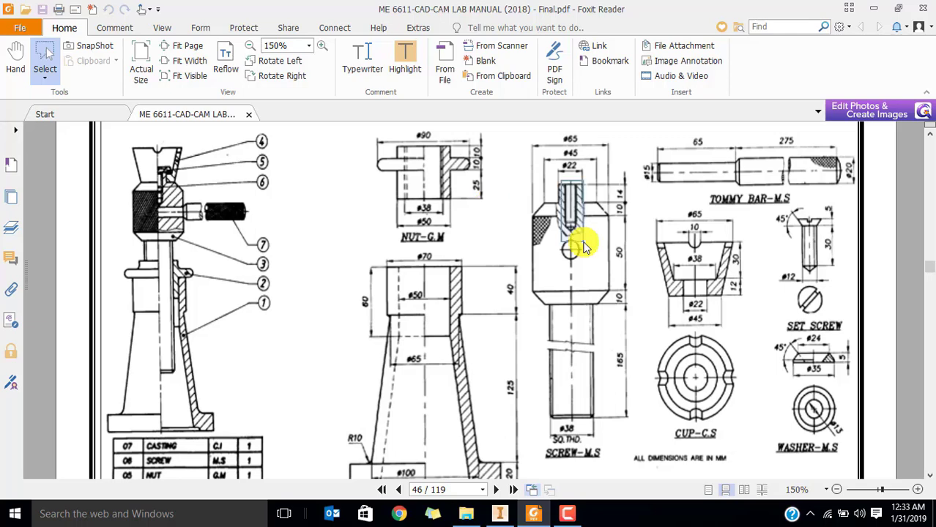
ctrl+scroll(584, 247, up, 3)
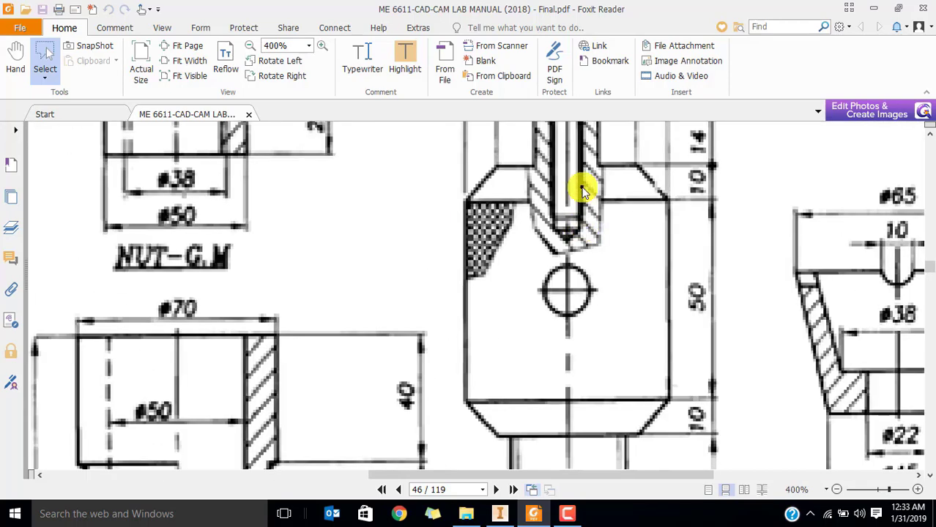
scroll(581, 192, up, 2)
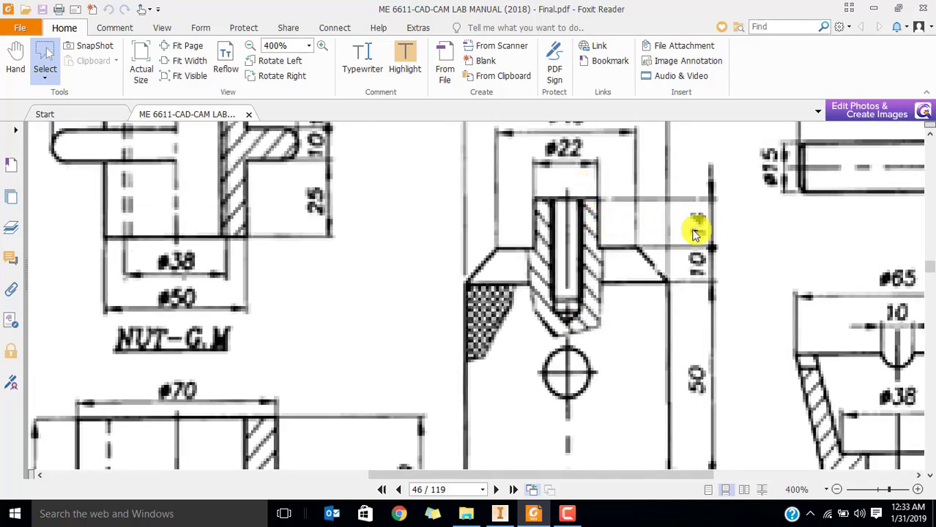
scroll(654, 245, up, 1)
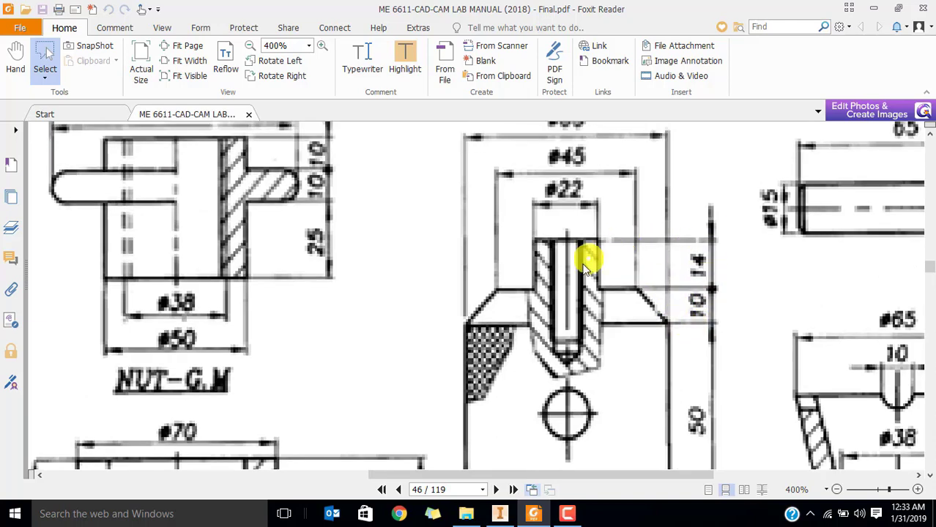
ctrl+scroll(564, 264, down, 5)
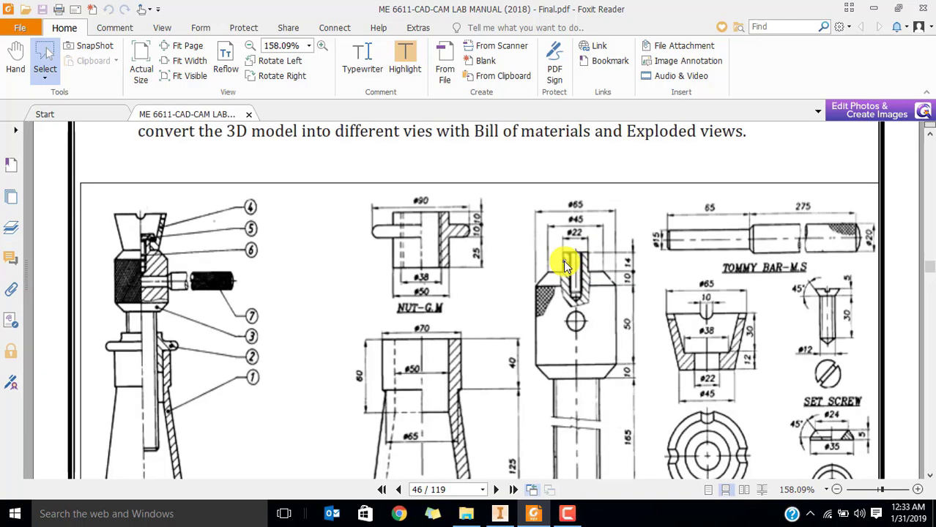
drag(787, 334, 848, 363)
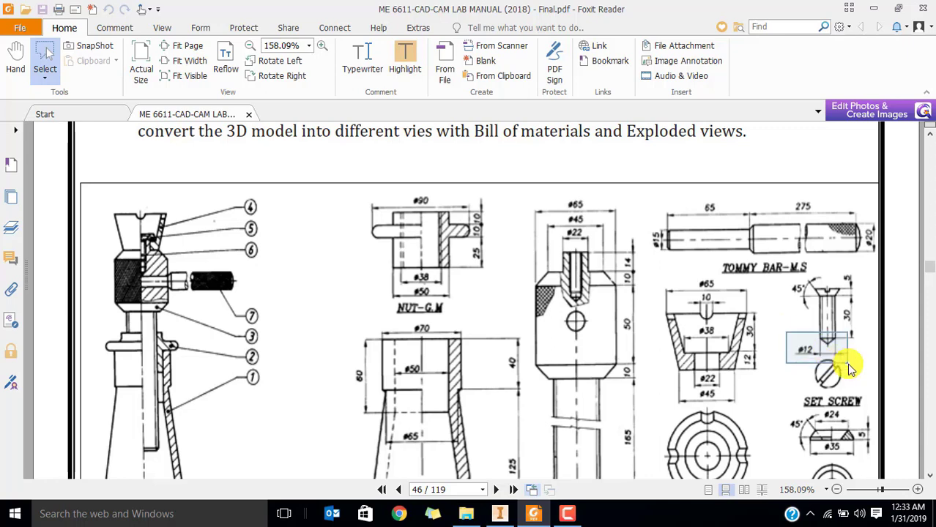
click(805, 350)
drag(801, 335, 848, 358)
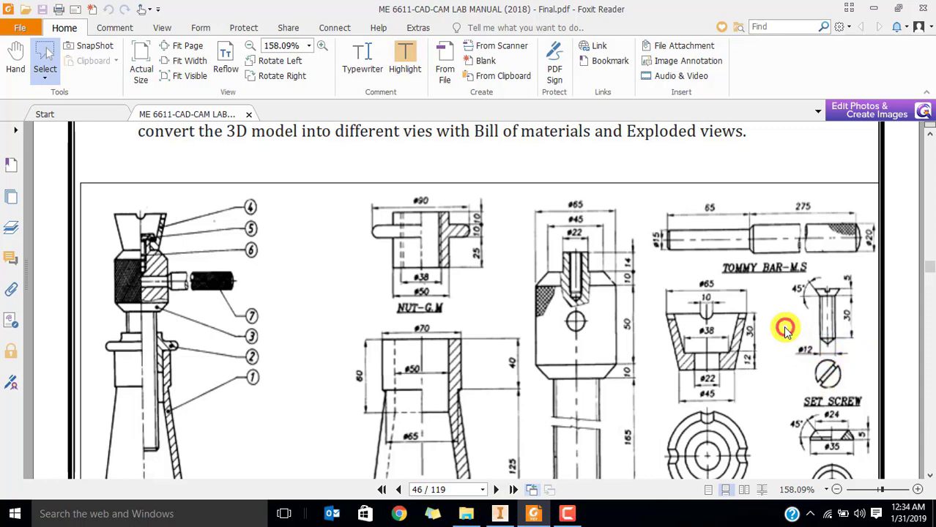
drag(786, 327, 832, 367)
Return to the Inventor part and place a concentric hole on the upper face of the screw's end boss, referenced to its cylindrical face.
key(alt+Tab)
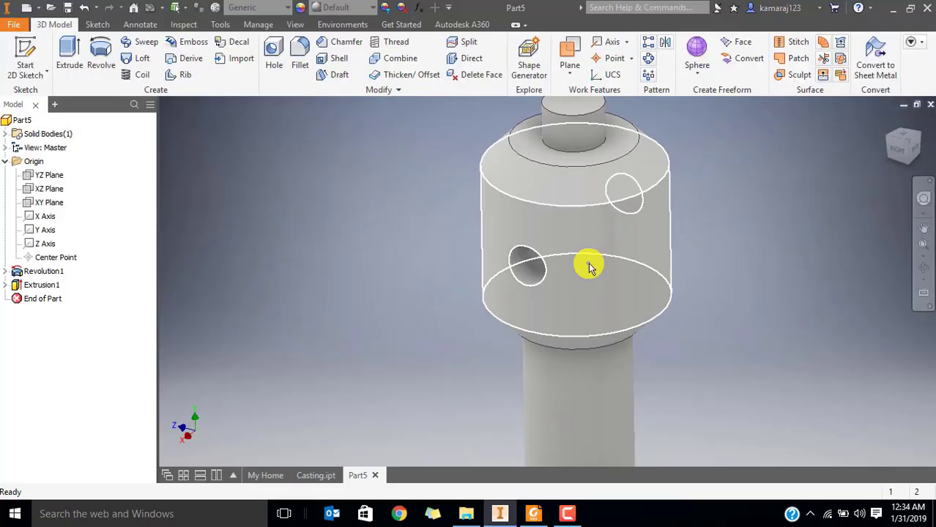
scroll(591, 265, up, 5)
scroll(597, 253, down, 3)
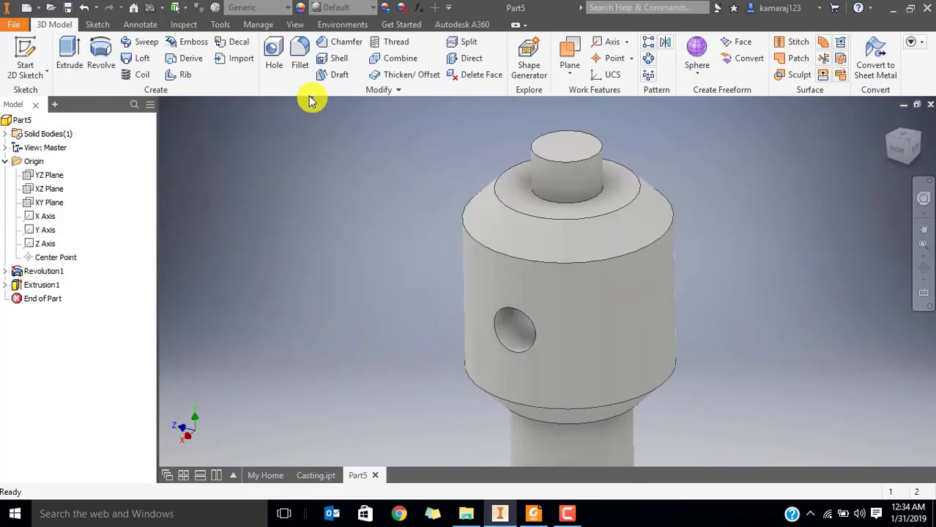
click(277, 54)
click(130, 101)
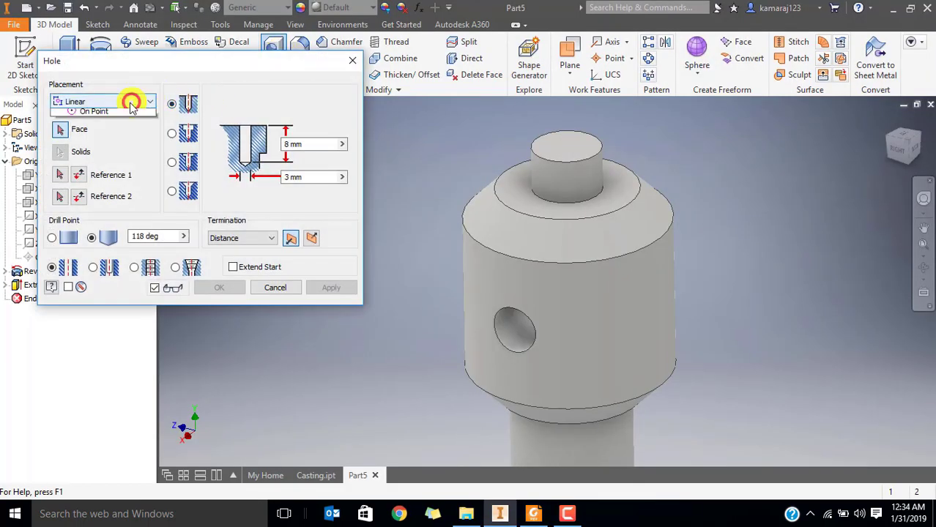
click(108, 137)
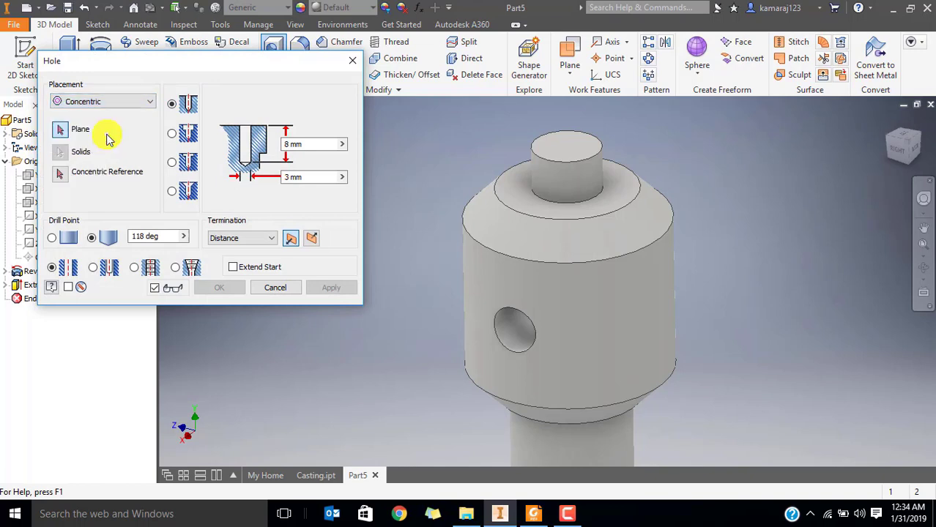
click(59, 135)
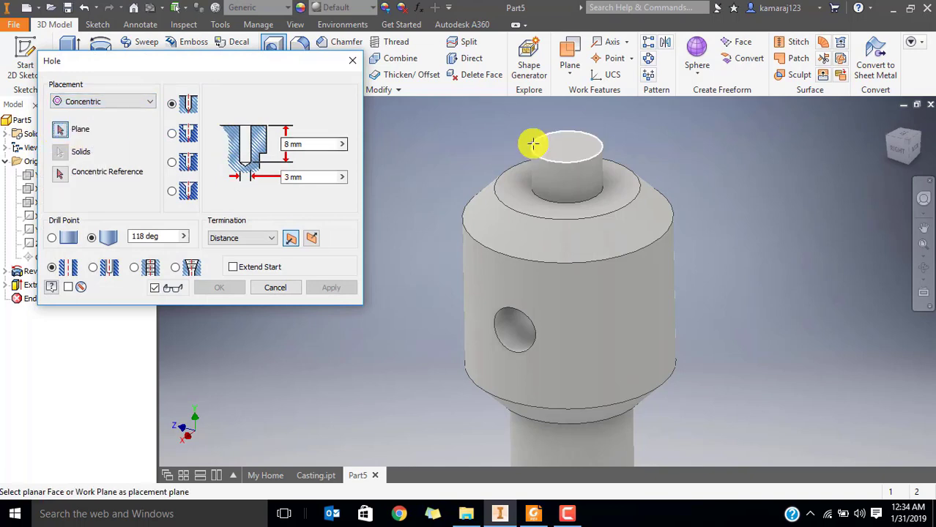
click(570, 149)
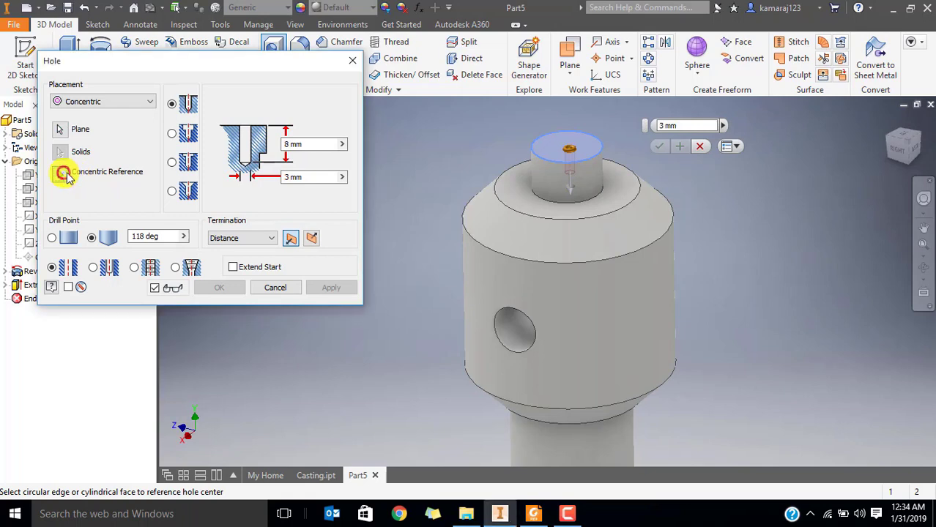
click(597, 182)
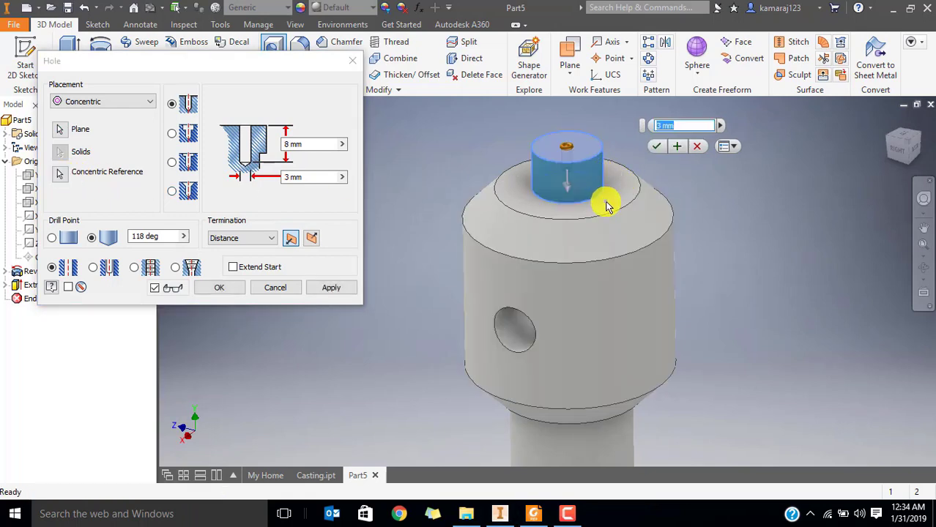
Switch the hole to the counterbore type, open its counterbore diameter for editing, and consult the set screw drawing in Foxit Reader.
click(173, 135)
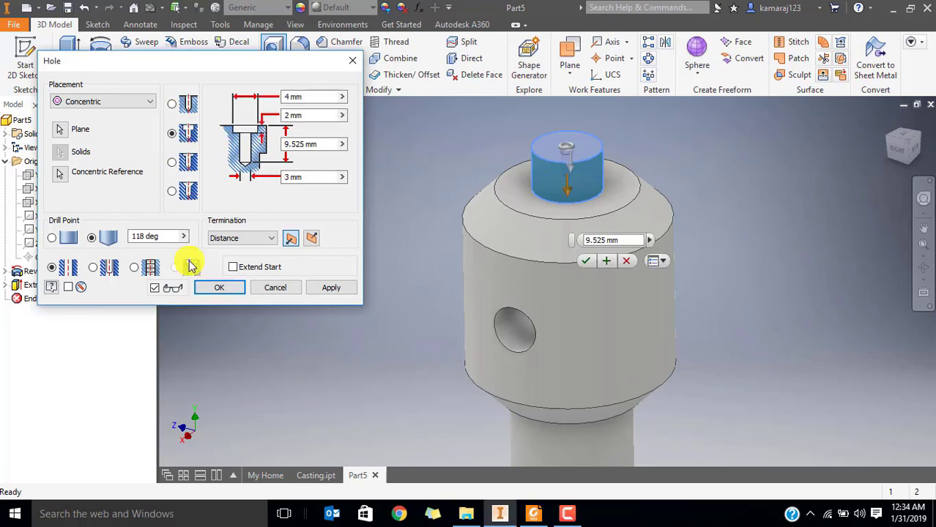
click(285, 99)
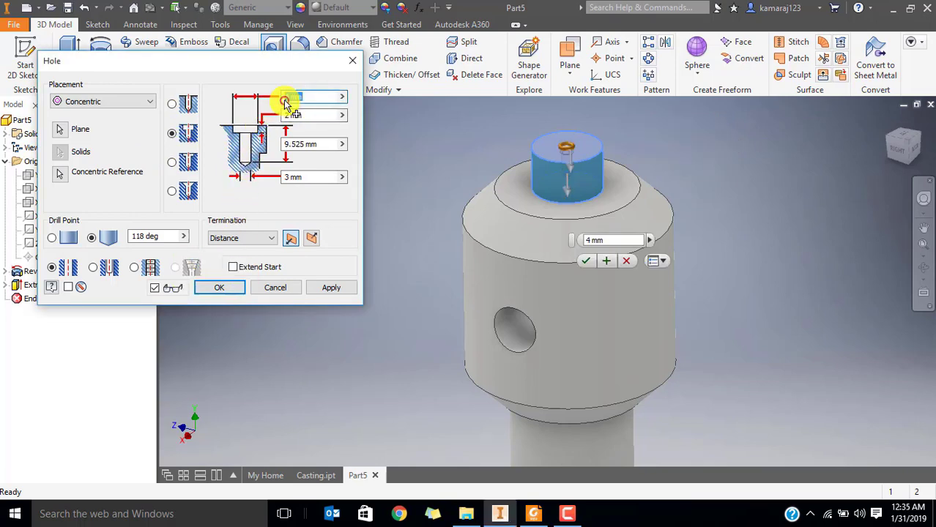
click(535, 513)
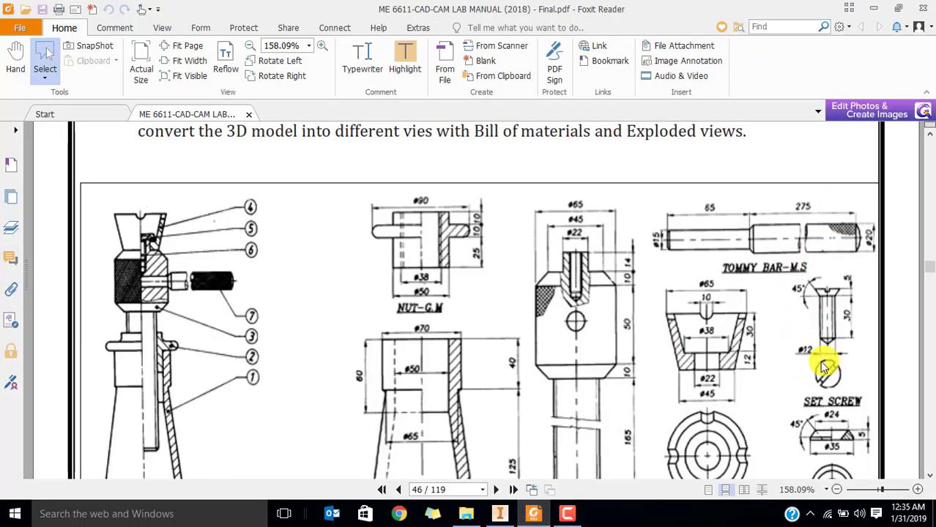
Switch to Inventor and give the concentric counterbored hole a 12 mm counterbore diameter, distance termination and 30 mm depth, checking the PDF drawing.
key(alt+Tab)
text(12)
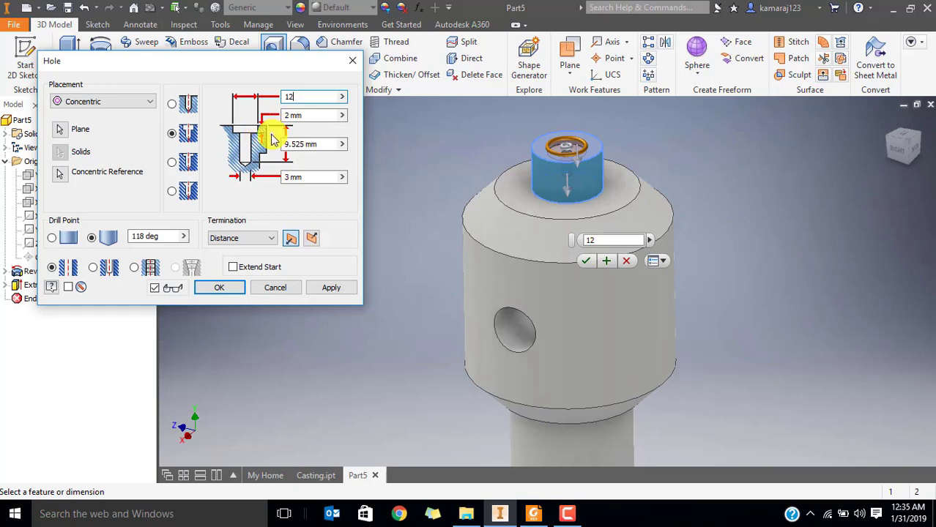
click(233, 239)
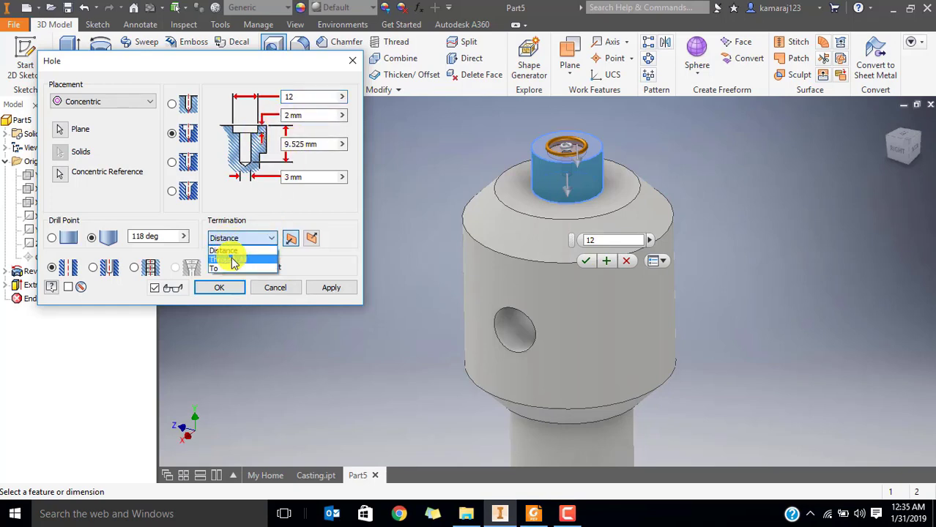
click(226, 250)
double_click(309, 141)
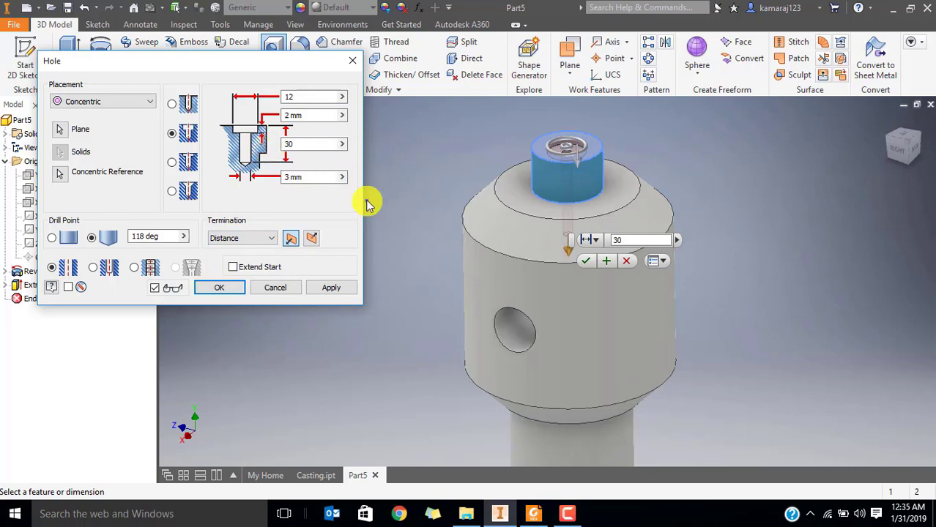
key(alt+Tab)
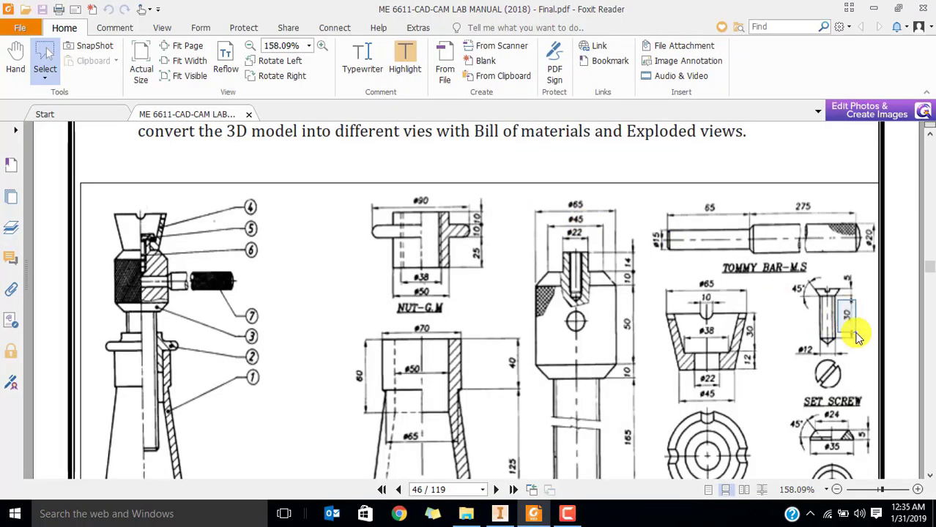
key(alt+Tab)
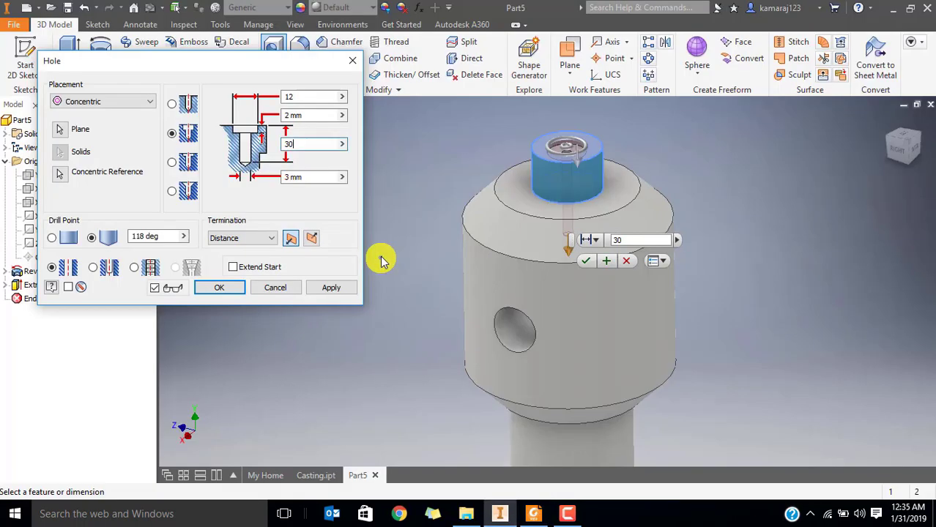
text(30)
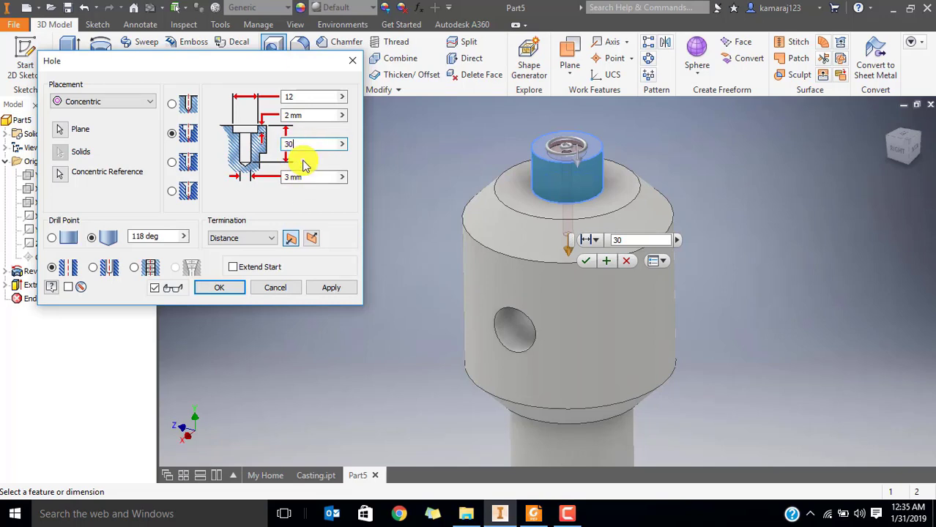
Check the PDF drawing, set the counterbore depth to 24 mm and the hole diameter to 10 mm, and create the hole.
key(alt+Tab)
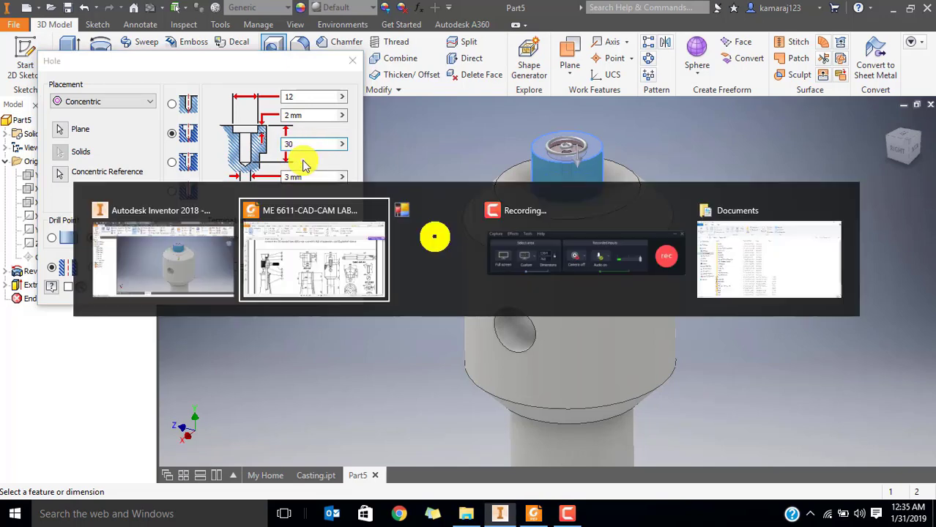
drag(581, 297, 641, 289)
key(alt+Tab)
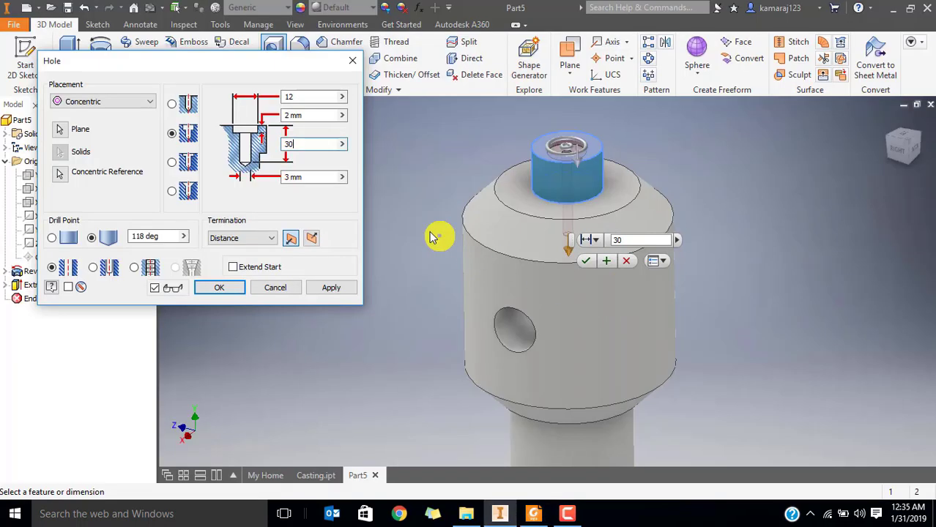
click(311, 116)
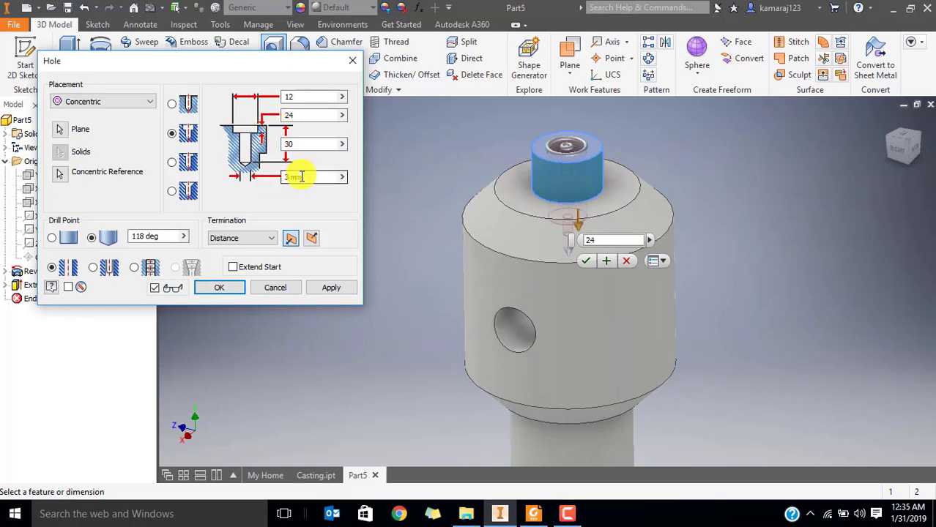
click(281, 180)
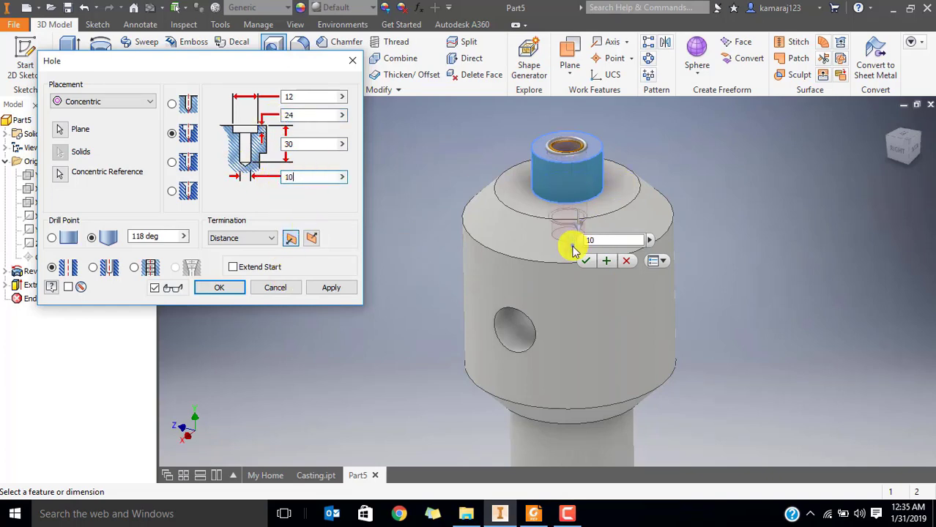
click(586, 261)
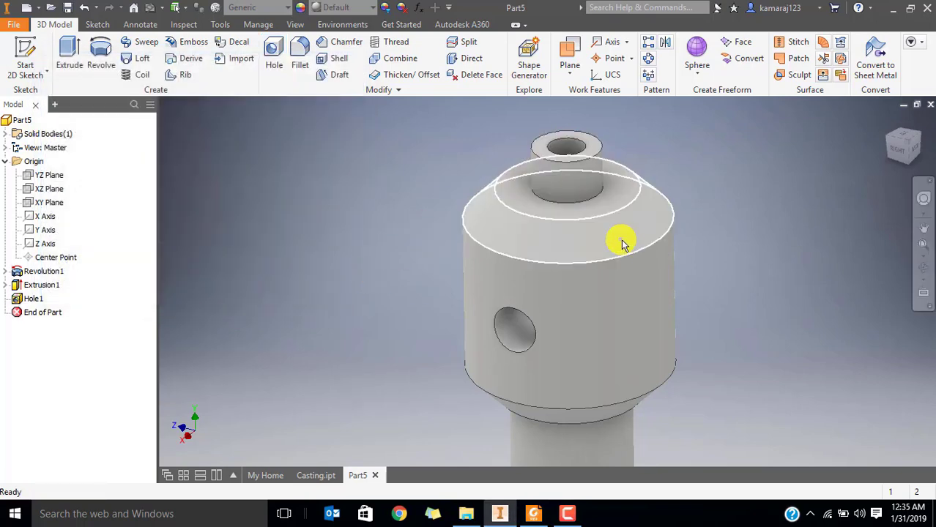
Display the part in wireframe to examine the new hole's inner profile and restore the shaded display with edges.
shift+middle_drag(622, 244, 616, 246)
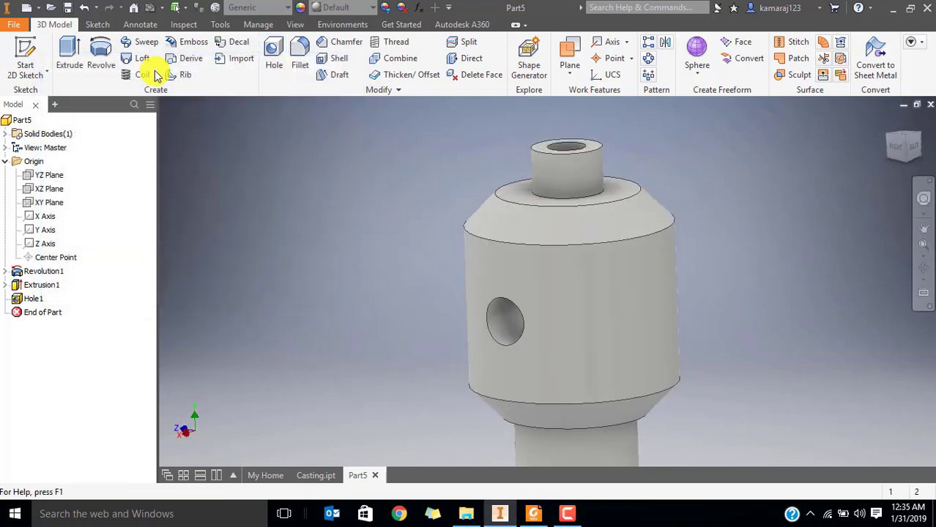
click(300, 24)
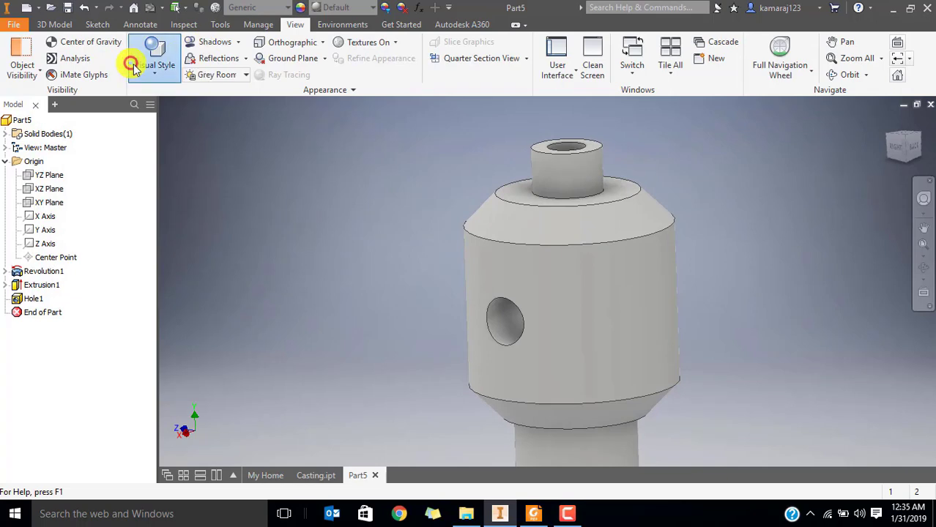
click(152, 53)
click(147, 208)
scroll(526, 242, up, 5)
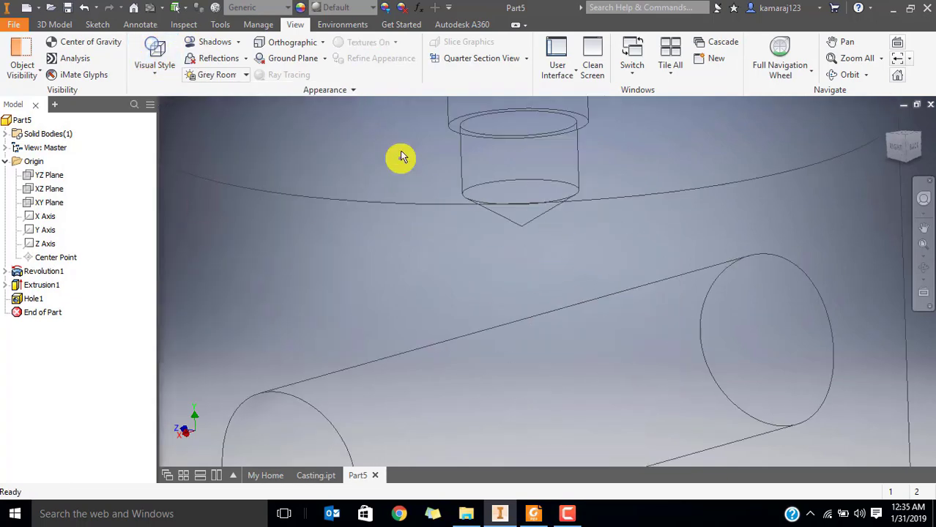
scroll(432, 155, down, 3)
shift+middle_drag(464, 154, 536, 157)
scroll(535, 158, down, 3)
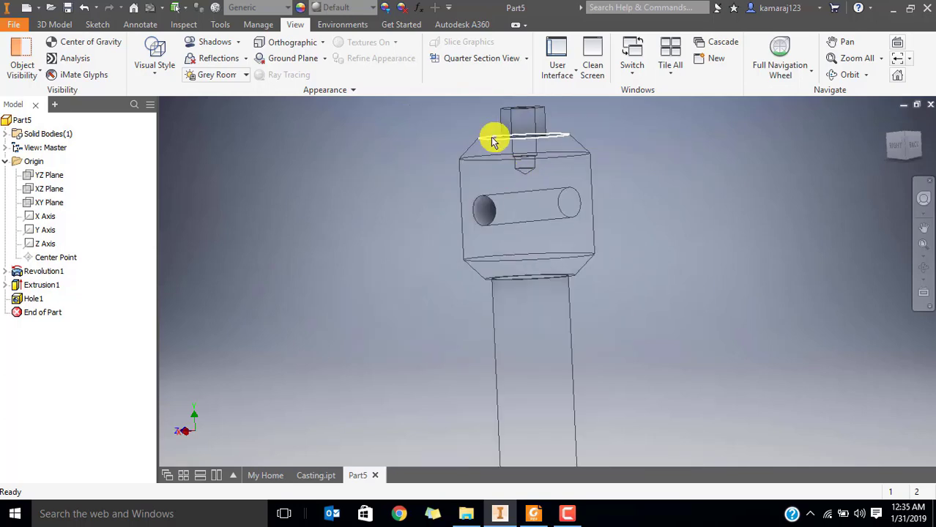
click(156, 71)
click(173, 148)
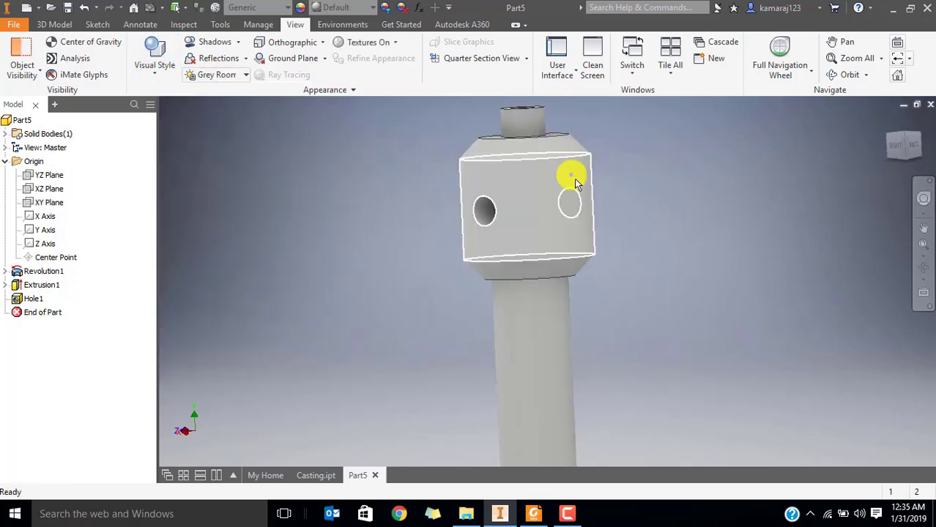
Examine the lower end of the screw model and the screw's shaft dimensions and thread note in the Foxit Reader drawing.
mouse_move(569, 180)
shift+middle_down()
mouse_move(559, 182)
mouse_move(569, 184)
mouse_move(560, 244)
mouse_move(605, 278)
mouse_move(555, 322)
shift+middle_up()
scroll(604, 263, up, 5)
scroll(585, 193, down, 2)
scroll(571, 295, down, 3)
drag(556, 322, 556, 269)
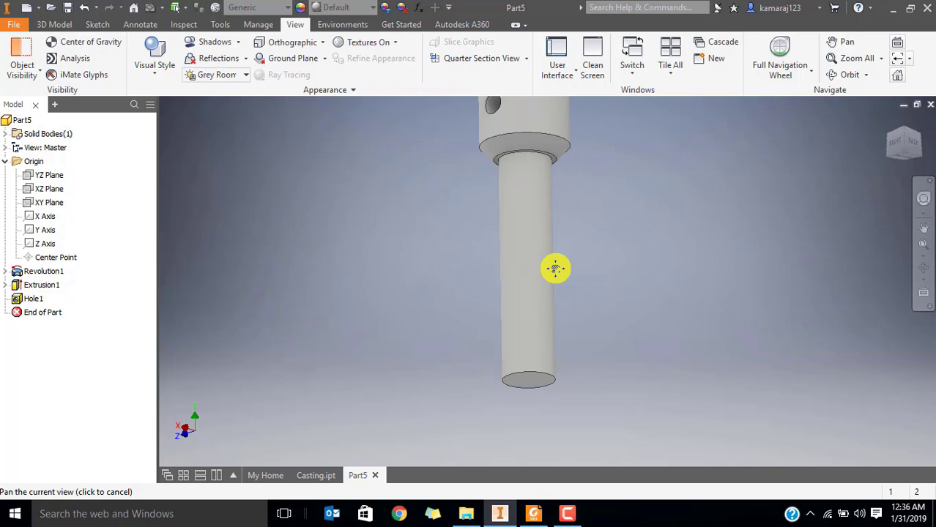
key(alt+Tab)
scroll(560, 355, down, 2)
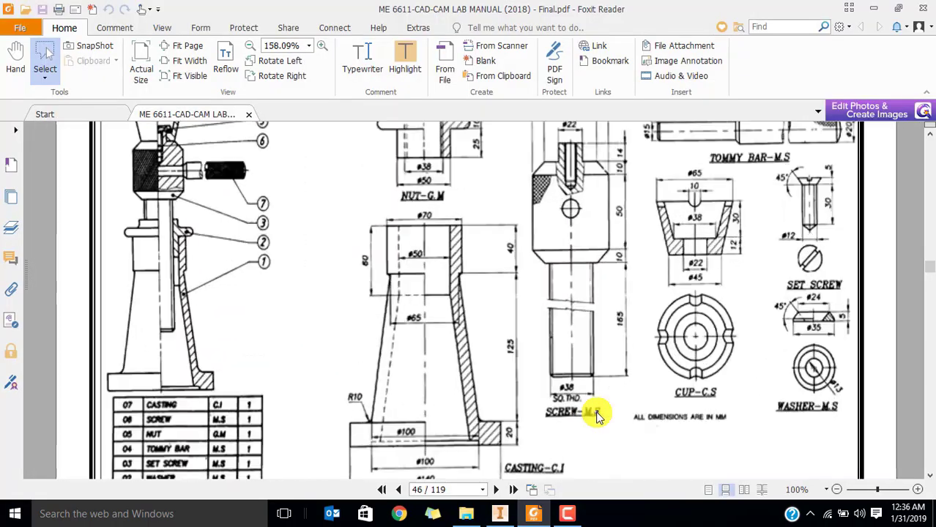
ctrl+scroll(597, 412, up, 2)
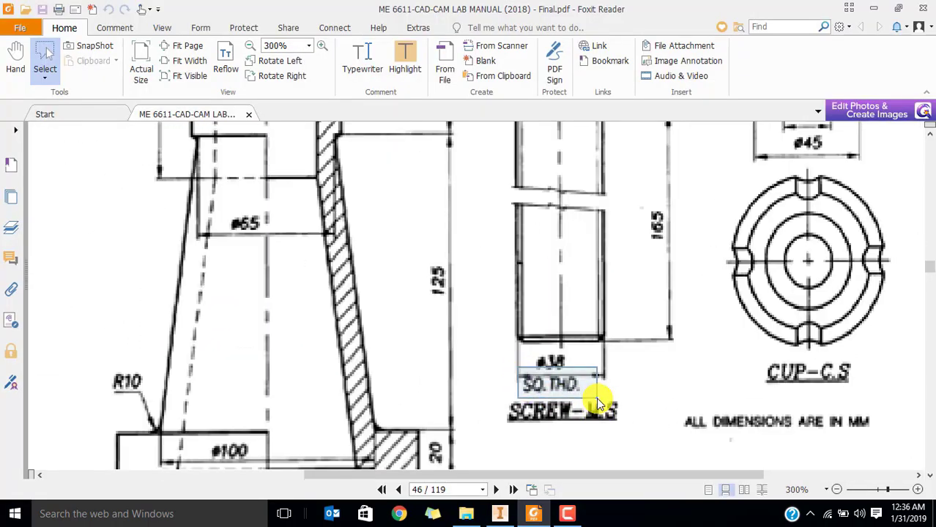
ctrl+scroll(575, 390, down, 2)
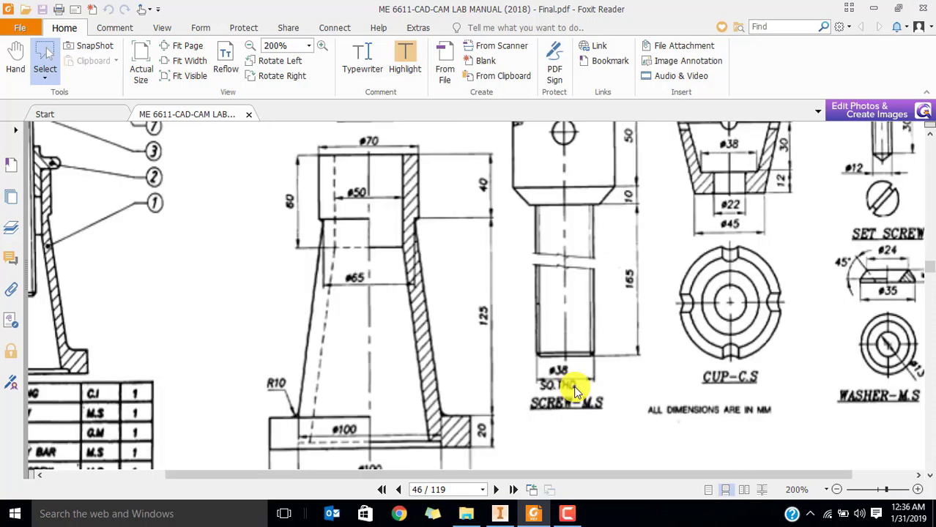
drag(542, 357, 579, 380)
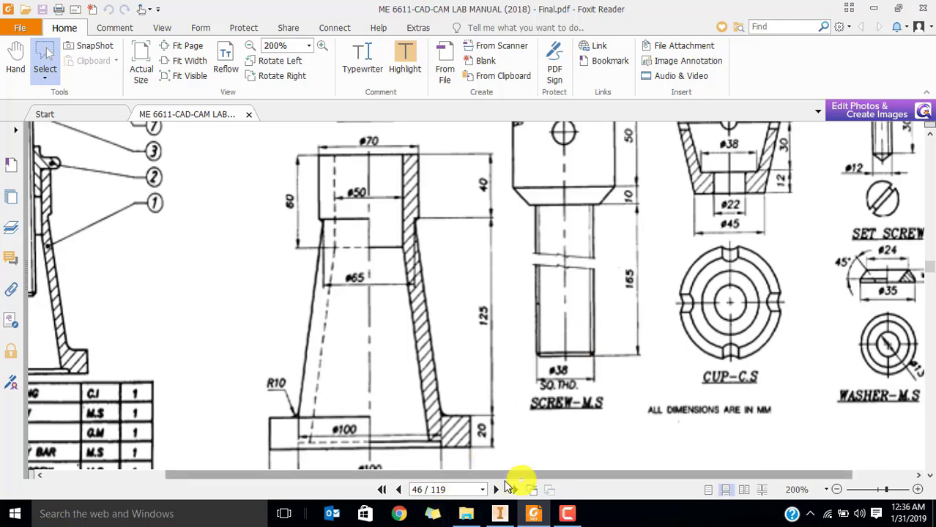
click(500, 514)
shift+middle_drag(403, 224, 409, 239)
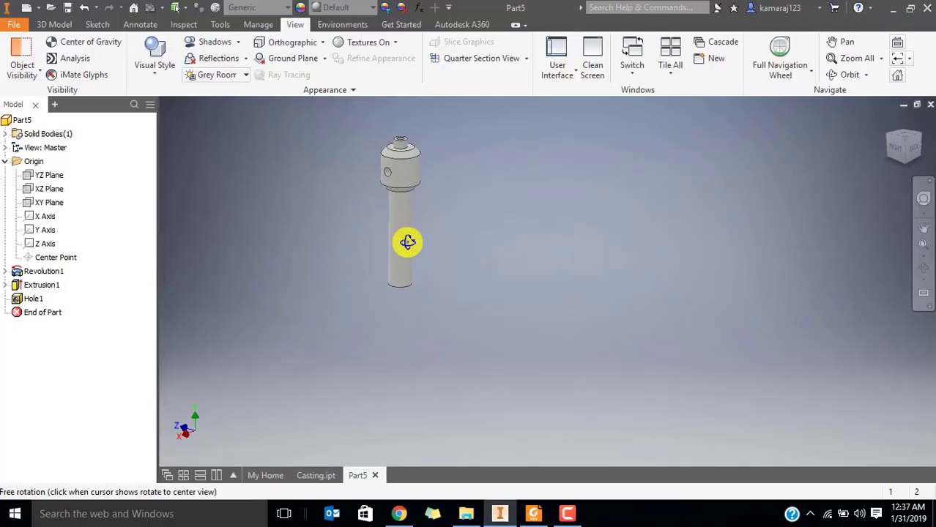
click(48, 176)
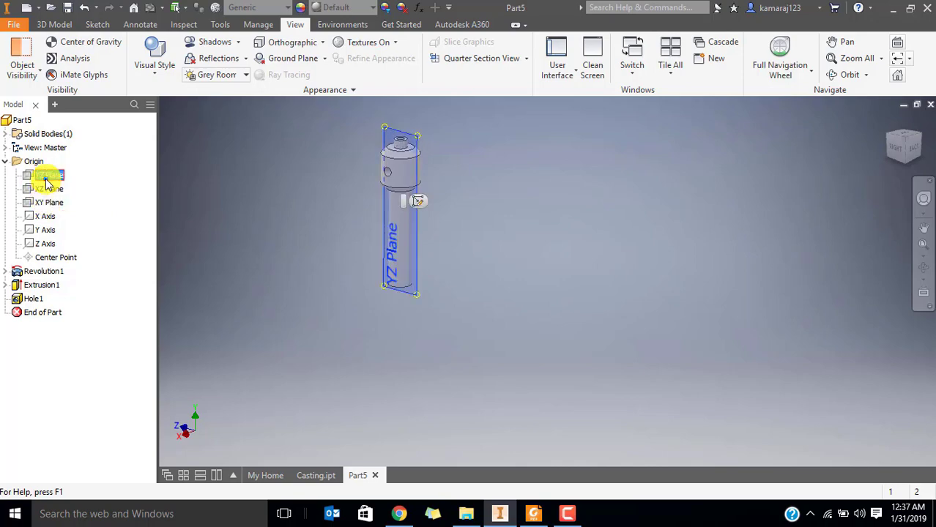
click(55, 24)
click(25, 55)
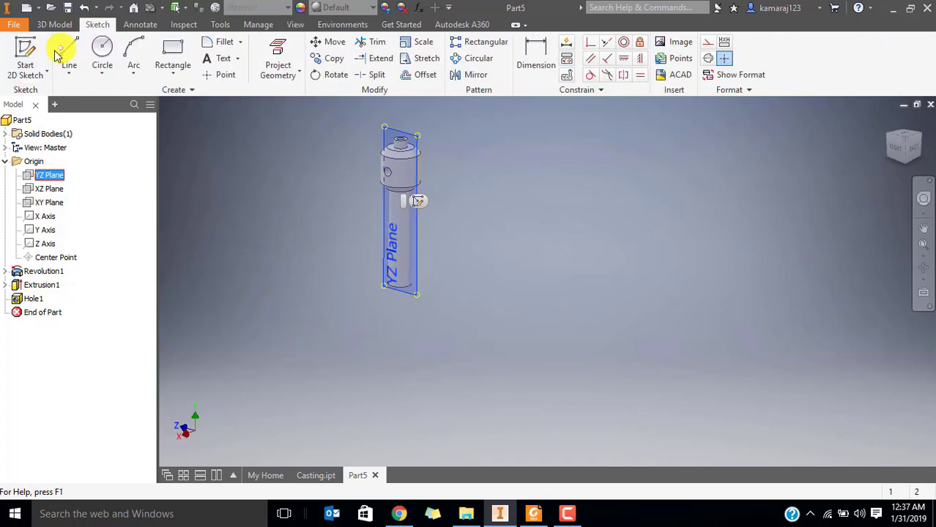
scroll(542, 400, down, 2)
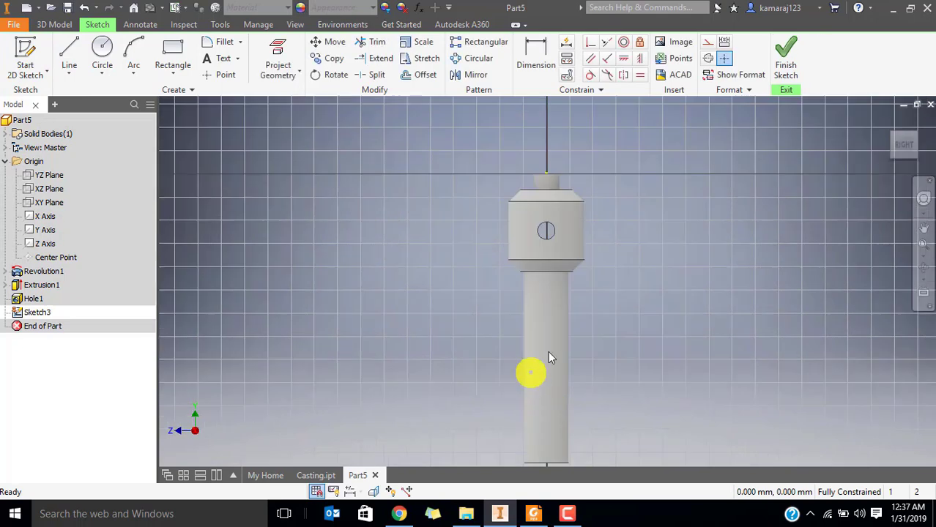
click(790, 56)
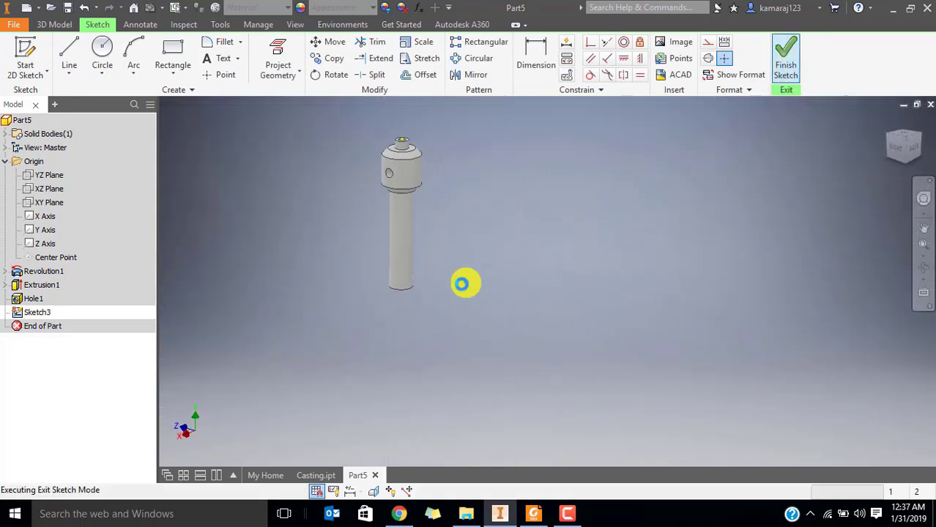
Chamfer the bottom edge of the screw shaft by distance and angle, using 2 mm and 45 degrees from the end face.
mouse_move(464, 282)
shift+middle_down()
mouse_move(390, 308)
mouse_move(439, 203)
shift+middle_up()
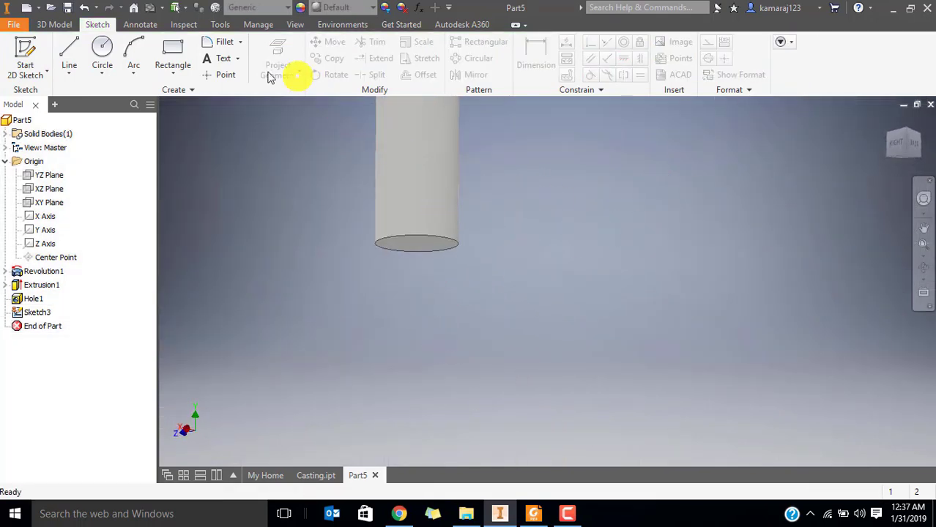
click(62, 25)
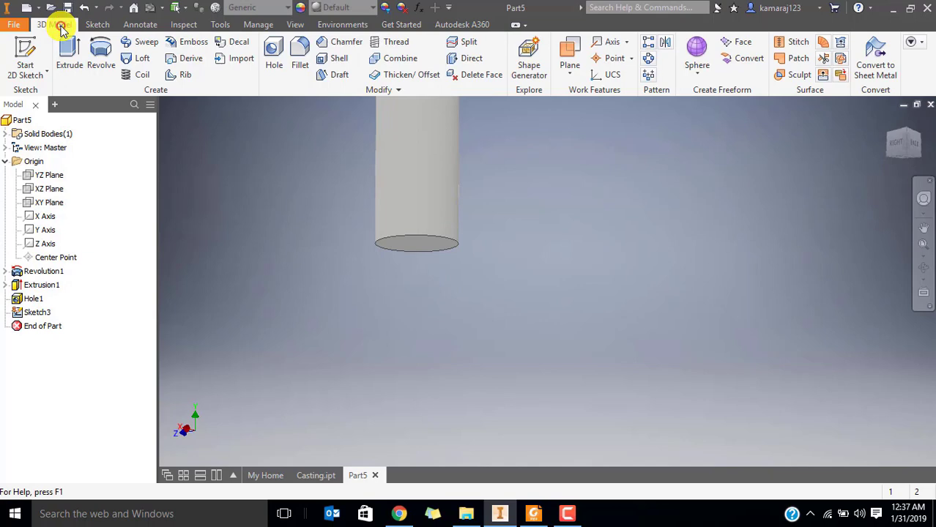
click(325, 42)
click(61, 156)
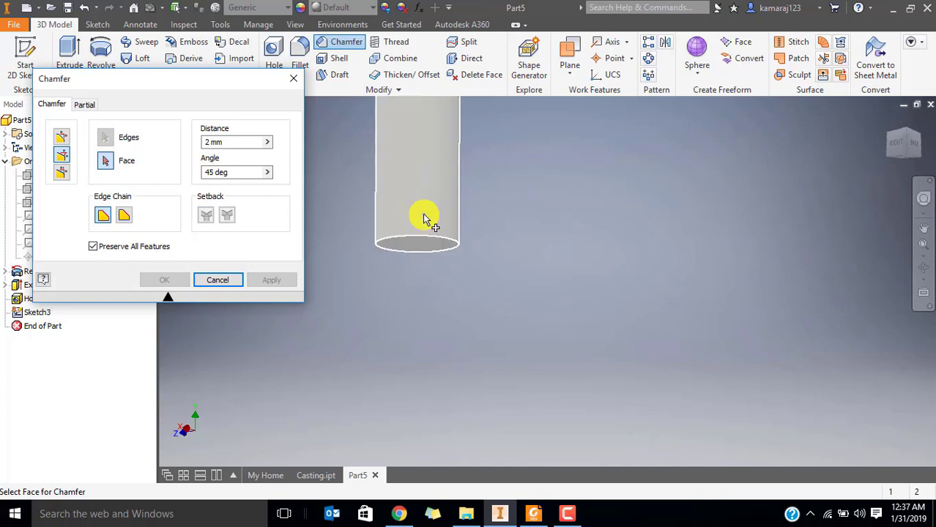
click(410, 241)
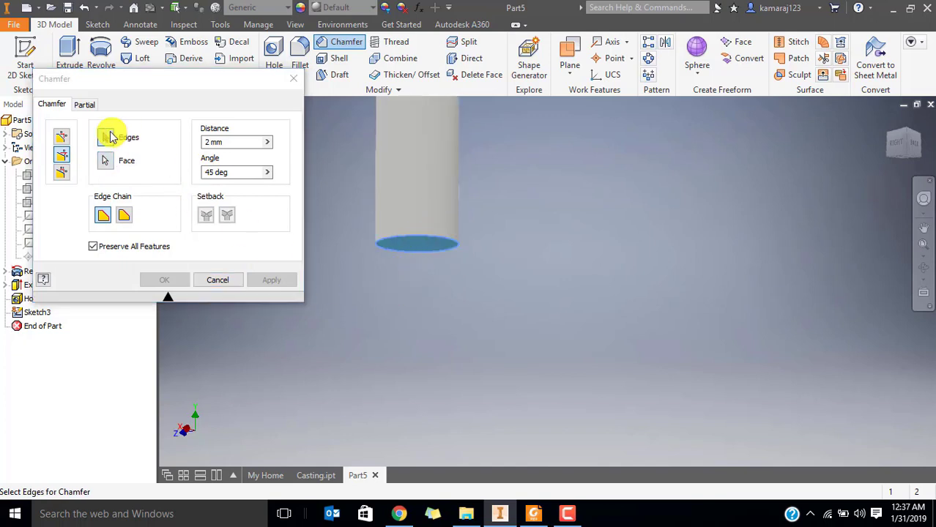
click(410, 242)
scroll(399, 245, up, 5)
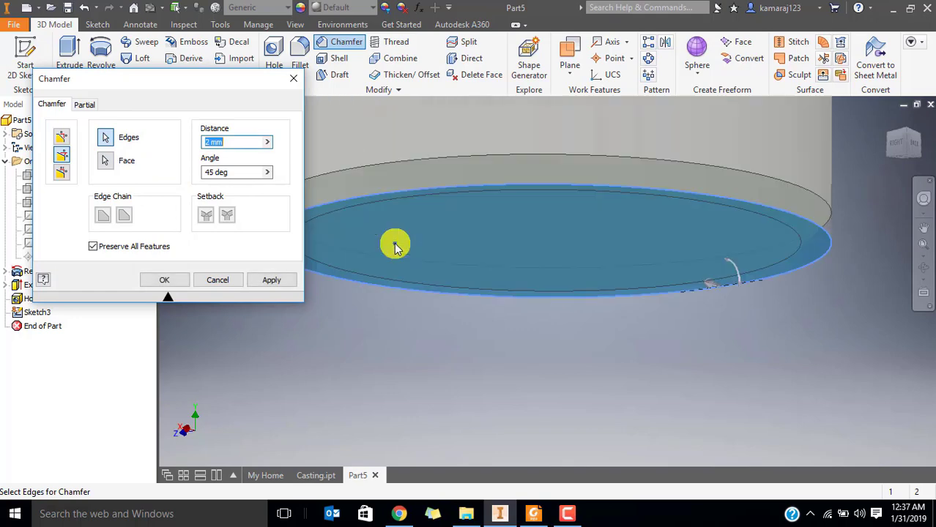
scroll(435, 238, down, 4)
shift+middle_drag(434, 238, 483, 226)
click(164, 280)
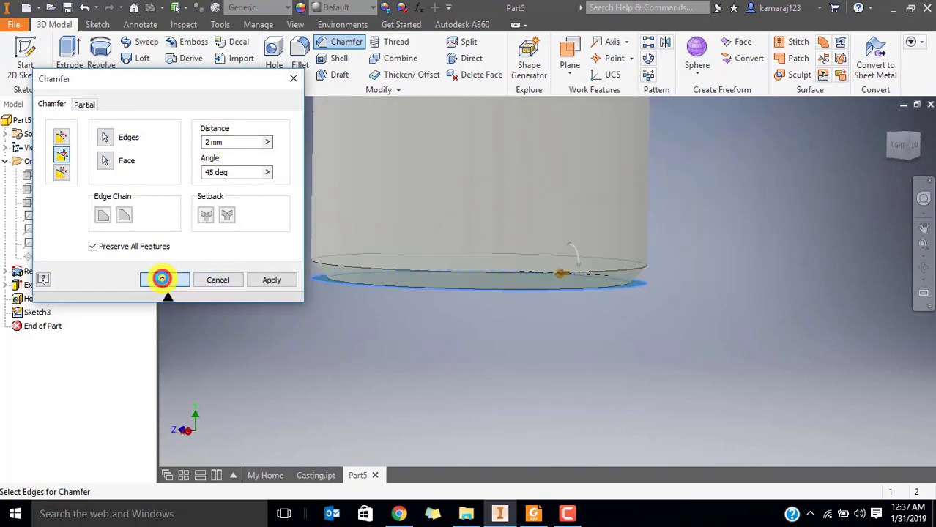
scroll(399, 257, down, 2)
shift+middle_drag(400, 257, 399, 247)
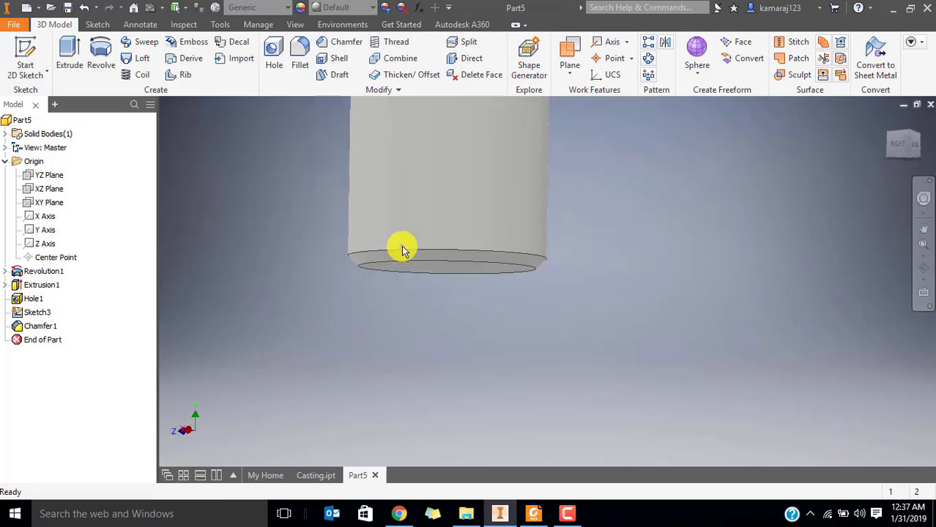
Start a 2D sketch on the YZ plane for work at the chamfered lower end of the screw shaft.
click(44, 176)
click(25, 62)
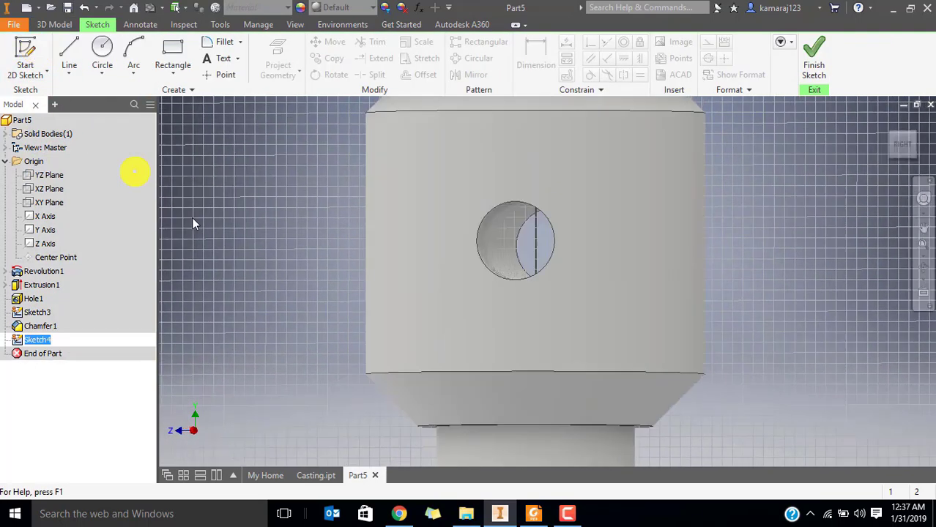
scroll(695, 404, up, 2)
scroll(667, 364, up, 3)
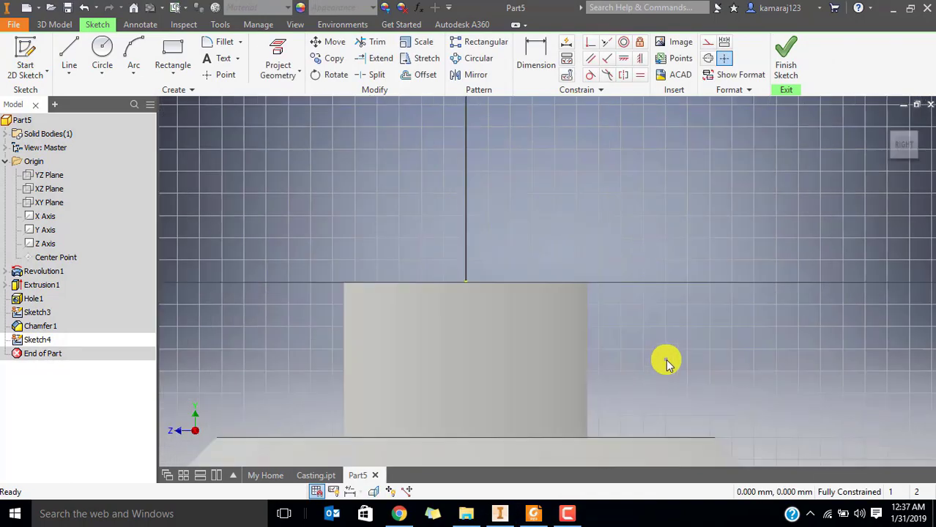
scroll(667, 364, up, 2)
scroll(651, 404, down, 5)
scroll(635, 323, down, 1)
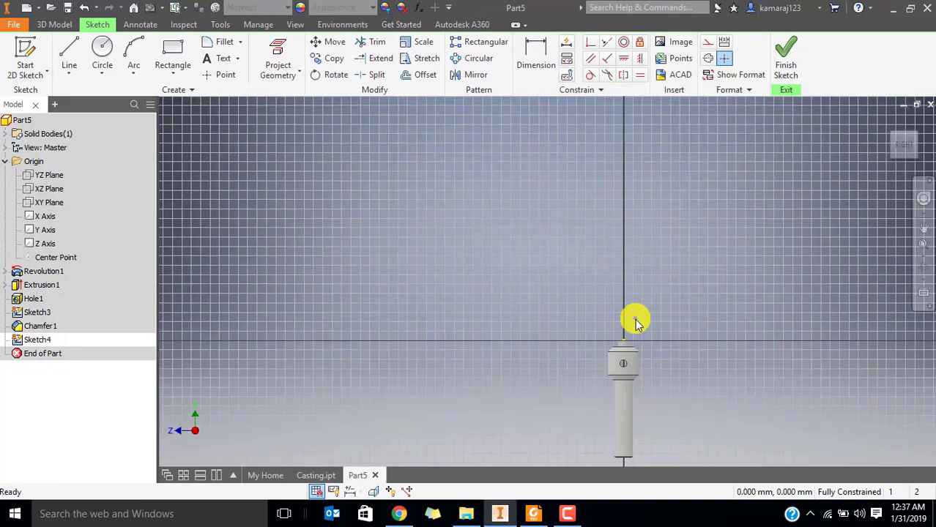
scroll(588, 232, up, 4)
middle_drag(505, 363, 590, 214)
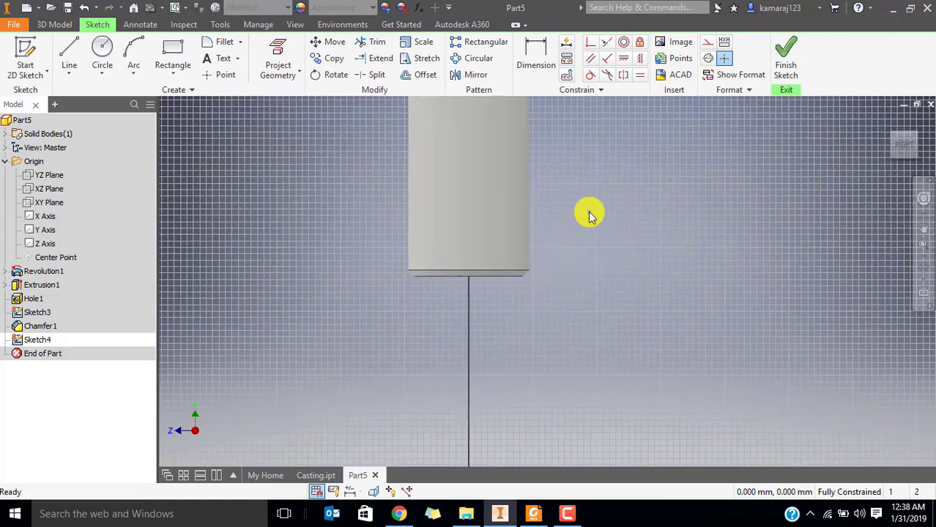
scroll(524, 279, up, 5)
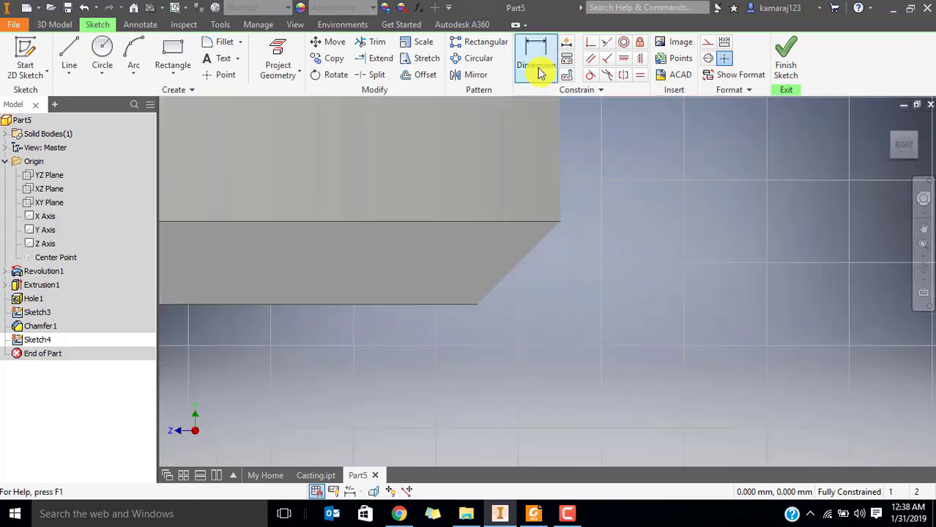
Sketch a closed right triangle over the chamfered corner, with a sloped line along the chamfer and vertical and horizontal legs.
click(69, 52)
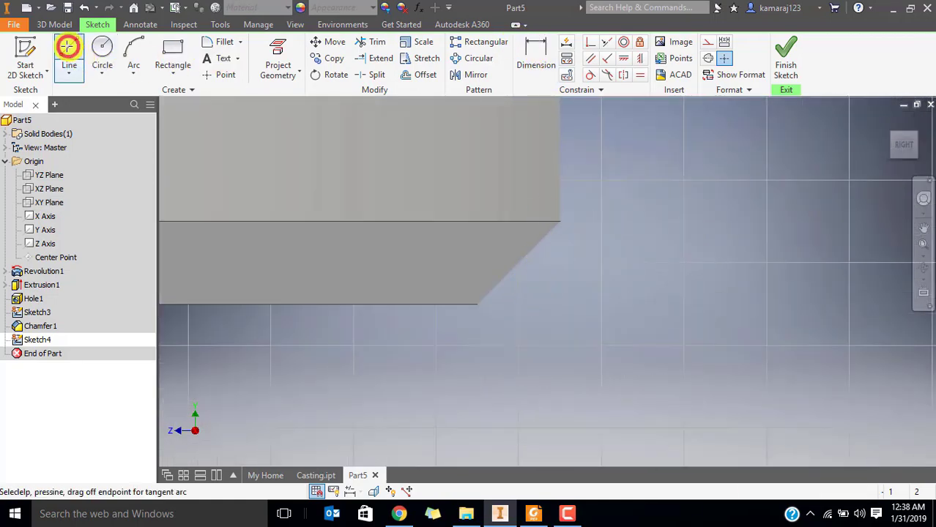
click(561, 222)
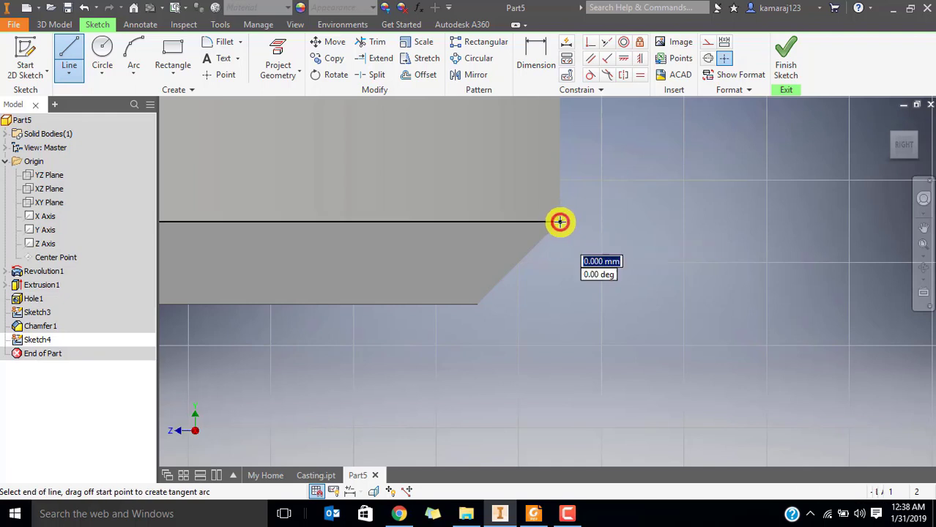
click(478, 304)
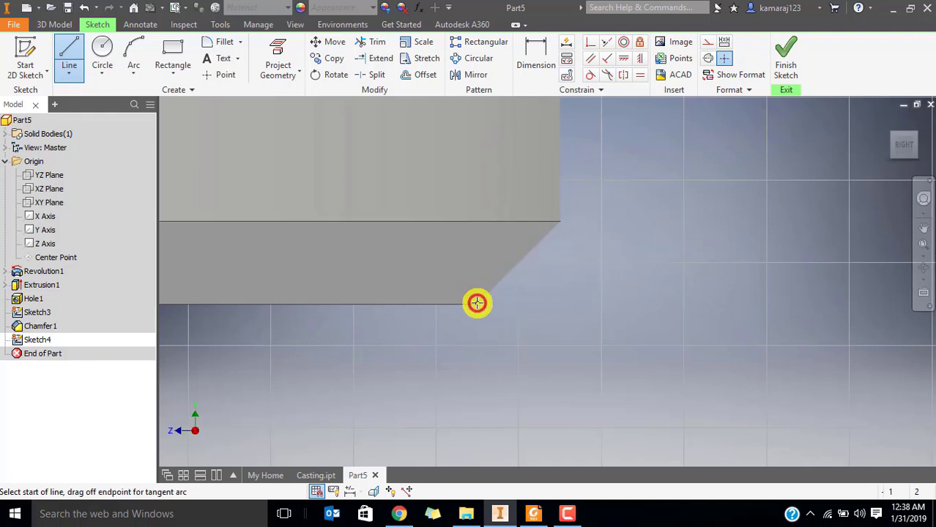
click(560, 303)
click(560, 219)
key(Escape)
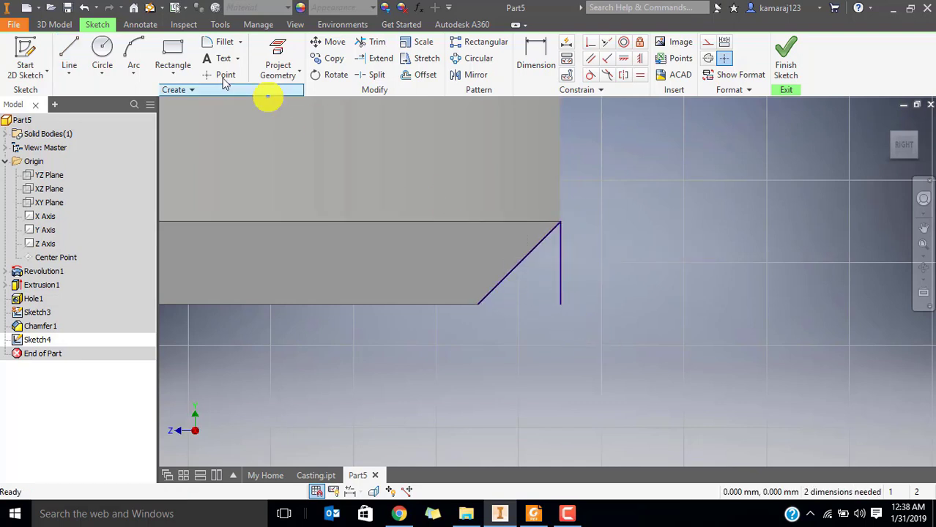
key(l)
click(476, 305)
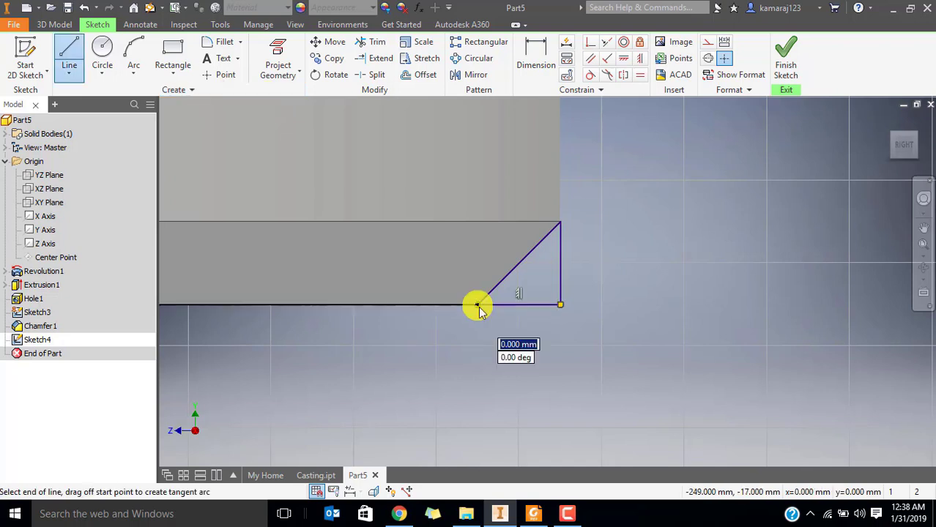
click(560, 303)
key(Escape)
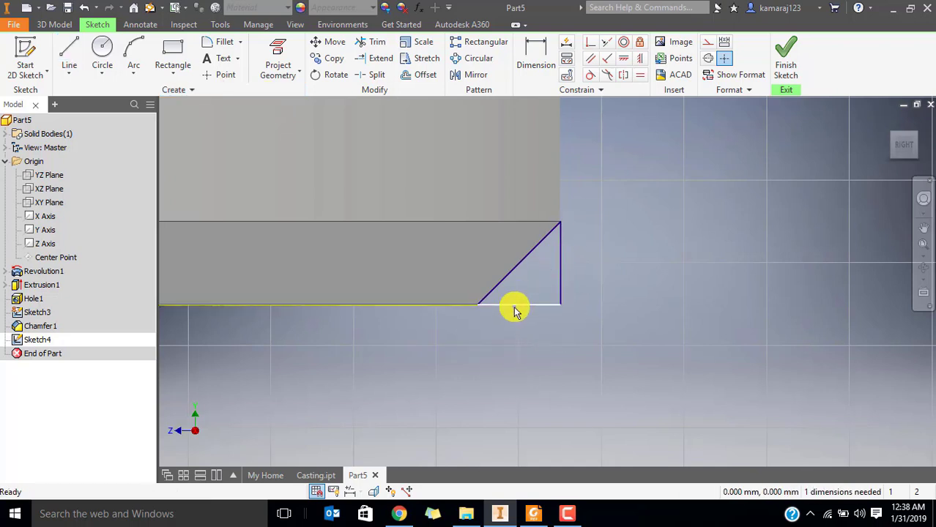
Convert the three lines of the corner triangle to construction geometry.
drag(513, 308, 501, 359)
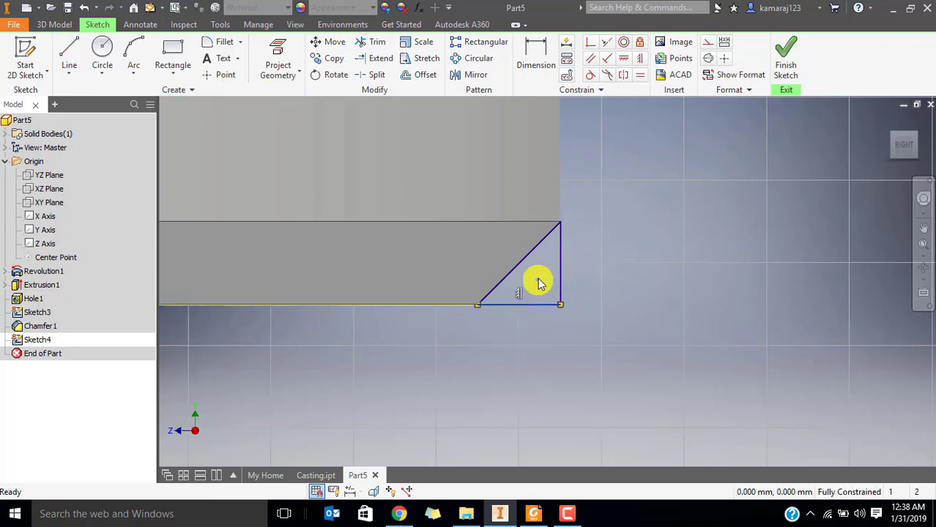
mouse_move(568, 263)
mouse_down()
mouse_move(610, 265)
mouse_move(520, 262)
mouse_move(541, 184)
mouse_move(577, 209)
mouse_move(514, 335)
mouse_move(481, 346)
mouse_up()
click(707, 42)
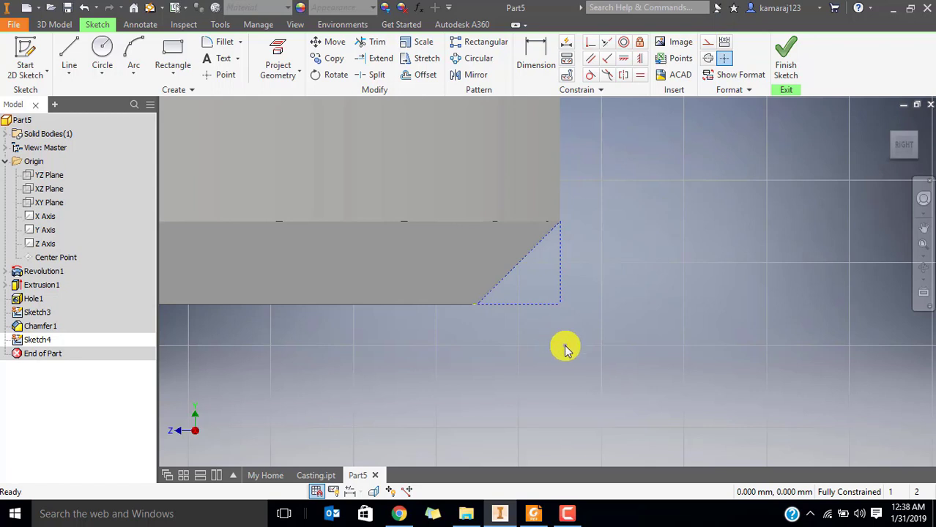
Check the Foxit Reader drawing and draw a rectangle below the triangle from its outer lower corner, about 1 mm wide and 4.25/2 mm high.
click(176, 58)
click(560, 305)
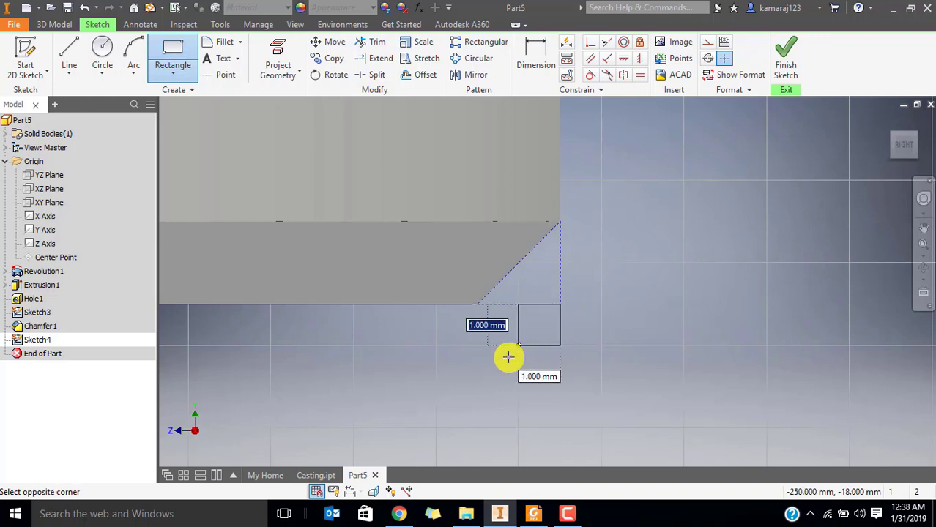
click(533, 513)
drag(545, 405, 571, 414)
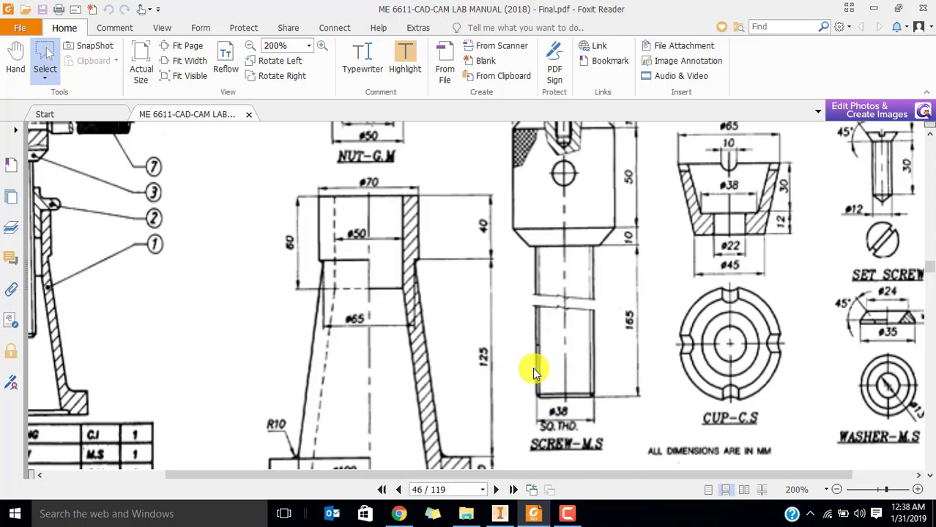
click(501, 511)
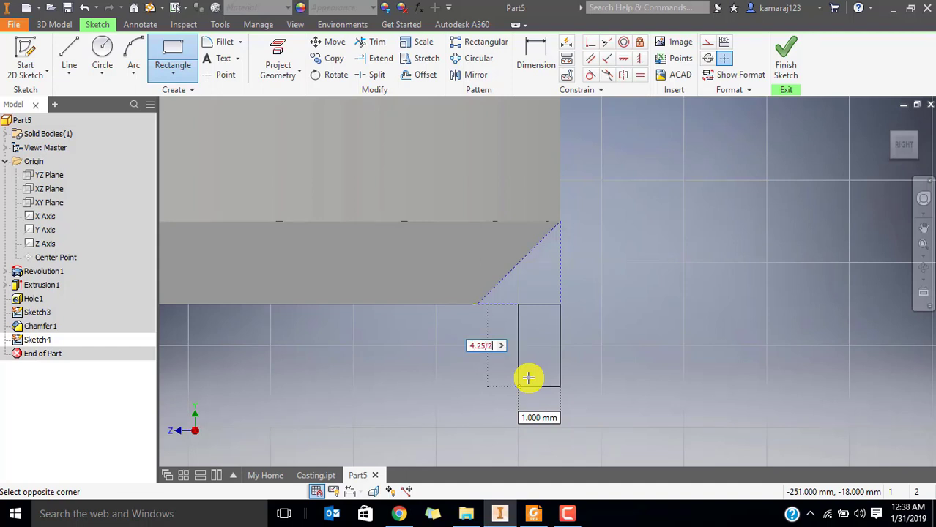
text(4.25/2)
key(Return)
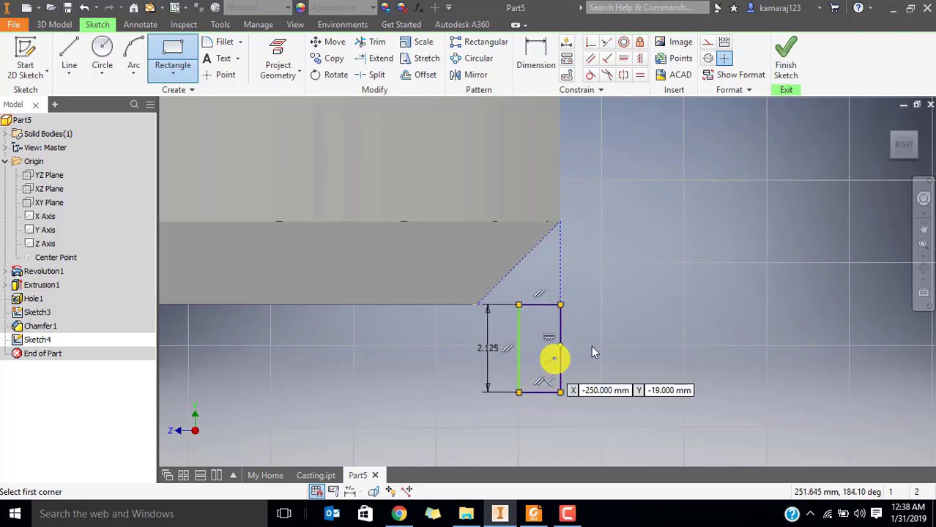
key(Escape)
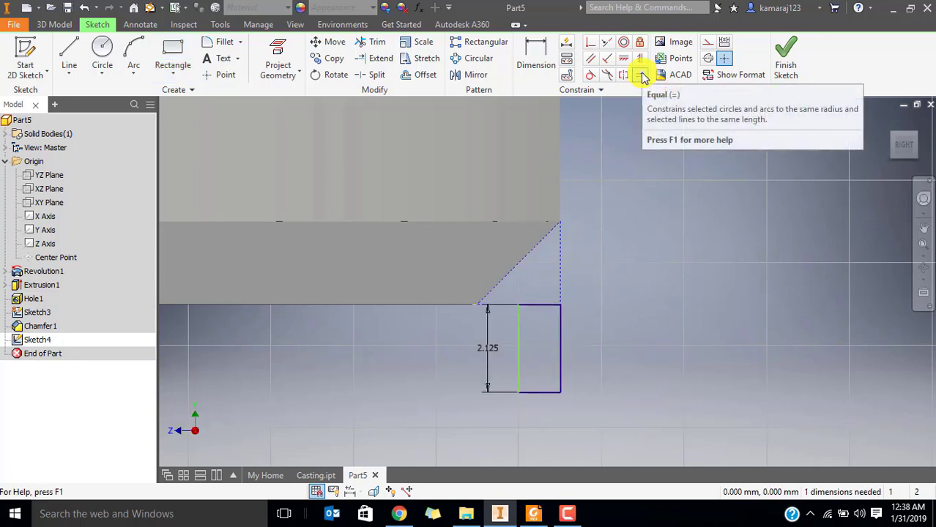
Make the rectangle's bottom and side edges equal in length and finish the sketch.
click(641, 75)
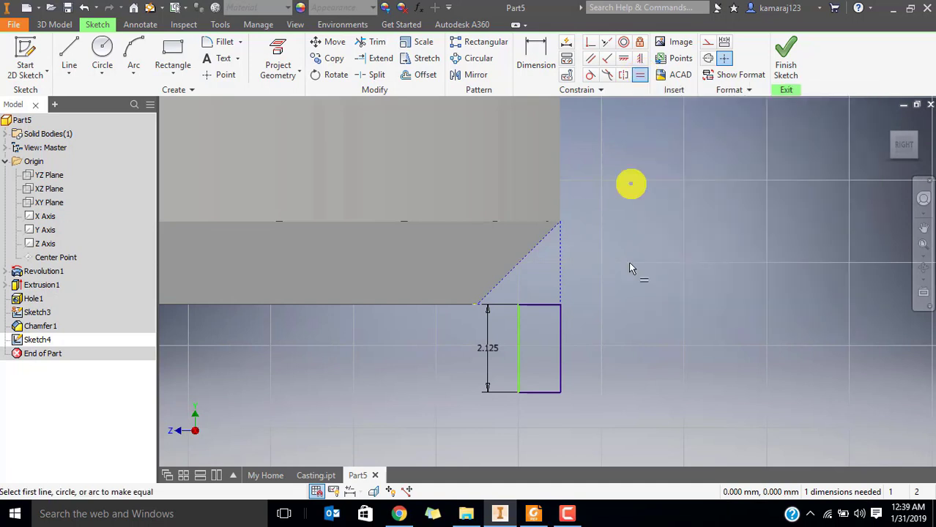
click(544, 395)
click(521, 359)
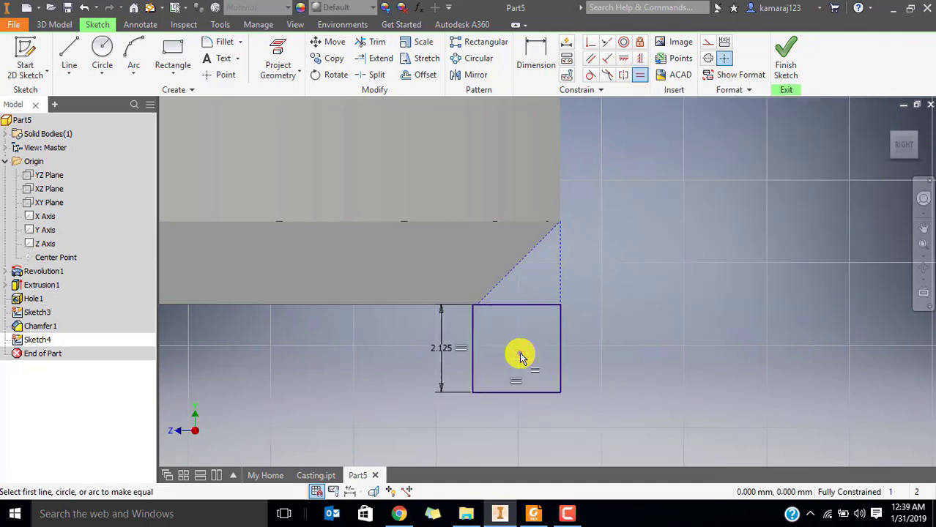
key(Escape)
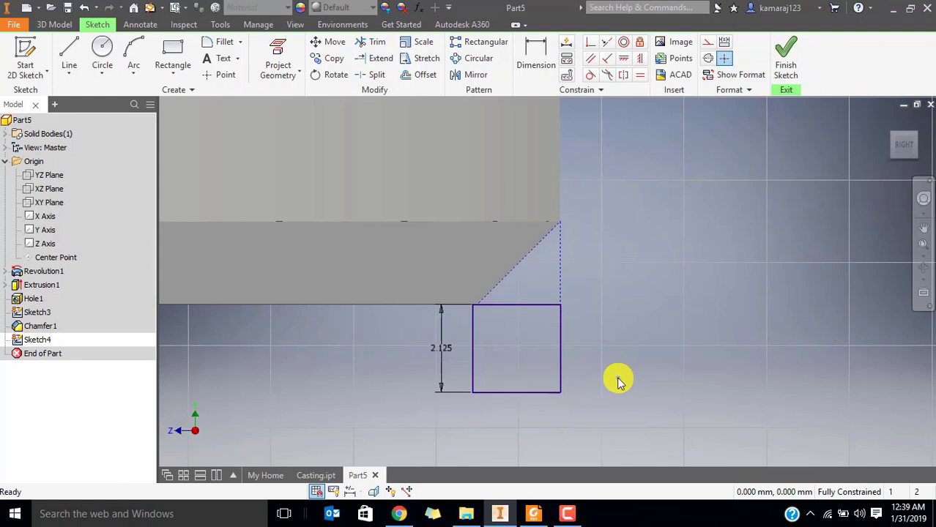
click(775, 63)
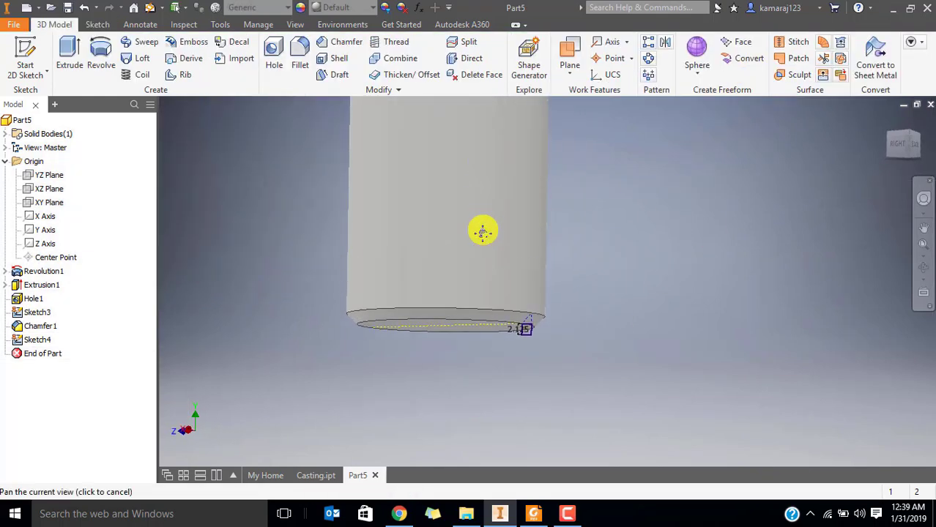
Start a Coil feature from the small square profile, using the origin Y axis as the coil axis.
scroll(517, 351, down, 5)
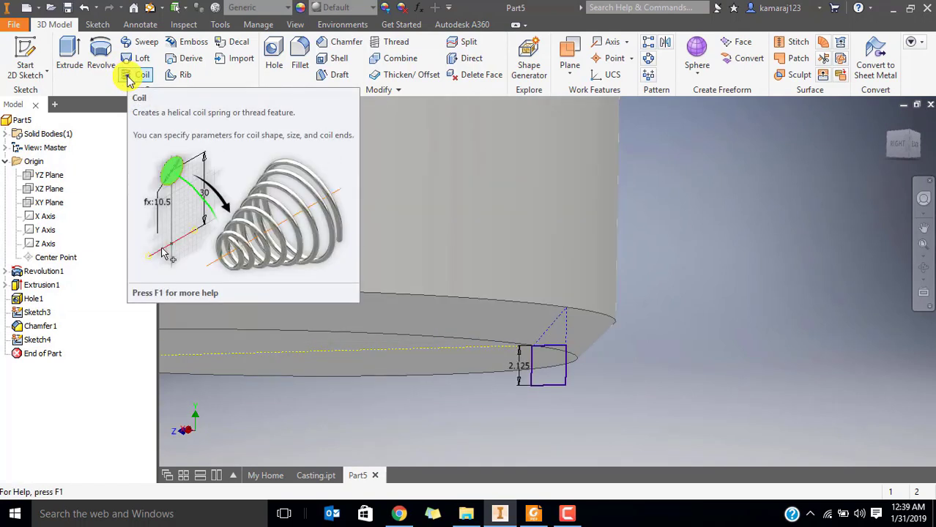
click(128, 78)
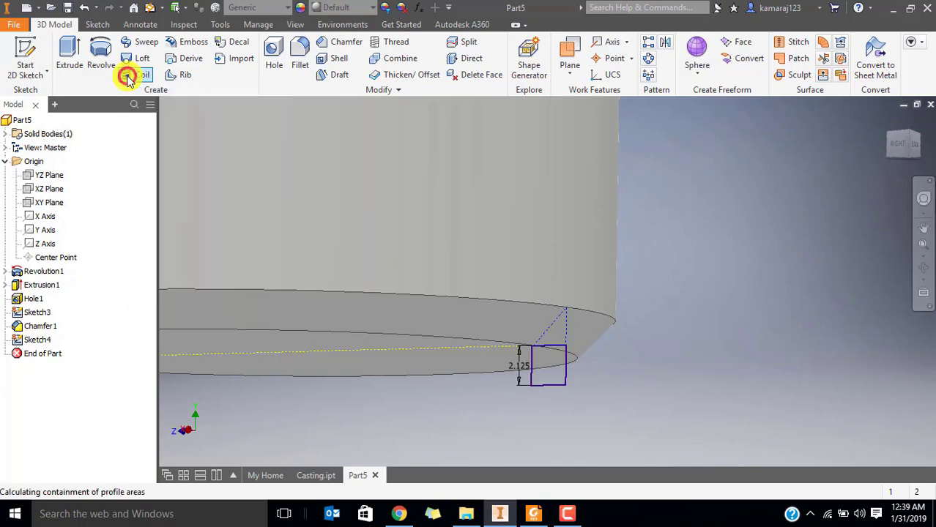
click(192, 156)
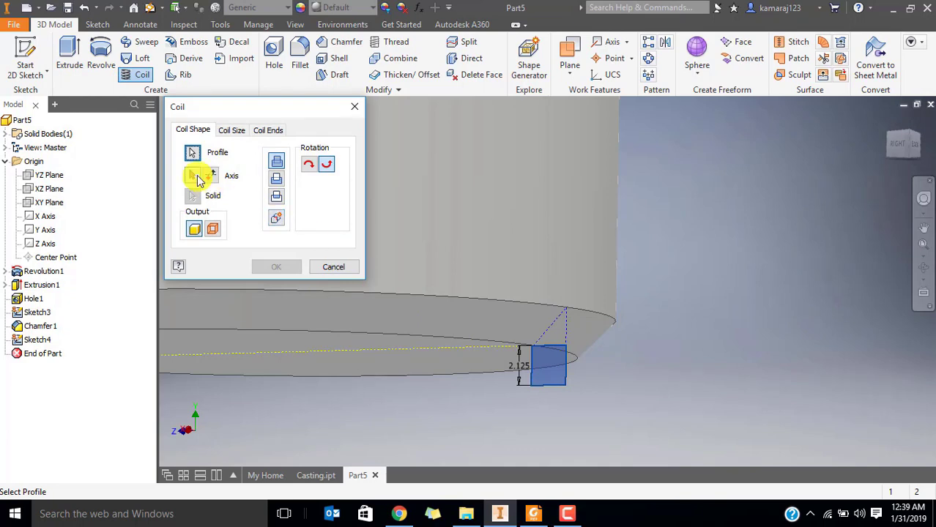
click(195, 177)
scroll(544, 277, up, 5)
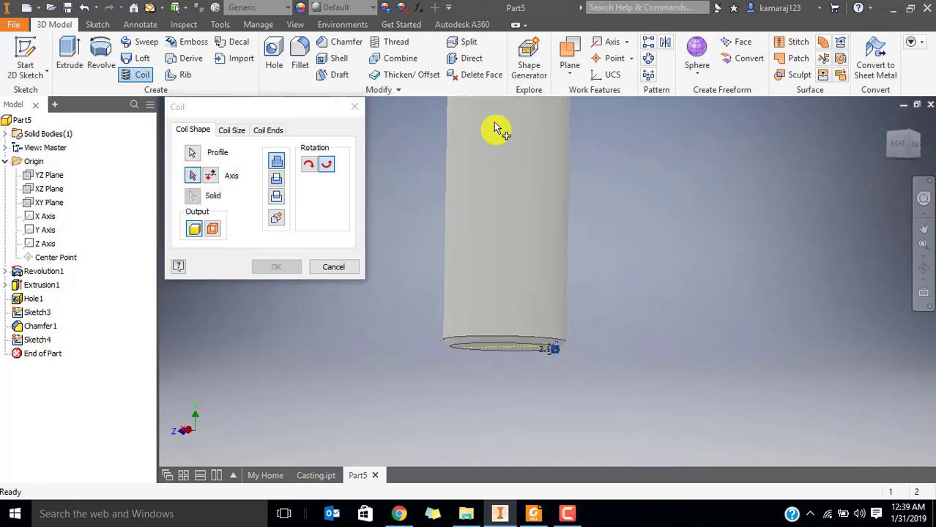
click(42, 231)
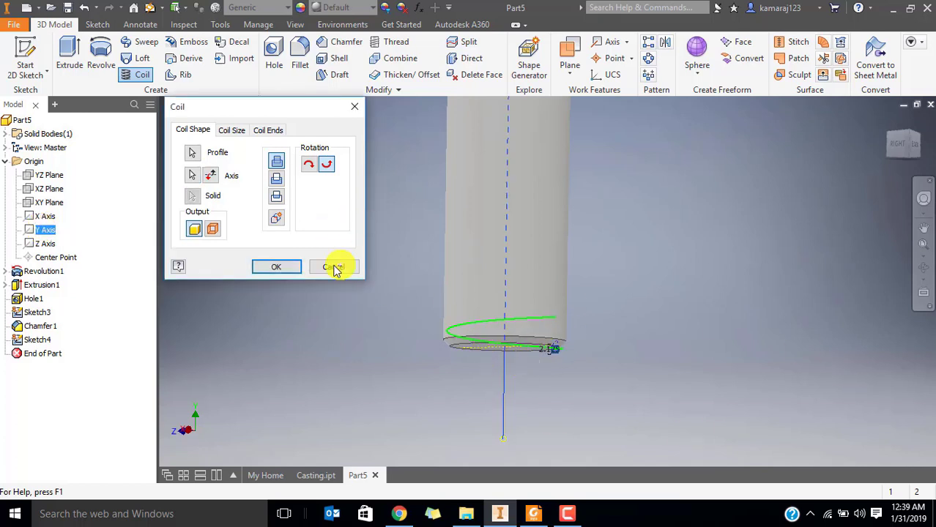
Check the shaft length in the Foxit Reader drawing, size the coil by Pitch and Height with 4.25 and 165 mm, and display its end settings.
click(234, 131)
scroll(611, 198, down, 5)
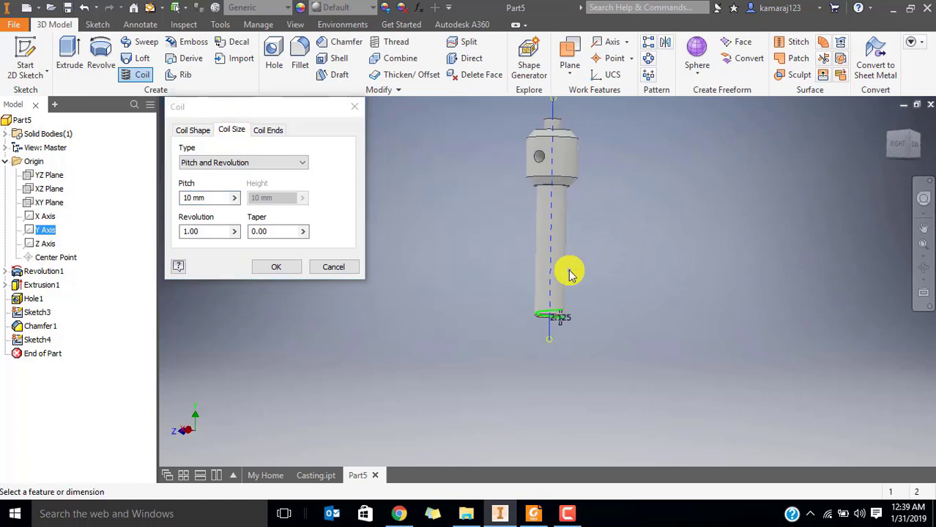
click(533, 513)
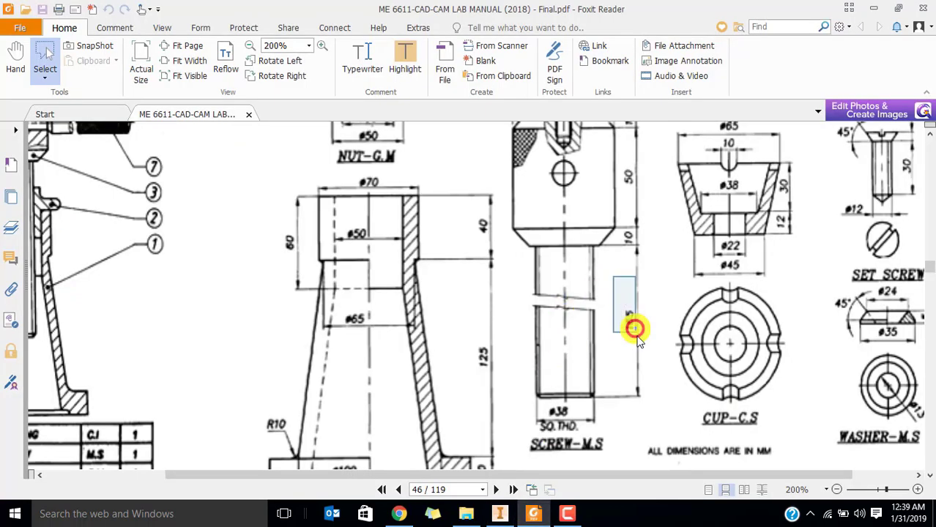
click(499, 513)
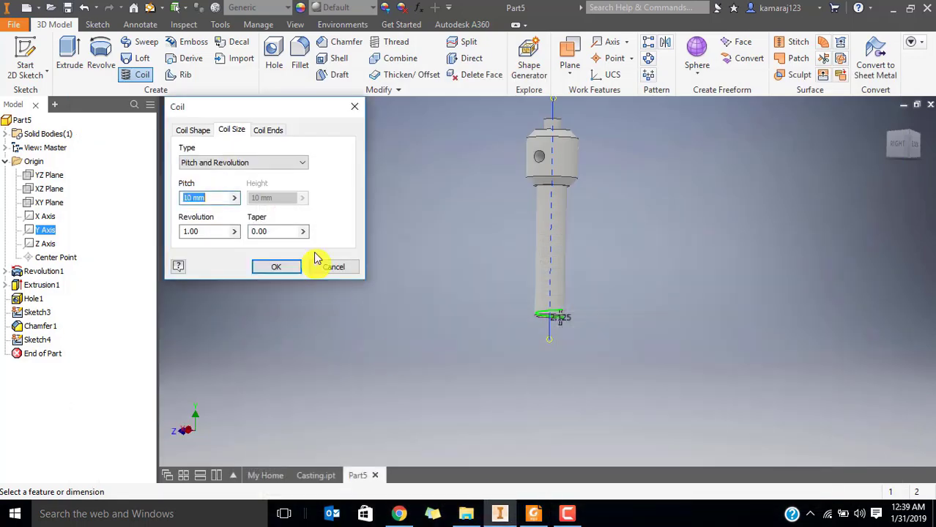
click(220, 163)
click(204, 194)
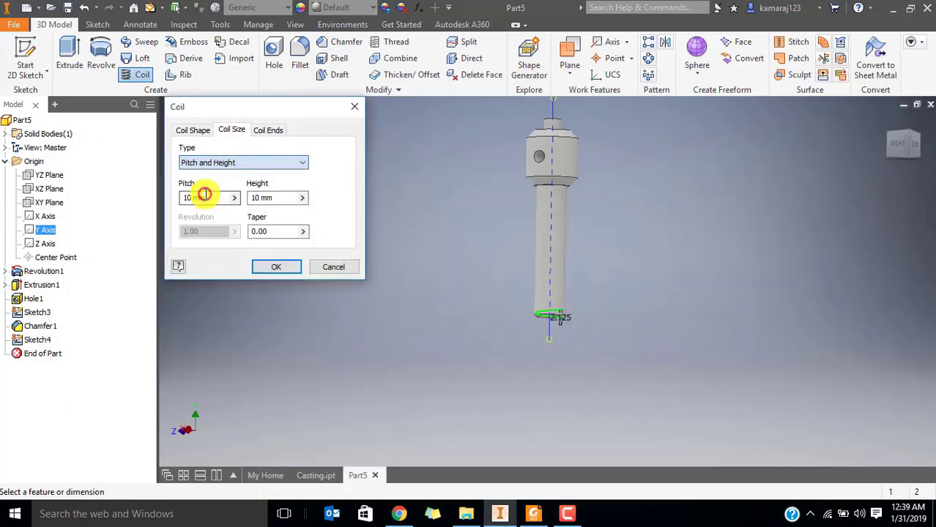
drag(219, 202, 171, 204)
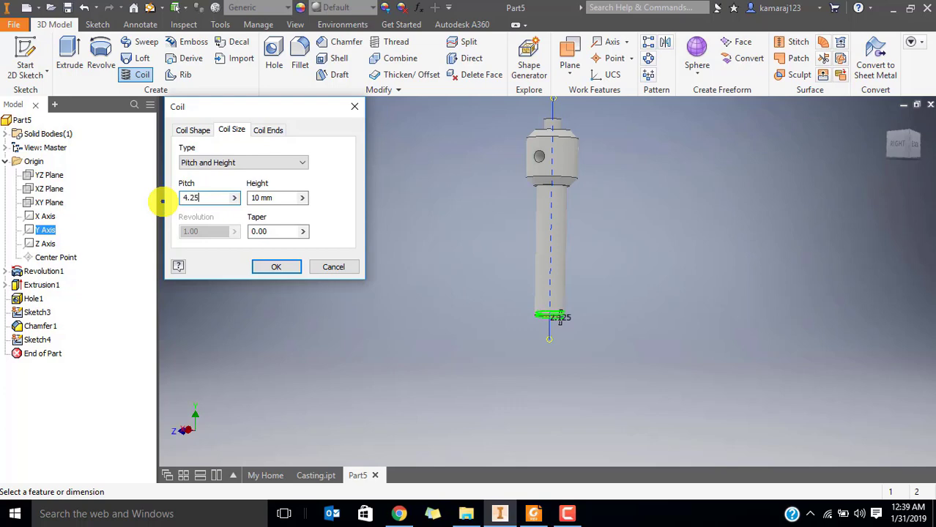
drag(276, 198, 244, 205)
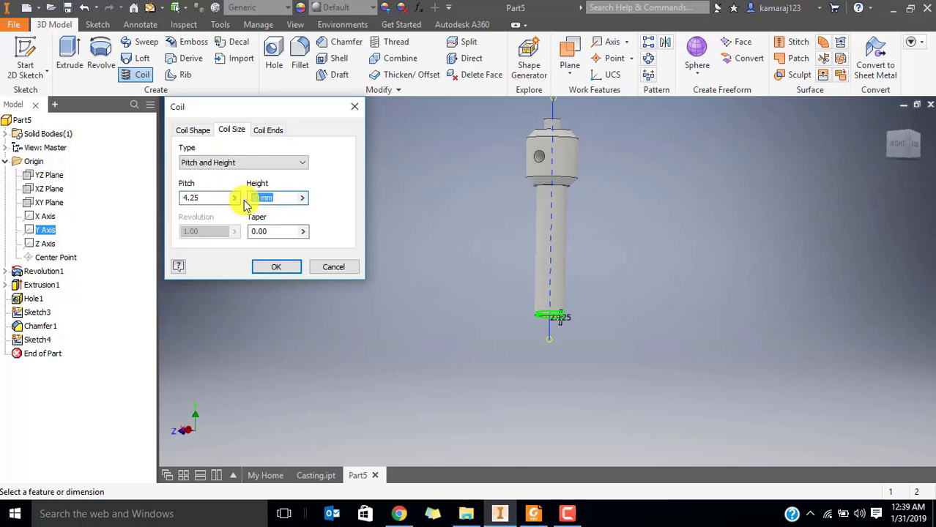
text(165)
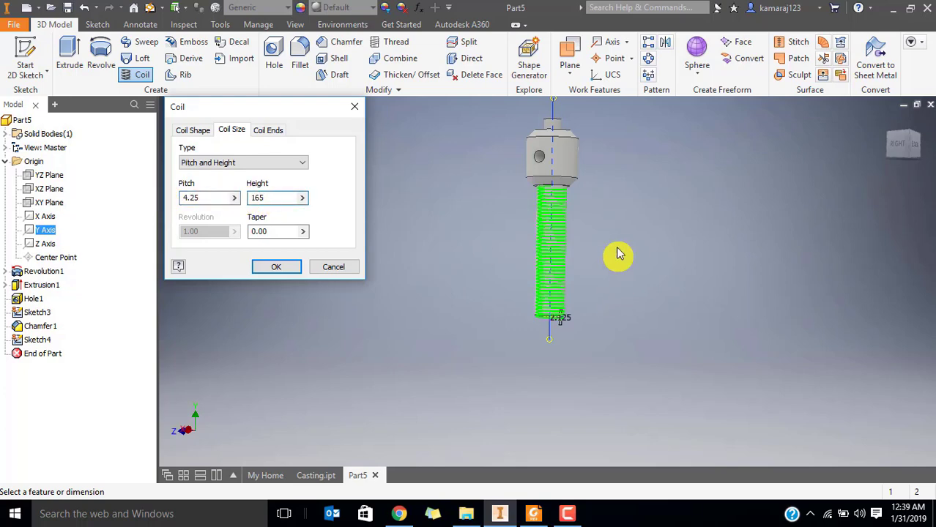
click(267, 130)
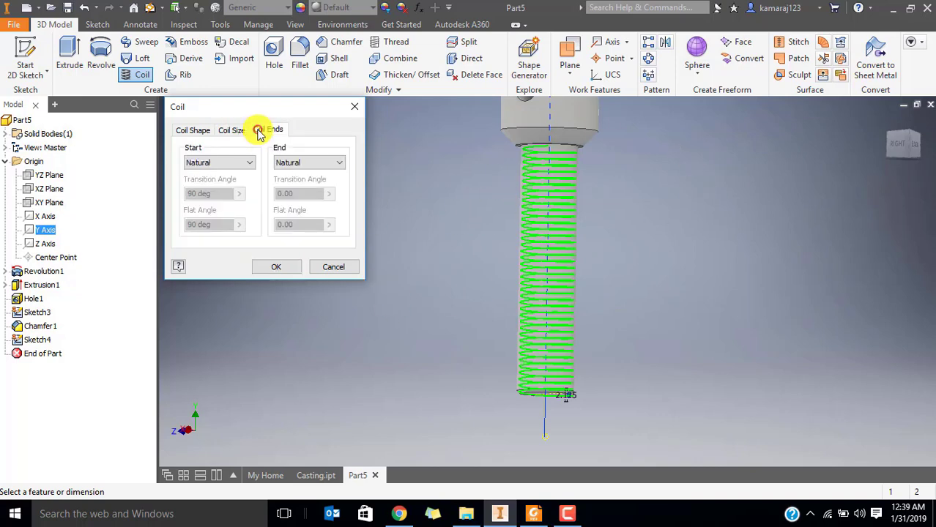
Set the coil to cut material and create it, then inspect the resulting square thread on the shaft.
click(193, 130)
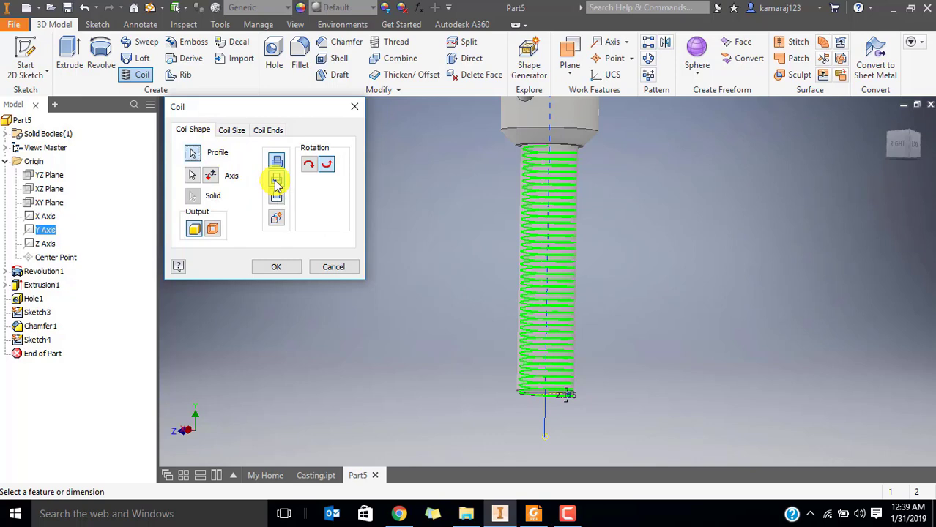
click(279, 267)
scroll(571, 326, up, 5)
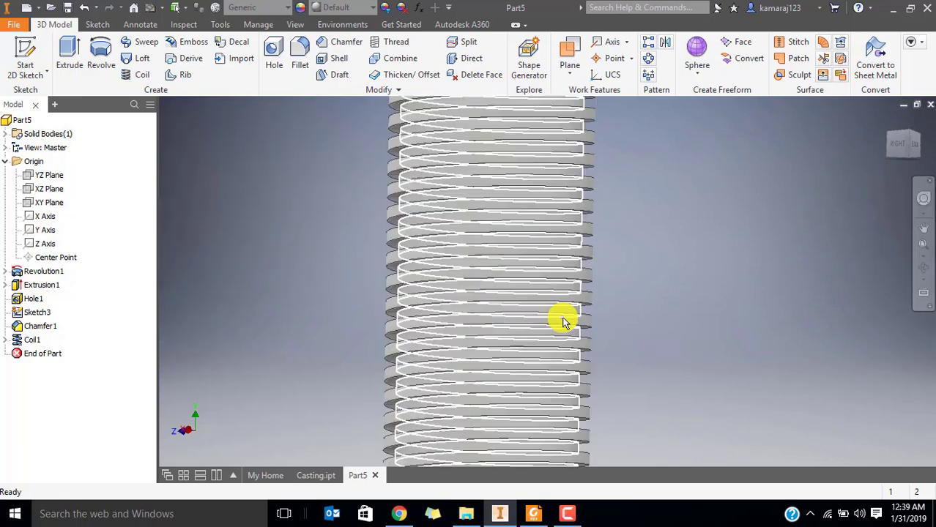
scroll(564, 322, up, 3)
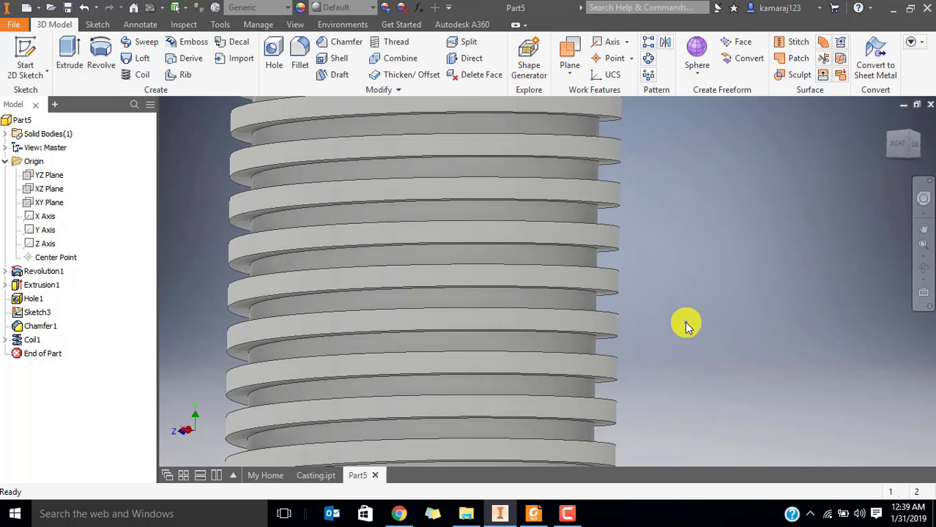
scroll(675, 272, up, 2)
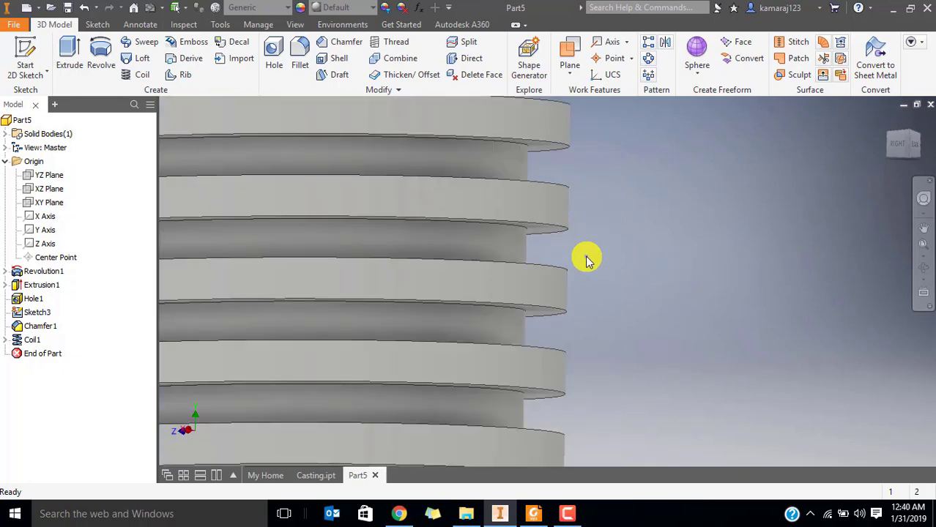
scroll(589, 249, down, 4)
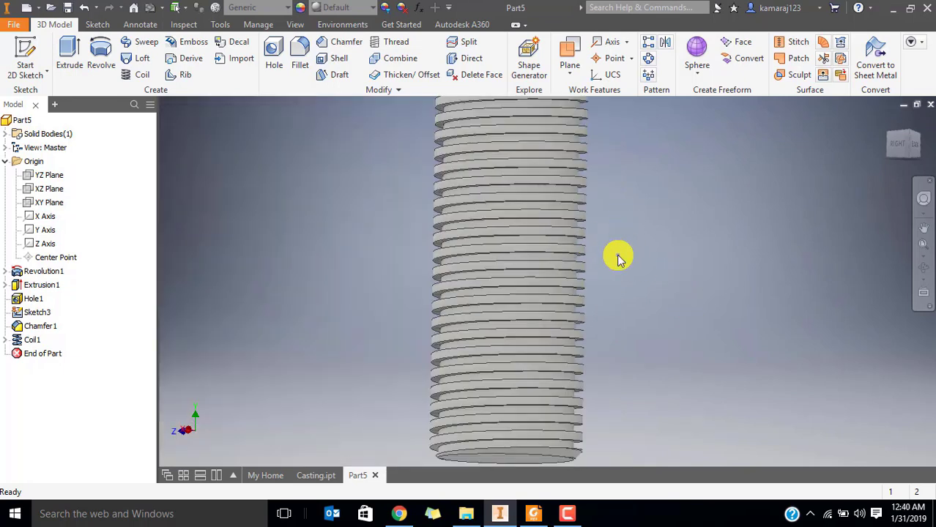
scroll(617, 234, down, 4)
shift+middle_drag(619, 115, 564, 205)
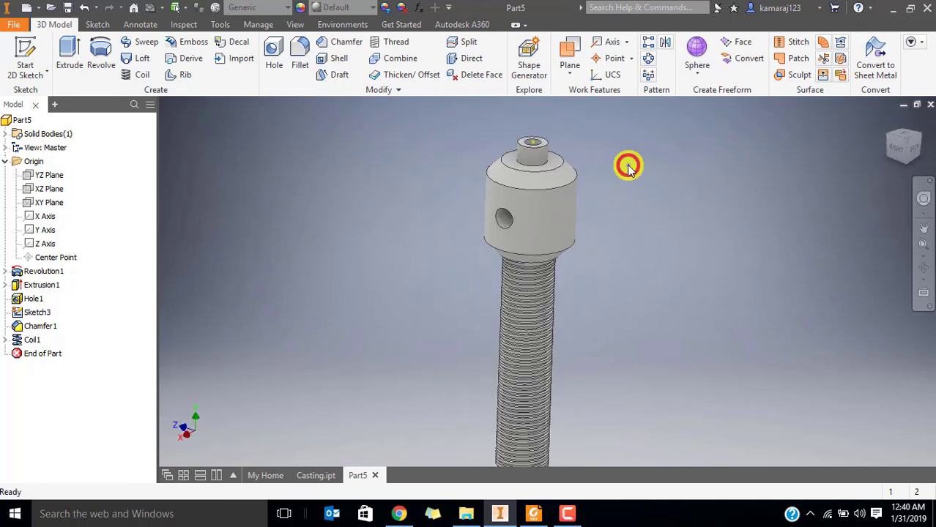
scroll(618, 172, up, 3)
Examine the knurled area on the screw head in the Foxit Reader drawing and return to the Inventor part.
click(545, 513)
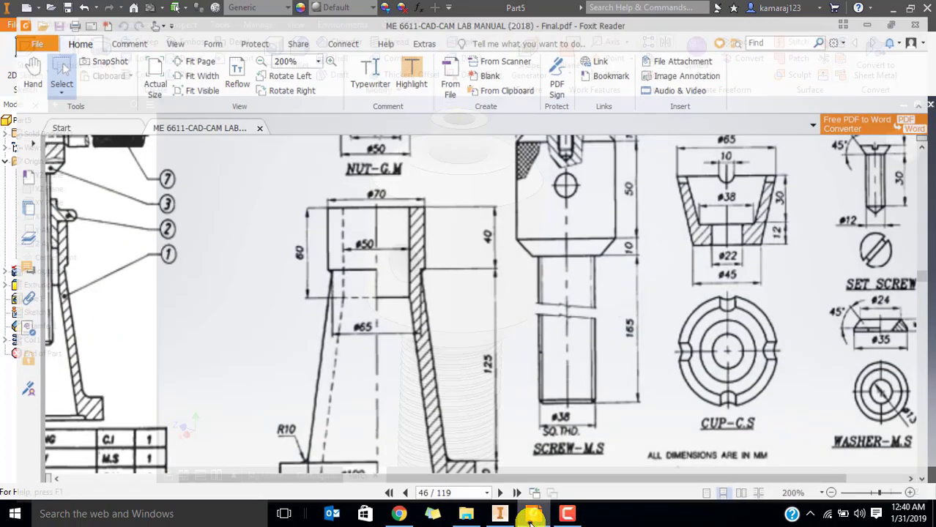
scroll(603, 257, up, 3)
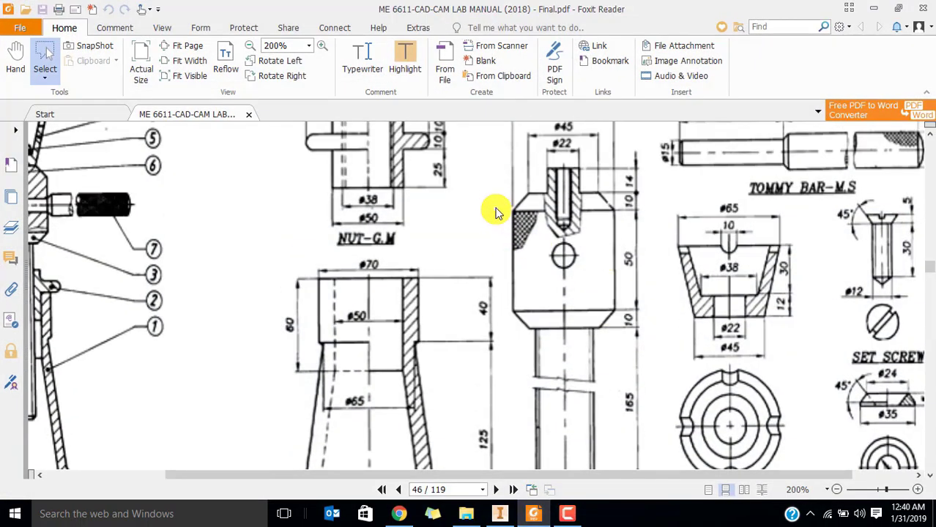
drag(495, 205, 541, 257)
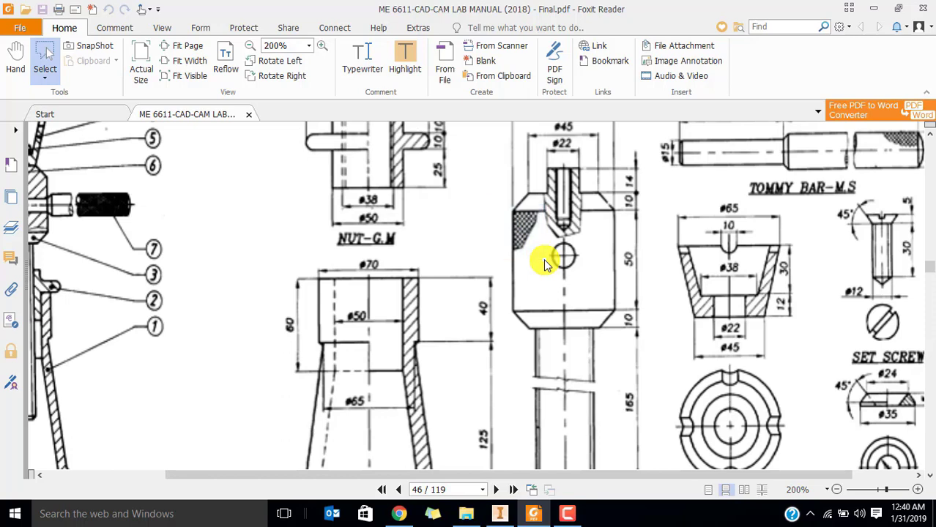
drag(500, 209, 542, 261)
click(545, 261)
drag(501, 210, 543, 258)
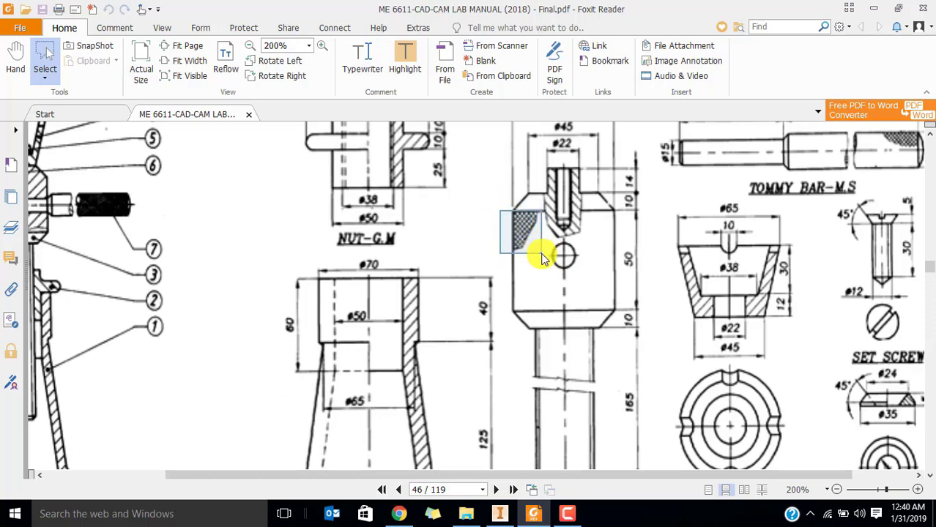
key(alt+Tab)
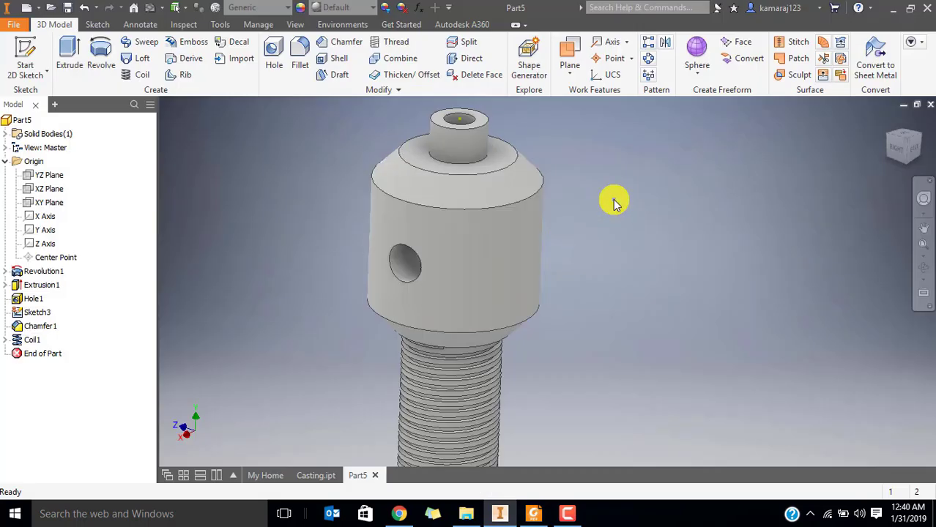
Start a new sketch on the origin YZ plane for a profile at the screw head's upper outer corner.
click(57, 179)
click(22, 57)
scroll(654, 413, down, 4)
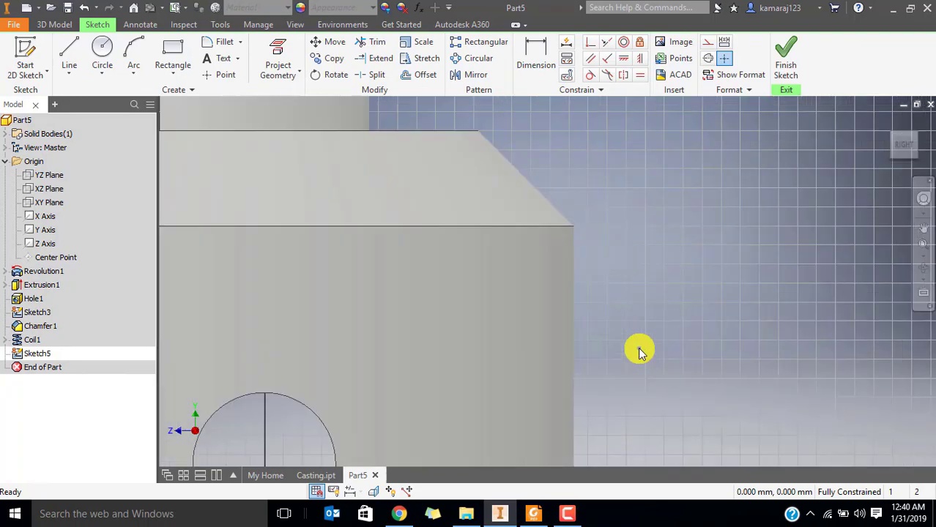
scroll(634, 343, down, 2)
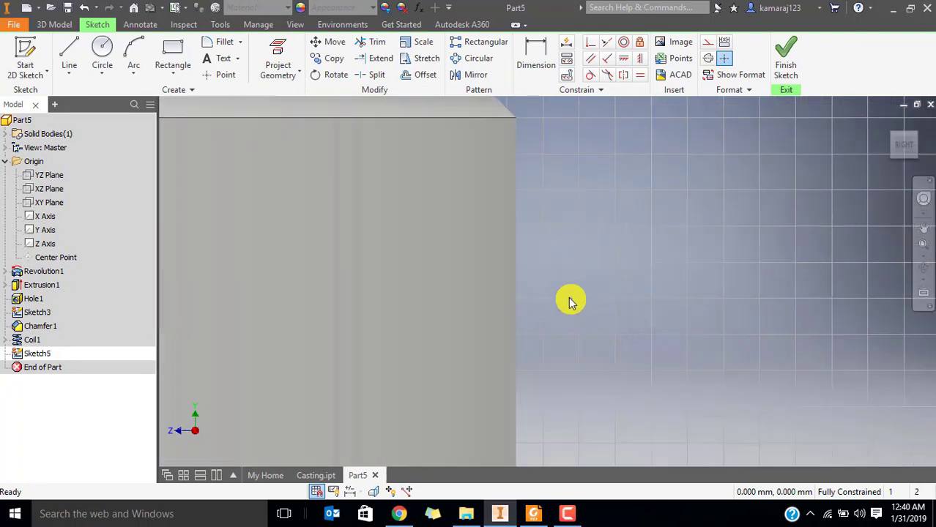
scroll(557, 257, up, 2)
scroll(551, 185, down, 2)
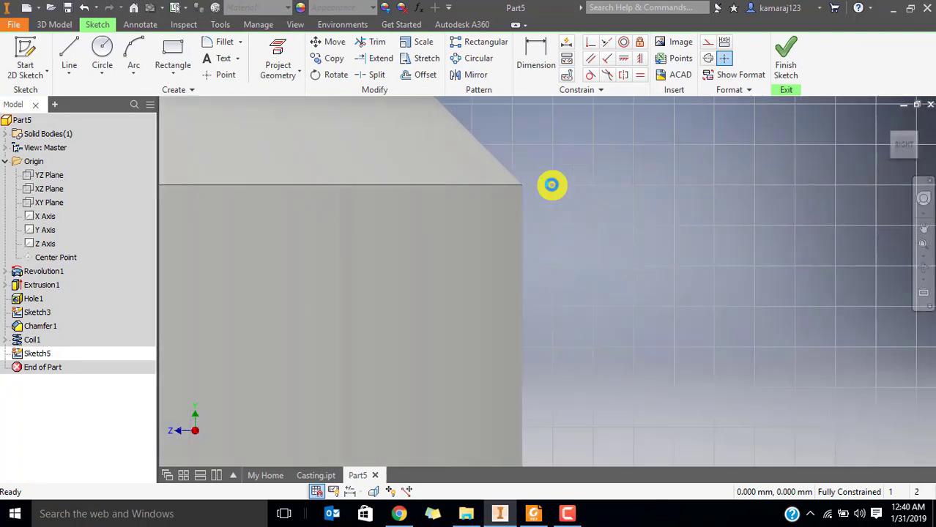
scroll(551, 184, down, 2)
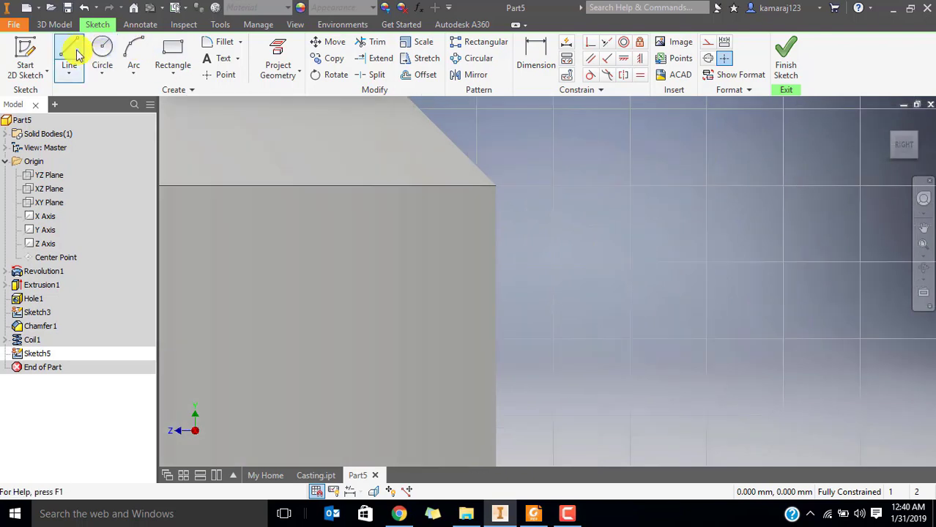
Draw a three-sided polygon just outside the head's upper corner, one vertex towards the head, with sides about 1.7 mm long.
click(179, 75)
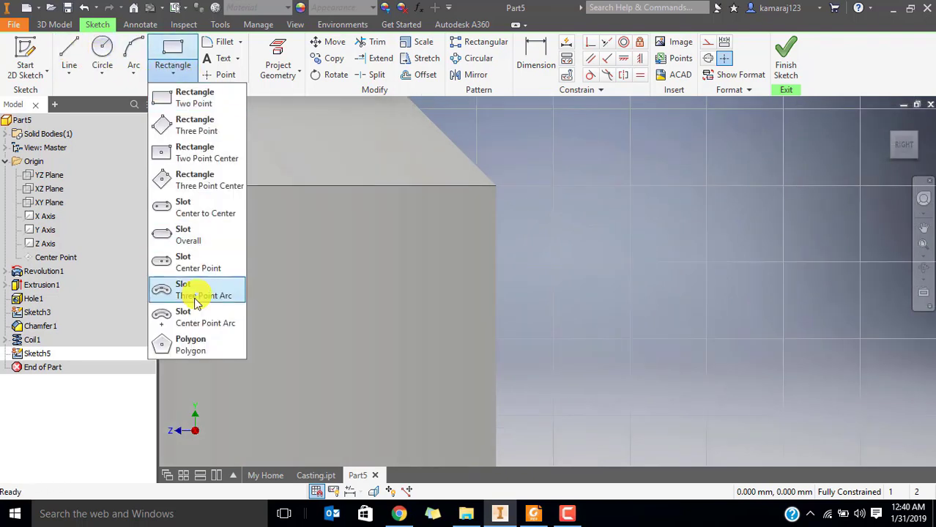
click(185, 346)
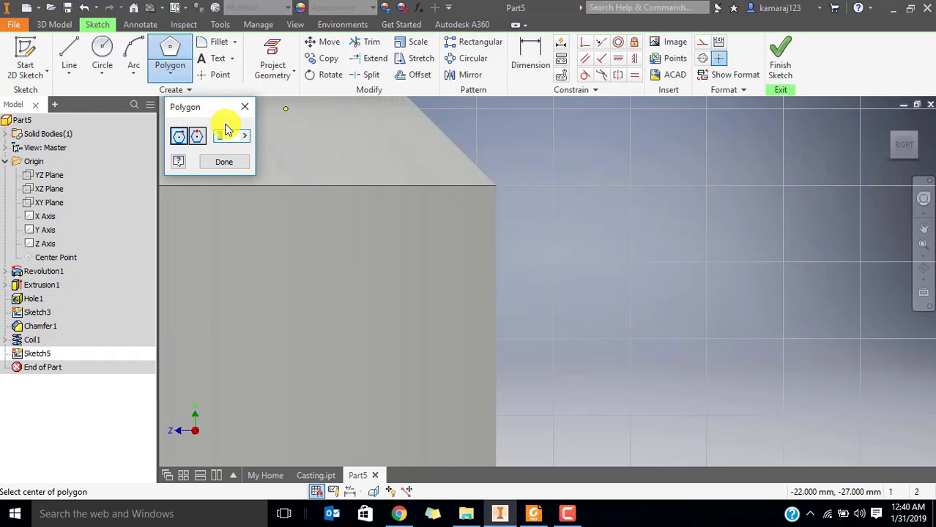
text(3)
click(562, 188)
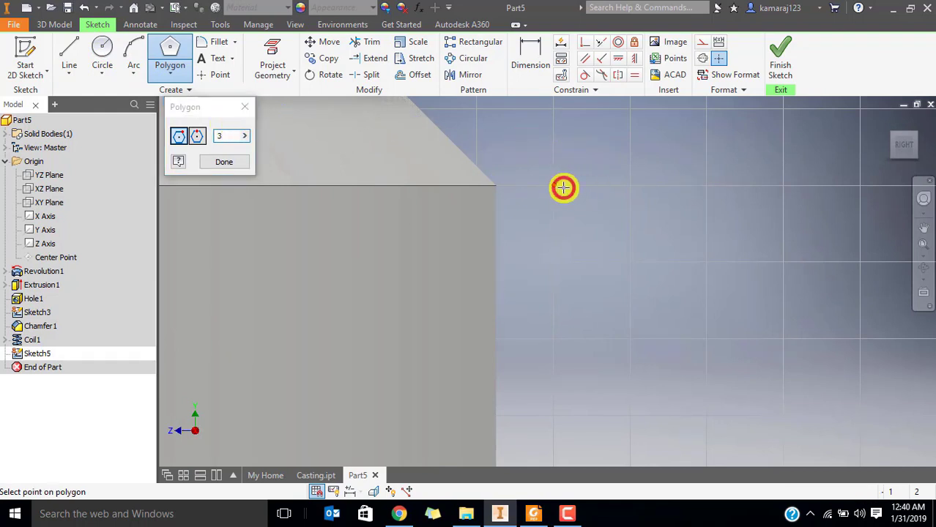
click(519, 191)
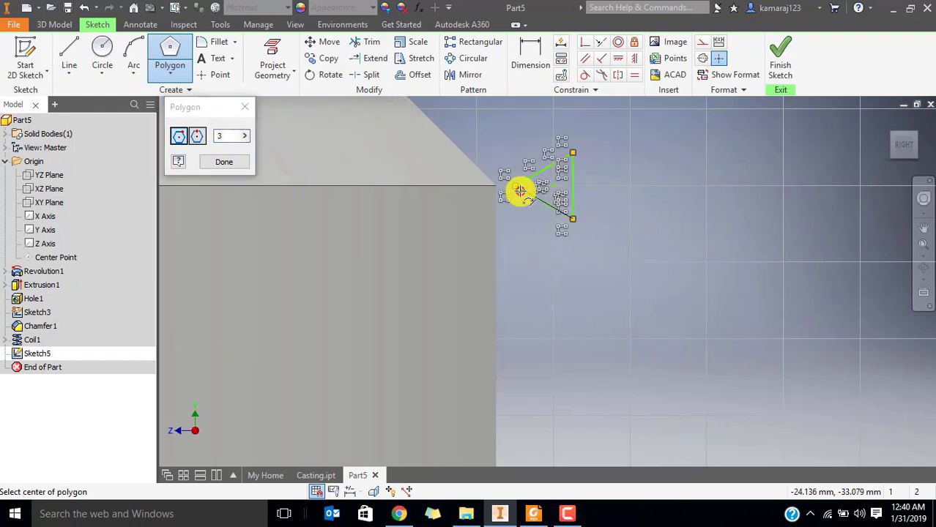
key(Escape)
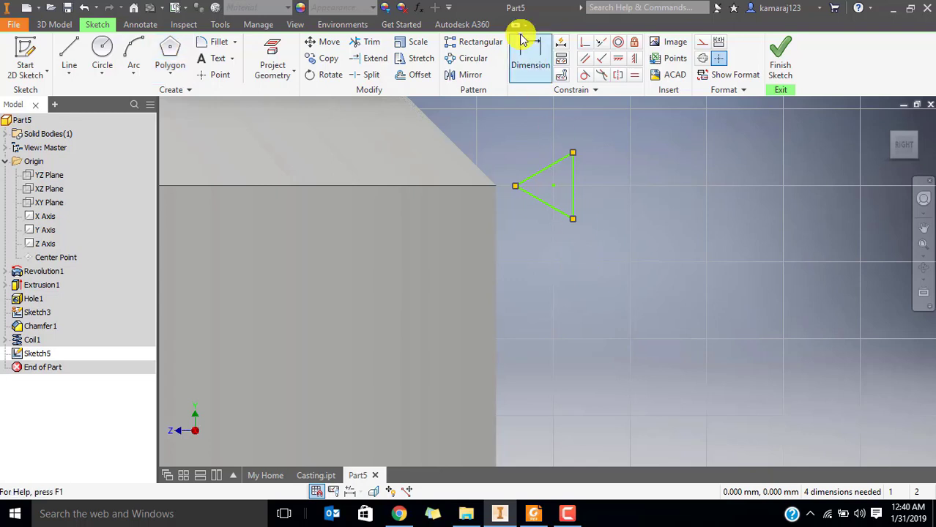
Dimension the triangle's vertical side to 1.25 mm and move the triangle closer to the head, with its upper corner level with the head's edge.
click(525, 45)
click(574, 186)
click(610, 190)
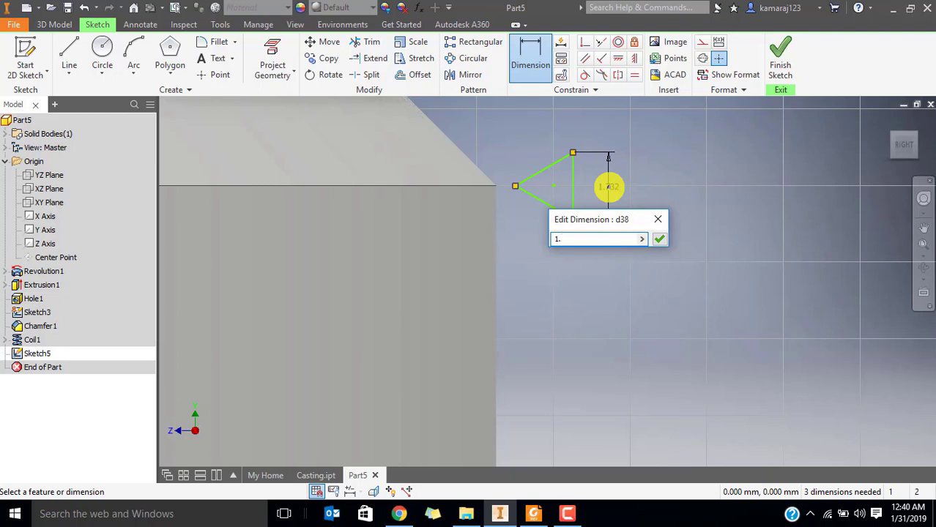
text(1.25)
key(Return)
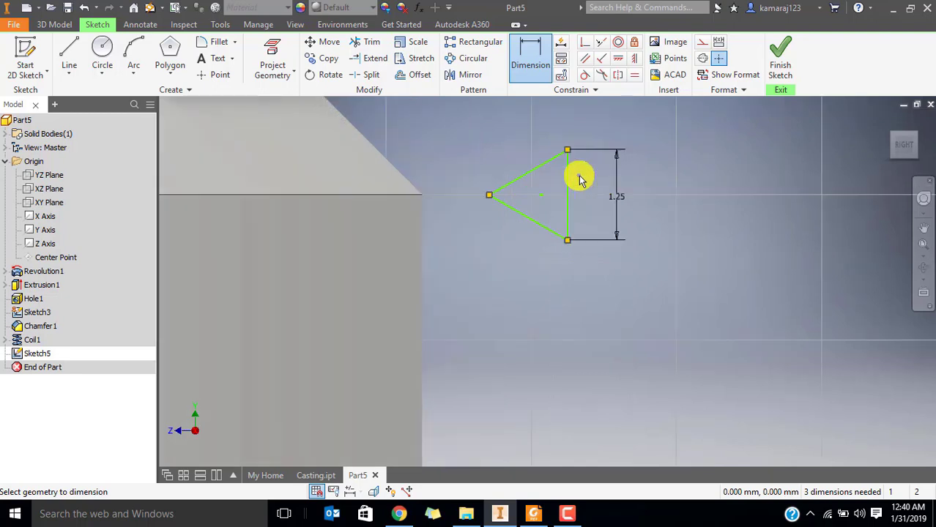
key(Escape)
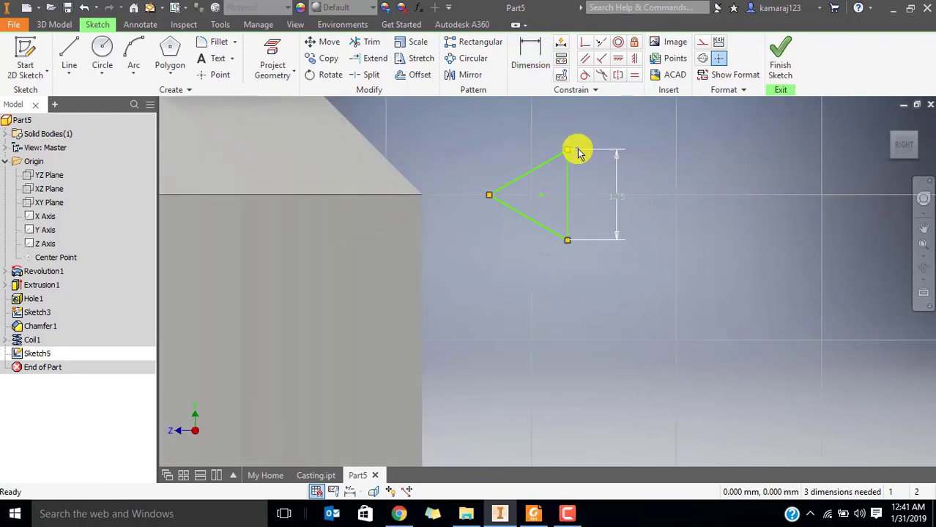
mouse_move(570, 154)
mouse_down()
mouse_move(434, 205)
mouse_move(411, 203)
mouse_move(497, 195)
mouse_up()
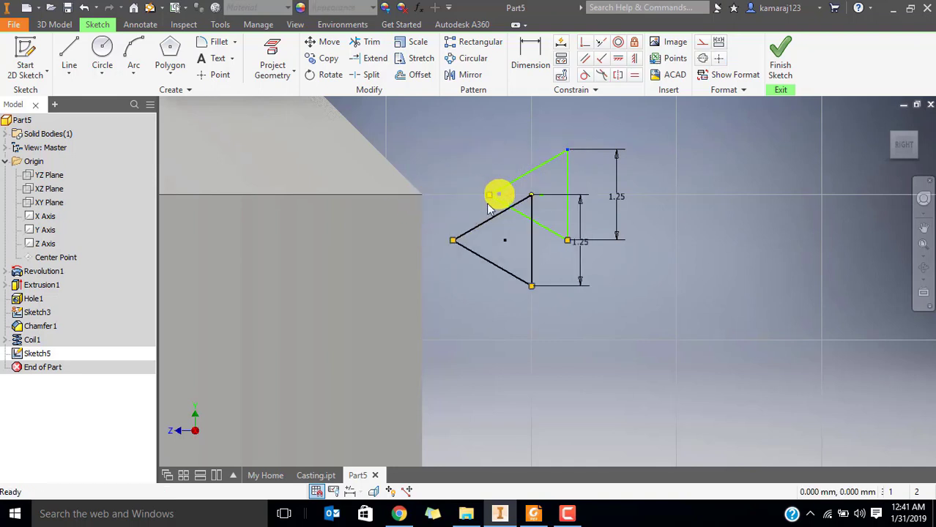
Project the head's vertical outer edge into the sketch and slice the graphics at the sketch plane.
click(271, 57)
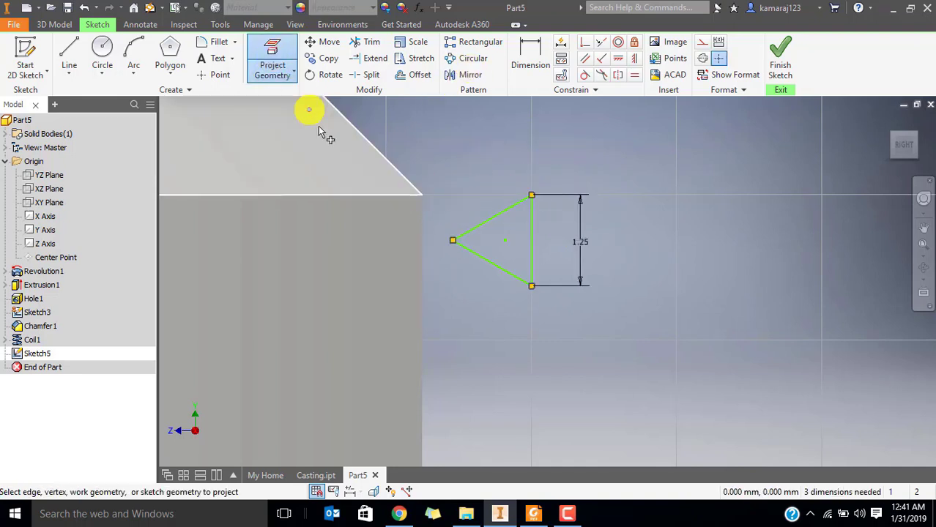
click(424, 212)
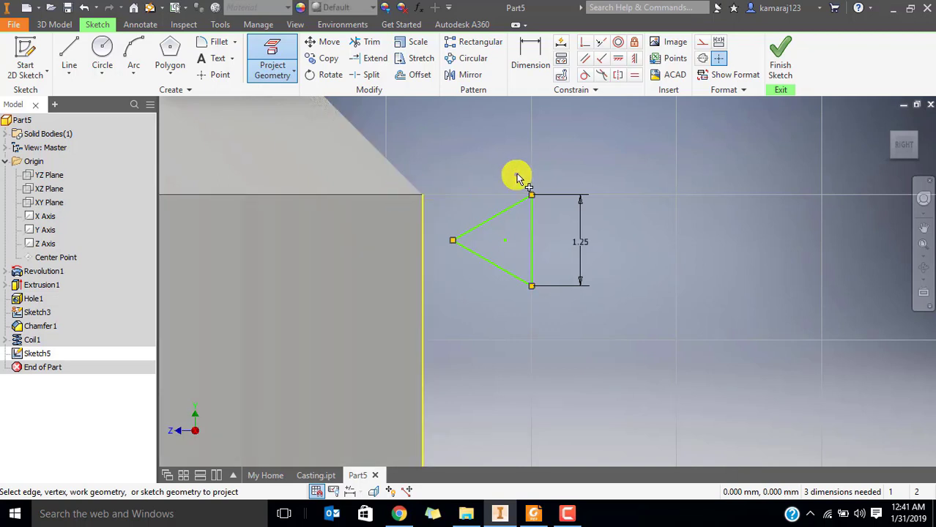
right_click(401, 170)
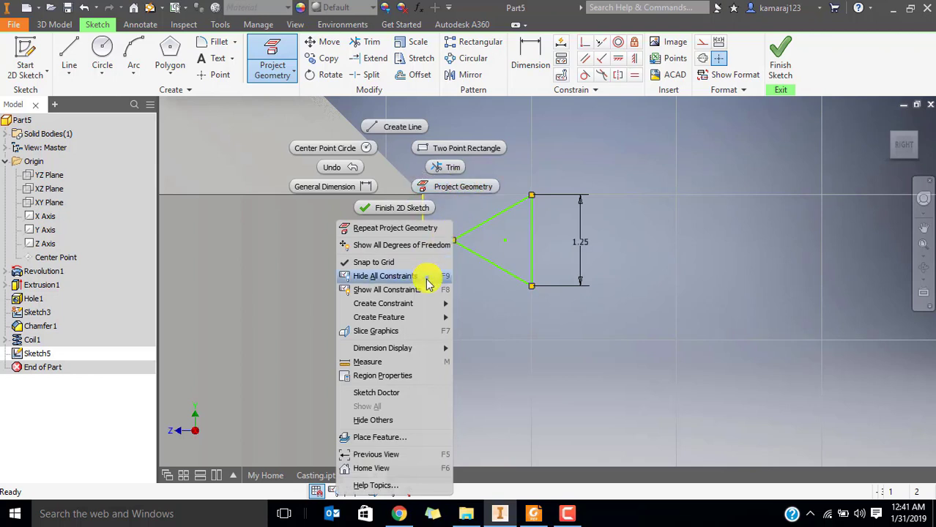
click(374, 330)
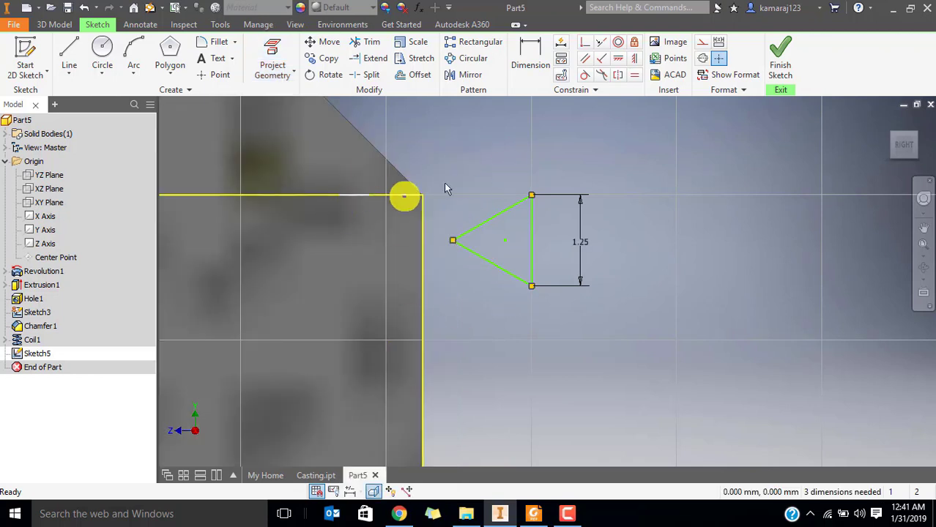
mouse_move(533, 197)
mouse_down()
mouse_move(420, 195)
mouse_move(540, 185)
mouse_up()
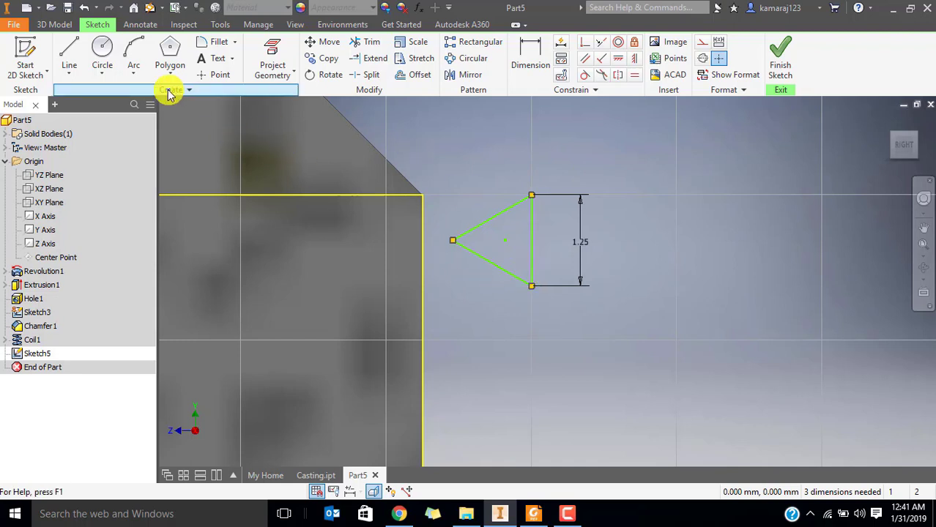
click(217, 74)
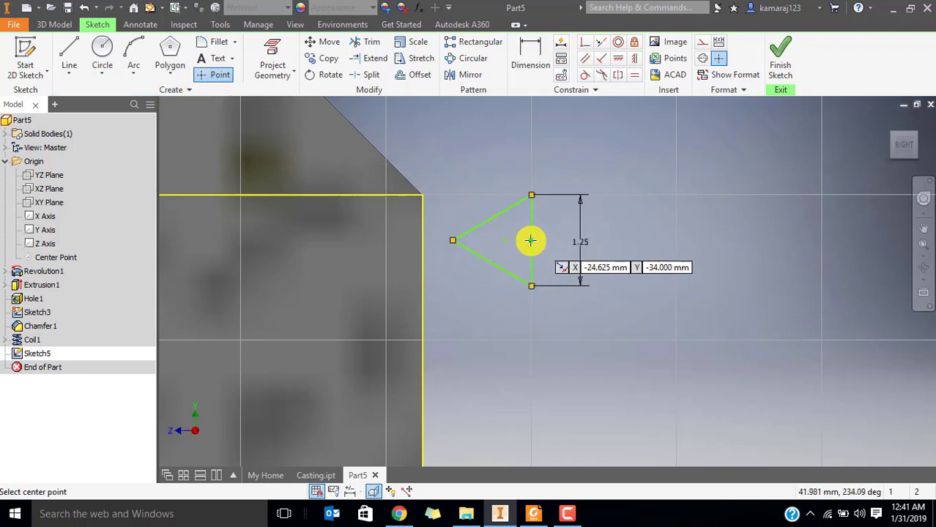
key(Escape)
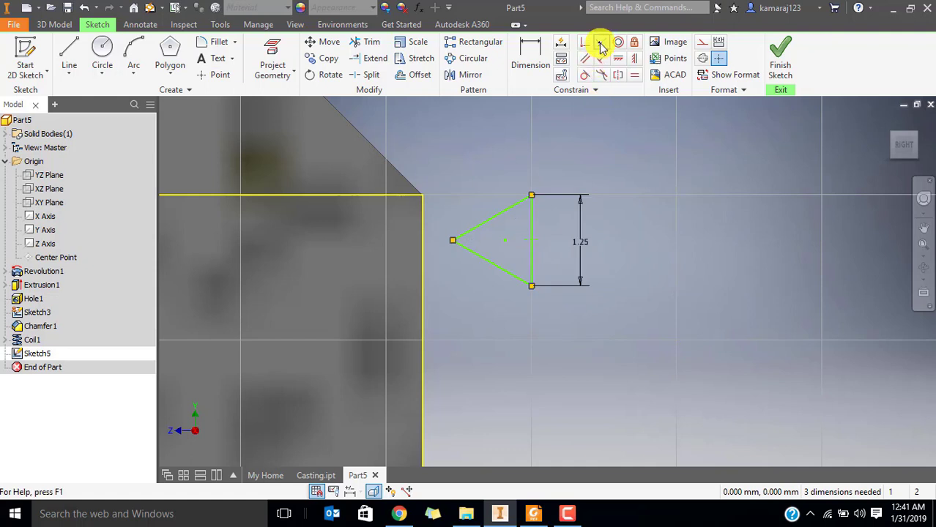
click(600, 42)
click(532, 242)
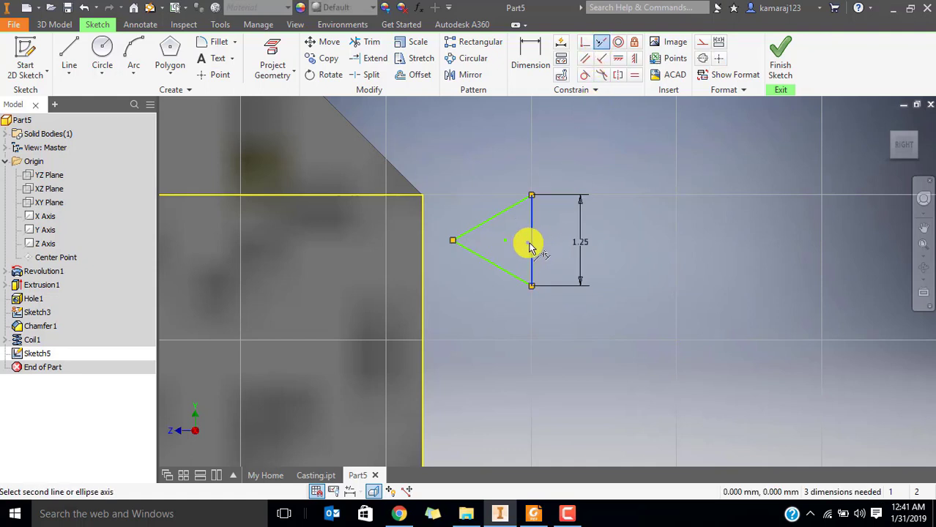
key(Escape)
click(602, 43)
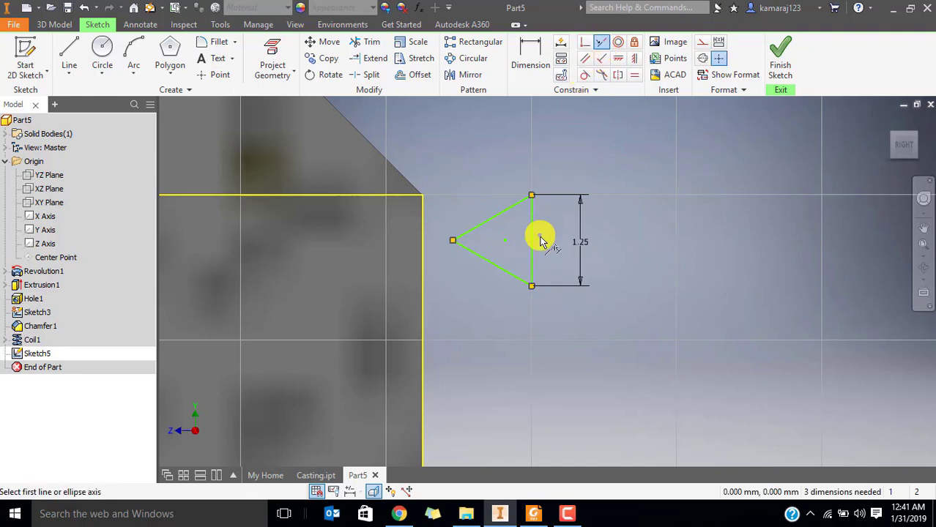
click(531, 246)
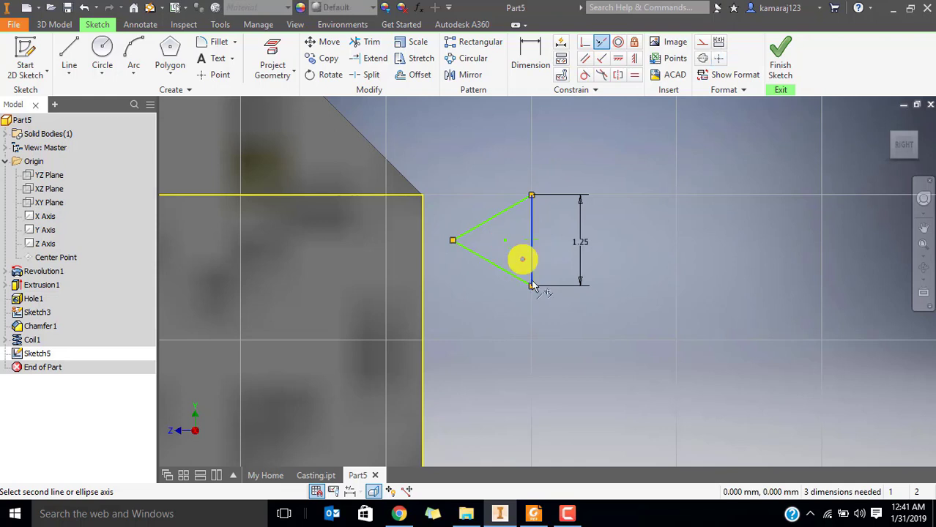
key(Escape)
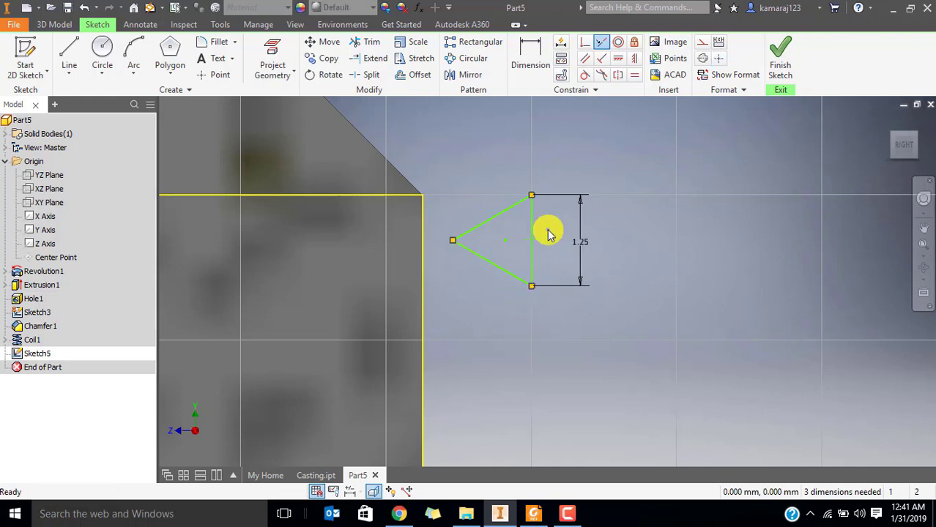
Constrain the midpoint of the triangle's vertical side to the head's upper outer corner, vertex pointing inward, and finish the sketch.
mouse_move(533, 225)
mouse_down()
mouse_move(541, 191)
mouse_move(423, 195)
mouse_up()
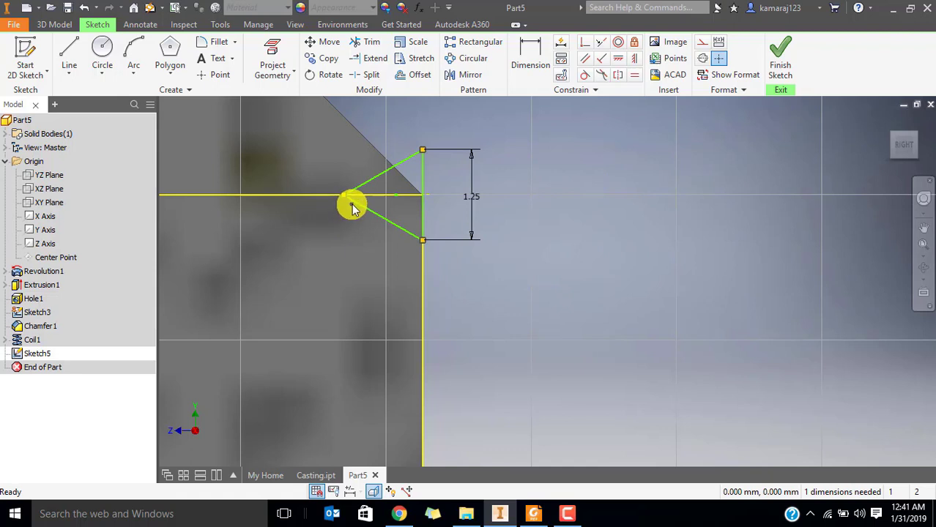
scroll(351, 203, up, 3)
mouse_move(427, 193)
middle_down()
mouse_move(446, 244)
mouse_move(476, 242)
middle_up()
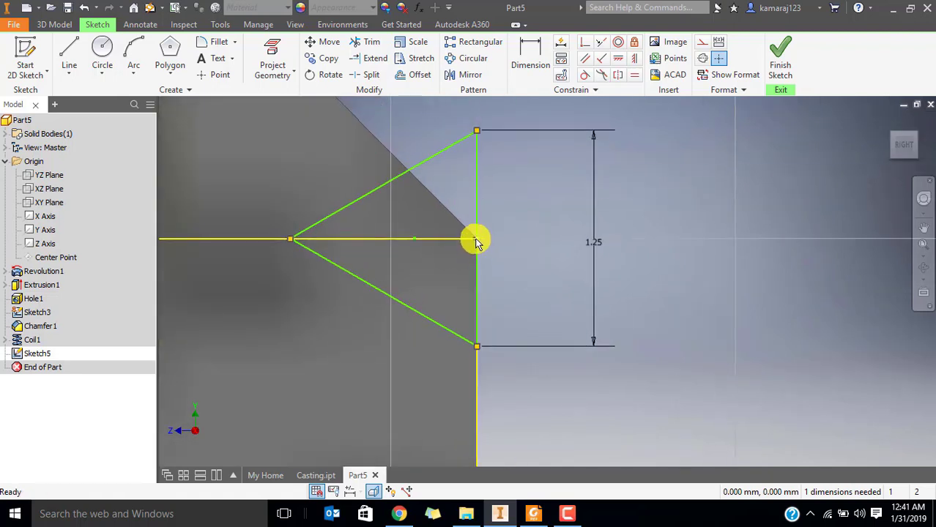
scroll(430, 197, down, 4)
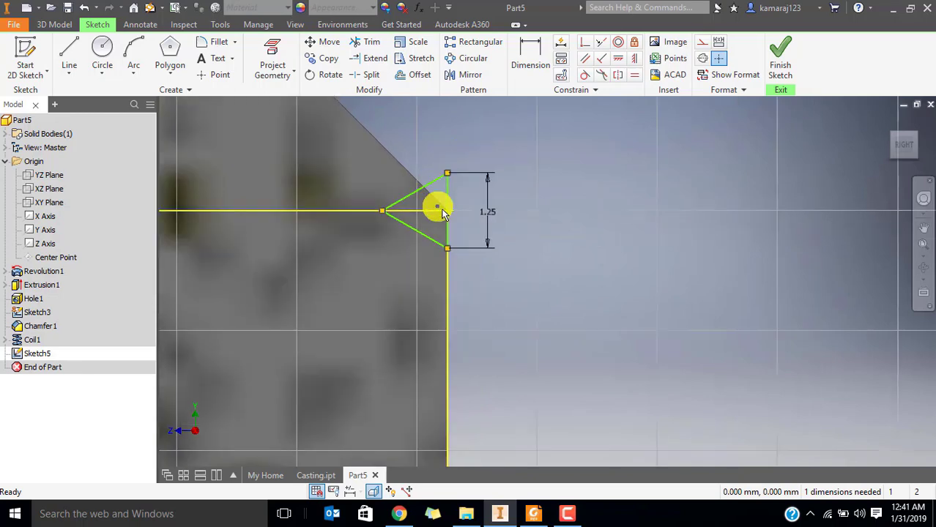
click(785, 61)
Start a coil from the triangle profile around the origin Y axis and reverse its direction so it runs down the head.
scroll(505, 213, up, 5)
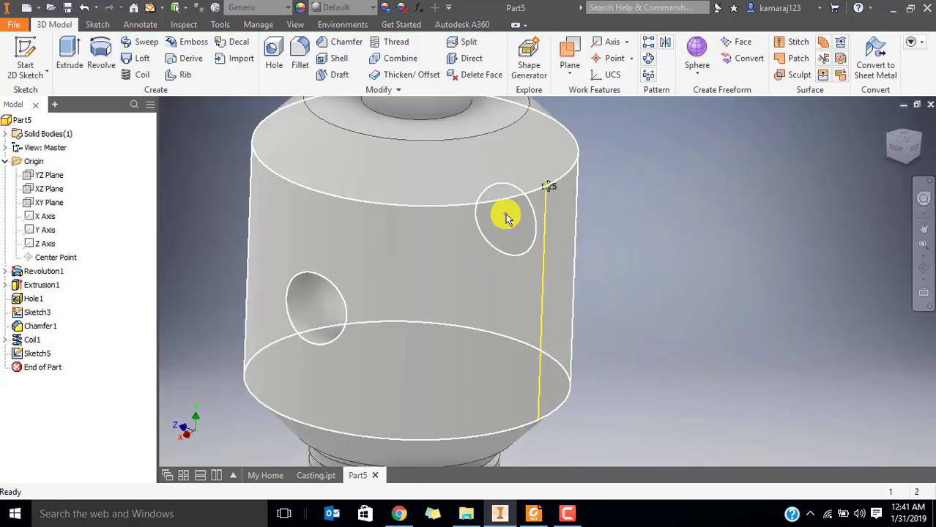
scroll(596, 183, down, 5)
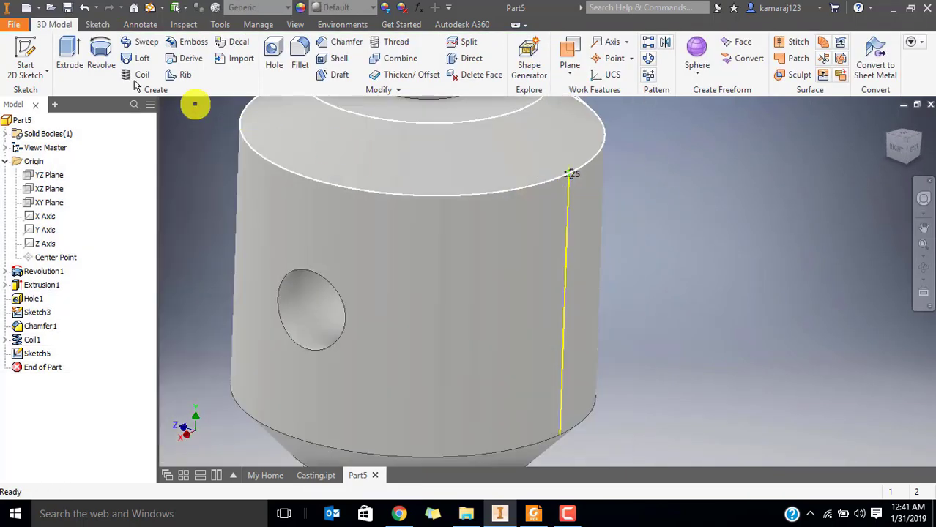
click(138, 76)
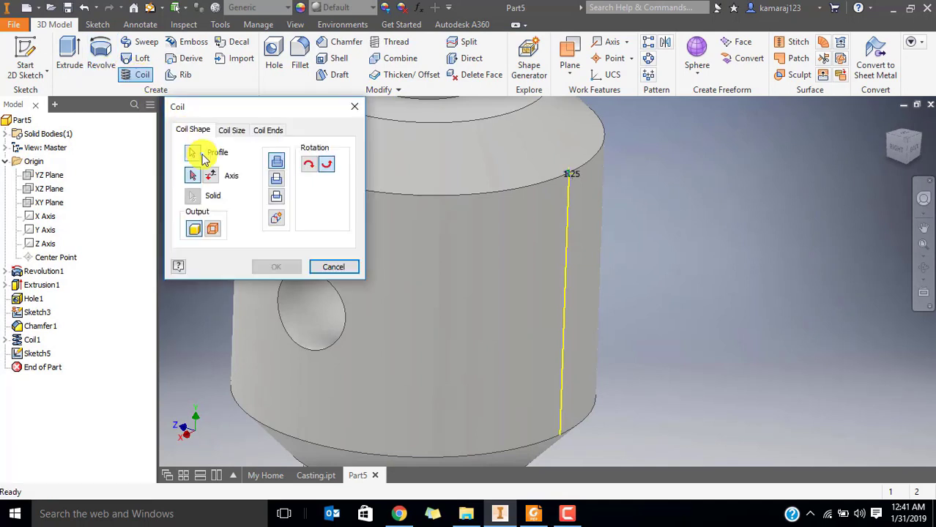
scroll(547, 184, up, 3)
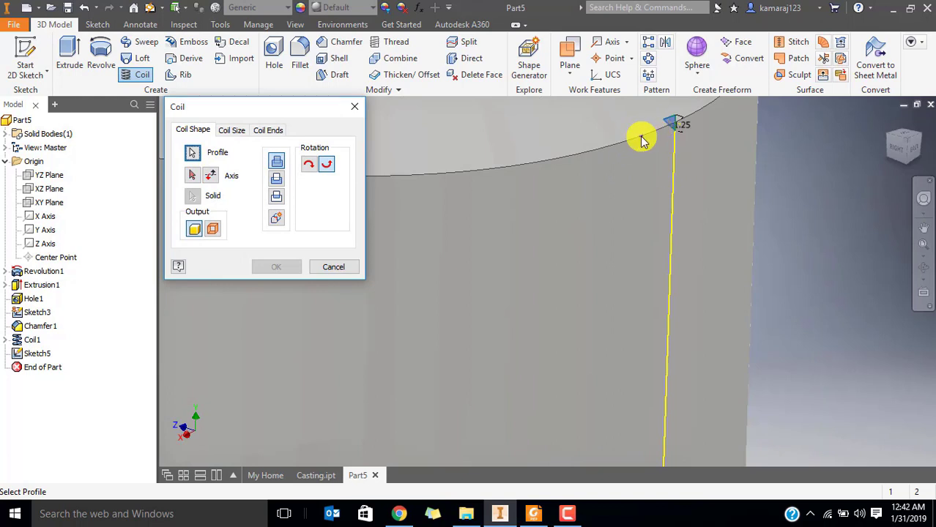
click(192, 175)
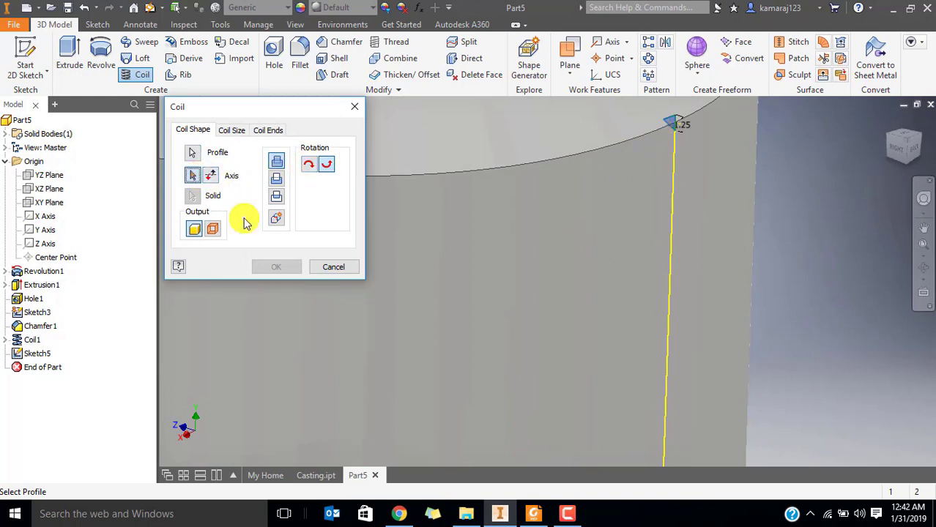
scroll(495, 293, down, 4)
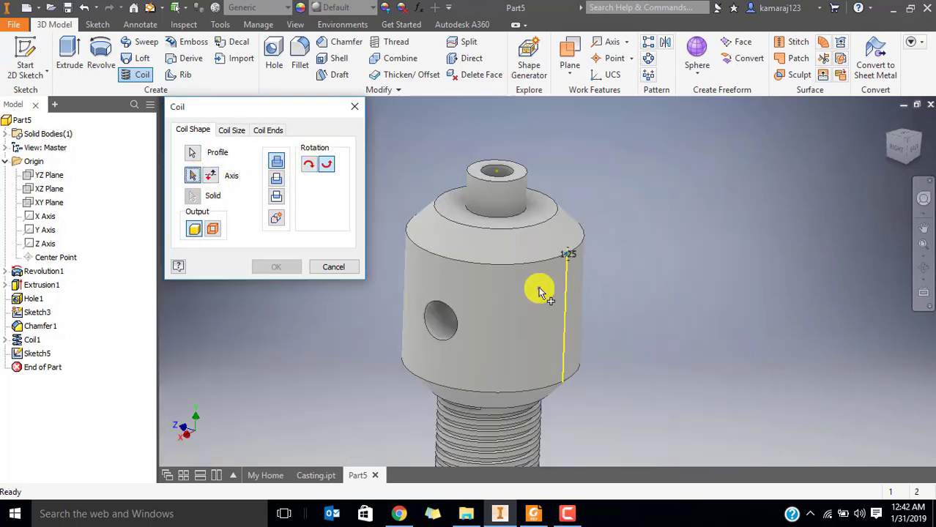
click(41, 231)
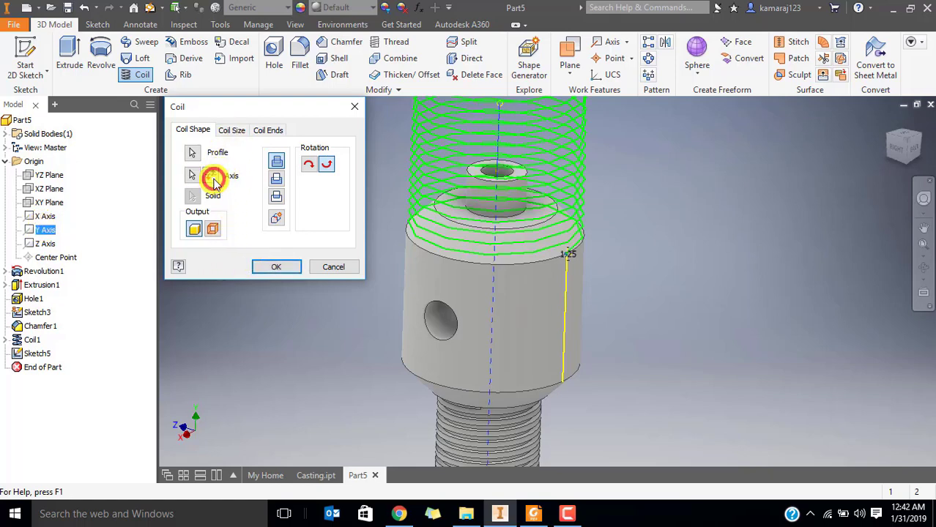
click(212, 178)
Check the head's length in the lab manual drawing and set the coil's height to 50 mm.
click(231, 130)
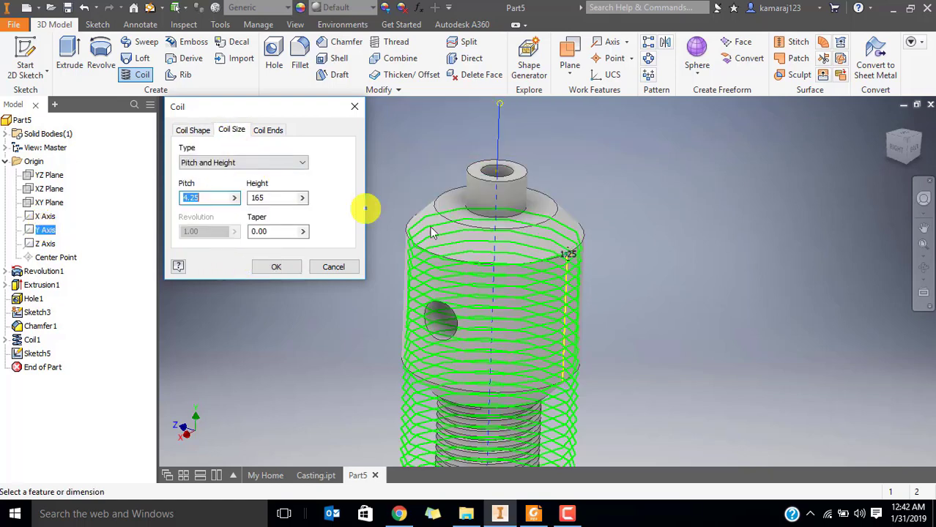
click(533, 514)
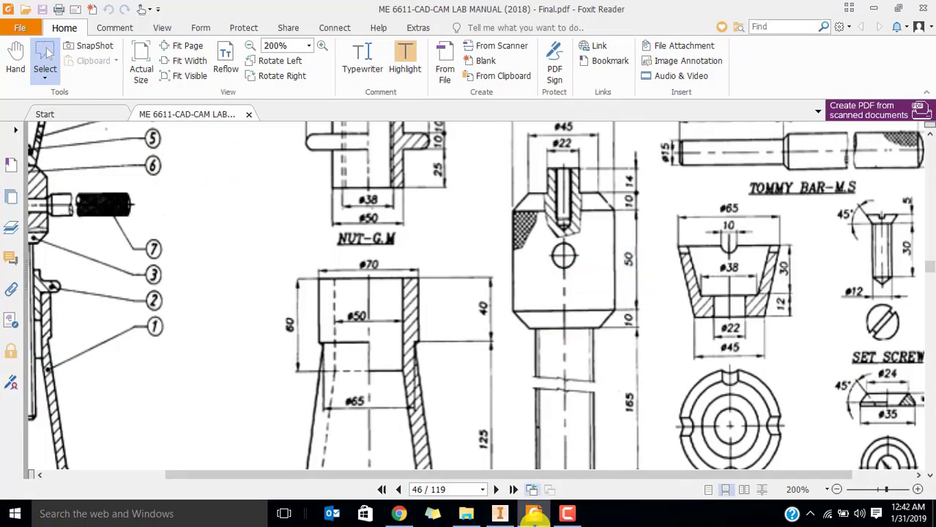
click(533, 507)
double_click(262, 198)
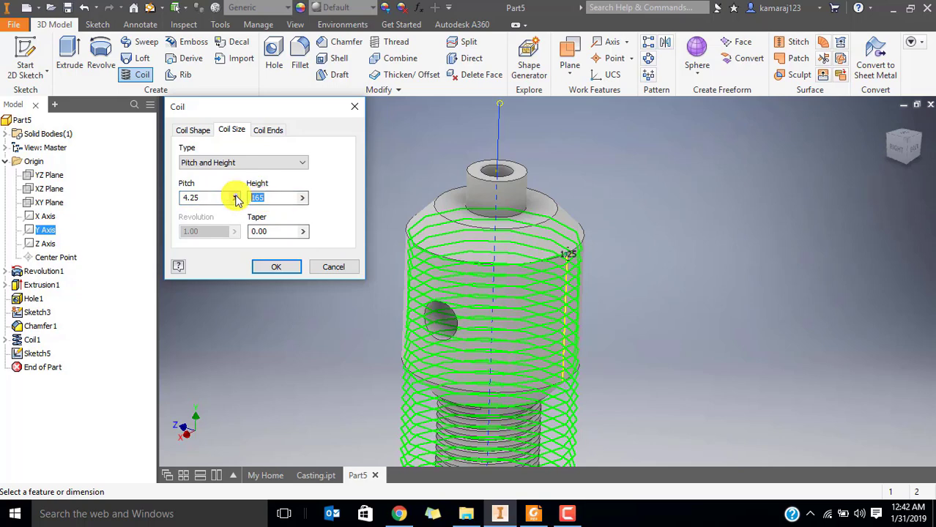
click(234, 198)
text(50)
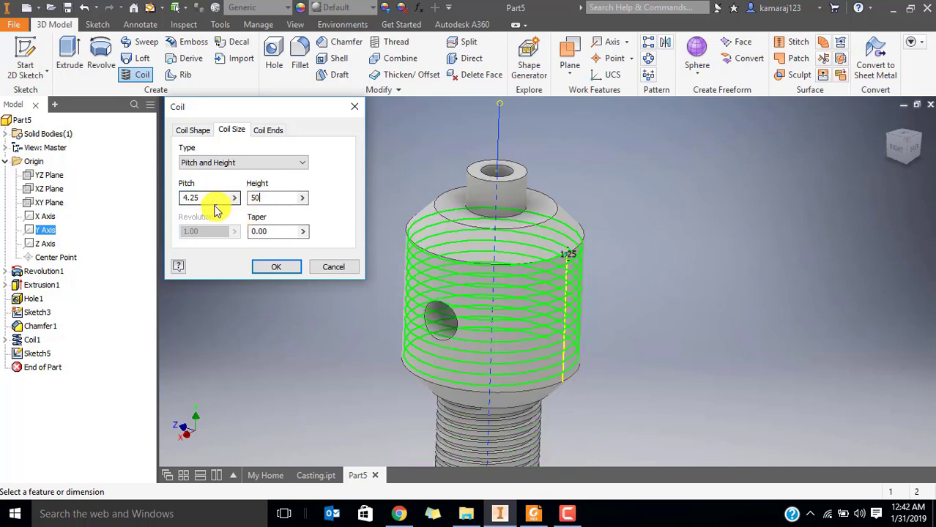
Define the coil by revolution and height with 0.2 revolution and create it as a cut in the head.
double_click(187, 198)
click(210, 163)
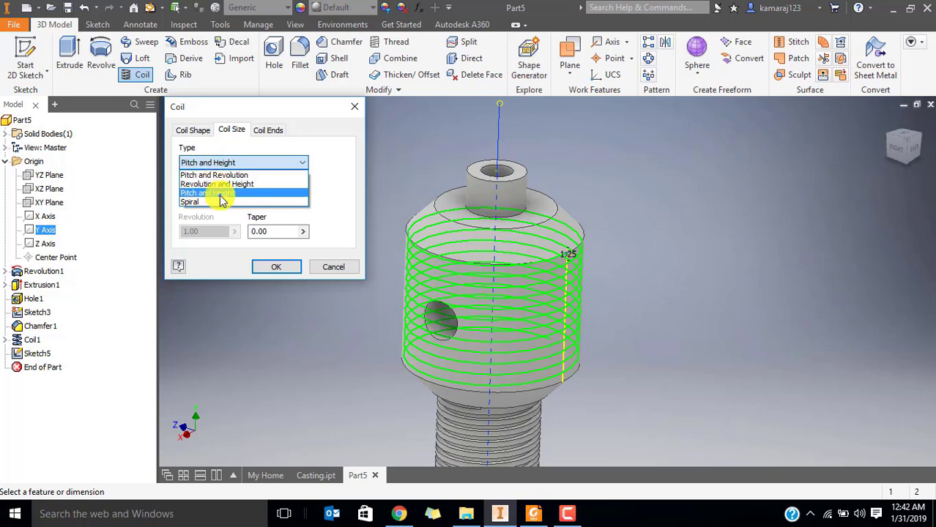
click(220, 183)
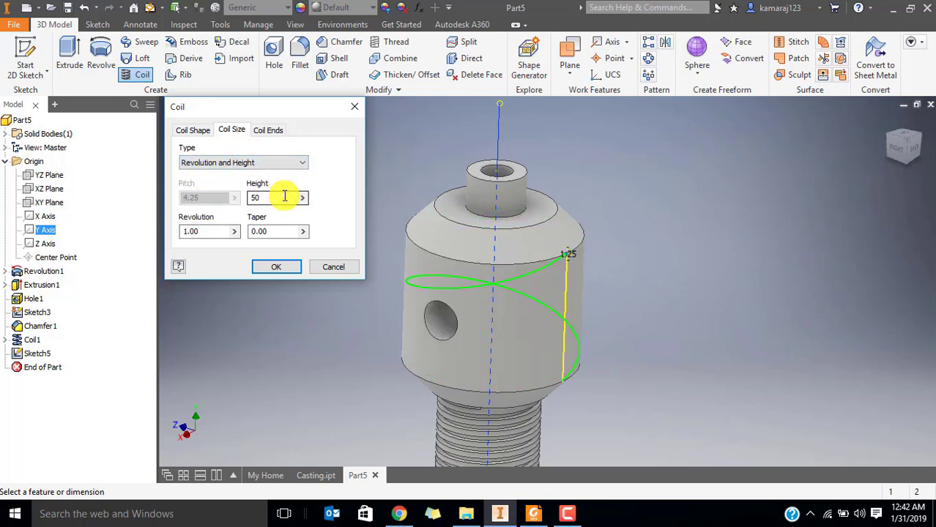
drag(209, 230, 173, 232)
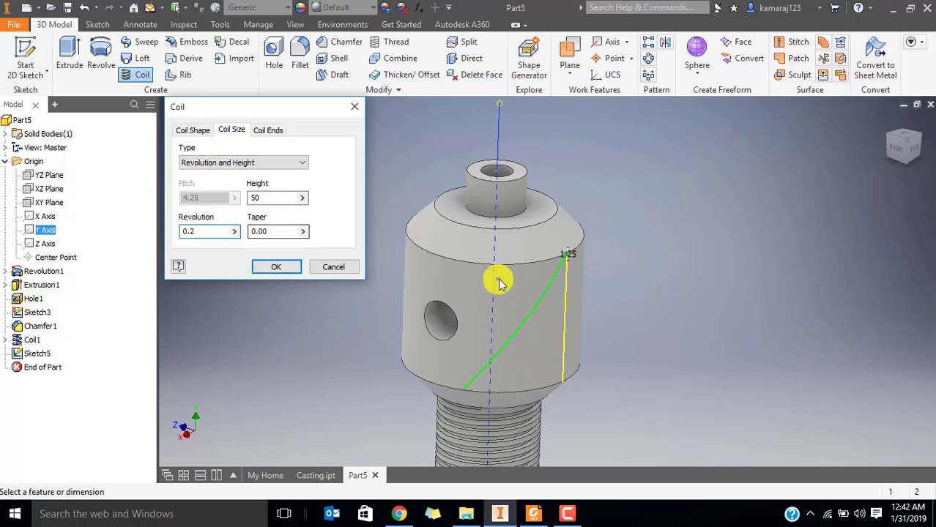
scroll(562, 258, up, 2)
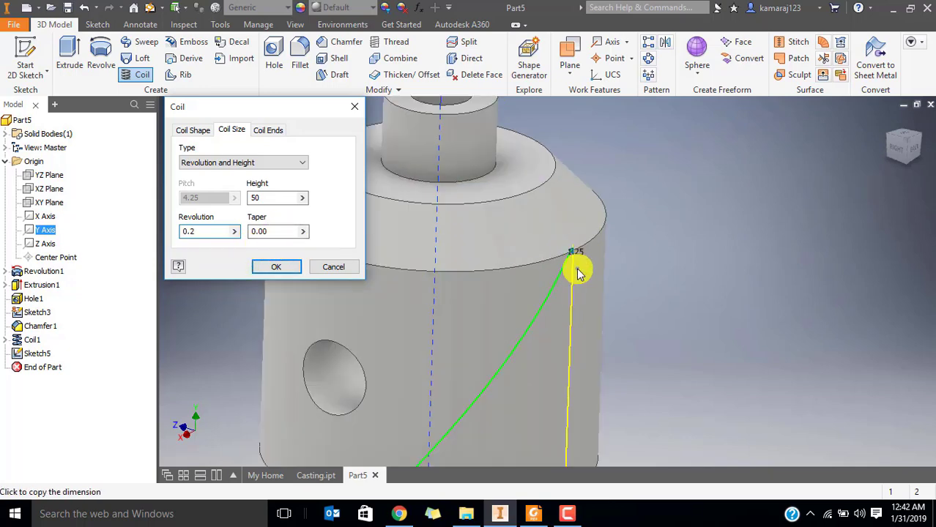
scroll(592, 310, down, 2)
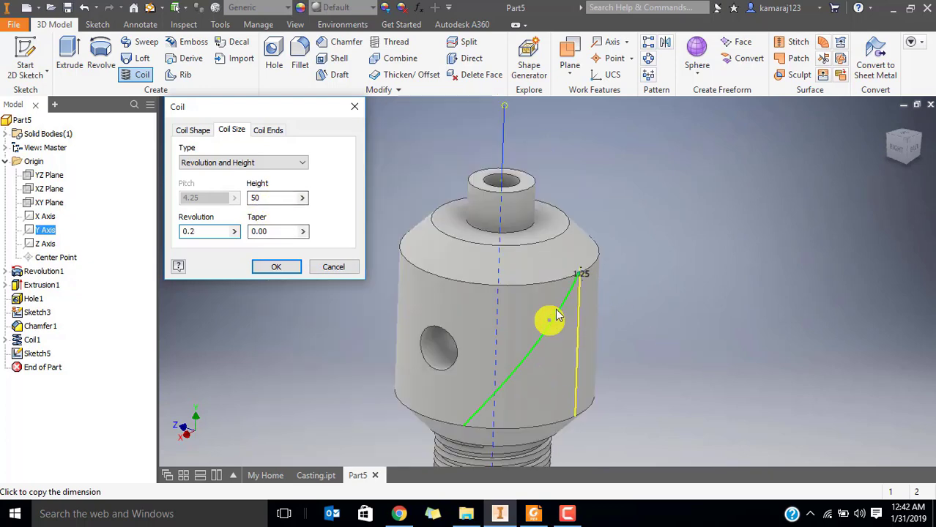
click(211, 130)
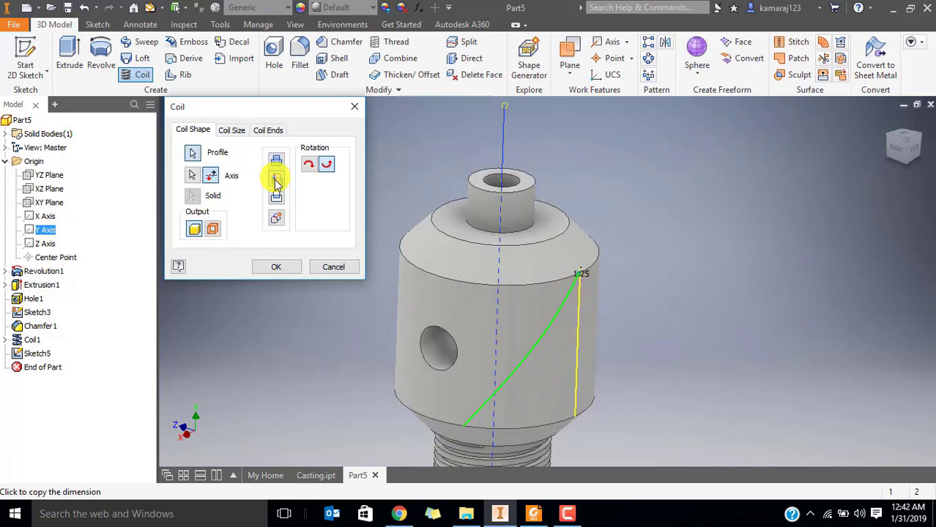
click(286, 265)
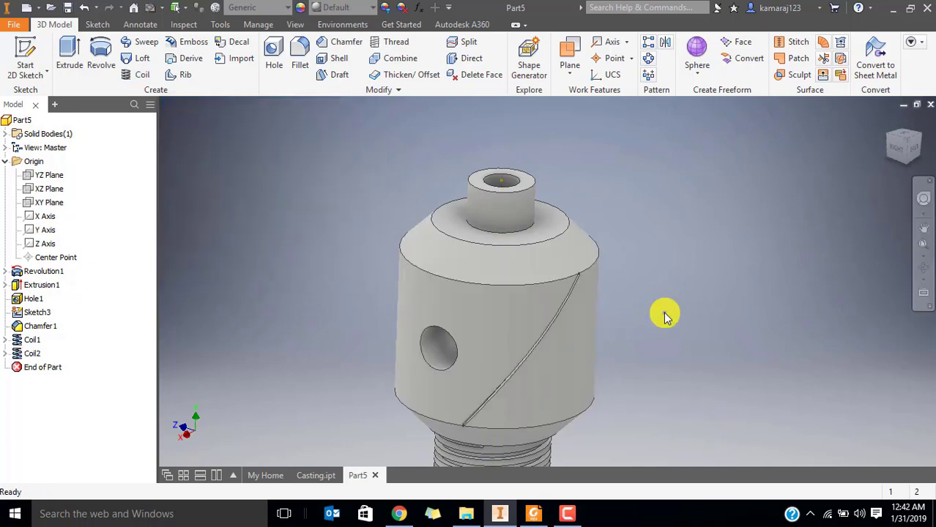
Inspect the helical groove on the head, close up at its upper end and from the back.
scroll(654, 320, down, 5)
middle_drag(323, 230, 610, 207)
scroll(599, 161, down, 2)
scroll(598, 183, up, 3)
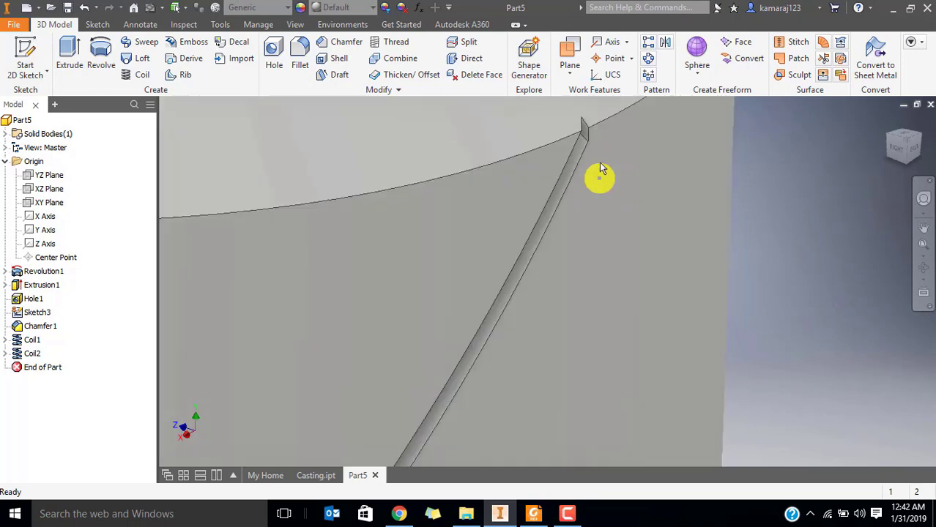
scroll(575, 216, down, 8)
shift+middle_drag(516, 357, 491, 205)
scroll(527, 242, up, 5)
scroll(404, 286, down, 5)
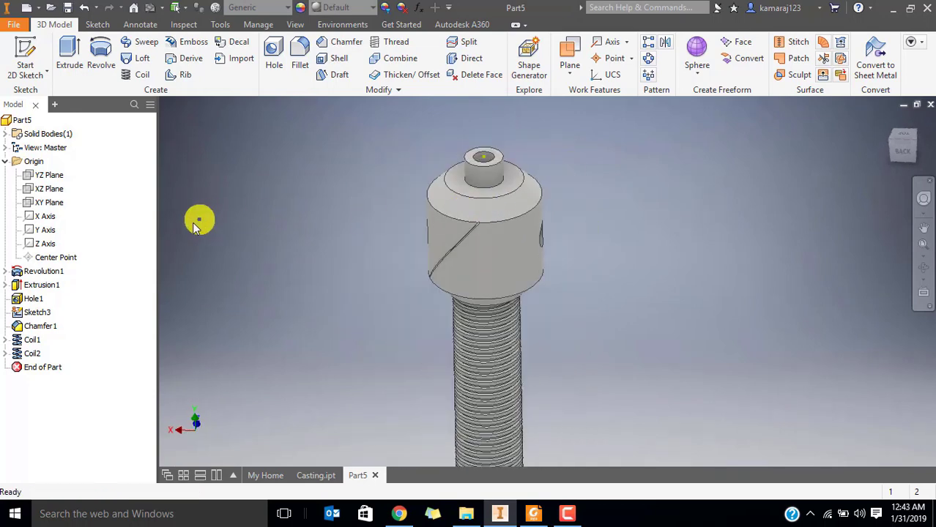
Set up a circular pattern of the helical groove around the origin Y axis with 80 occurrences over 360 degrees.
click(45, 230)
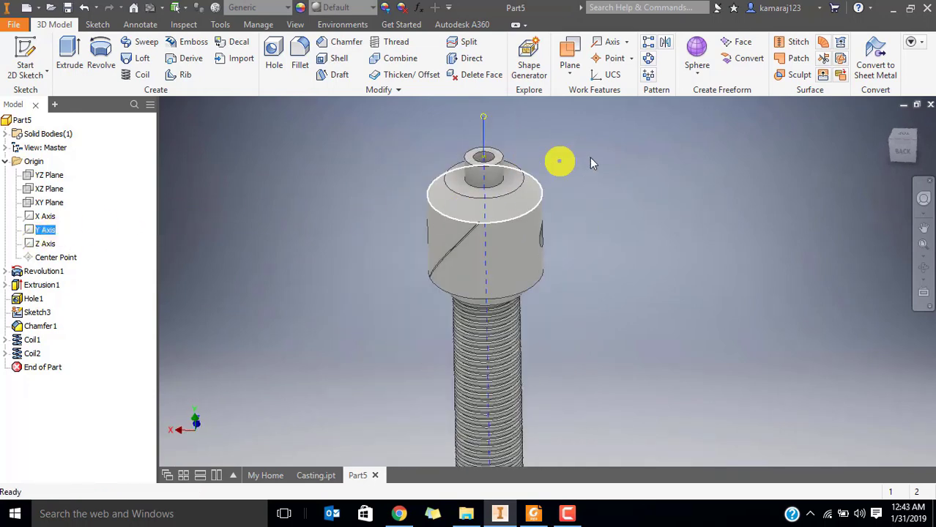
click(651, 61)
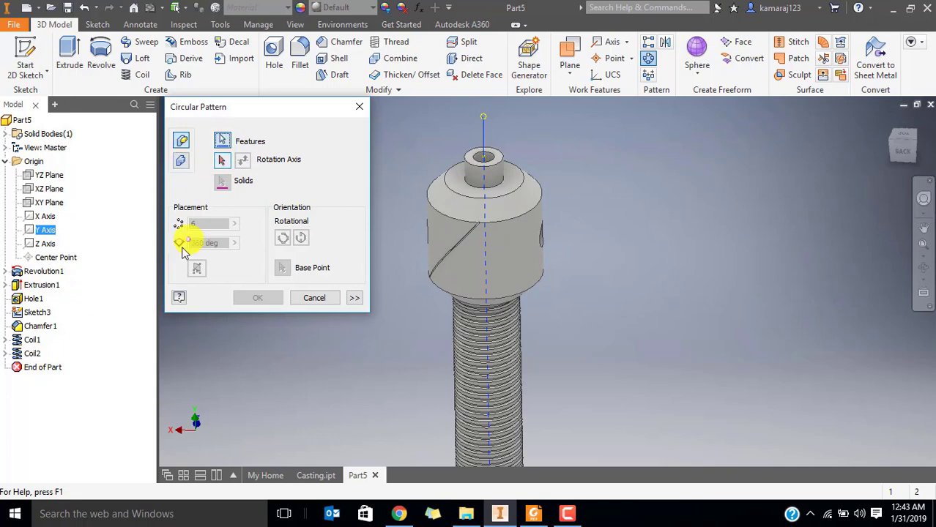
click(31, 354)
scroll(400, 214, up, 3)
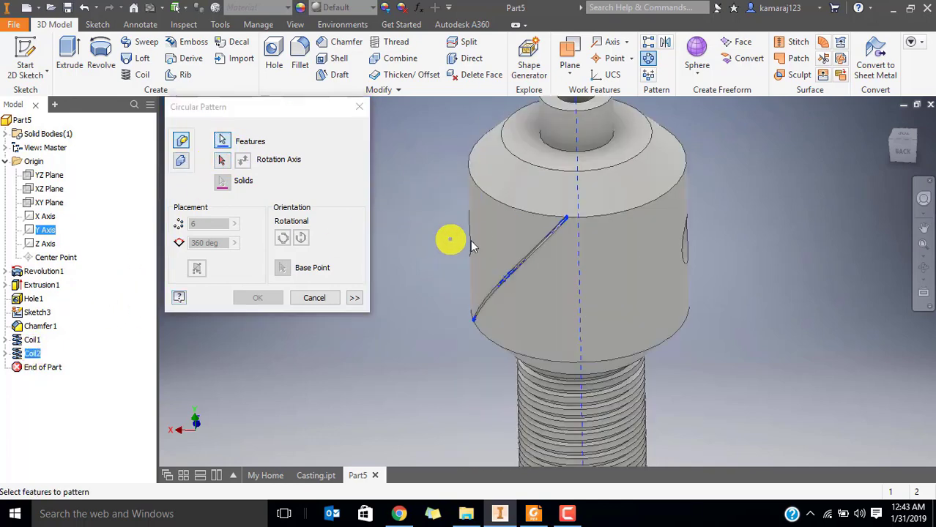
click(226, 161)
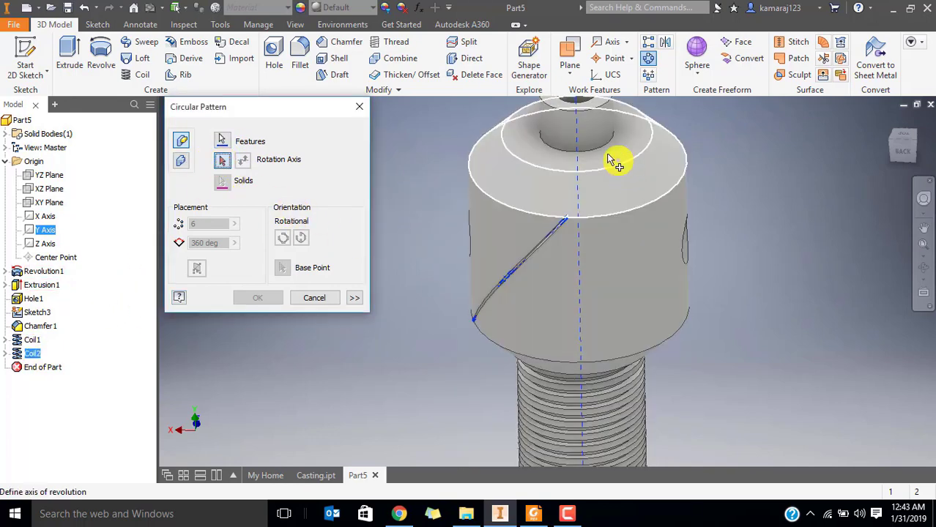
click(62, 233)
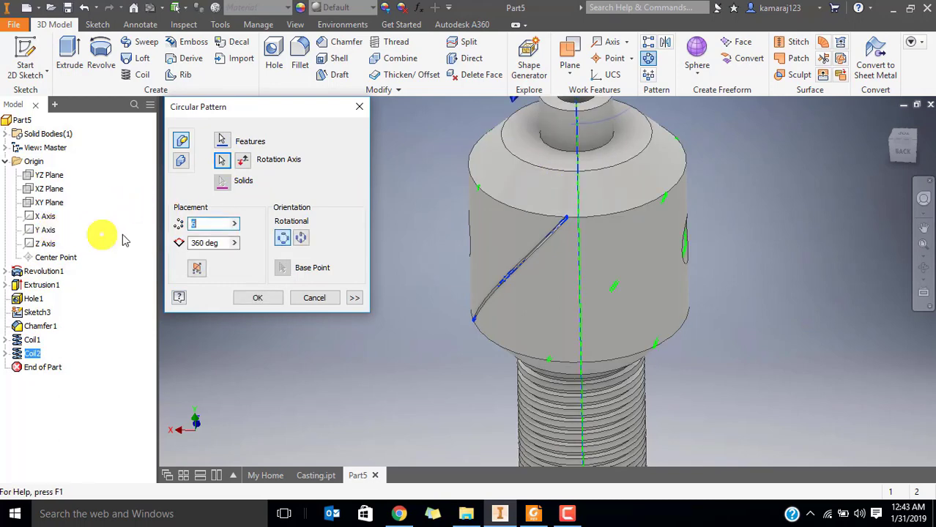
scroll(476, 220, down, 2)
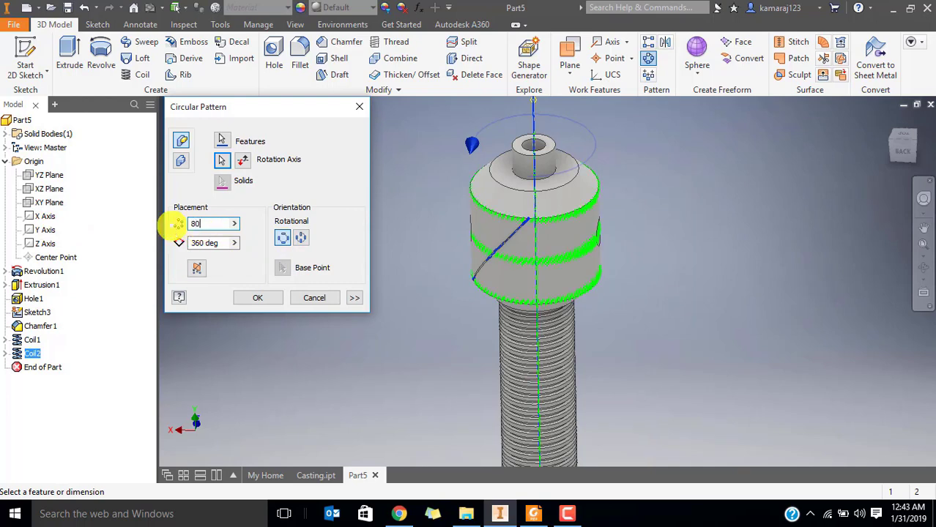
scroll(627, 309, up, 3)
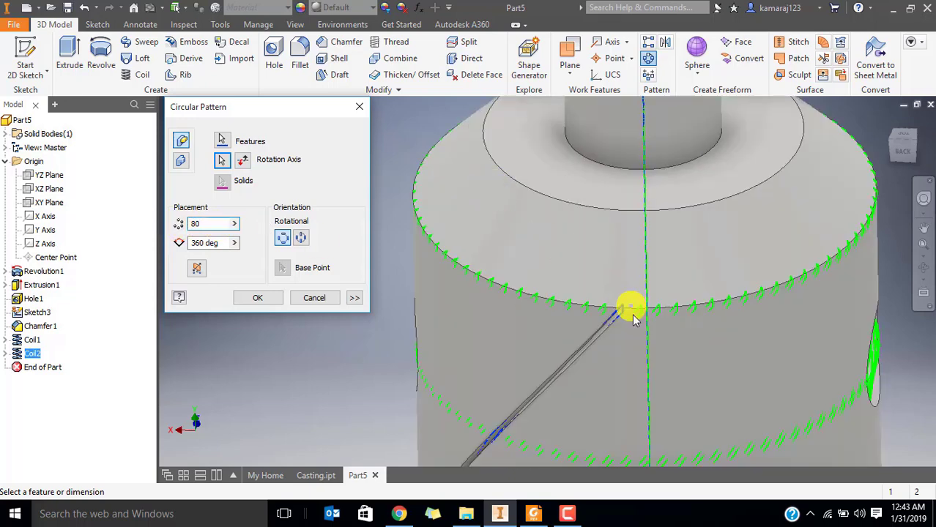
scroll(641, 326, up, 2)
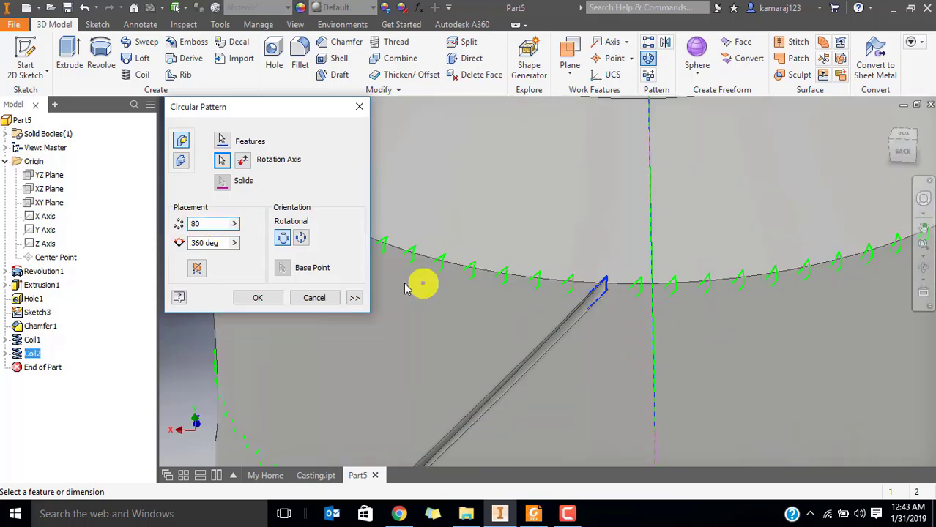
Preview the groove pattern with fixed orientation, return it to rotational orientation and create the pattern.
click(301, 238)
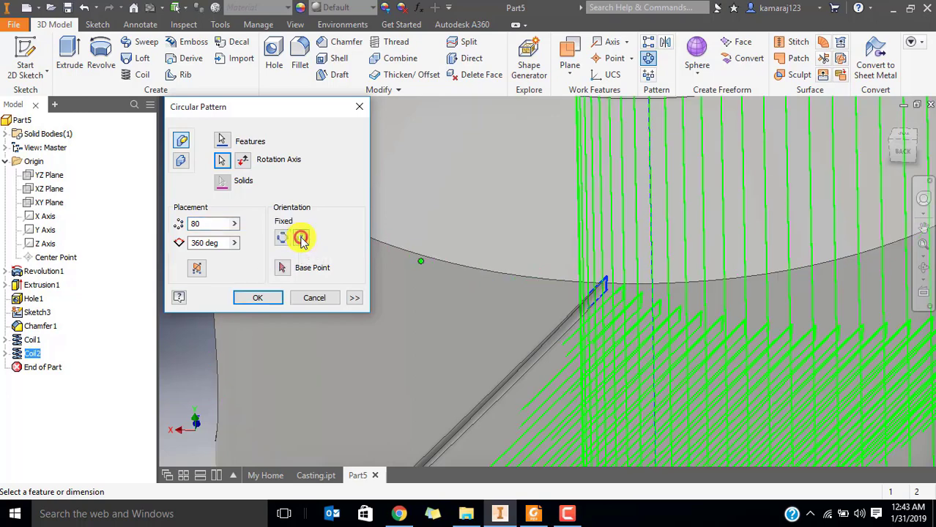
scroll(777, 255, down, 4)
scroll(826, 279, up, 3)
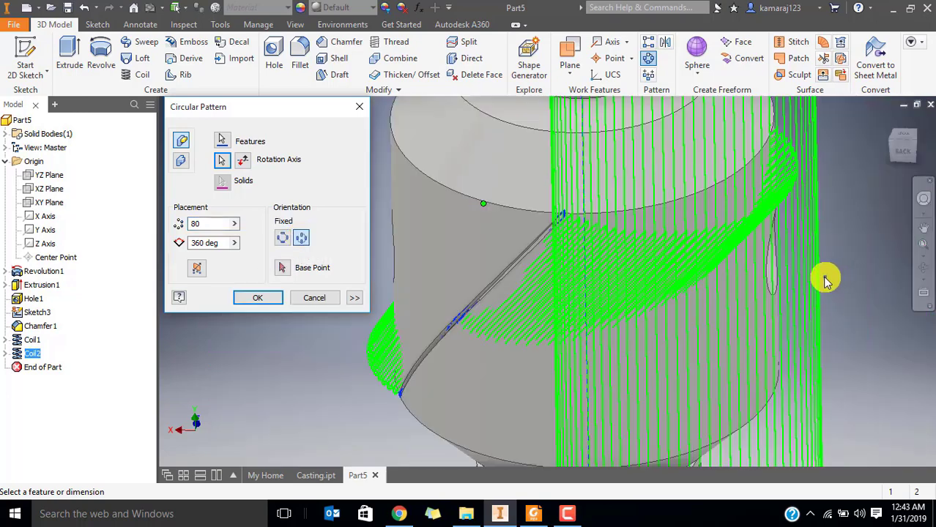
click(283, 238)
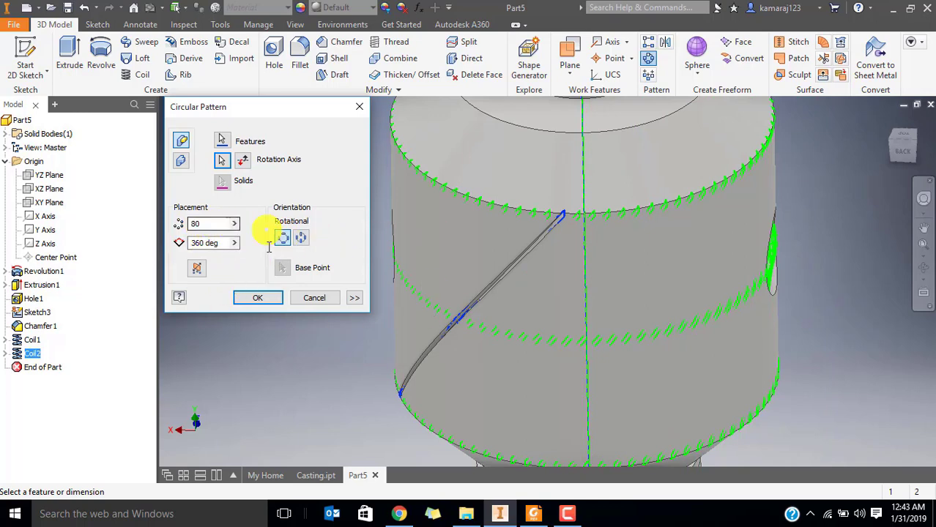
click(256, 299)
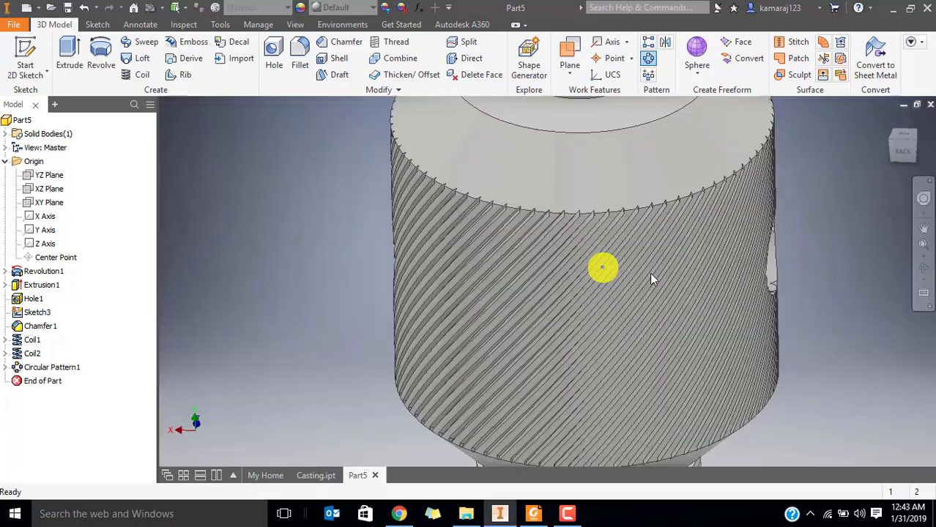
Edit the circular pattern of the helical groove to increase its number of occurrences.
scroll(653, 272, down, 3)
scroll(601, 294, up, 5)
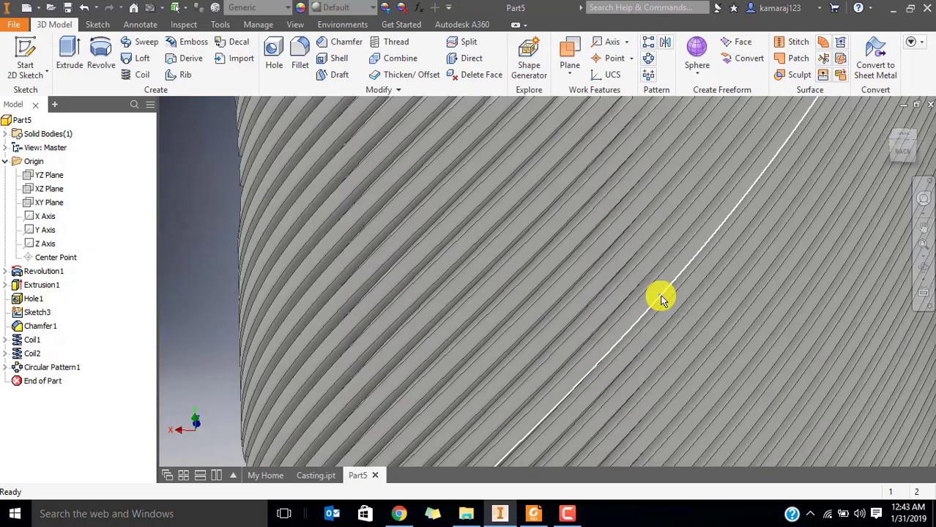
mouse_move(661, 300)
shift+middle_down()
mouse_move(660, 329)
mouse_move(653, 305)
mouse_move(662, 313)
shift+middle_up()
scroll(667, 320, down, 5)
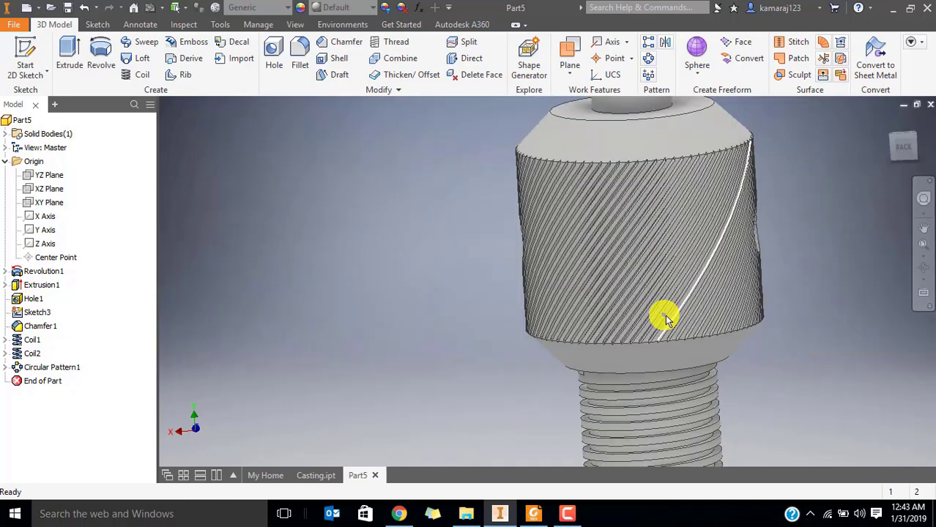
scroll(665, 315, up, 5)
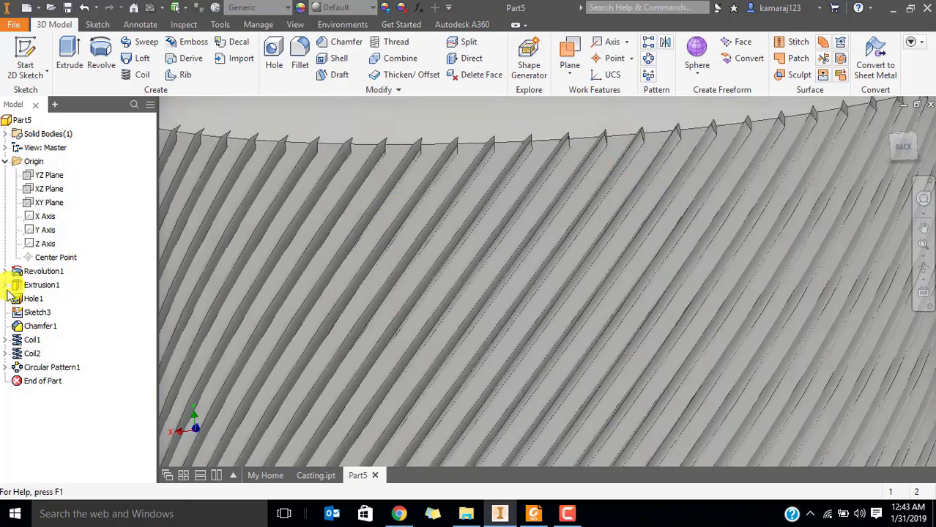
right_click(31, 367)
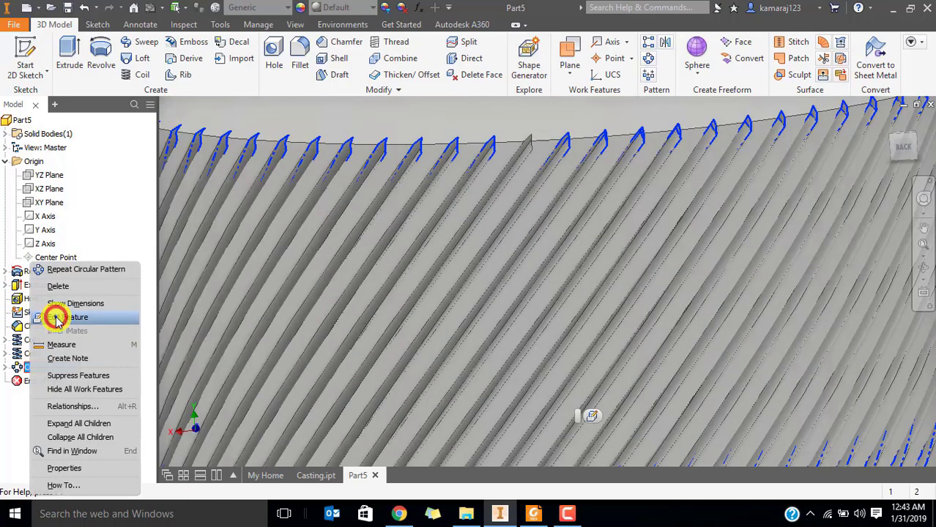
click(56, 318)
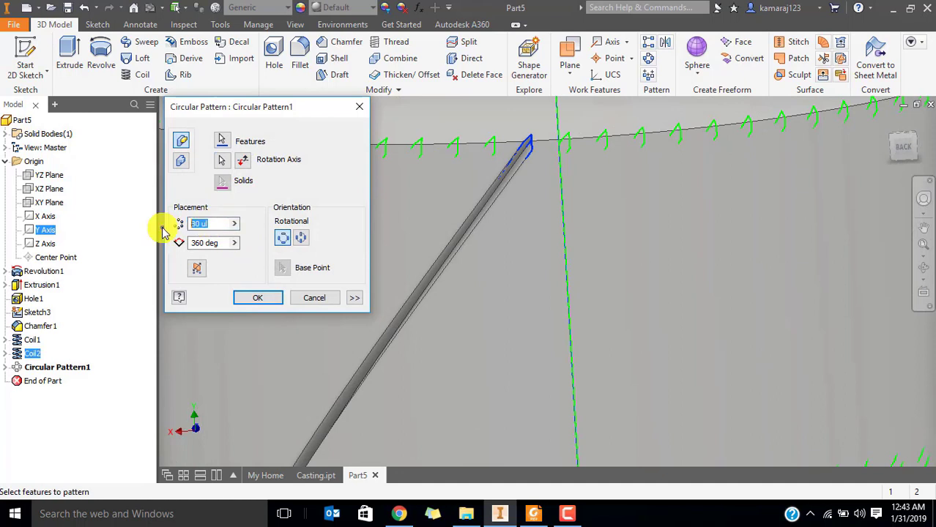
key(Return)
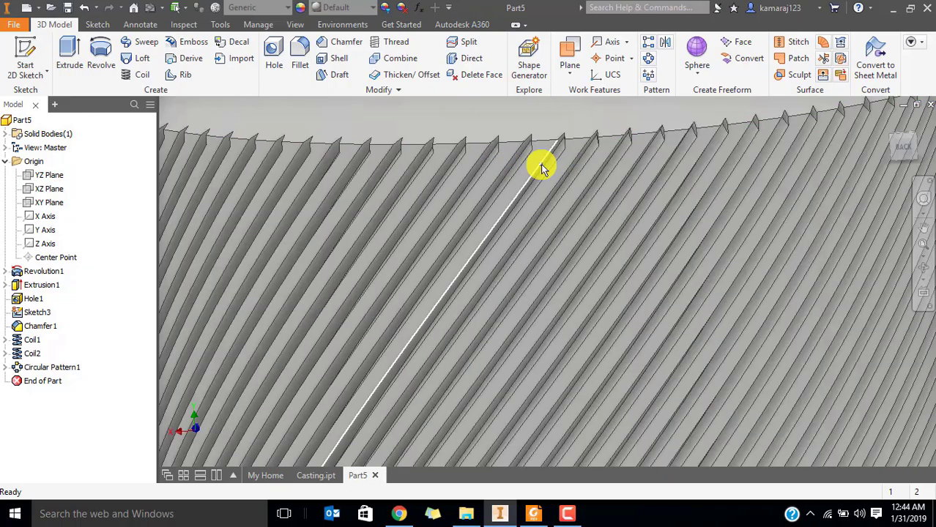
Examine the spacing of the patterned helical grooves around the head, close up and from above and below.
scroll(674, 293, up, 5)
middle_drag(727, 341, 652, 234)
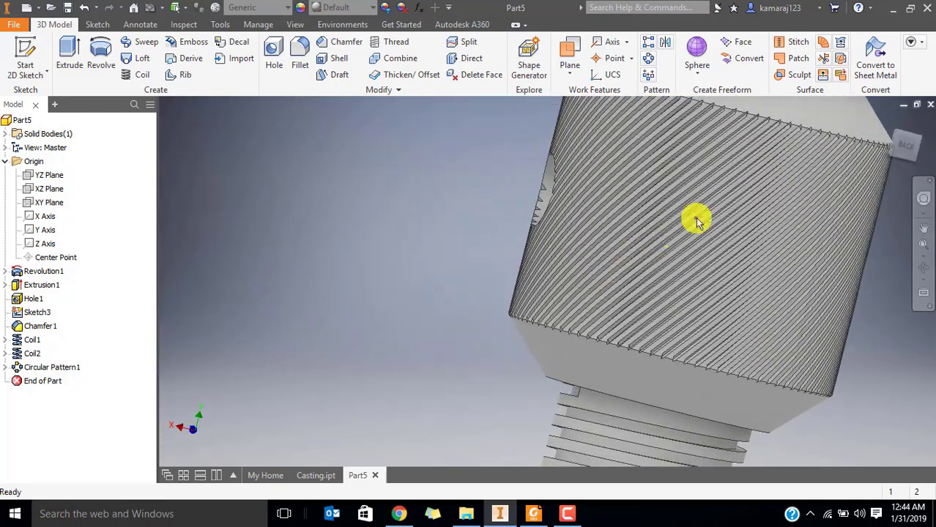
scroll(732, 213, up, 3)
scroll(759, 208, down, 5)
shift+middle_drag(759, 209, 610, 238)
scroll(522, 245, up, 4)
scroll(417, 303, down, 4)
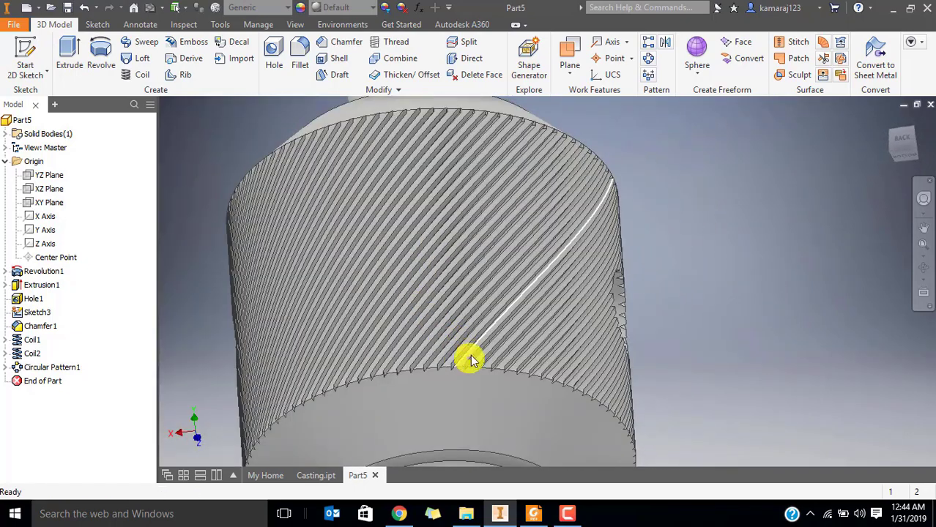
scroll(391, 224, up, 3)
shift+middle_drag(390, 224, 411, 235)
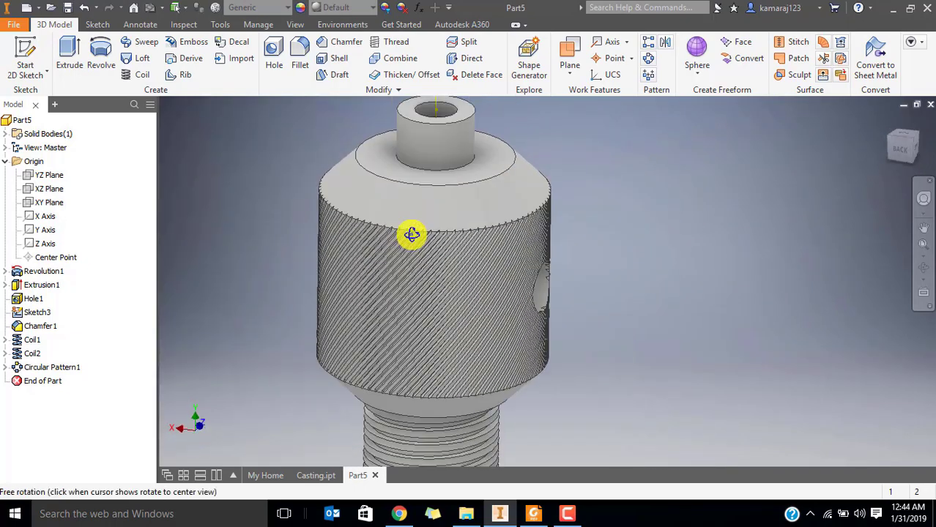
Create a midplane work plane between the head's upper flat face and the annular face where the threaded shank begins.
click(575, 73)
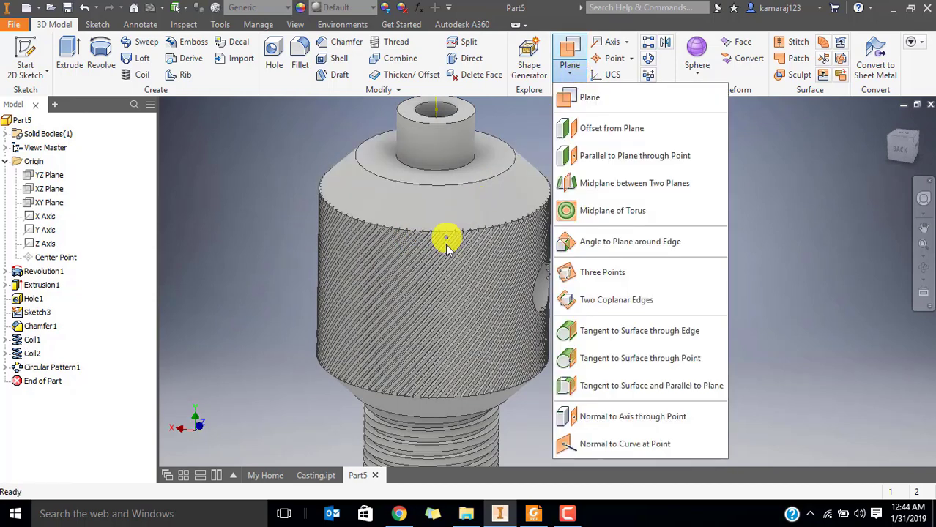
click(594, 183)
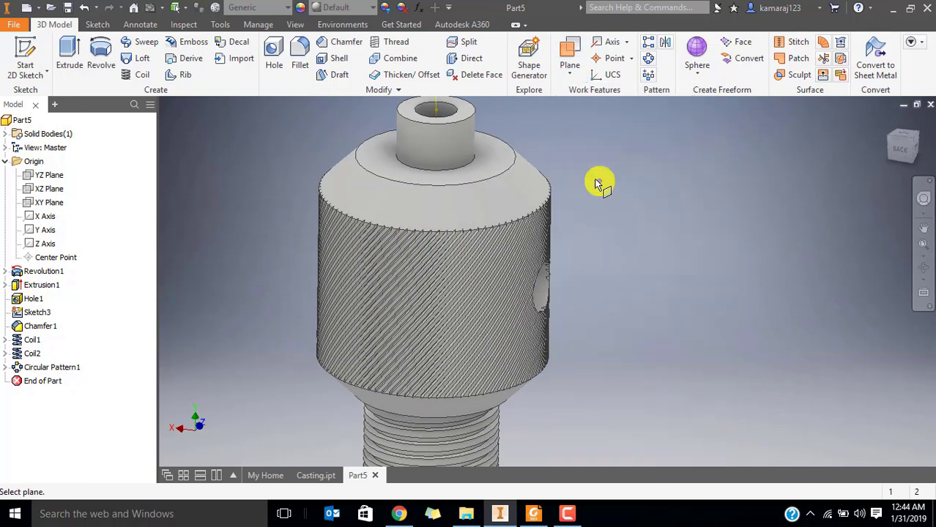
click(495, 167)
shift+middle_drag(533, 297, 508, 360)
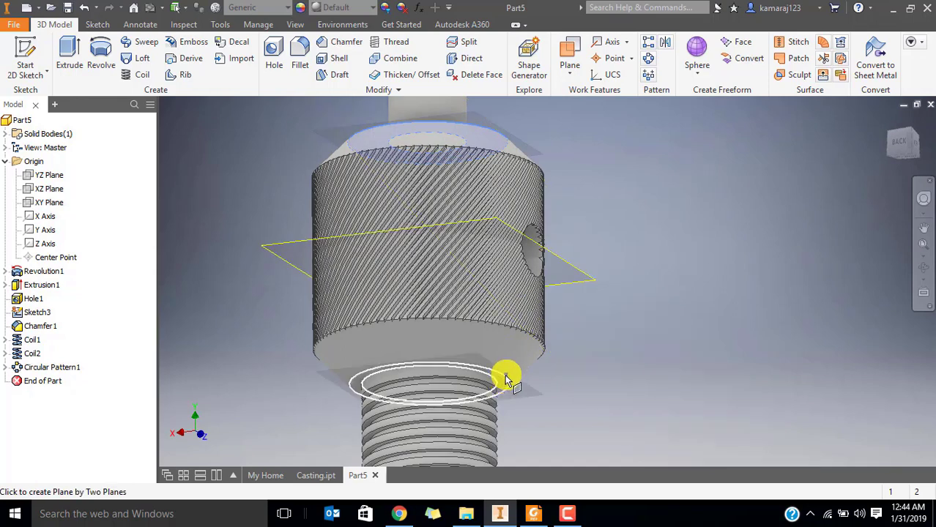
click(503, 383)
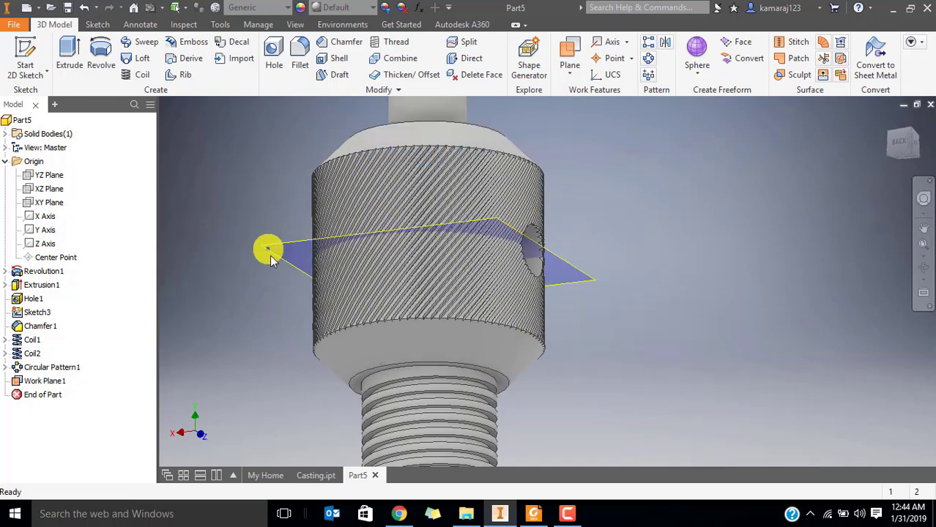
Mirror the circular pattern of helical grooves about the head's midplane work plane to cross the grooves into diamond knurling.
click(295, 247)
shift+middle_drag(608, 178, 651, 160)
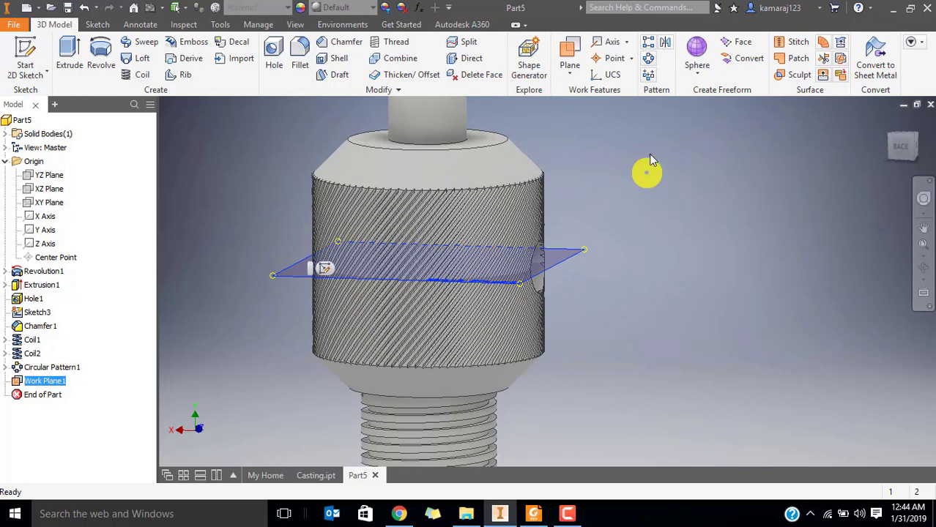
click(666, 48)
drag(309, 105, 233, 91)
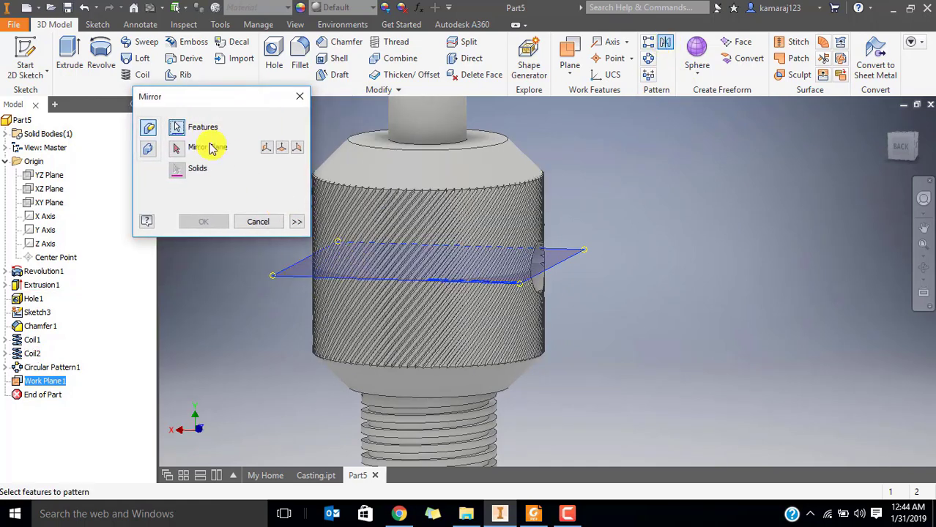
click(179, 158)
click(305, 277)
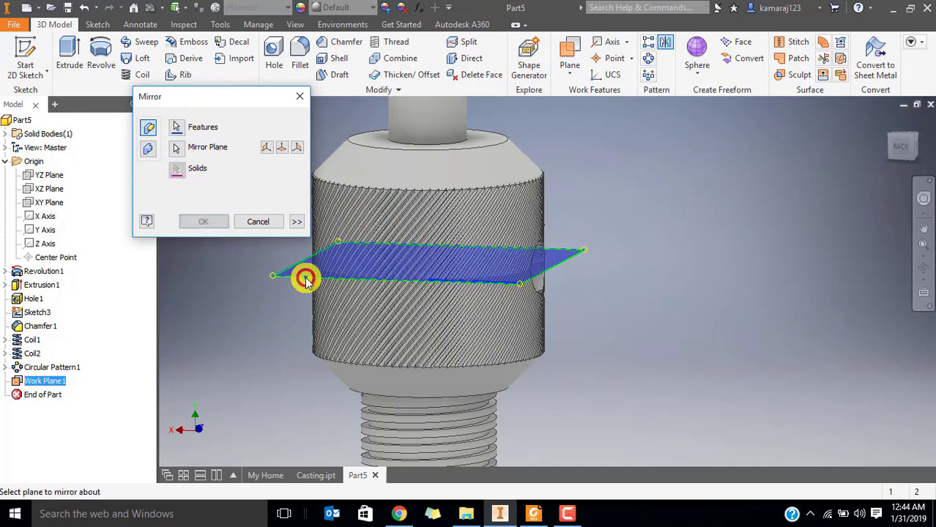
click(182, 131)
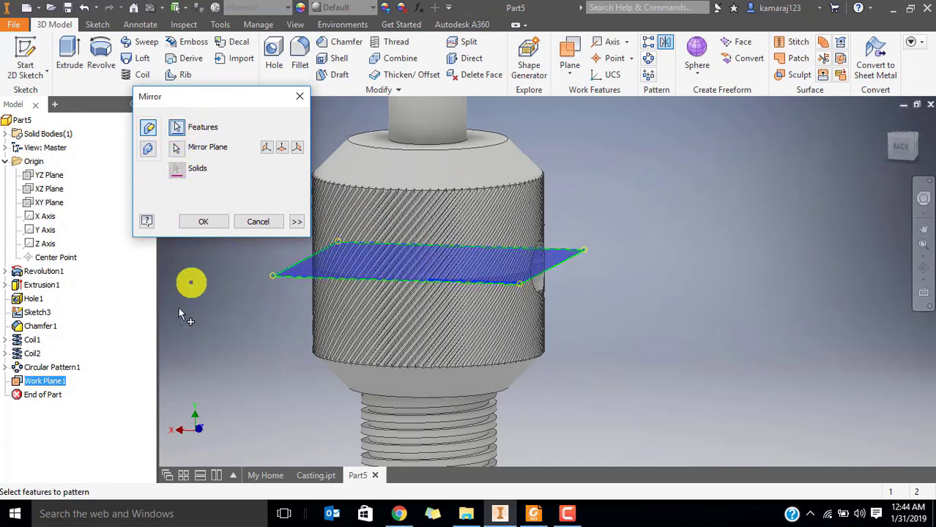
click(44, 368)
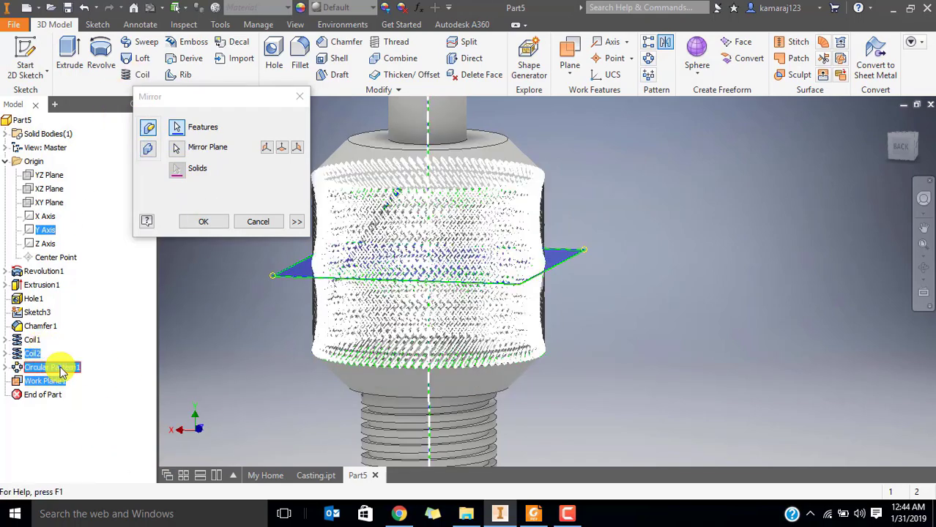
click(200, 221)
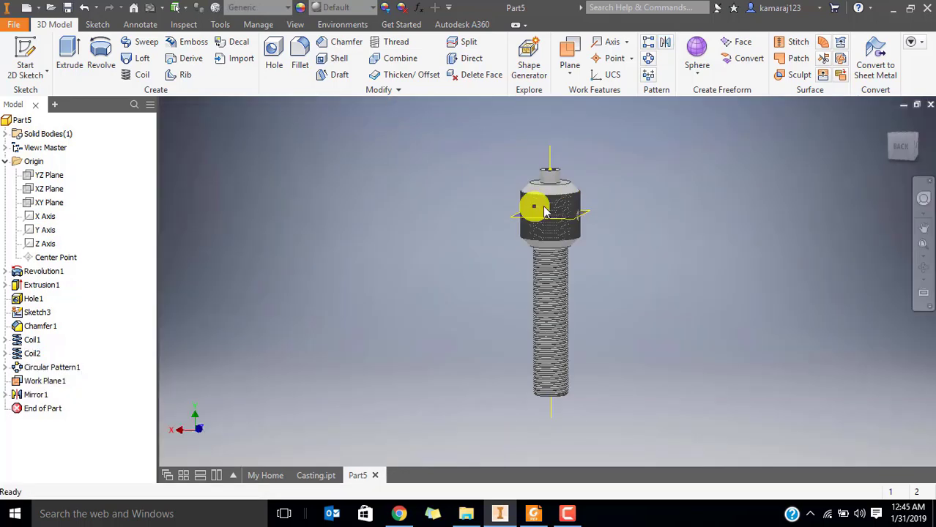
Hide the work plane that cuts across the middle of the knurled head.
scroll(619, 231, up, 5)
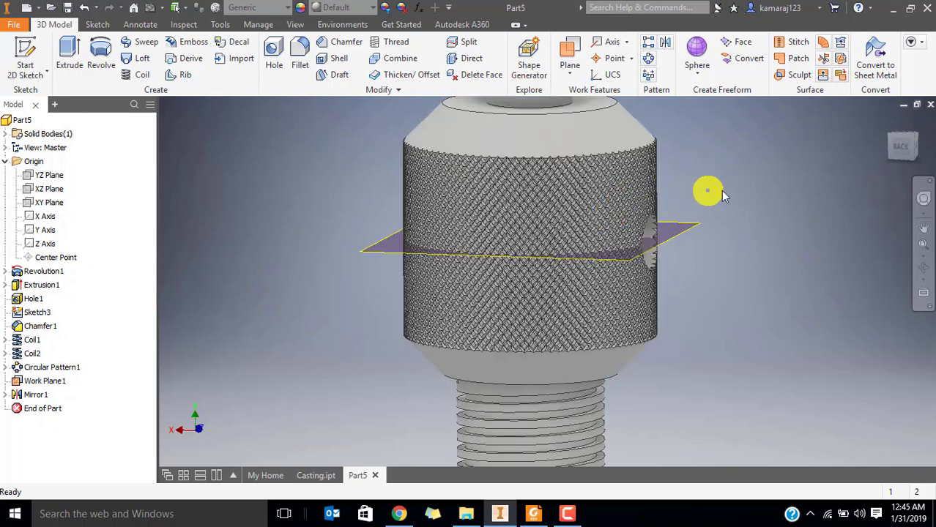
scroll(716, 196, up, 3)
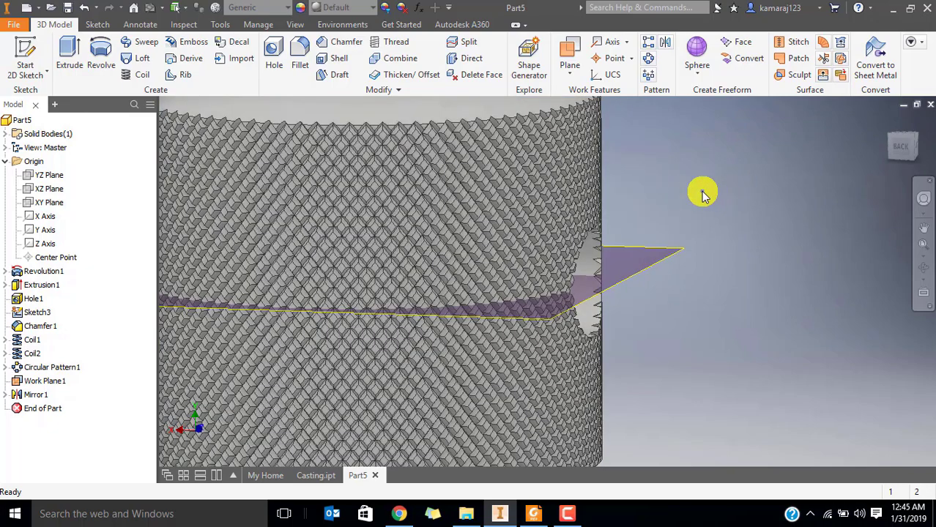
scroll(702, 194, down, 3)
scroll(701, 231, up, 2)
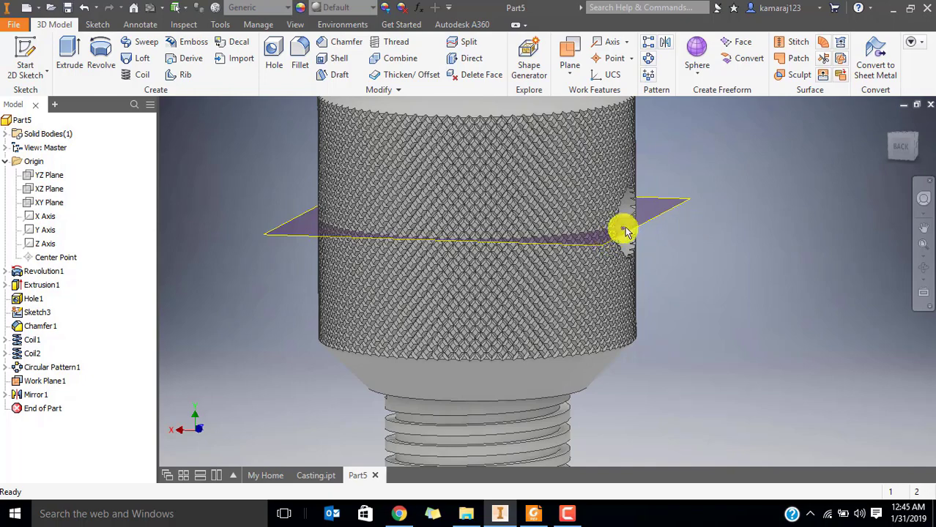
scroll(622, 226, up, 4)
click(742, 194)
right_click(741, 194)
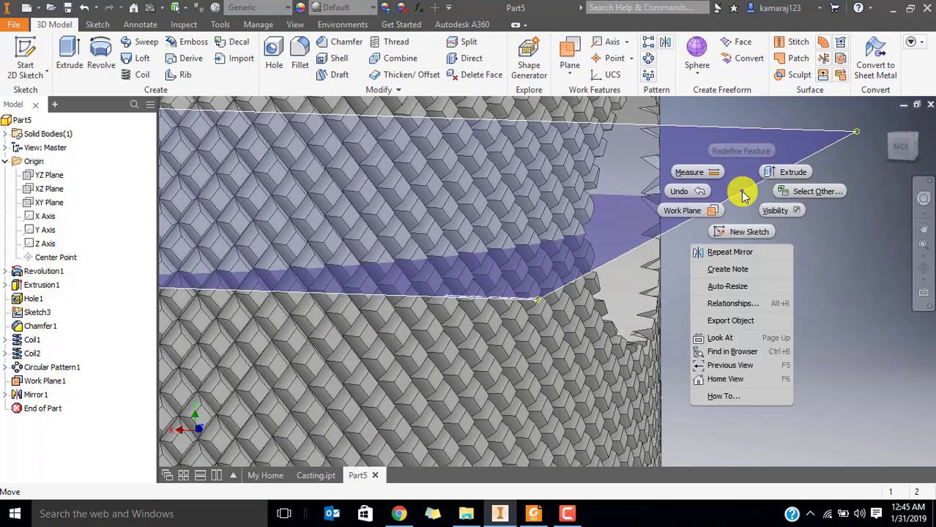
click(794, 211)
scroll(742, 236, down, 2)
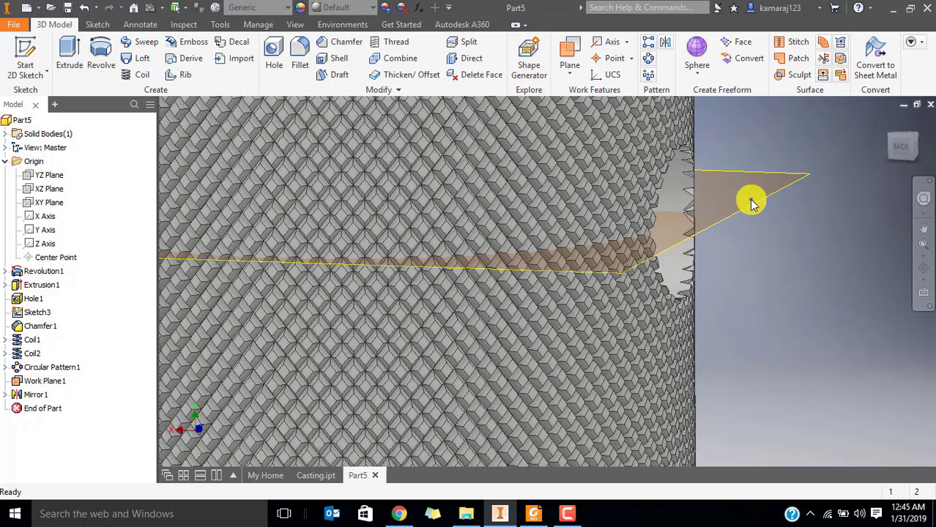
right_click(749, 200)
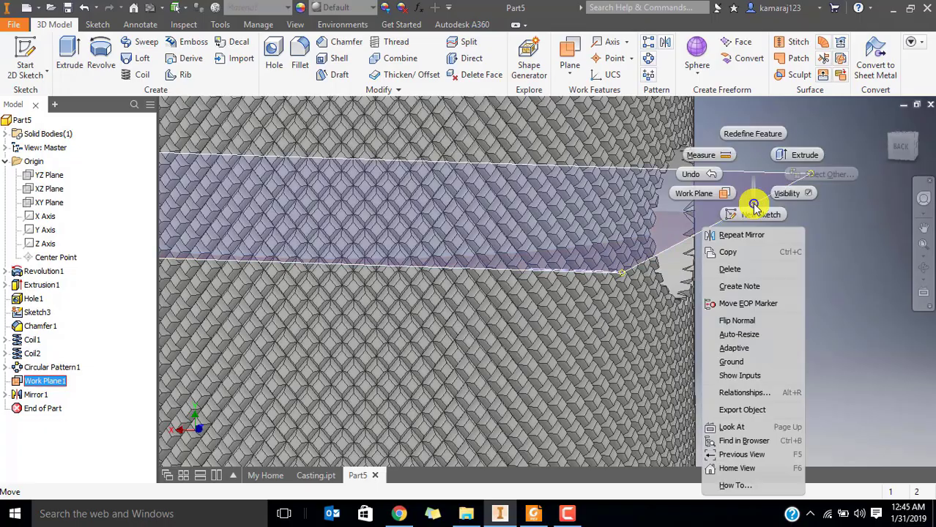
click(801, 198)
Examine the diamond knurling close up on the back of the head and around the cross hole.
scroll(784, 218, down, 3)
scroll(775, 221, up, 4)
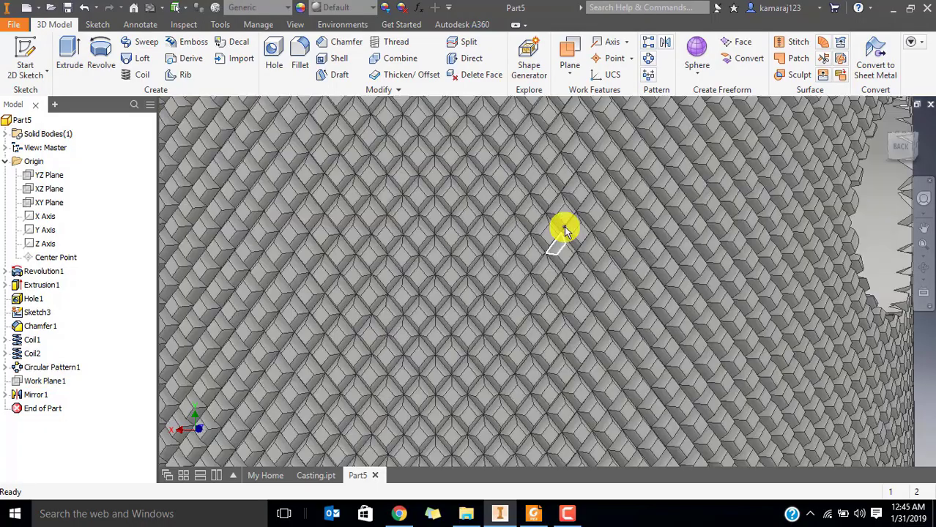
scroll(564, 227, up, 1)
scroll(549, 227, down, 4)
scroll(564, 184, up, 4)
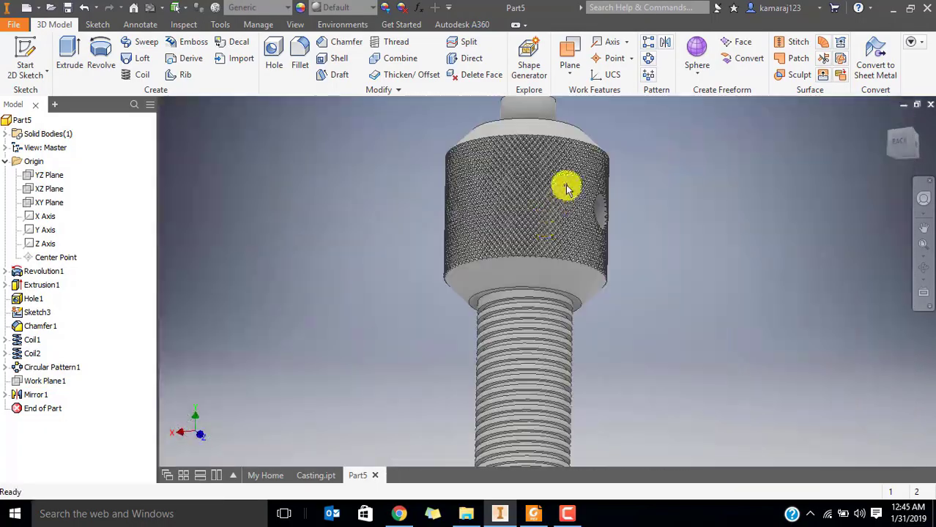
scroll(568, 172, down, 4)
shift+middle_drag(560, 171, 503, 257)
scroll(501, 215, up, 4)
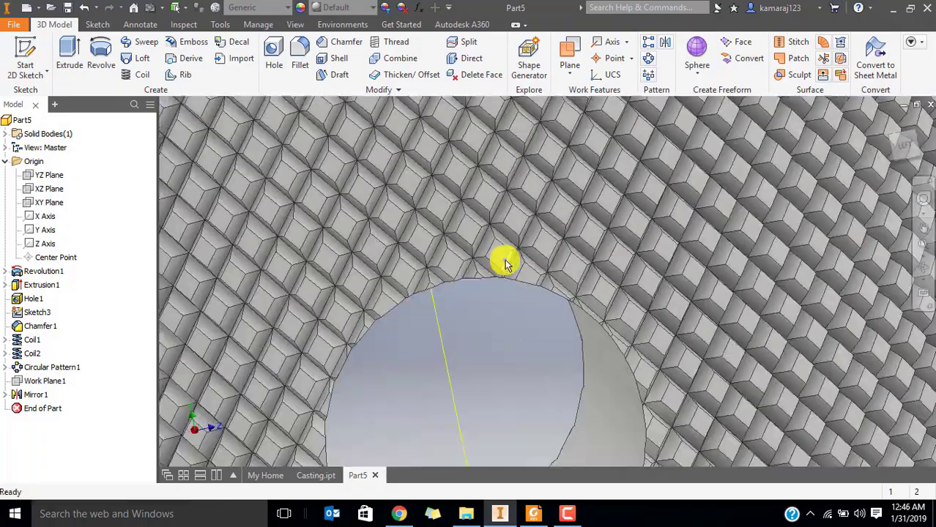
shift+middle_drag(522, 222, 523, 203)
scroll(531, 199, down, 4)
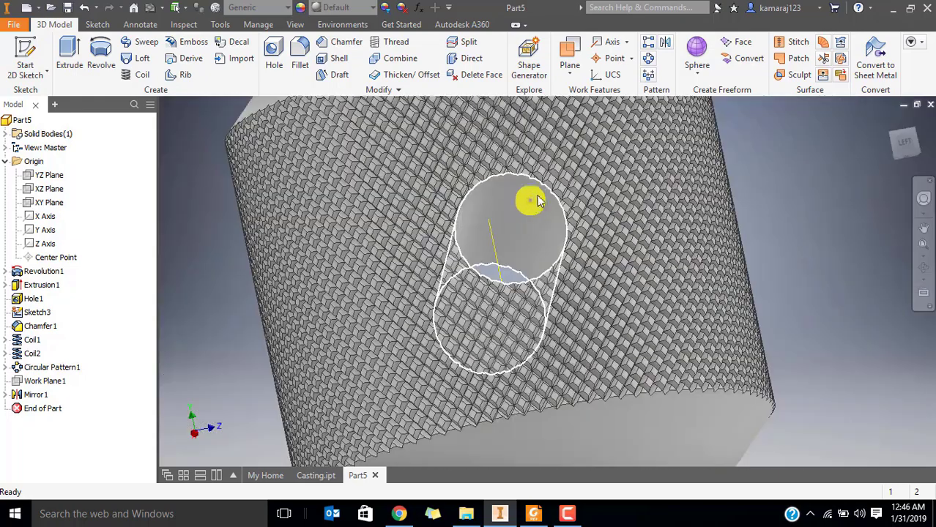
Examine the whole screw from above, then the knurled head from the cross hole side.
shift+middle_drag(579, 176, 568, 202)
scroll(579, 194, down, 4)
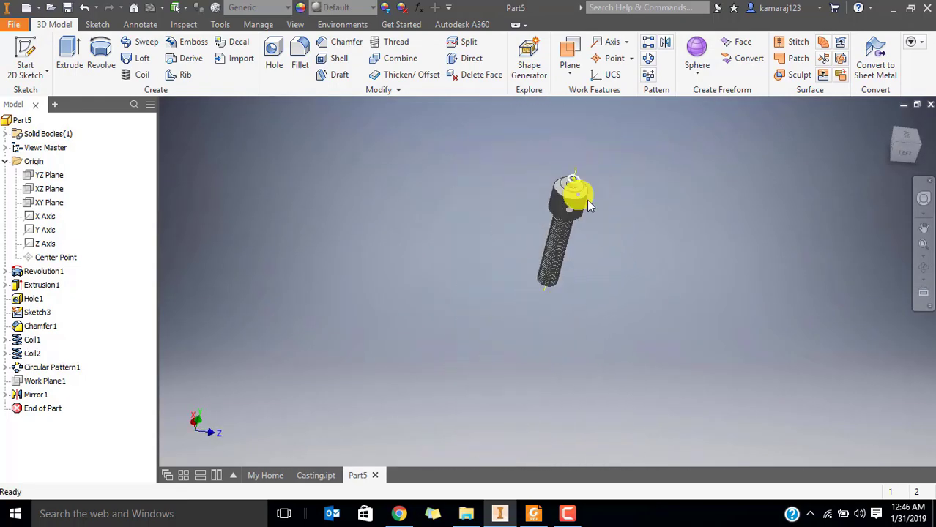
scroll(619, 237, up, 2)
scroll(600, 212, up, 3)
shift+middle_drag(575, 166, 625, 229)
scroll(591, 182, up, 5)
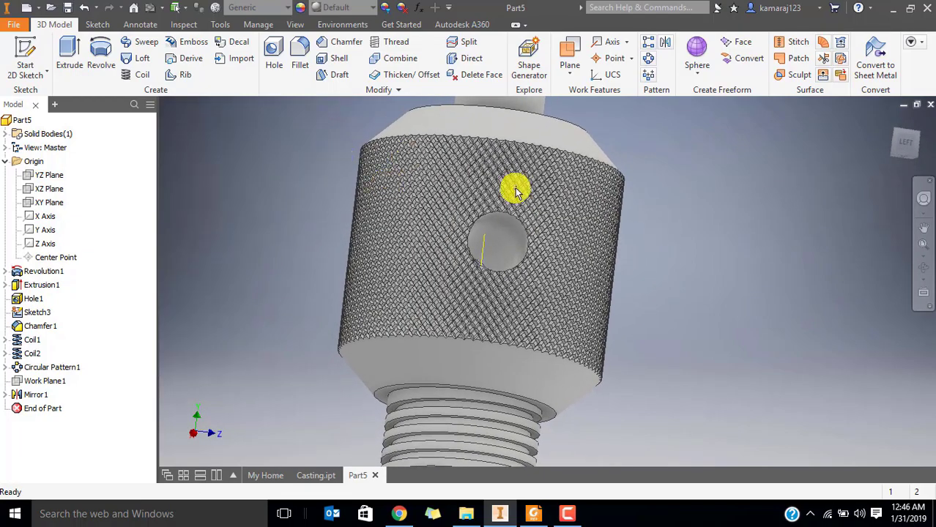
scroll(531, 209, down, 4)
shift+middle_drag(546, 262, 581, 247)
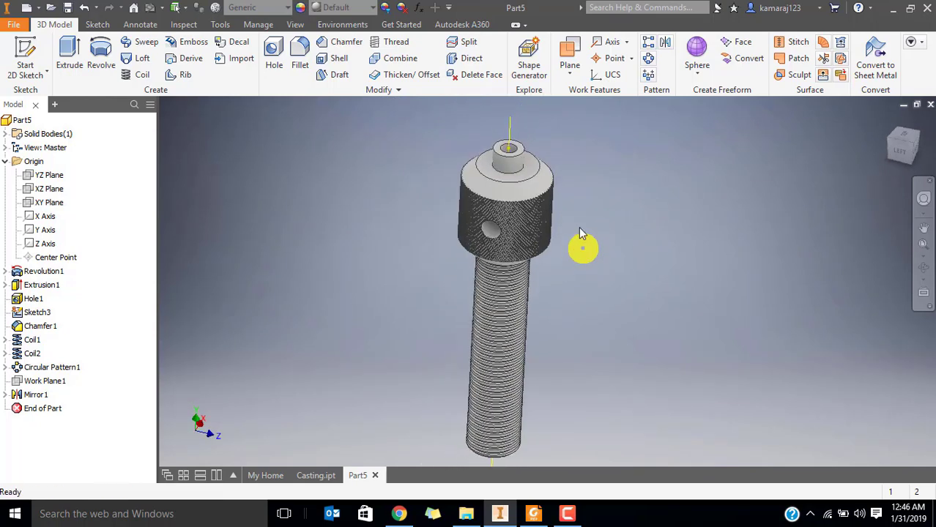
Save a copy of the part as Screw in the Screw Jack folder, replacing the existing file of that name.
click(23, 28)
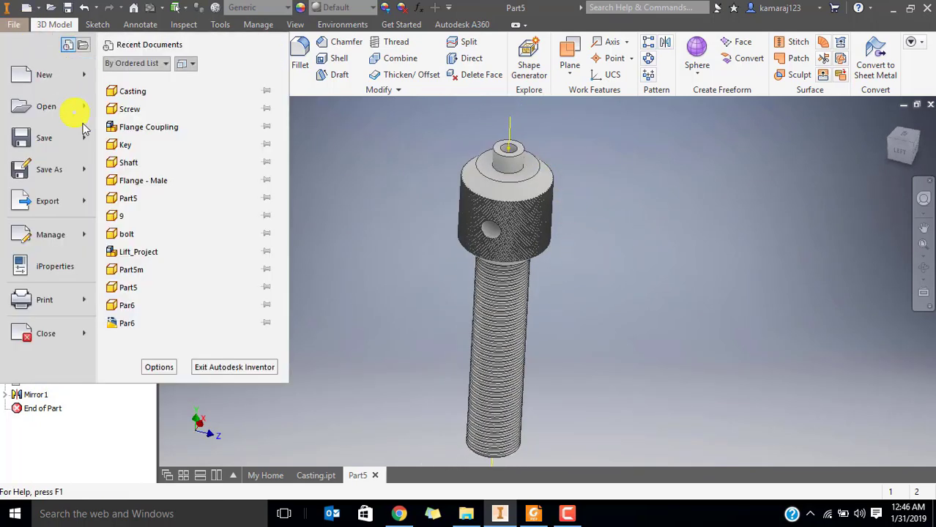
click(39, 171)
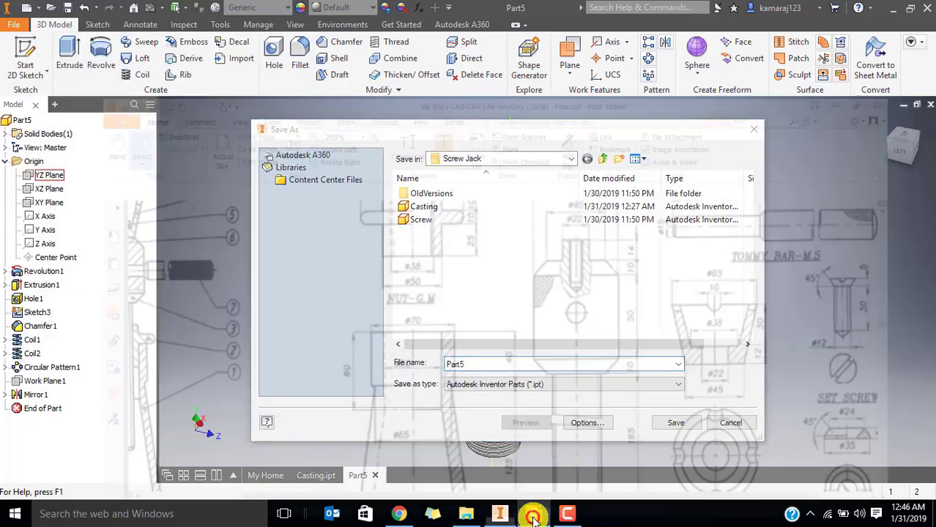
click(533, 513)
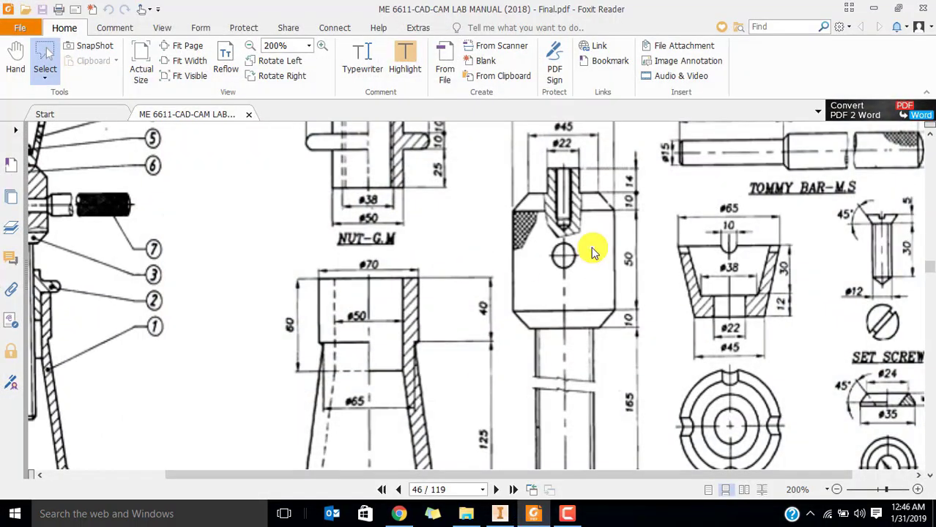
scroll(586, 202, down, 1)
key(alt+Tab)
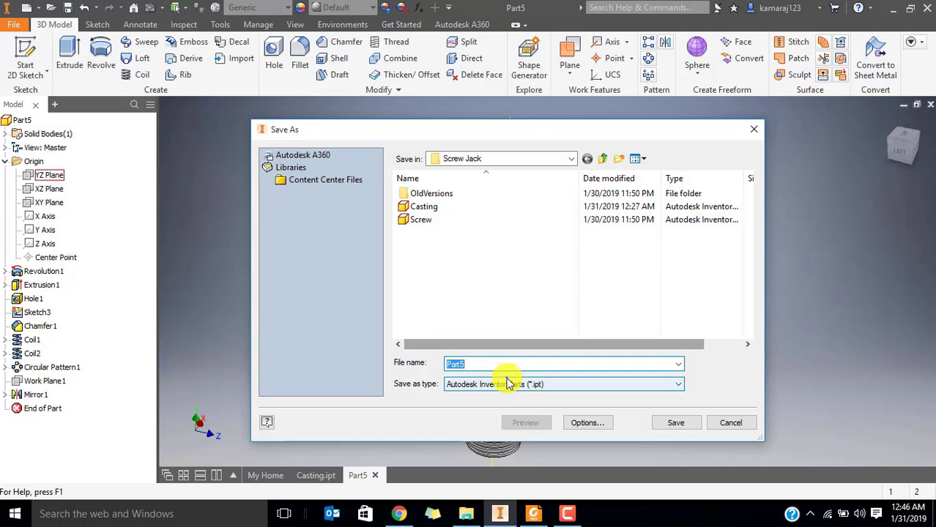
text(Screw)
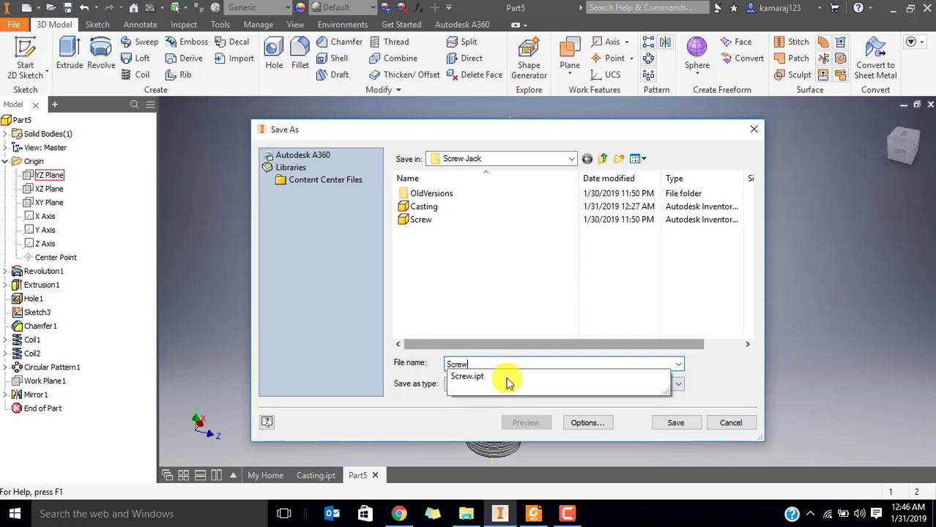
key(Escape)
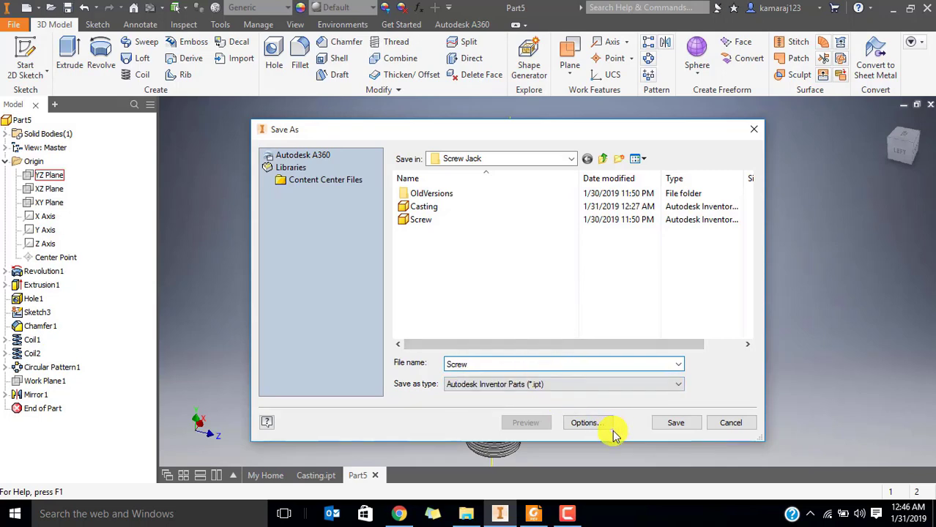
click(674, 424)
click(500, 255)
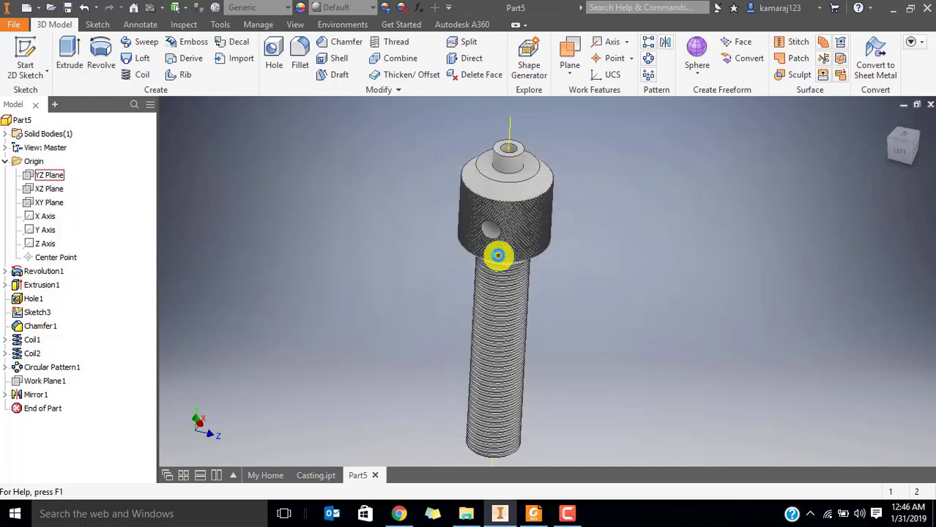
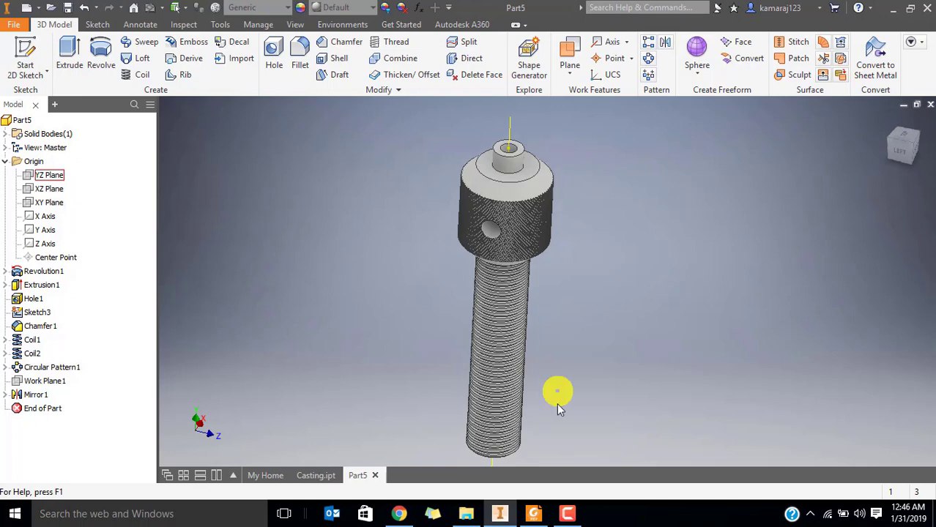
Switch to the lab manual in Foxit Reader and examine the nut's drawing and dimensions on page 46.
click(534, 514)
scroll(477, 187, up, 2)
scroll(478, 187, up, 2)
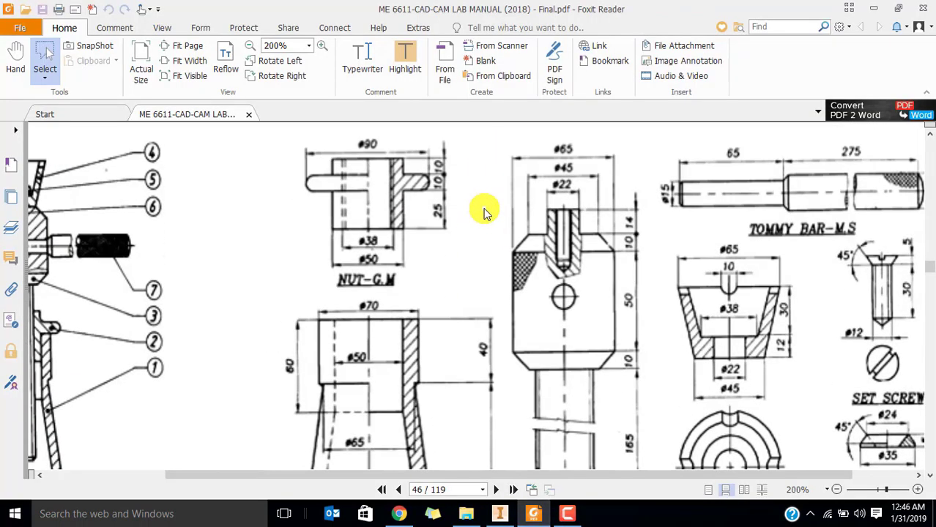
ctrl+scroll(483, 213, down, 1)
scroll(532, 282, down, 1)
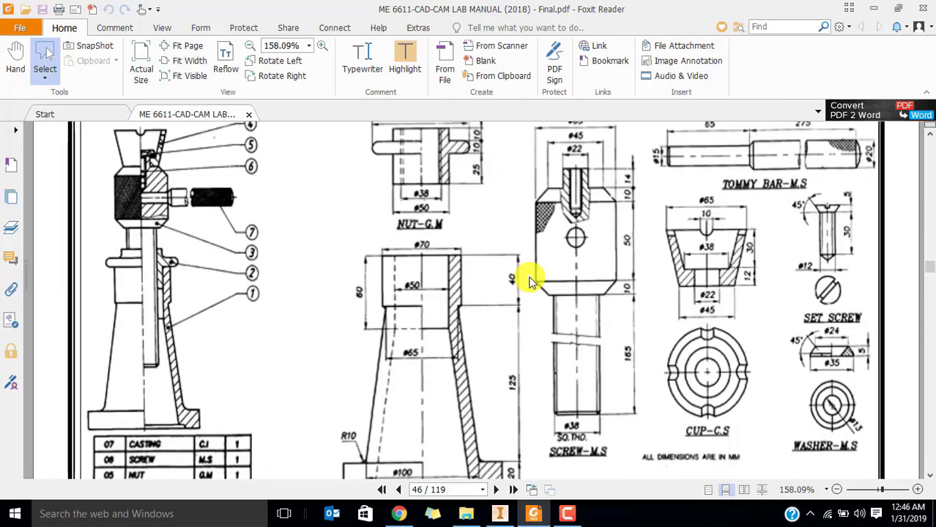
scroll(498, 234, up, 2)
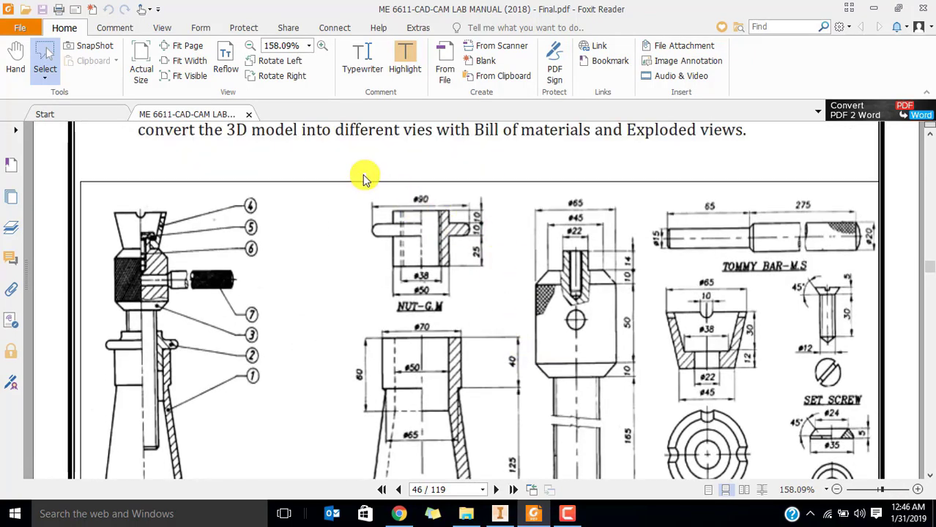
mouse_move(353, 190)
mouse_down()
mouse_move(476, 318)
mouse_move(504, 320)
mouse_up()
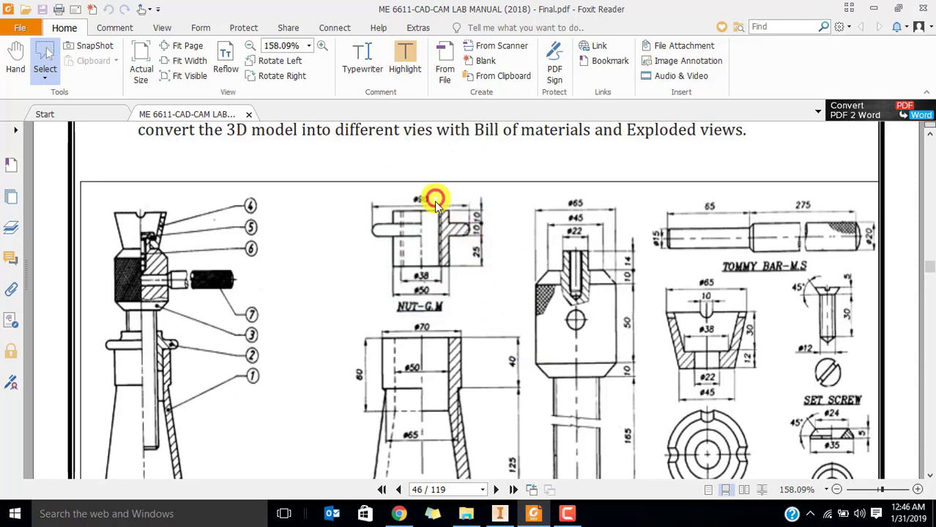
drag(435, 199, 484, 279)
drag(435, 219, 491, 272)
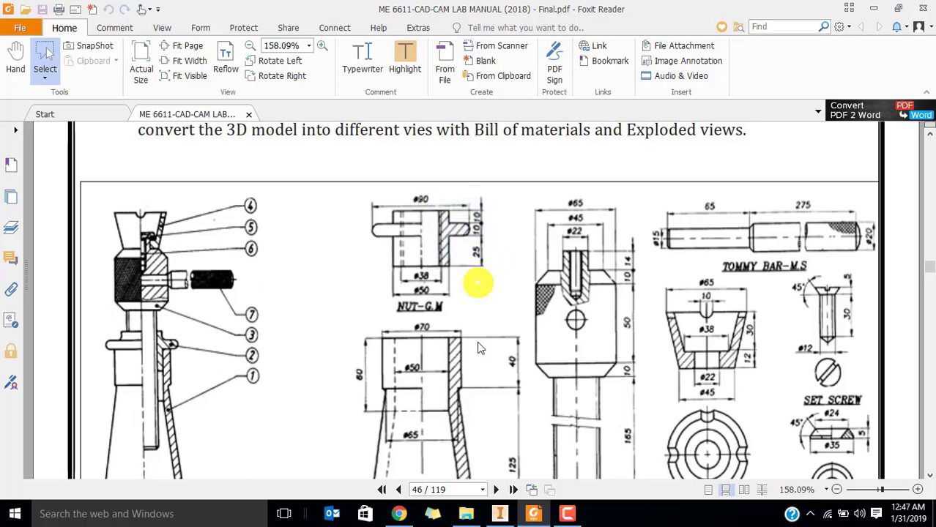
Switch to Inventor, create a new part from the metric Standard (mm).ipt template, and start a 2D sketch on the front XY plane.
click(511, 512)
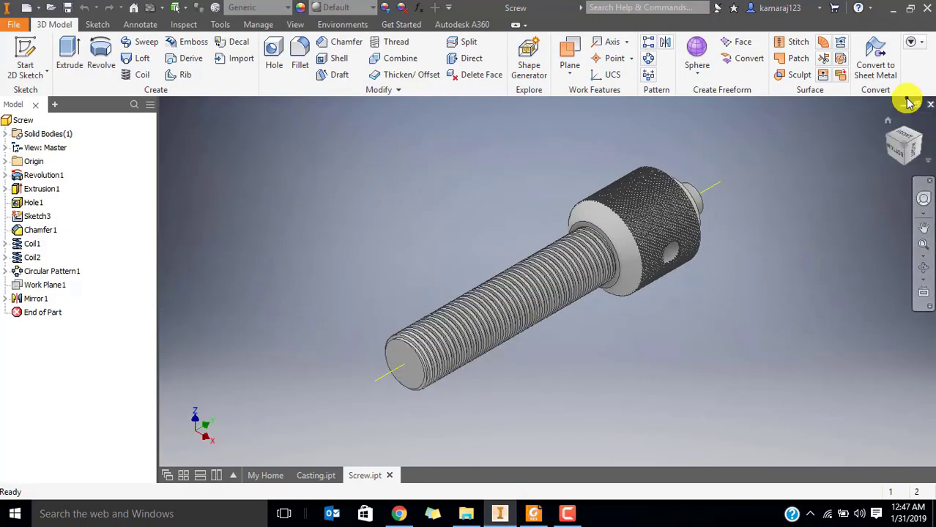
click(134, 7)
click(18, 55)
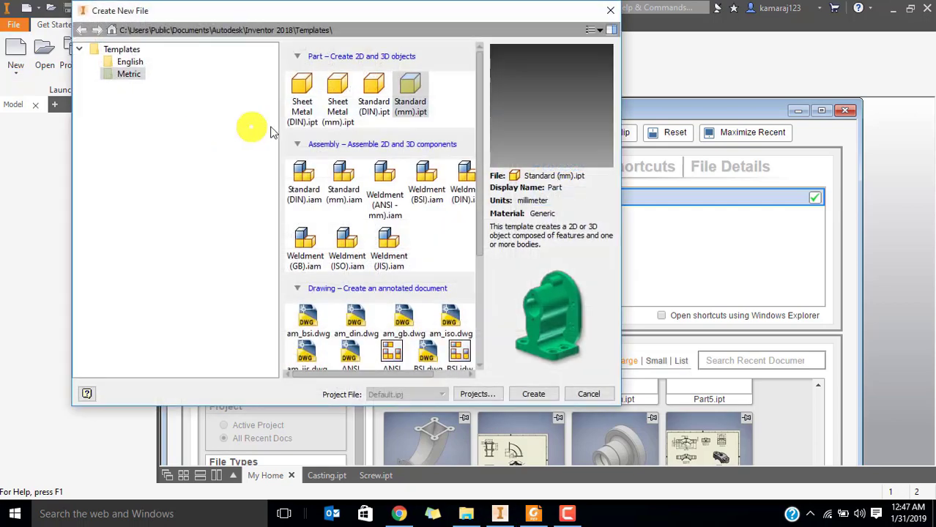
double_click(427, 88)
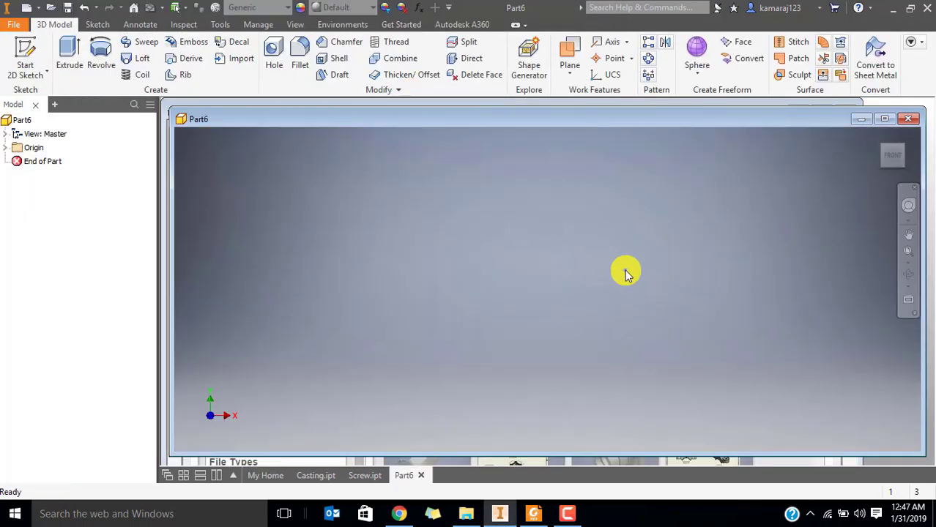
click(25, 50)
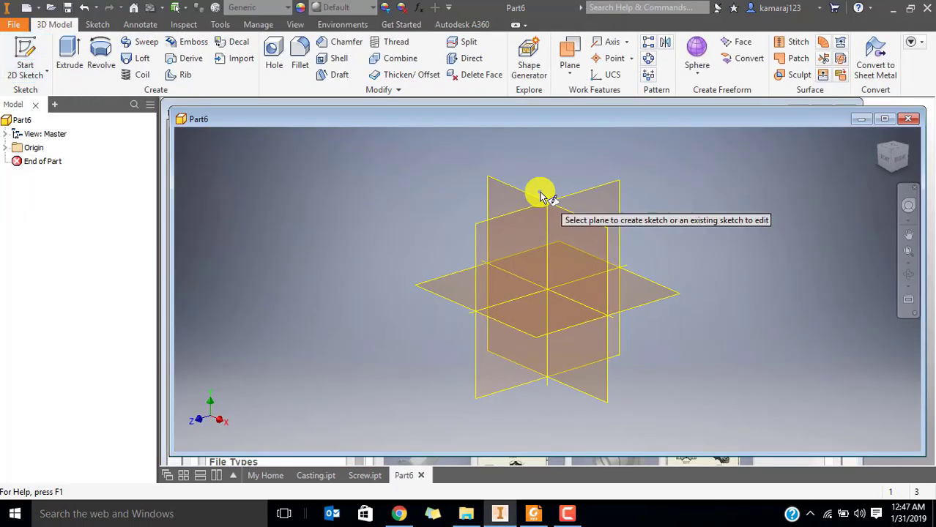
click(526, 198)
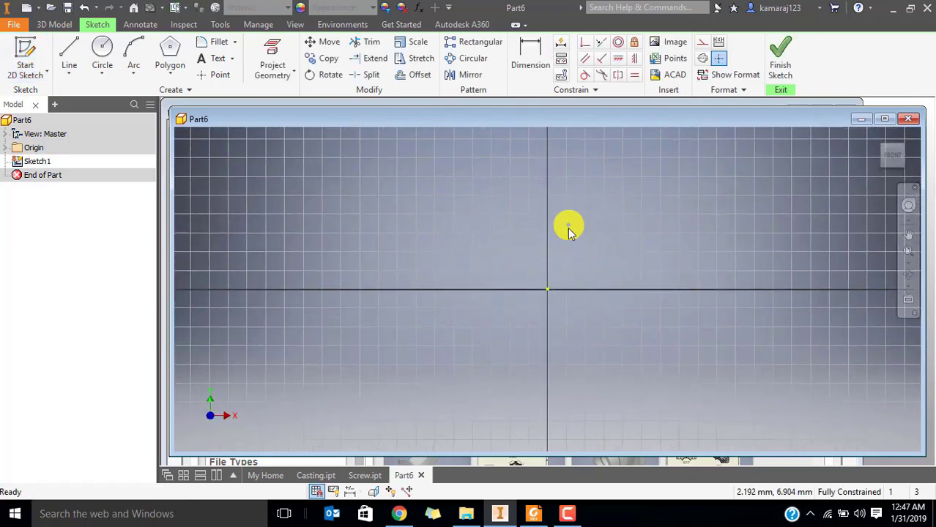
Draw a 45 mm vertical line upward from the origin and convert it to a construction line as the nut's axis.
key(alt+Tab)
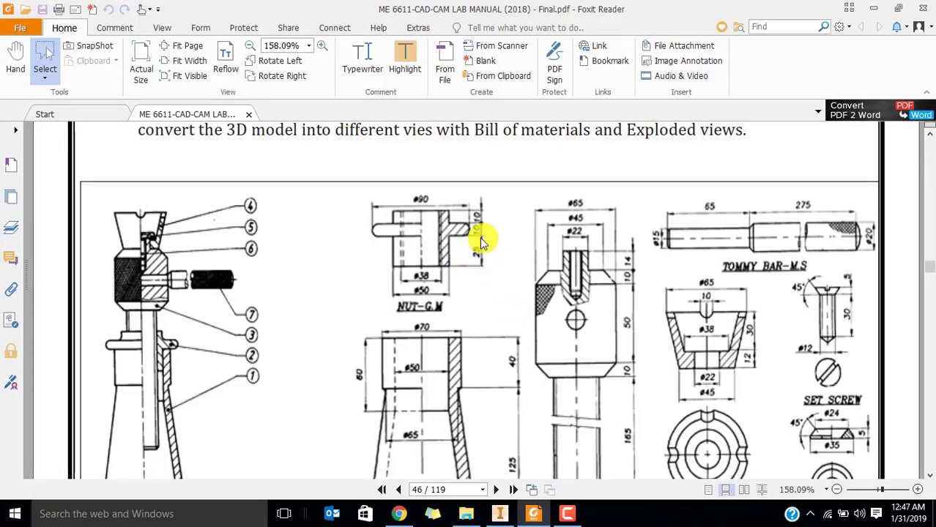
key(alt+Tab)
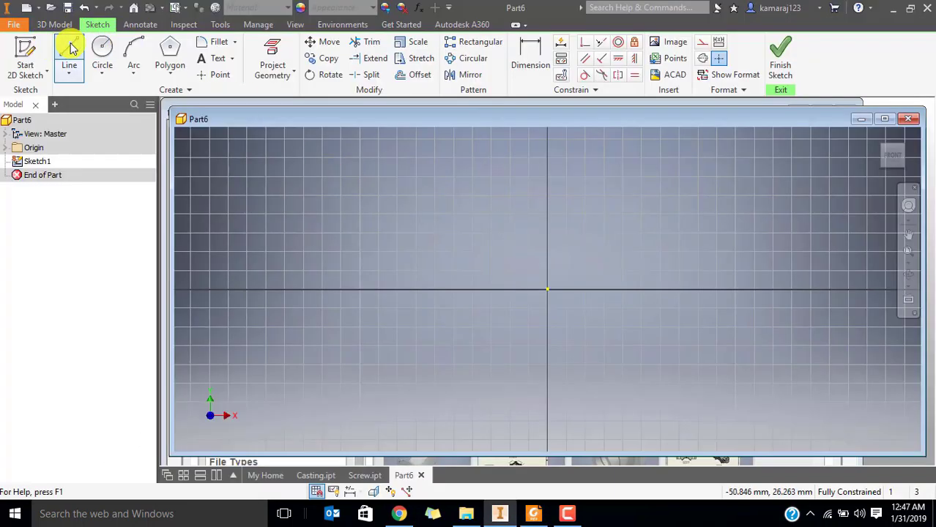
click(69, 59)
click(548, 290)
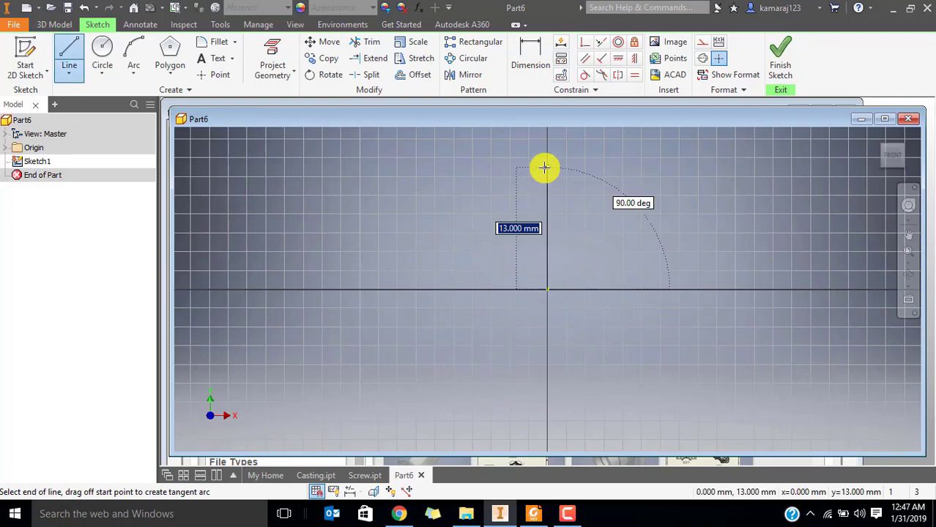
key(Return)
key(Escape)
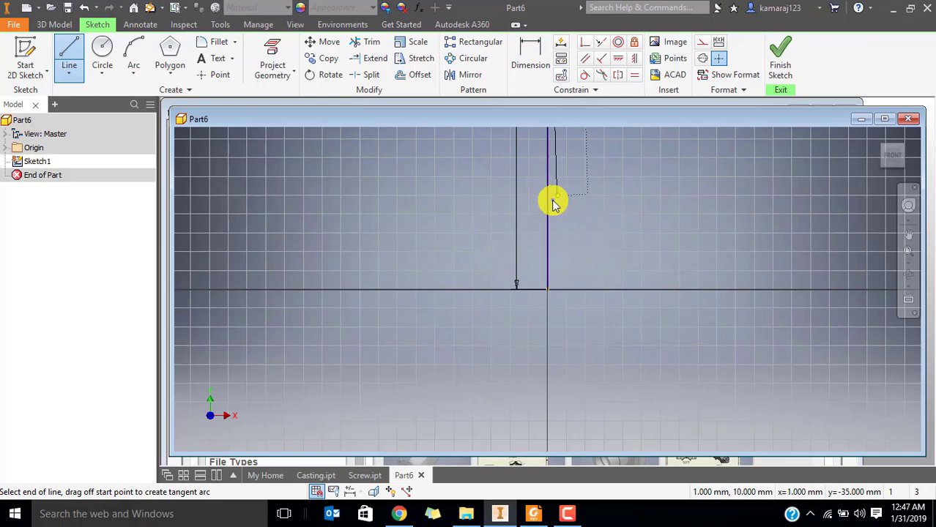
middle_drag(554, 198, 530, 291)
scroll(527, 300, down, 3)
scroll(526, 278, up, 2)
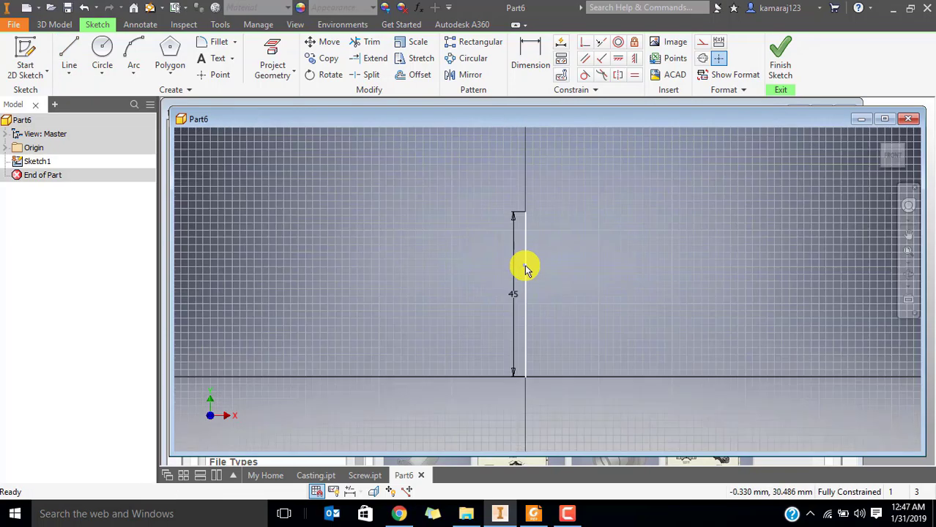
click(527, 257)
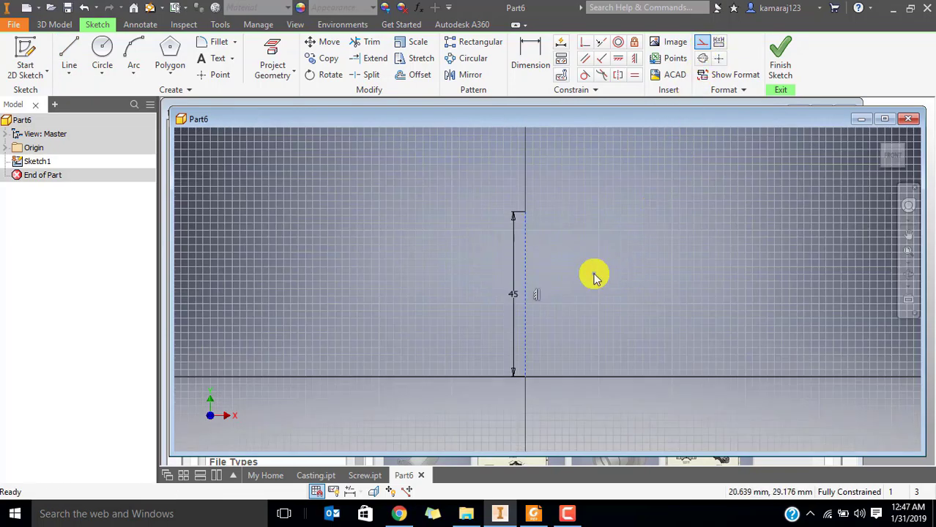
Sketch the nut's 45 mm inner edge about 23 mm from the axis, with a 9 mm bottom edge and 26 mm lower outer edge.
key(alt+Tab)
key(alt+Tab)
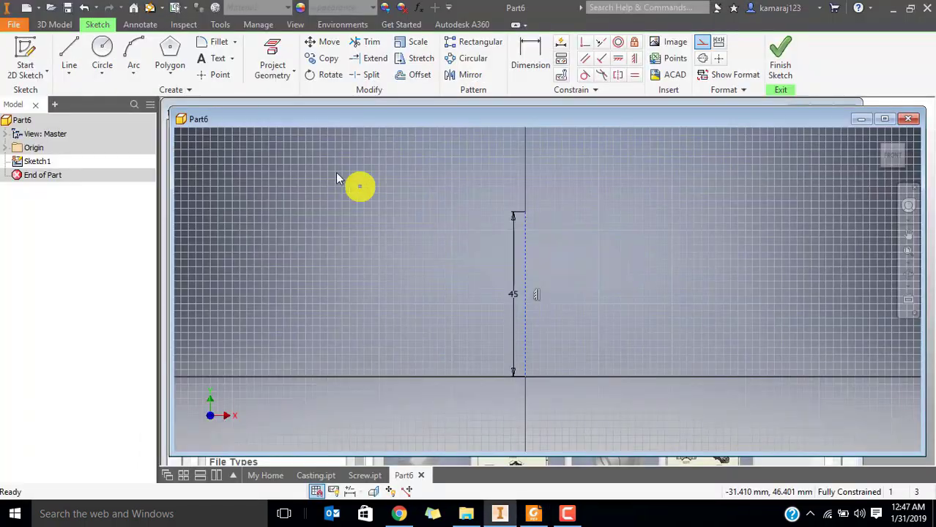
click(68, 53)
click(610, 213)
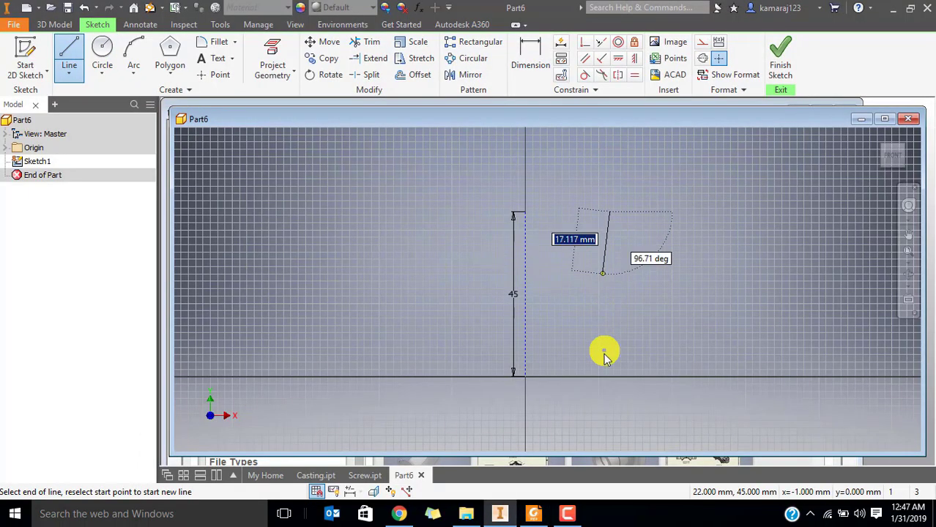
click(609, 378)
key(alt+Tab)
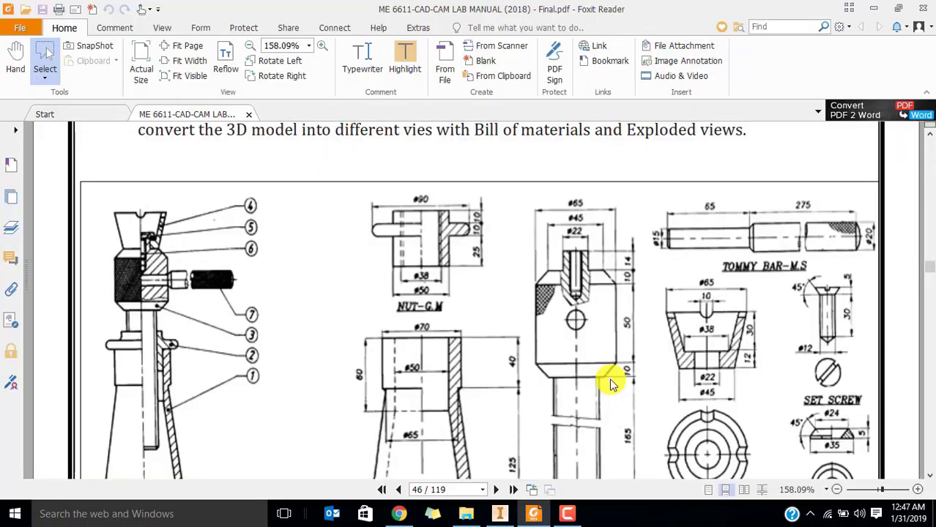
key(alt+Tab)
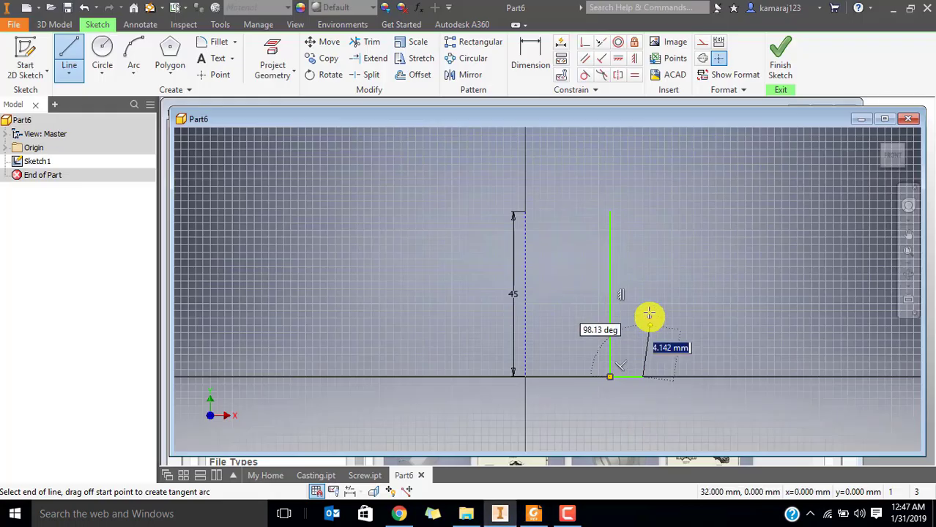
click(643, 283)
Close the nut's half profile with a flange about 16 mm wide and 8 mm thick and an 11 mm upper outer edge.
key(alt+Tab)
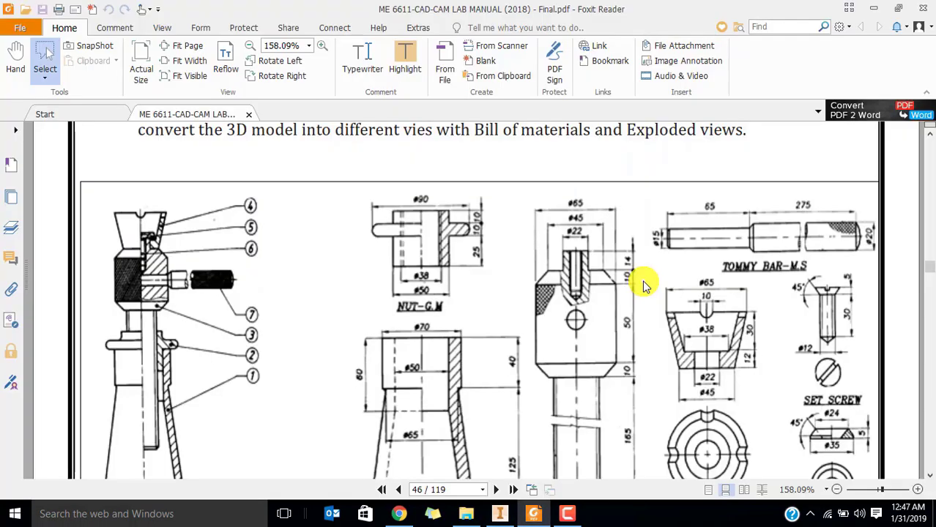
key(alt+Tab)
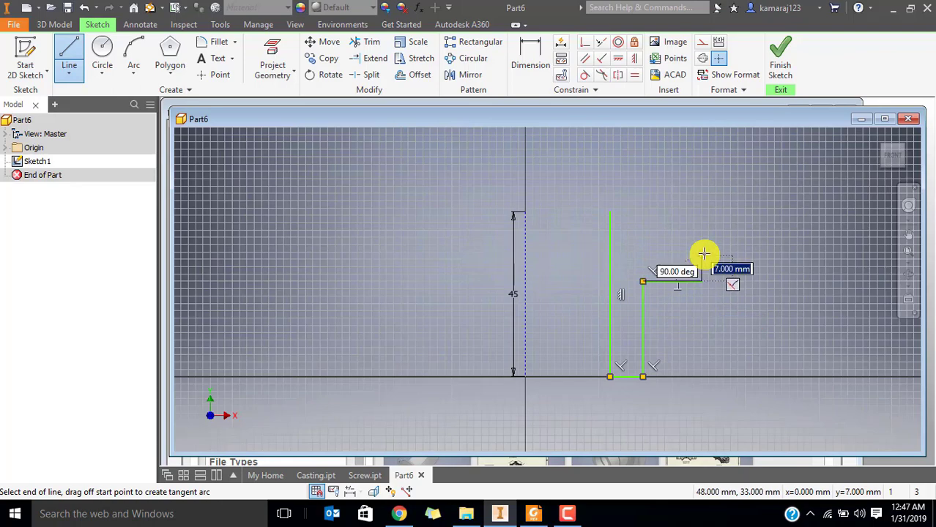
click(644, 253)
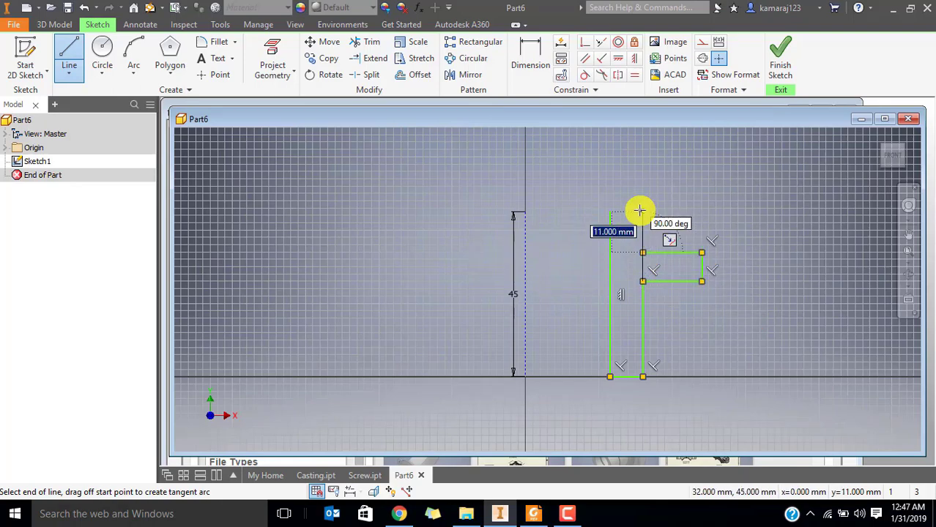
click(641, 212)
click(610, 212)
key(Escape)
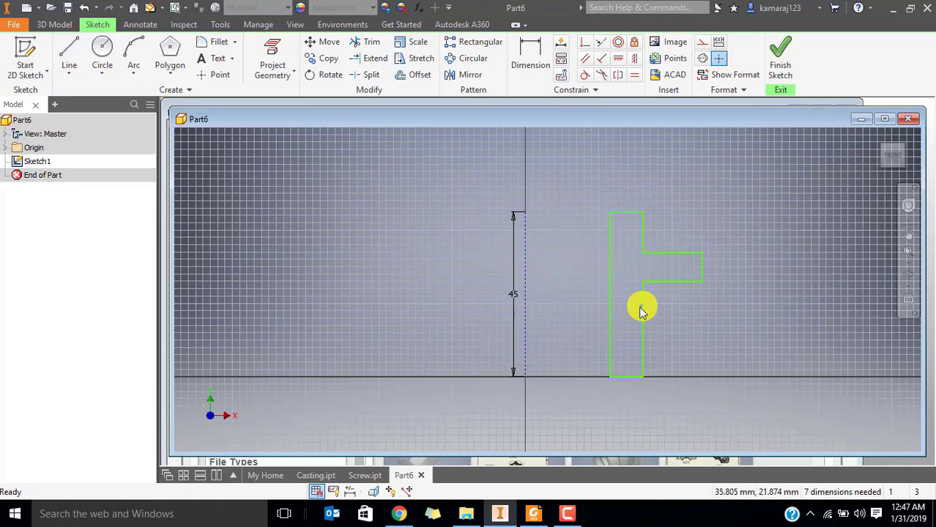
Look up the nut's sizes in the lab manual PDF and dimension the profile's inner edge 38/2 mm (19 mm) from the axis in Inventor.
key(alt+Tab)
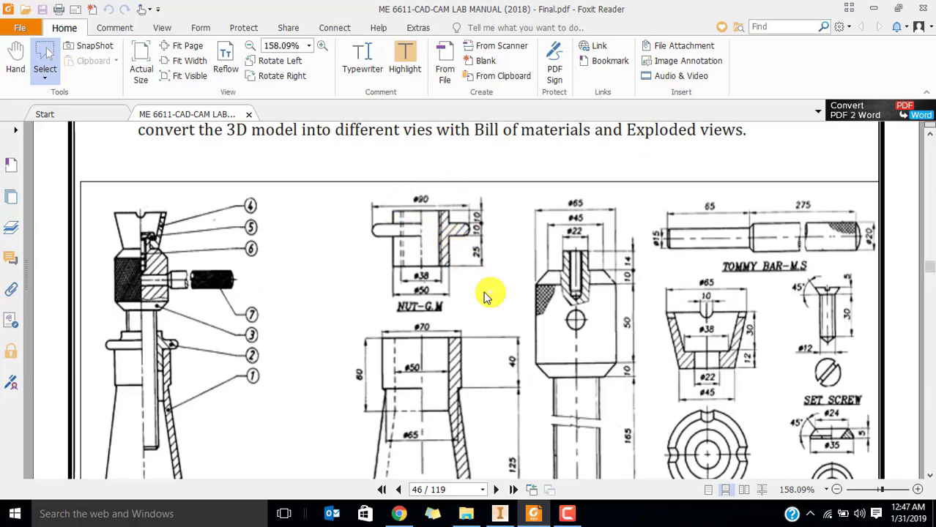
ctrl+scroll(424, 275, up, 3)
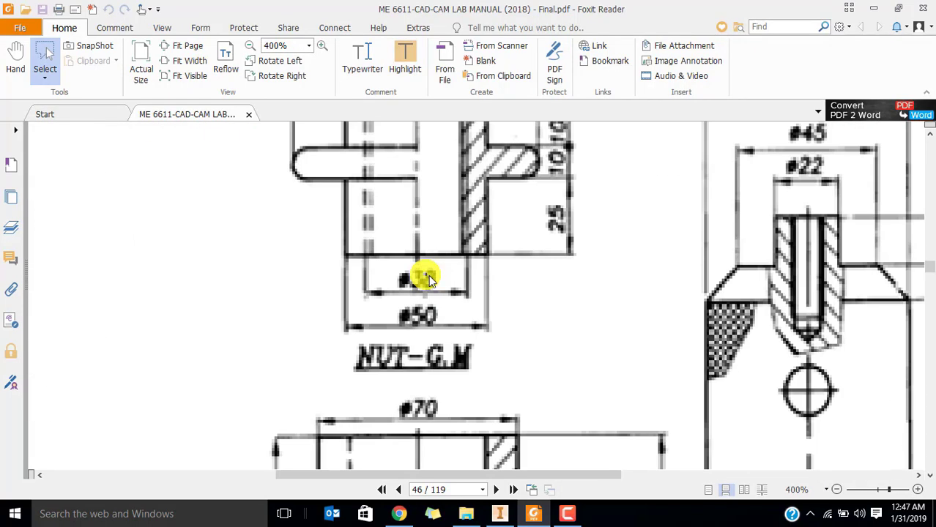
ctrl+scroll(430, 287, down, 3)
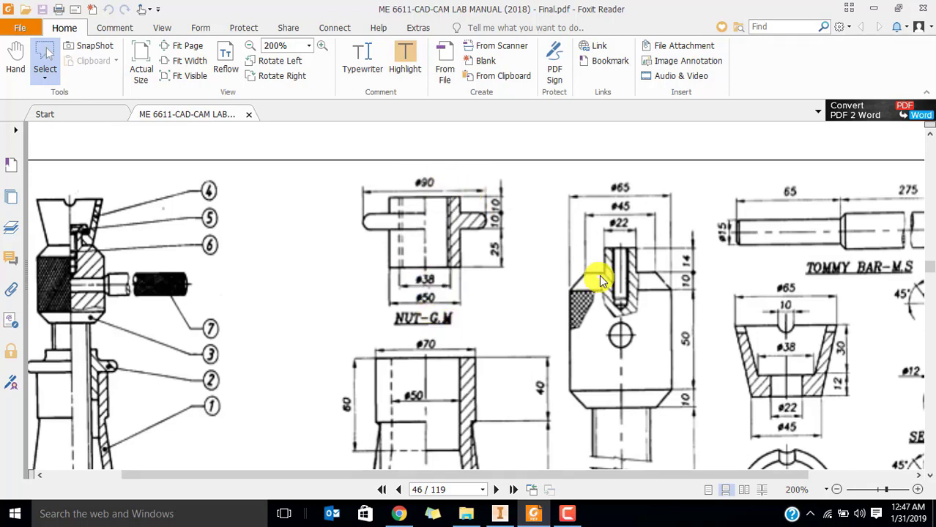
key(alt)
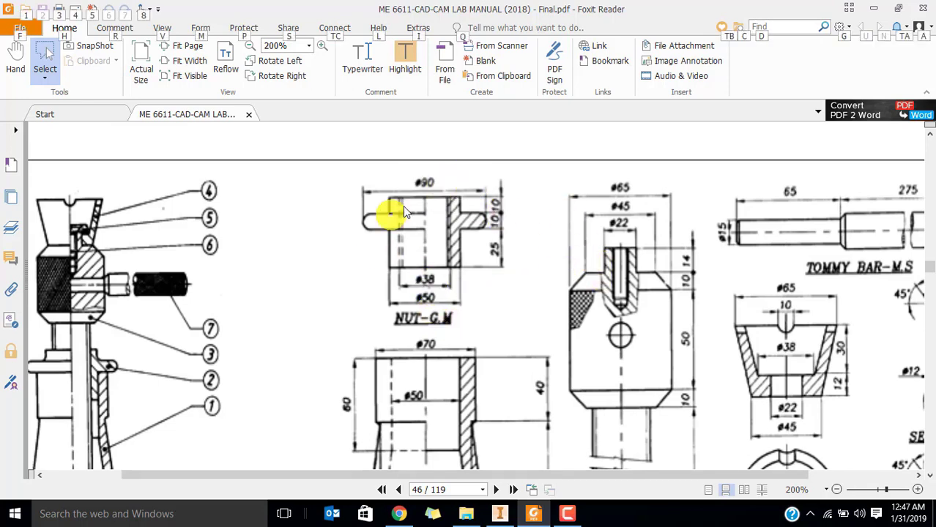
key(alt+Tab)
click(532, 44)
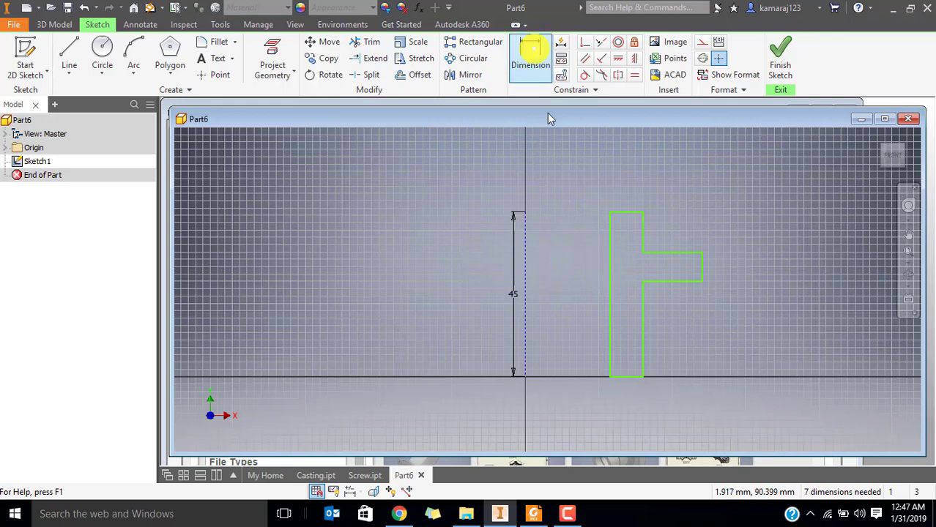
click(612, 353)
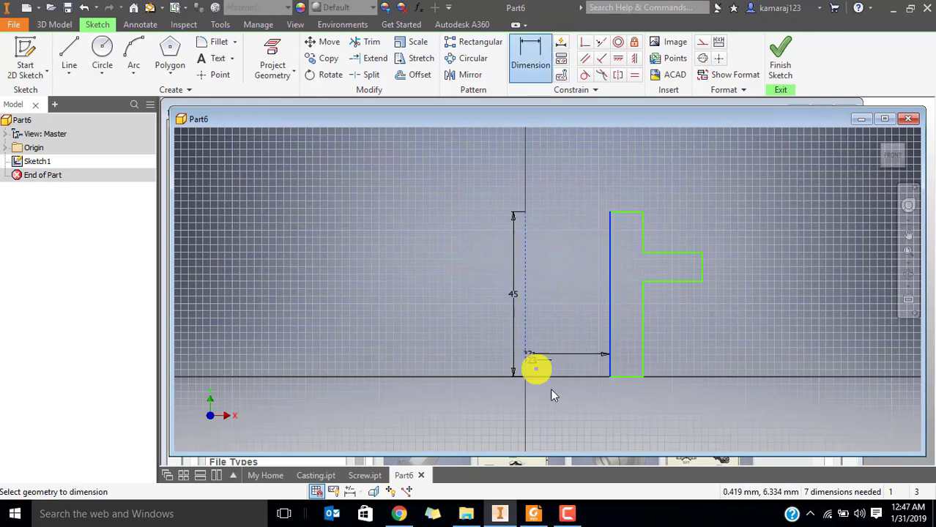
click(568, 418)
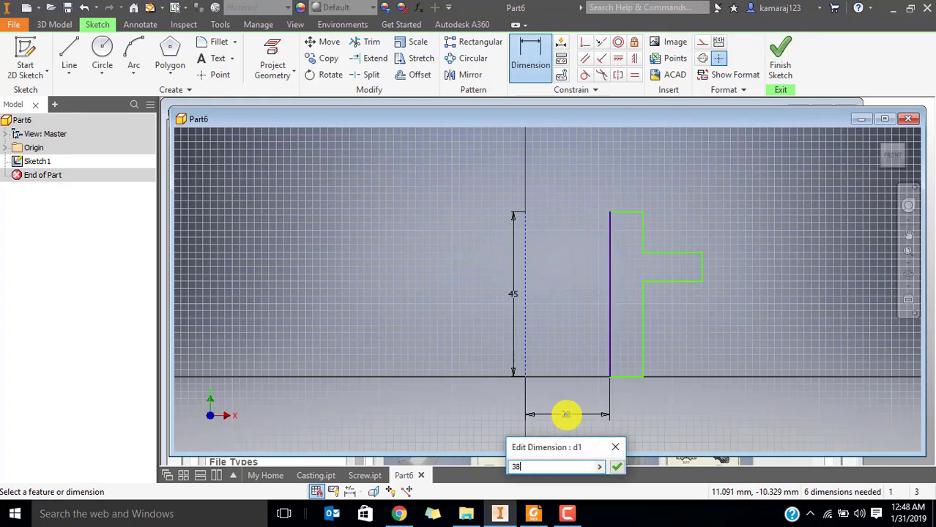
key(Return)
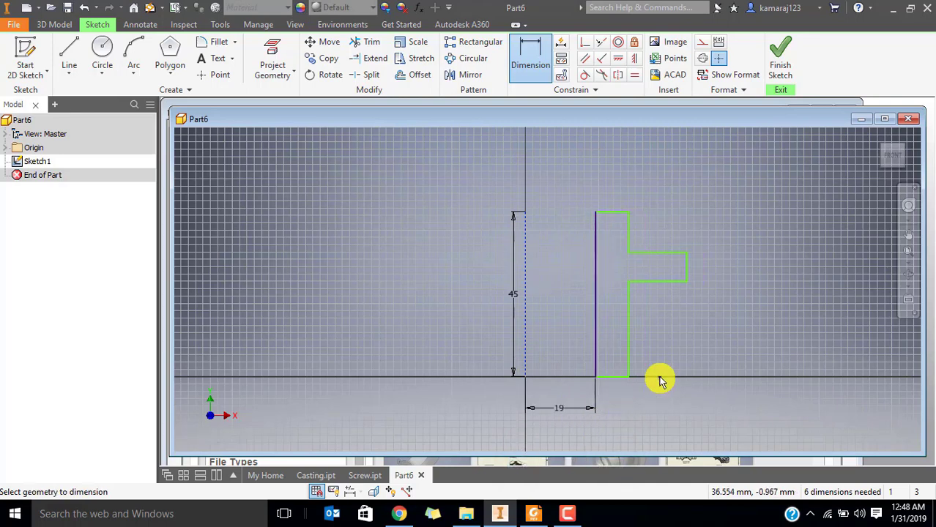
Dimension the profile's lower outer edge 50/2 mm (25 mm) from the construction axis.
click(630, 350)
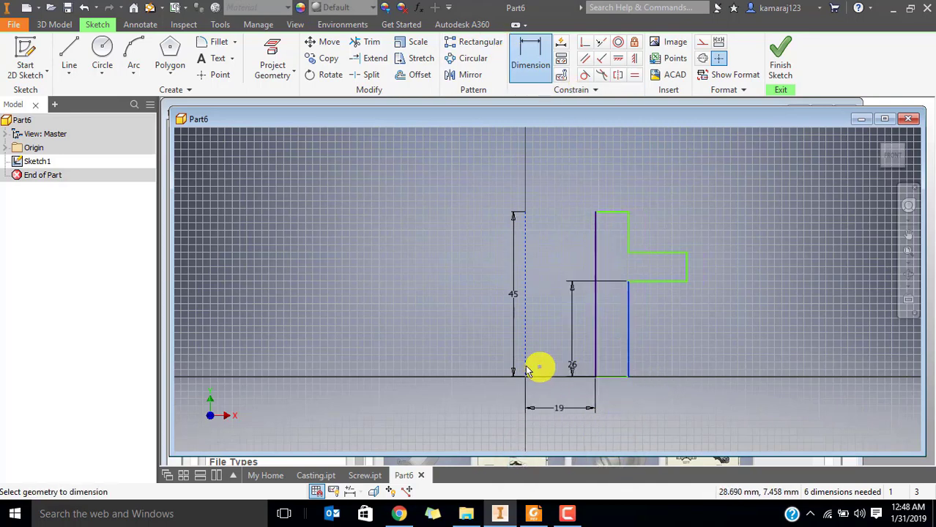
click(522, 364)
click(567, 437)
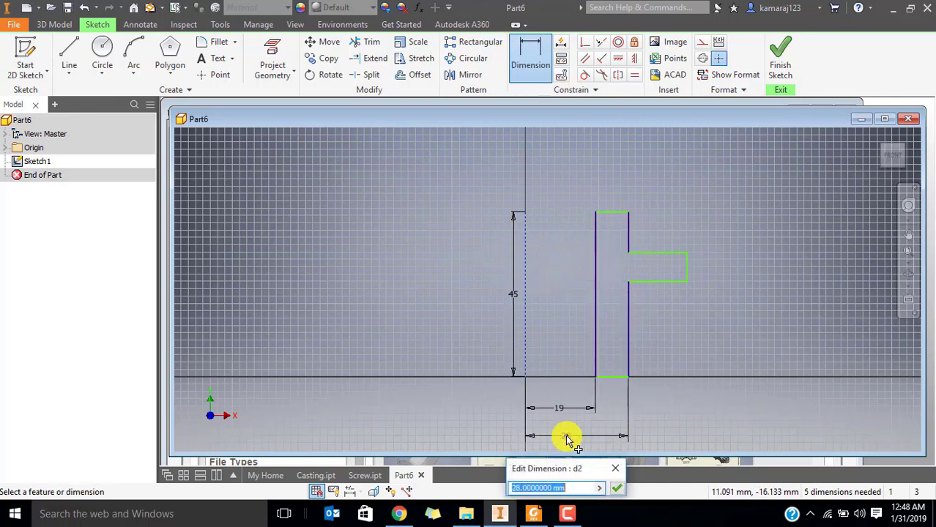
text(50/)
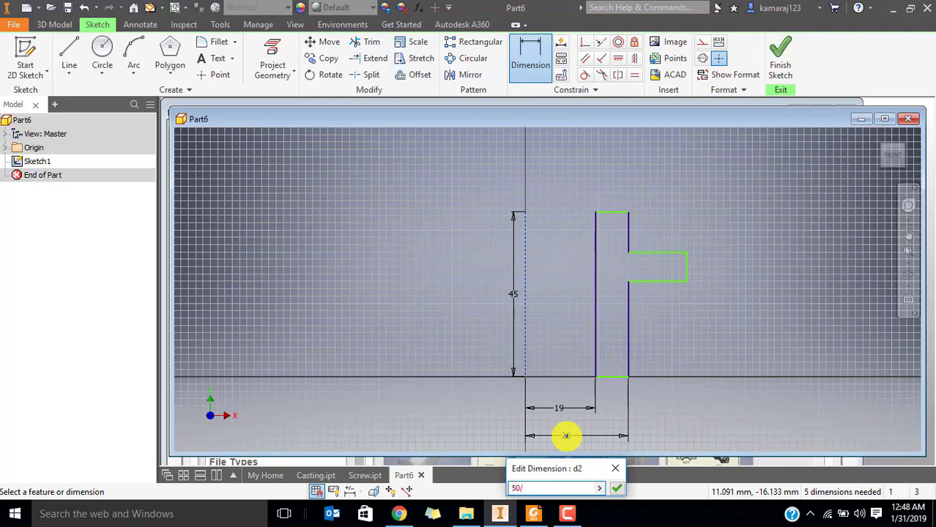
text(2)
key(Return)
Check the flange diameter in the manual drawing and dimension the flange's outer edge 90/2 mm (45 mm) from the axis.
key(alt+Tab)
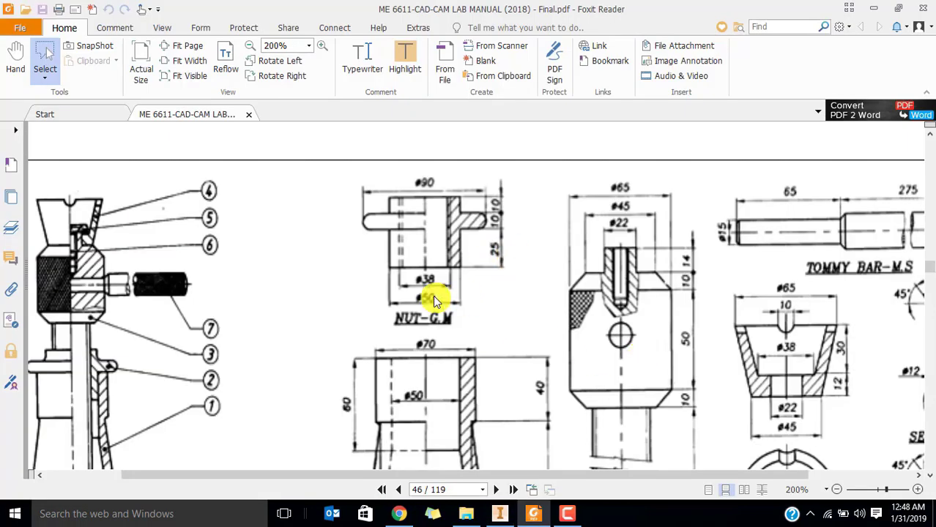
key(alt+Tab)
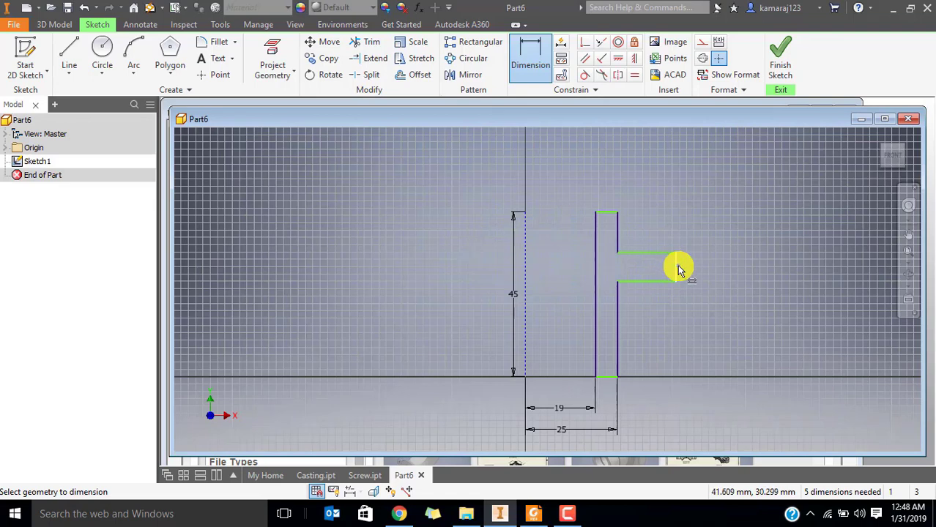
click(676, 269)
click(523, 236)
click(564, 187)
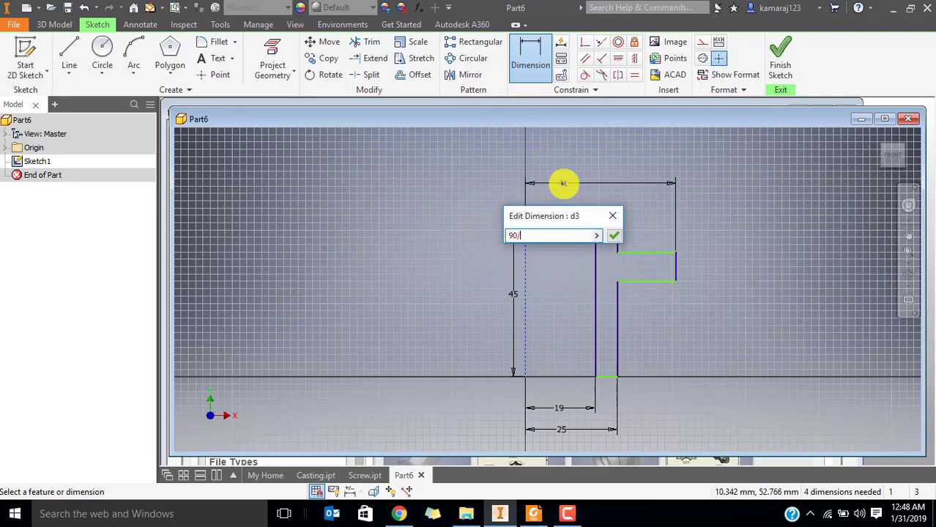
text(90/2)
key(Return)
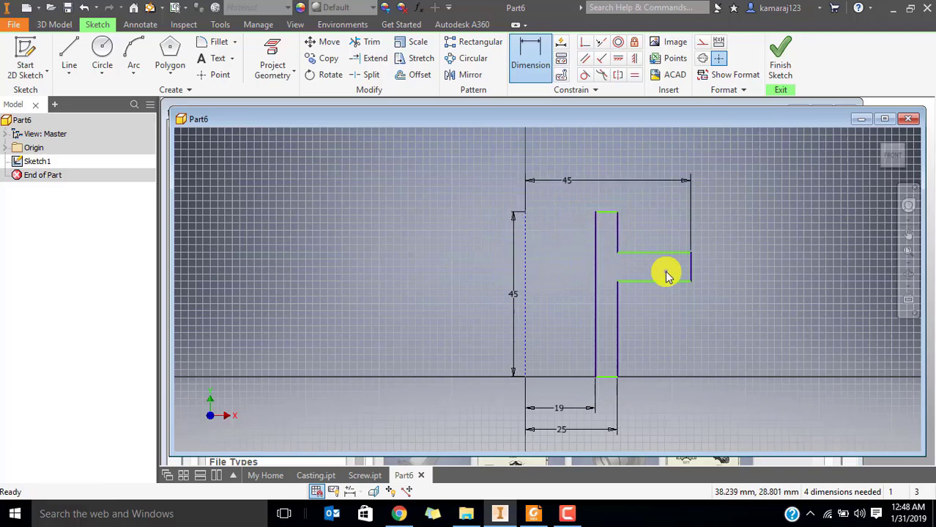
Check the nut's heights in the manual drawing and set the upper outer edge's length to 10 mm.
key(alt+Tab)
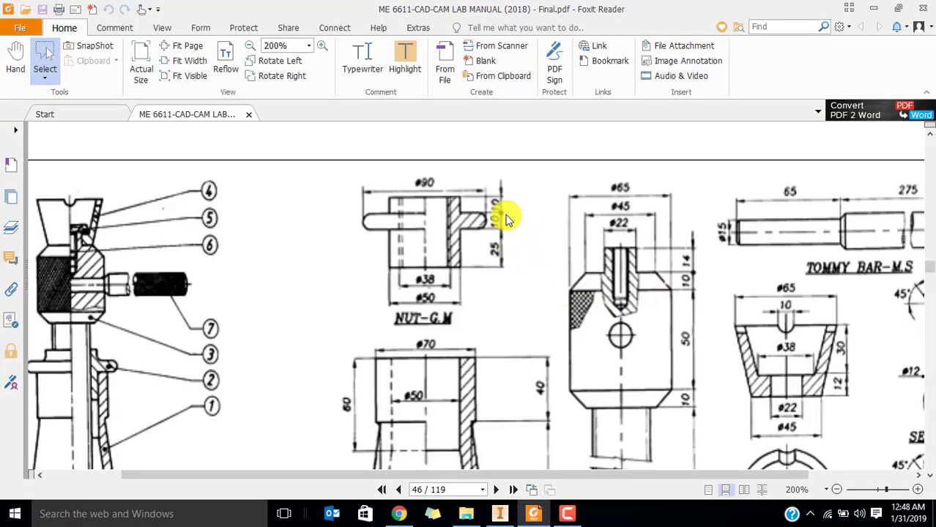
key(alt+Tab)
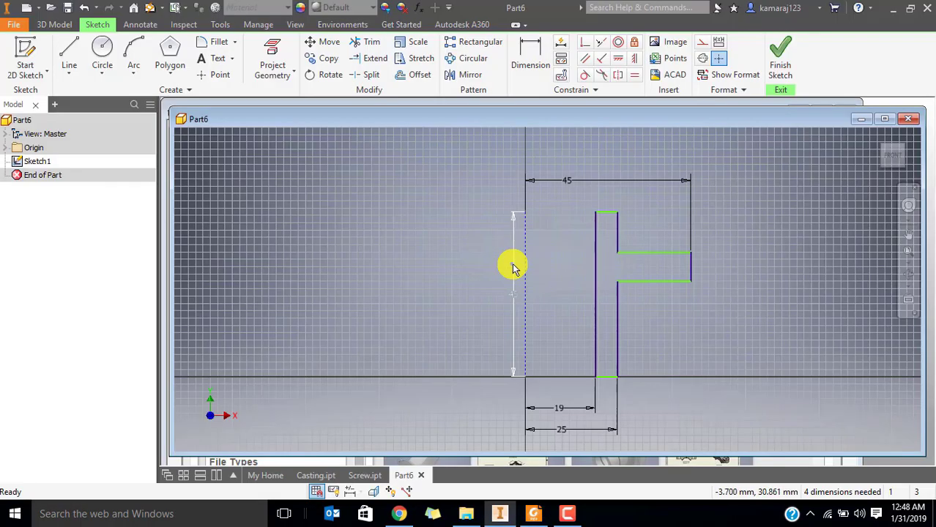
click(529, 59)
click(623, 235)
click(739, 230)
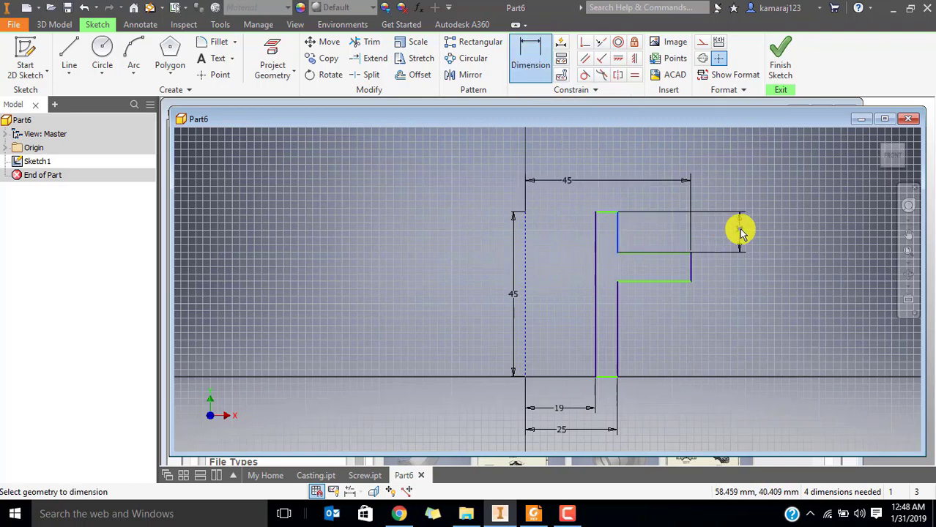
text(10)
key(Return)
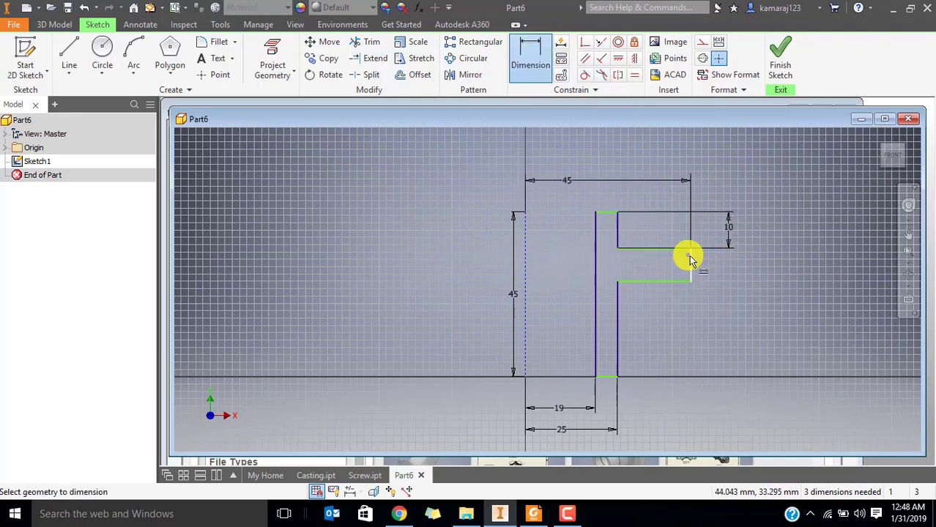
Set the flange thickness to 10 mm and the lower outer edge's length to 25 mm.
click(689, 256)
click(730, 266)
text(10)
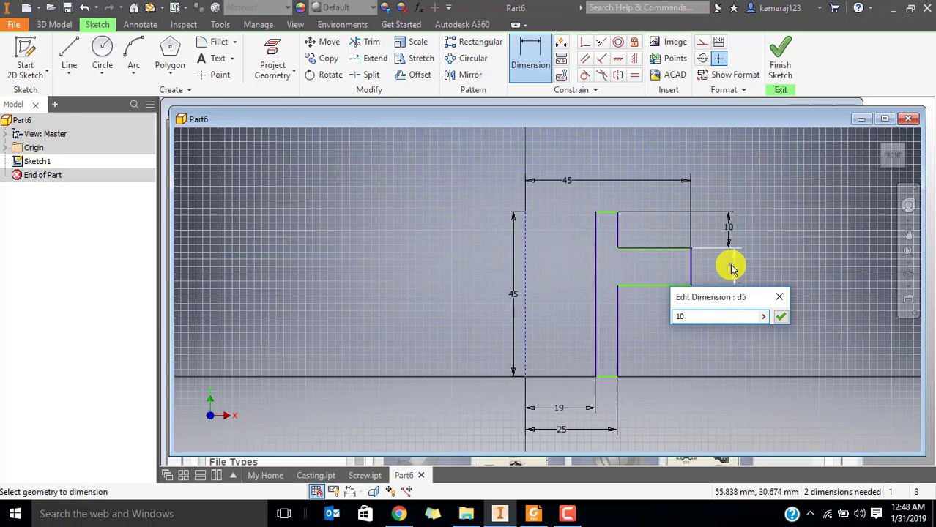
key(Return)
click(618, 341)
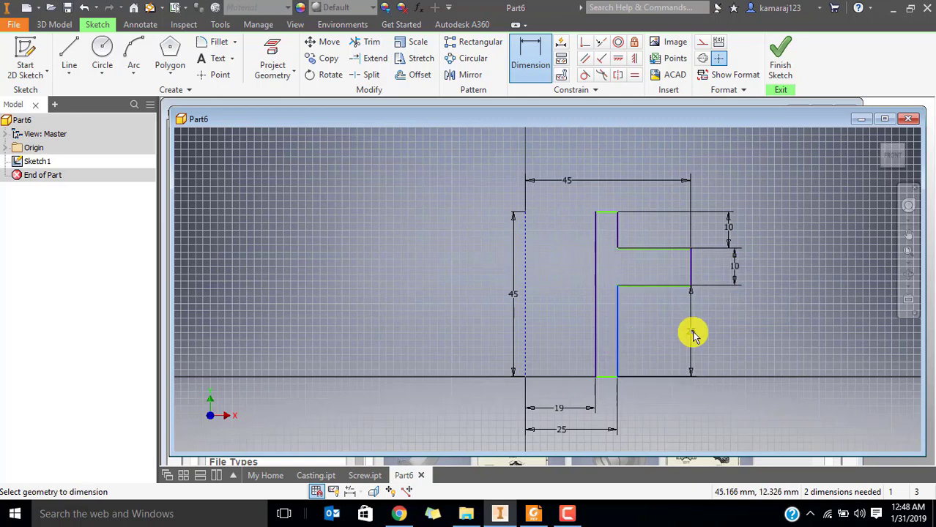
click(731, 331)
text(25)
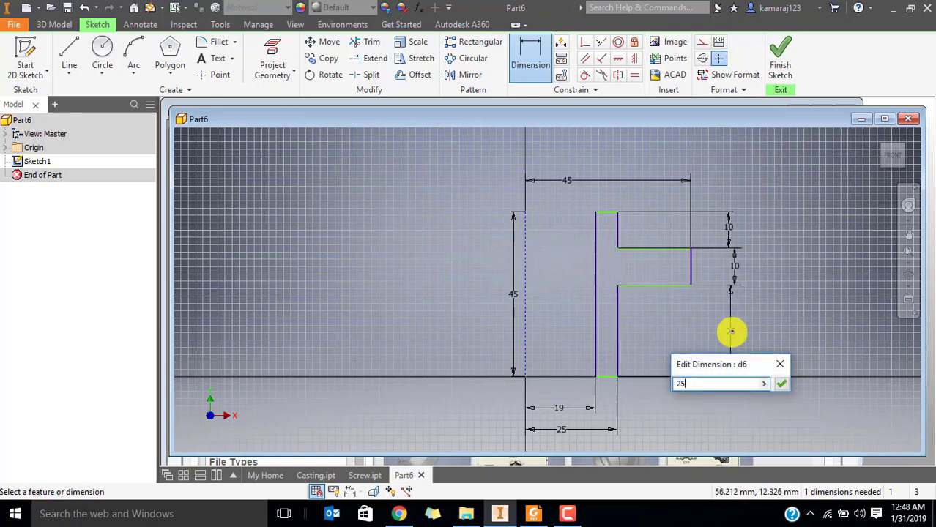
key(Return)
key(Escape)
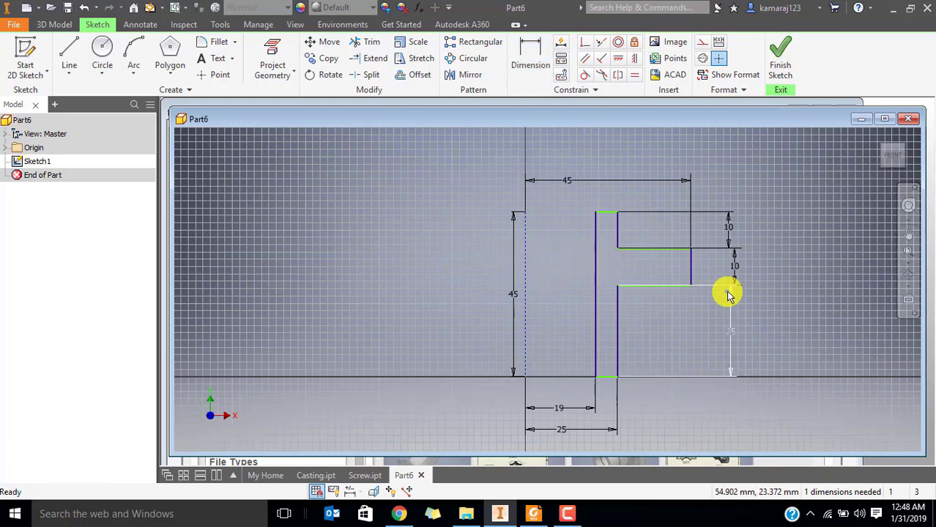
Apply a horizontal constraint between the midpoint of the profile's bottom edge and the origin.
click(618, 58)
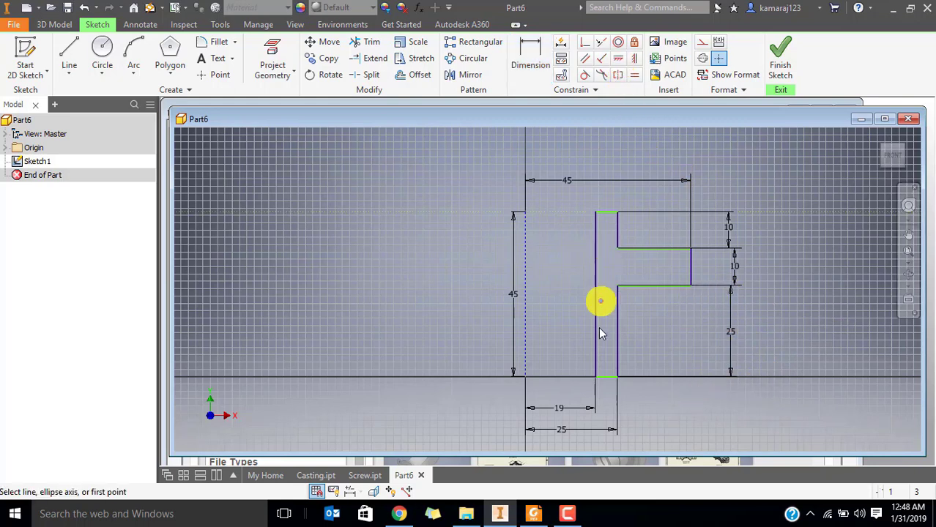
click(602, 382)
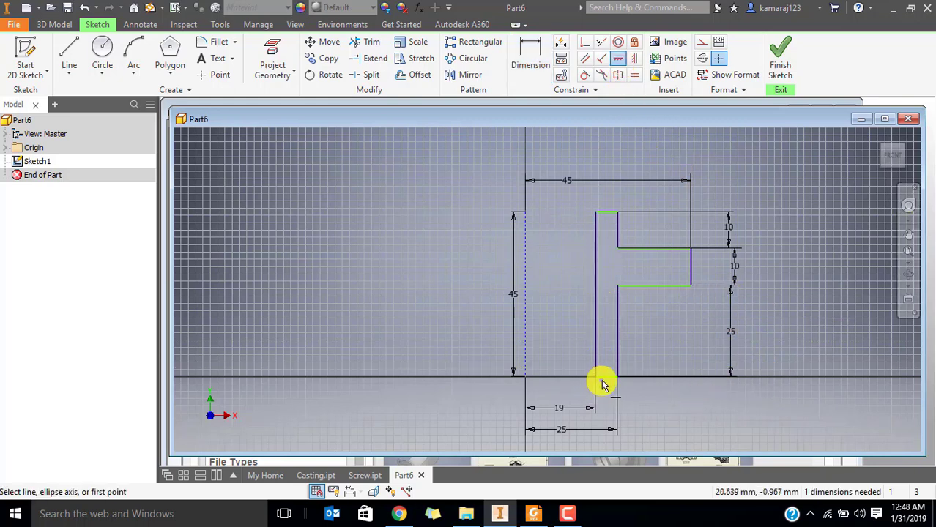
click(525, 377)
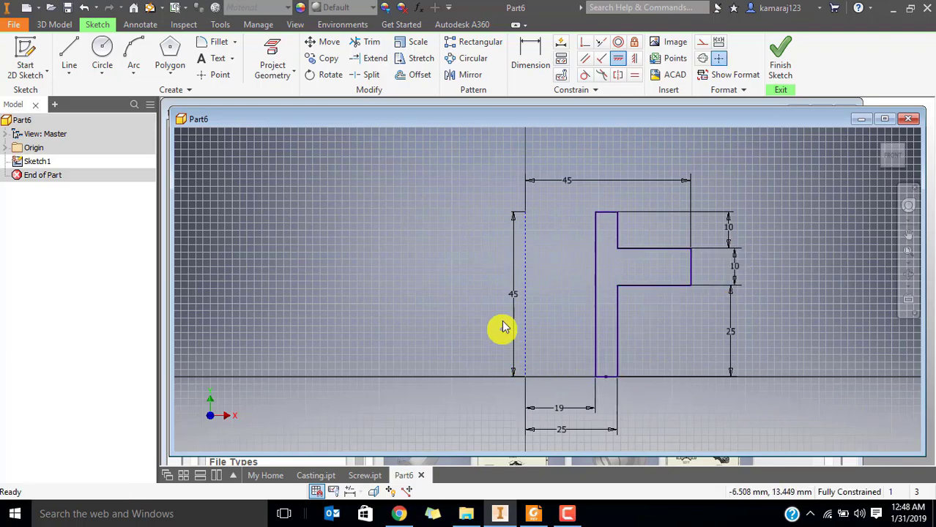
key(Escape)
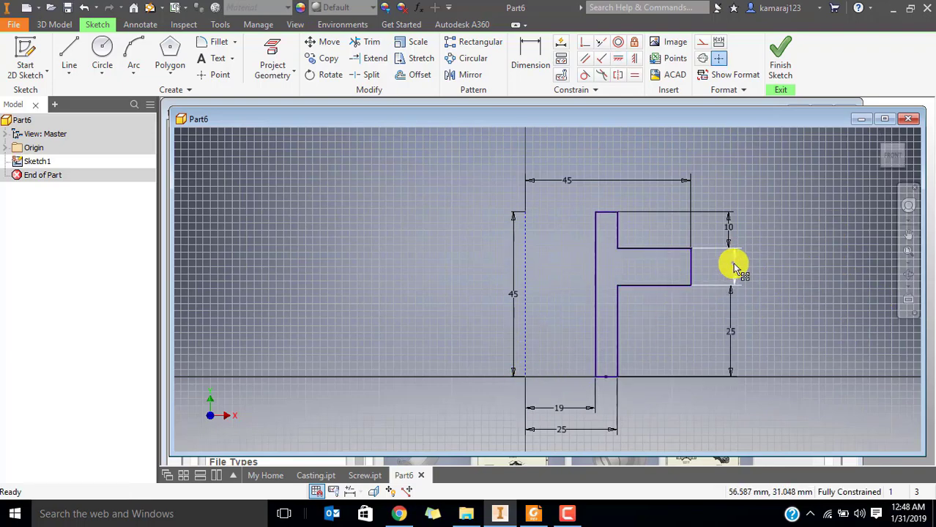
Compare the profile with the manual drawing, finish the sketch and revolve the profile fully around the construction axis.
key(alt+Tab)
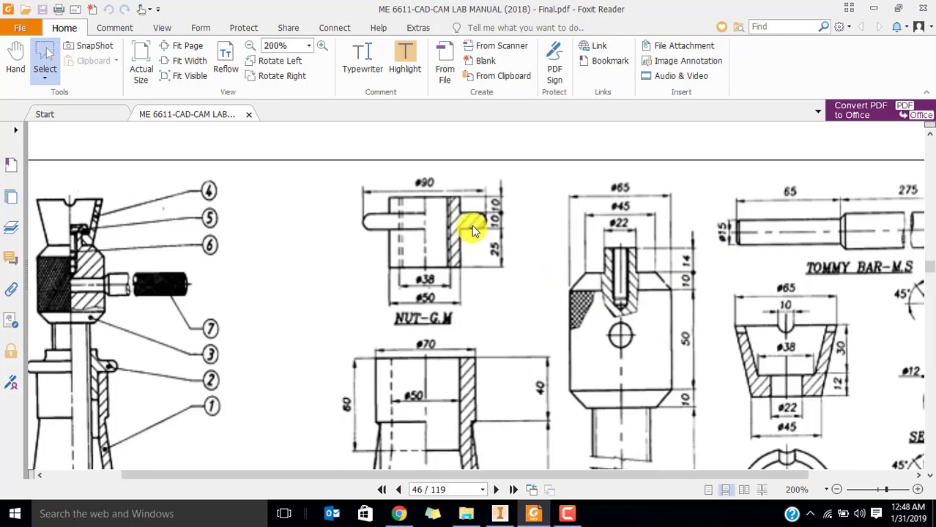
scroll(472, 230, down, 1)
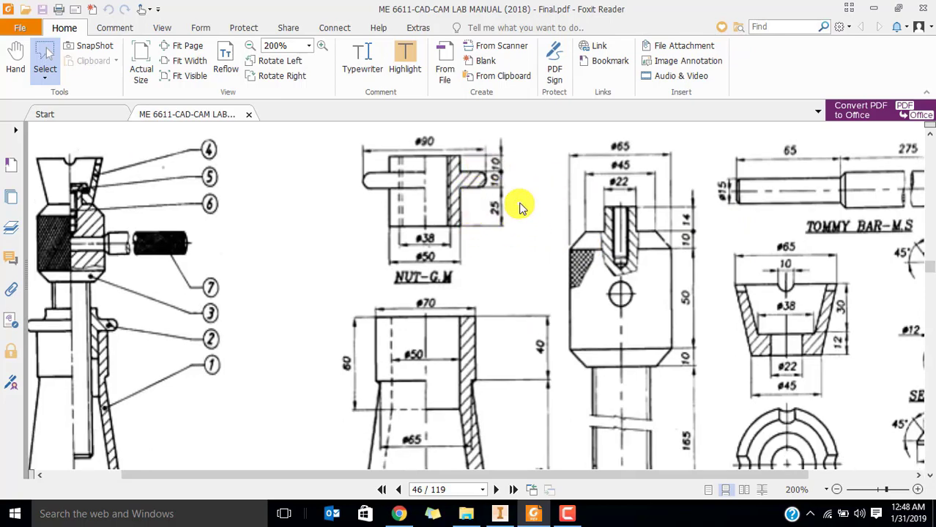
key(alt+Tab)
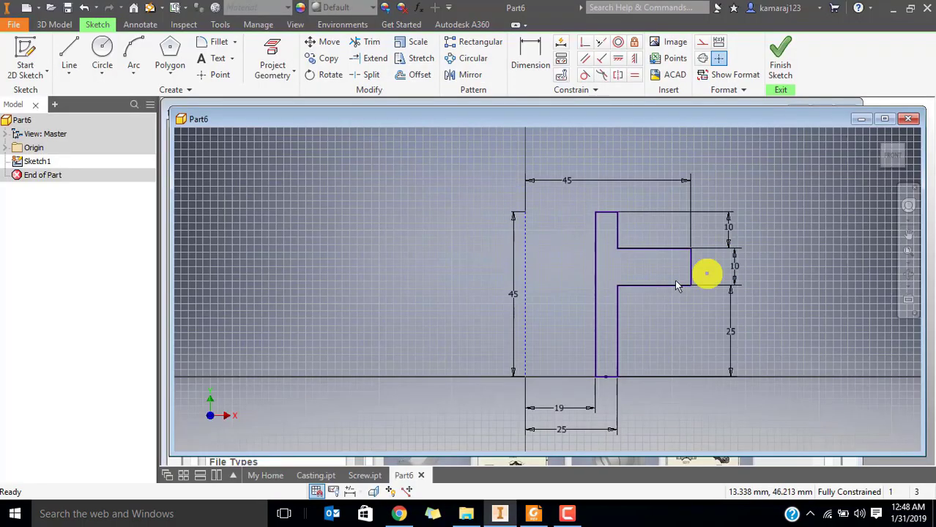
click(782, 65)
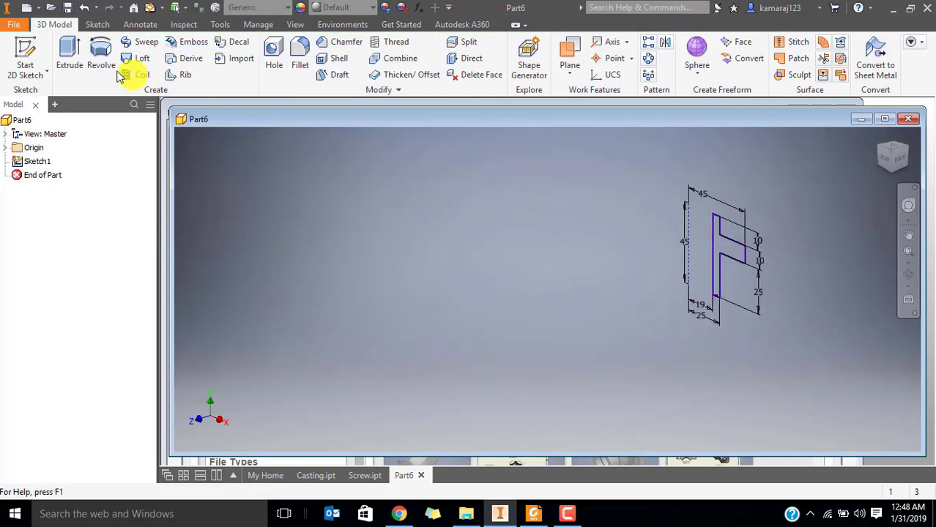
click(100, 59)
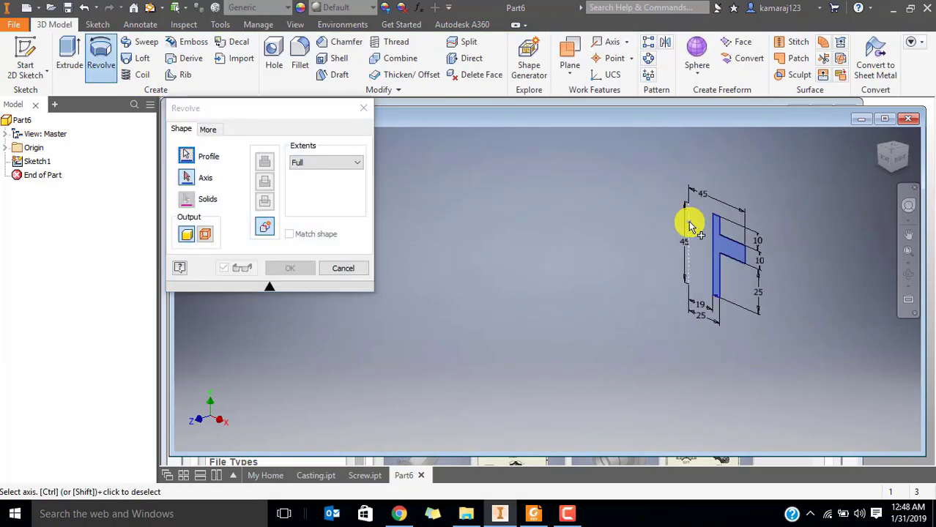
click(690, 227)
click(287, 268)
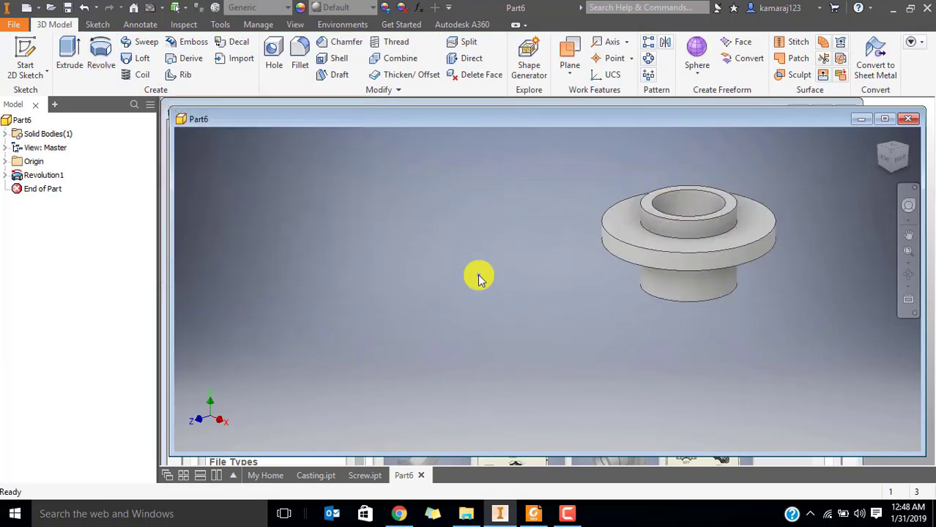
Check the flange's edge in the manual drawing and start a full round fillet on the nut.
mouse_move(821, 186)
shift+middle_down()
mouse_move(756, 226)
mouse_move(764, 278)
shift+middle_up()
key(alt+Tab)
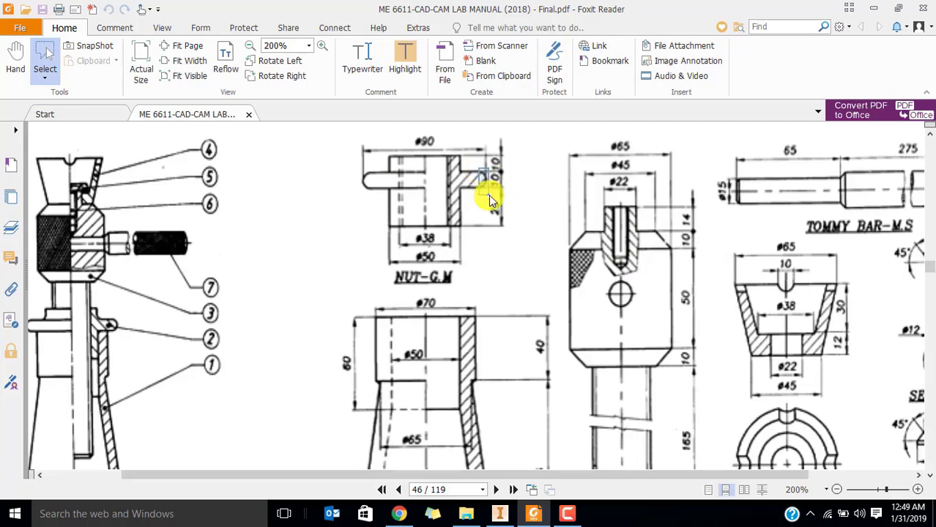
key(alt+Tab)
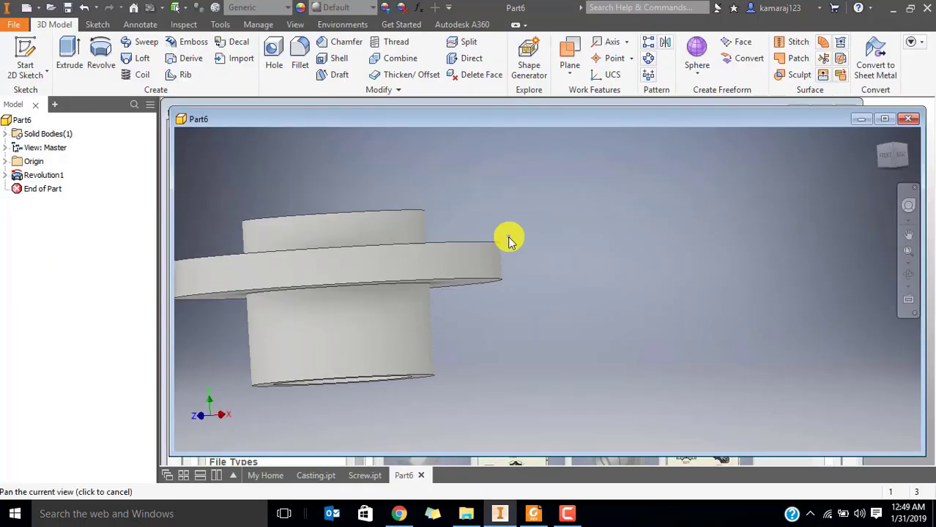
middle_drag(507, 235, 692, 225)
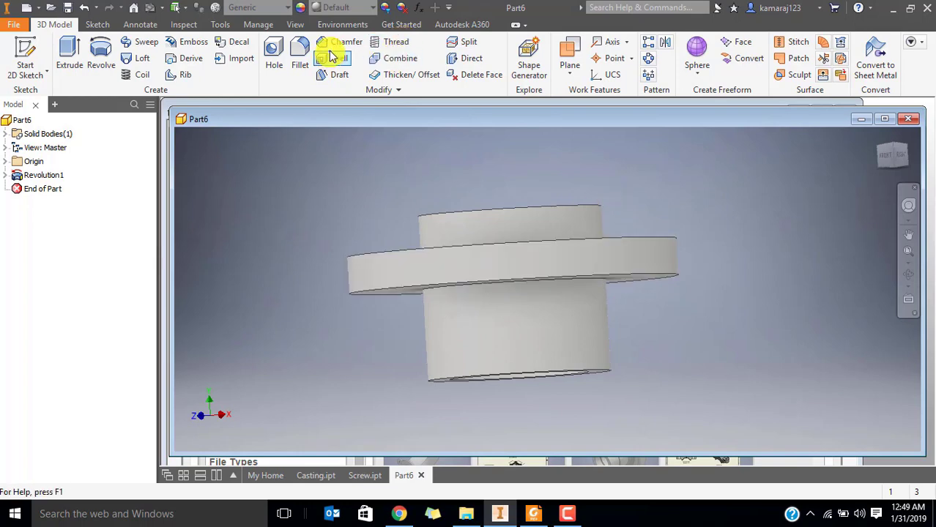
click(300, 56)
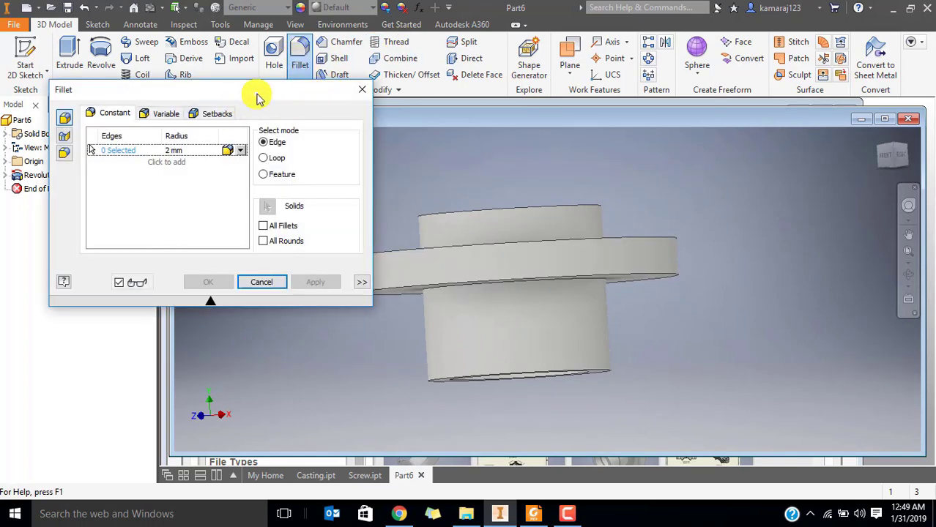
shift+middle_drag(602, 209, 673, 268)
scroll(735, 303, up, 2)
scroll(696, 234, down, 2)
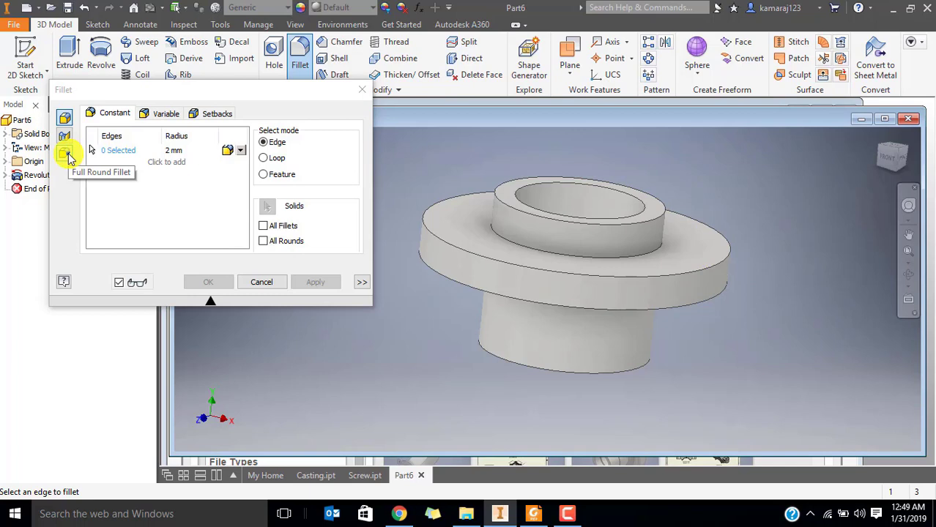
click(65, 154)
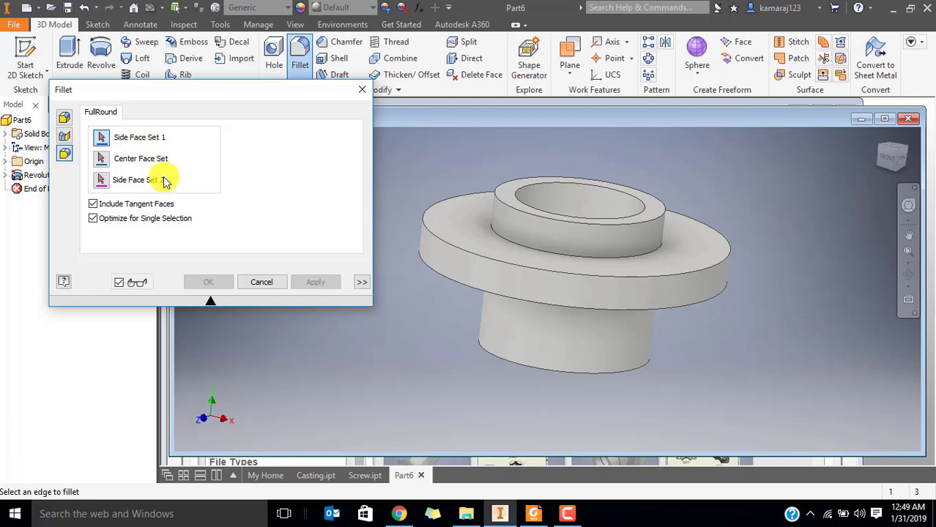
Apply the full round fillet to the flange rim using its upper, outer and lower faces.
click(702, 250)
mouse_move(733, 330)
shift+middle_down()
mouse_move(723, 306)
mouse_move(725, 320)
shift+middle_up()
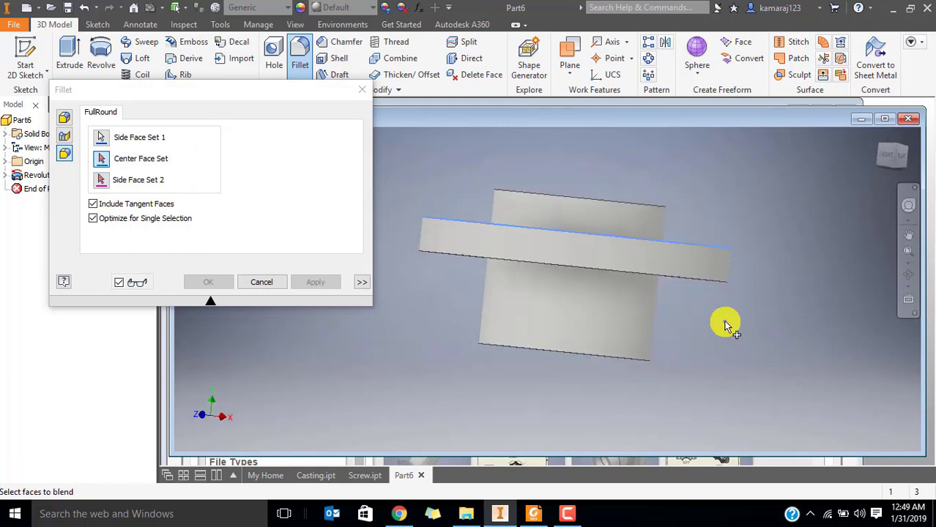
click(719, 271)
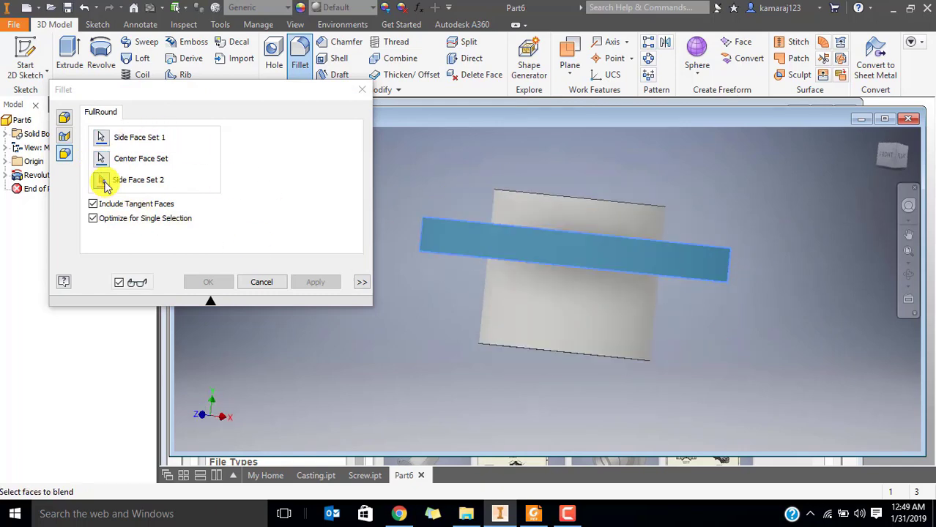
middle_drag(745, 320, 742, 286)
click(682, 244)
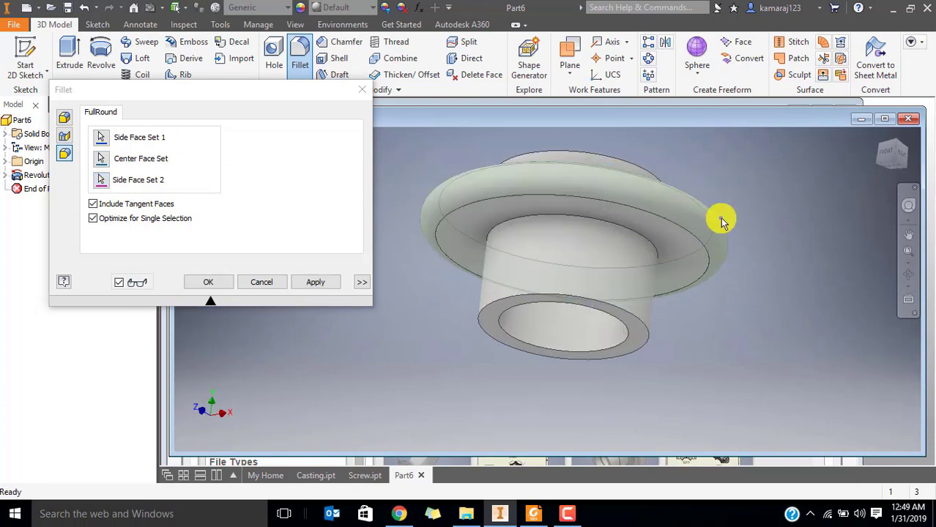
shift+middle_drag(719, 215, 717, 247)
click(219, 282)
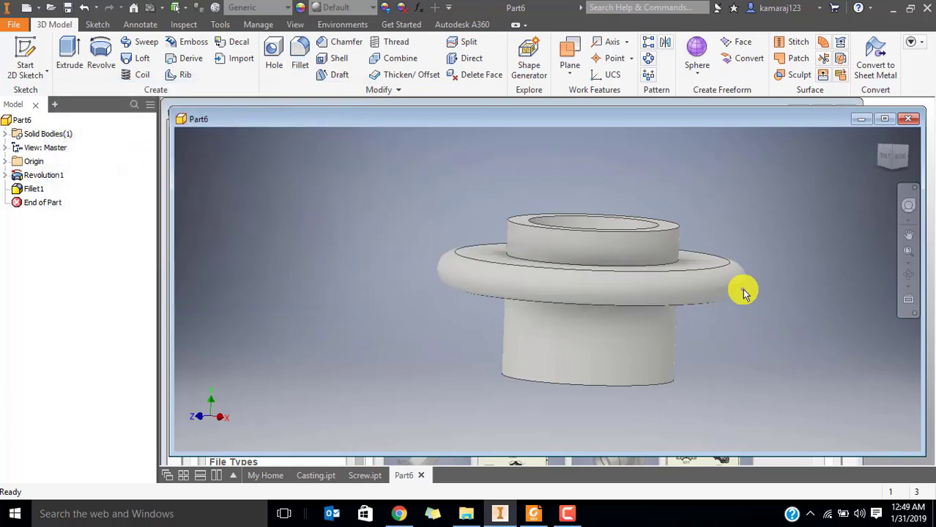
Inspect the rounded flange rim and compare the nut's bore and thread with the manual drawing.
scroll(756, 292, up, 4)
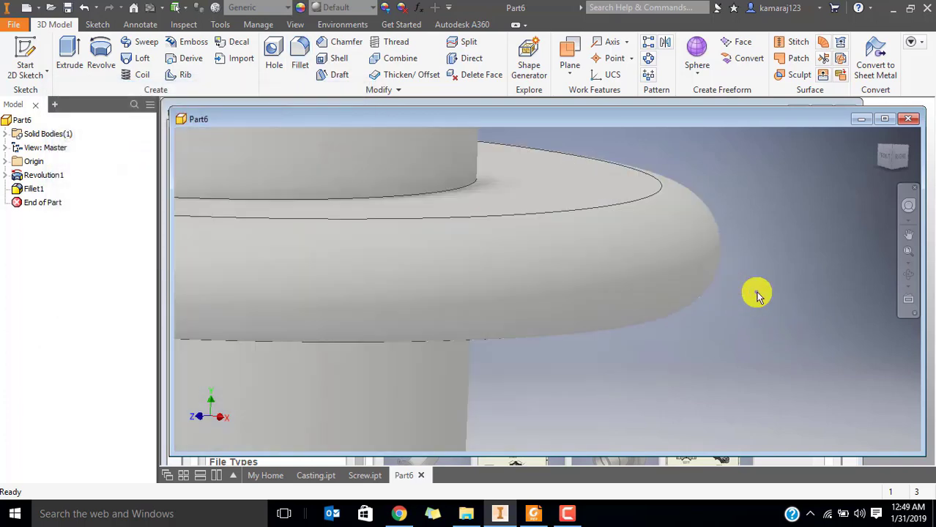
middle_drag(757, 292, 664, 208)
scroll(723, 246, down, 4)
shift+middle_drag(746, 247, 722, 229)
key(alt+Tab)
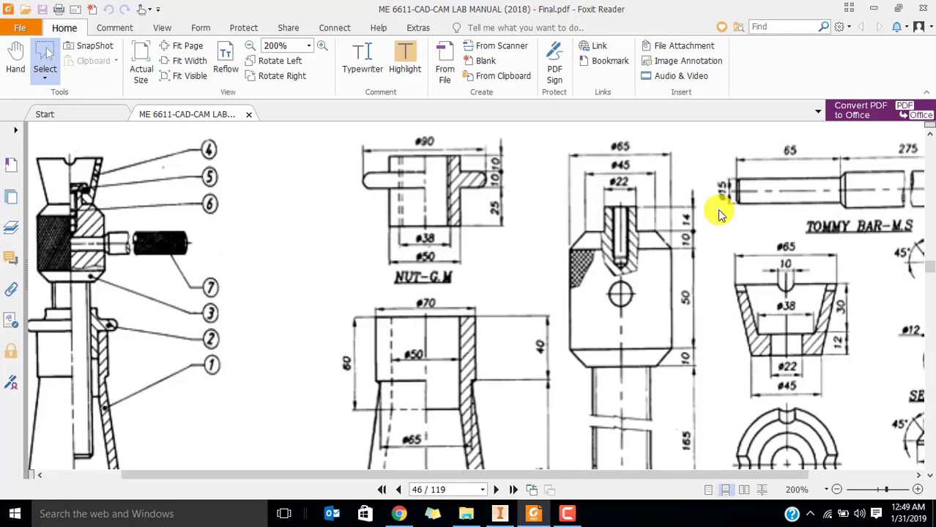
ctrl+scroll(399, 204, up, 1)
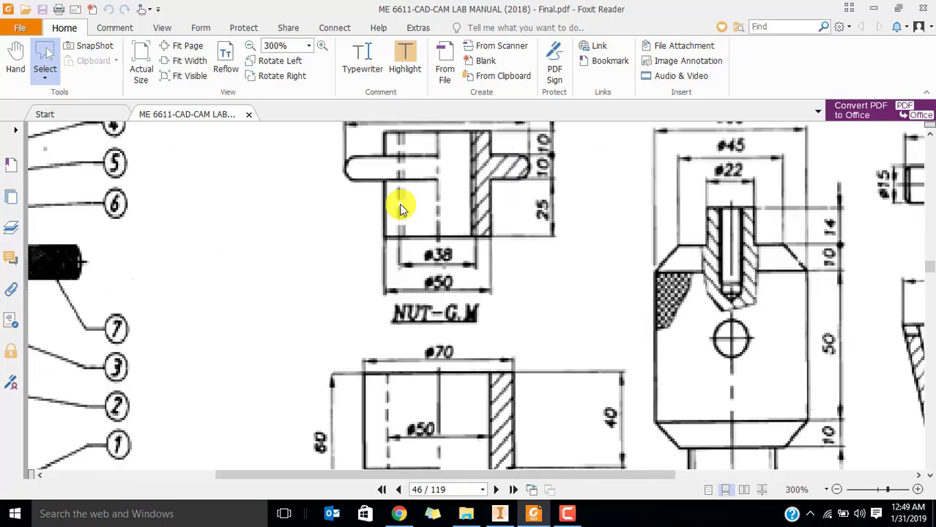
mouse_move(478, 163)
mouse_down()
mouse_move(482, 241)
mouse_move(471, 247)
mouse_up()
ctrl+scroll(644, 317, down, 3)
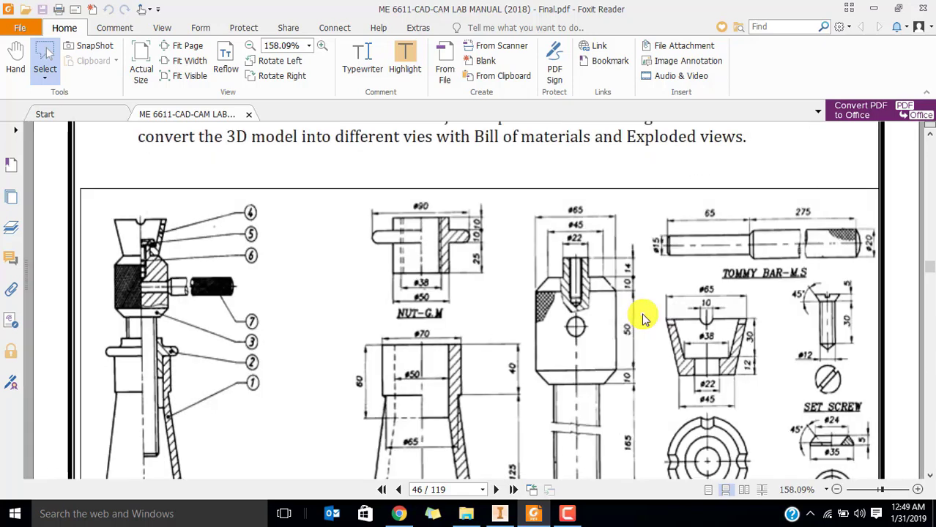
scroll(619, 372, down, 1)
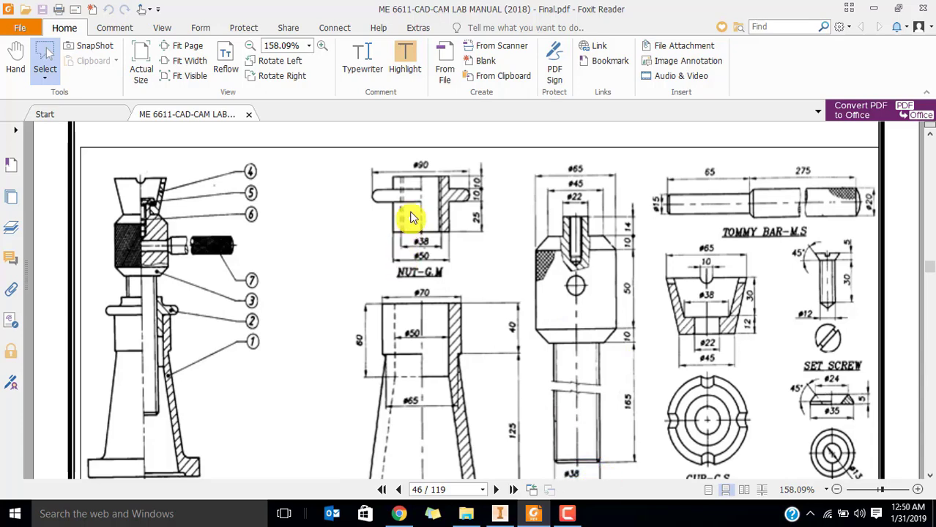
key(alt+Tab)
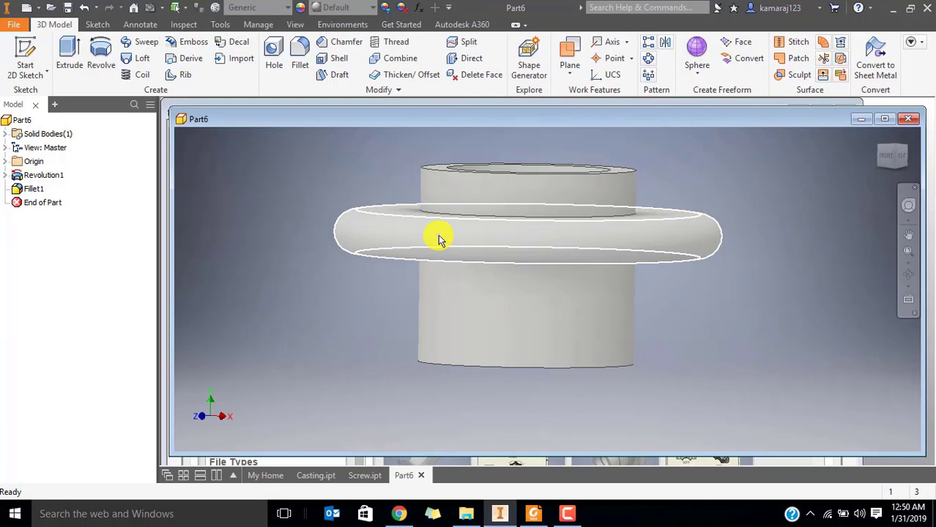
Start a sketch on the YZ plane and slice the graphics to expose the nut's cross-section.
click(6, 161)
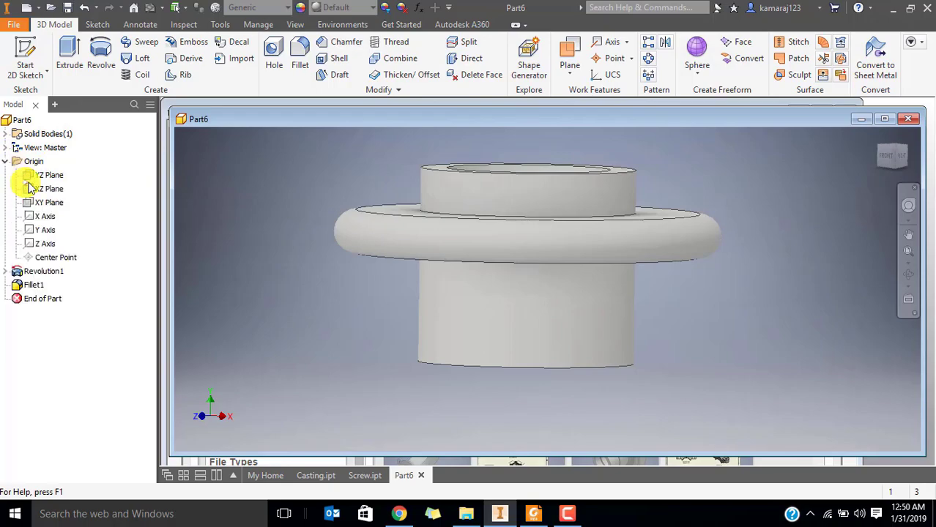
click(46, 180)
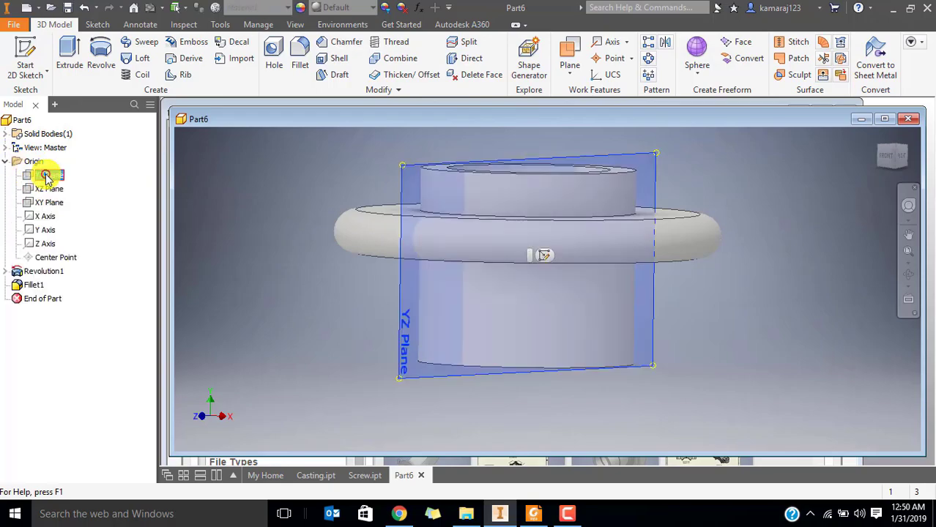
click(26, 53)
scroll(380, 179, up, 3)
middle_drag(591, 207, 554, 320)
right_click(546, 280)
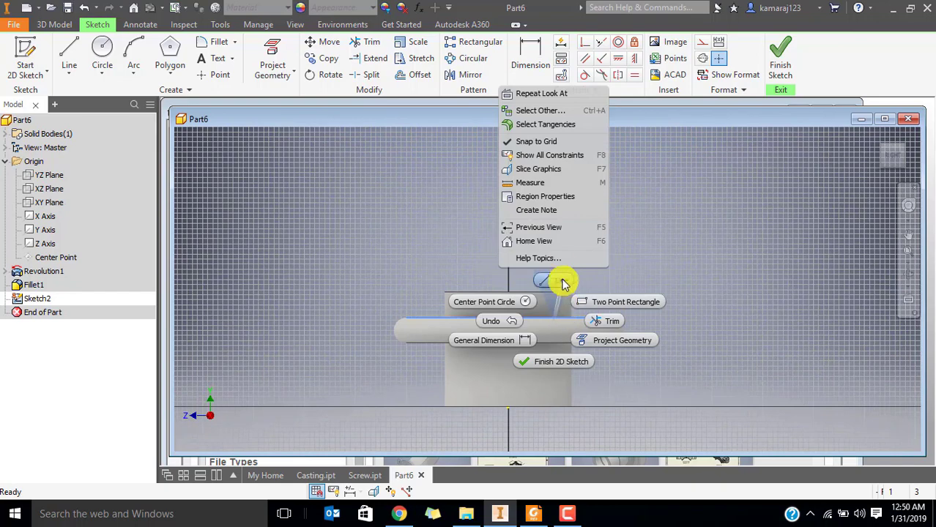
click(542, 168)
scroll(564, 300, down, 5)
mouse_move(555, 291)
middle_down()
mouse_move(553, 330)
mouse_move(534, 240)
mouse_move(527, 255)
middle_up()
scroll(537, 240, down, 3)
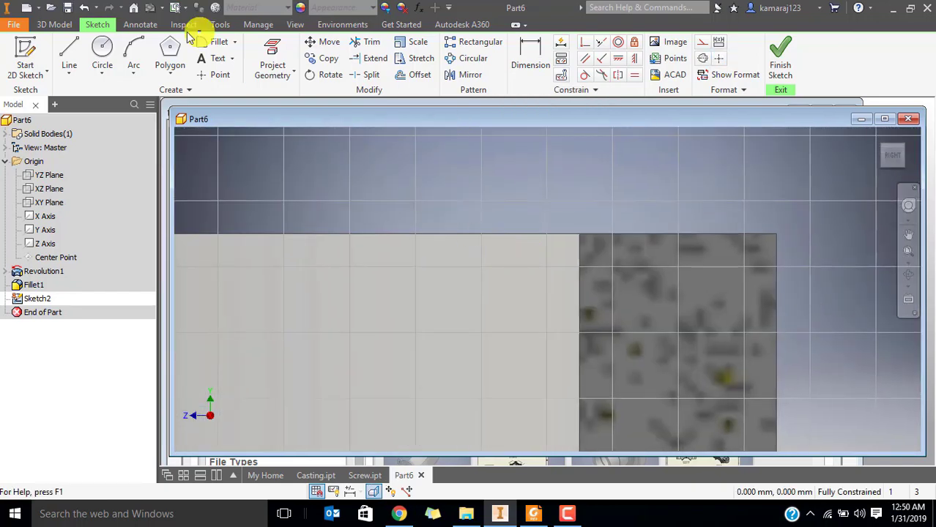
Project the bore outline into the sketch and draw a 2.125 mm high rectangle at the bore wall's upper corner.
click(265, 42)
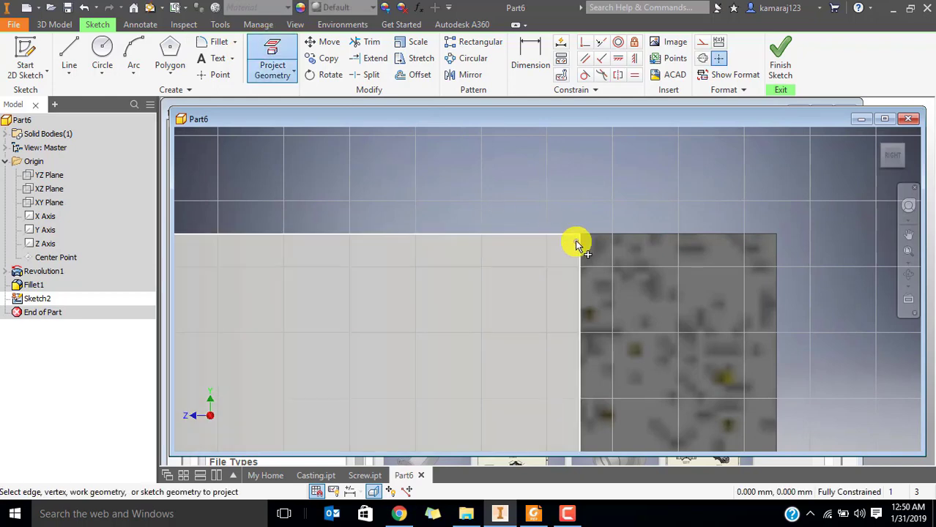
click(579, 244)
click(280, 50)
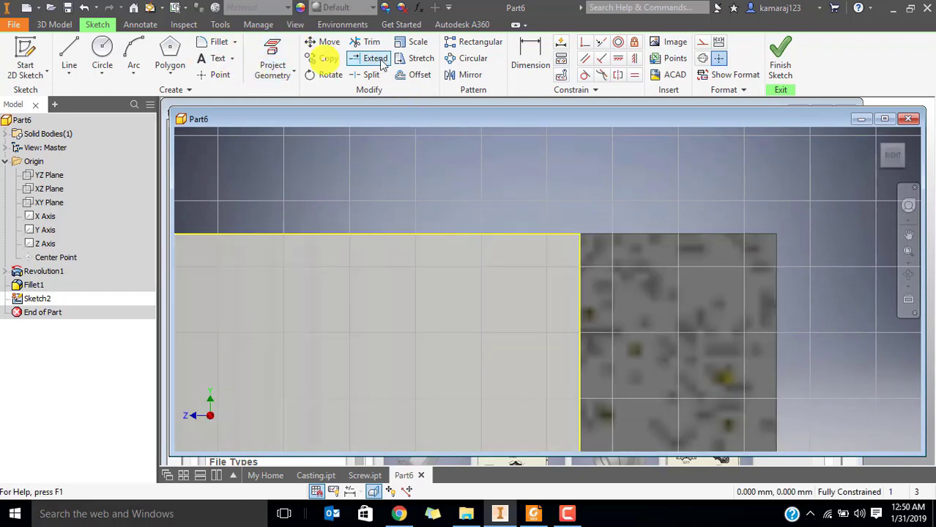
click(172, 74)
click(196, 93)
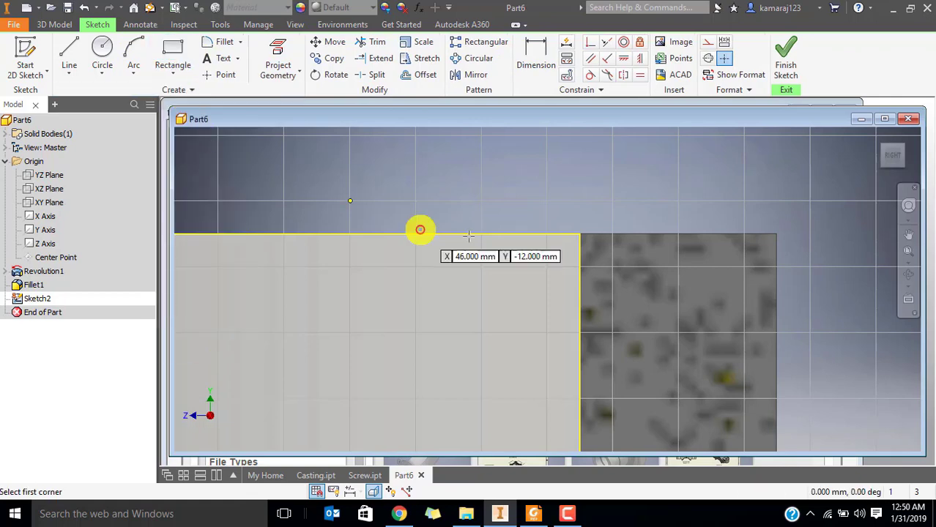
click(579, 235)
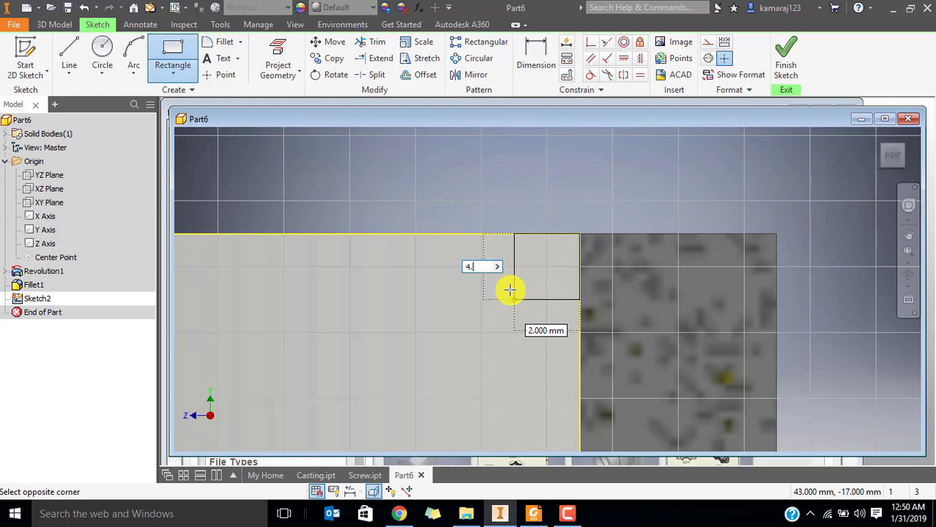
key(Return)
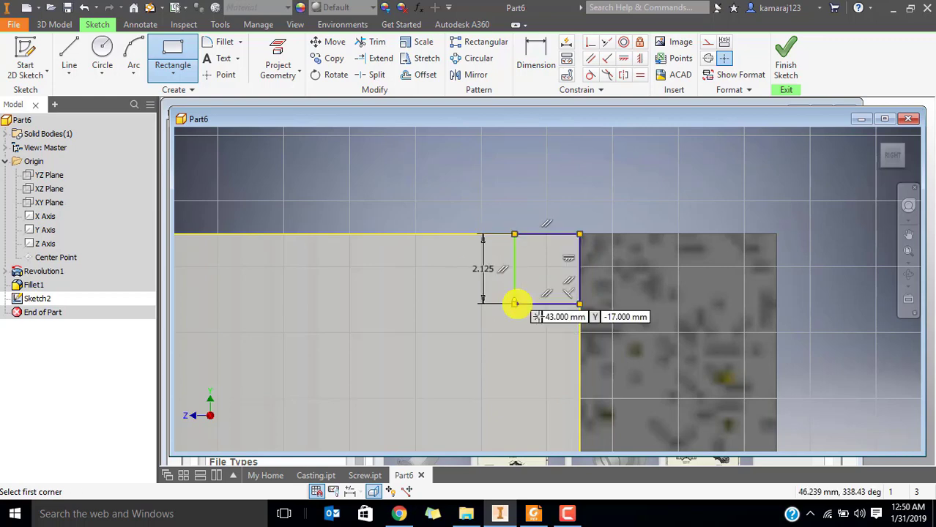
key(Escape)
Make the rectangle's adjacent sides equal to form a square and finish the sketch.
click(640, 75)
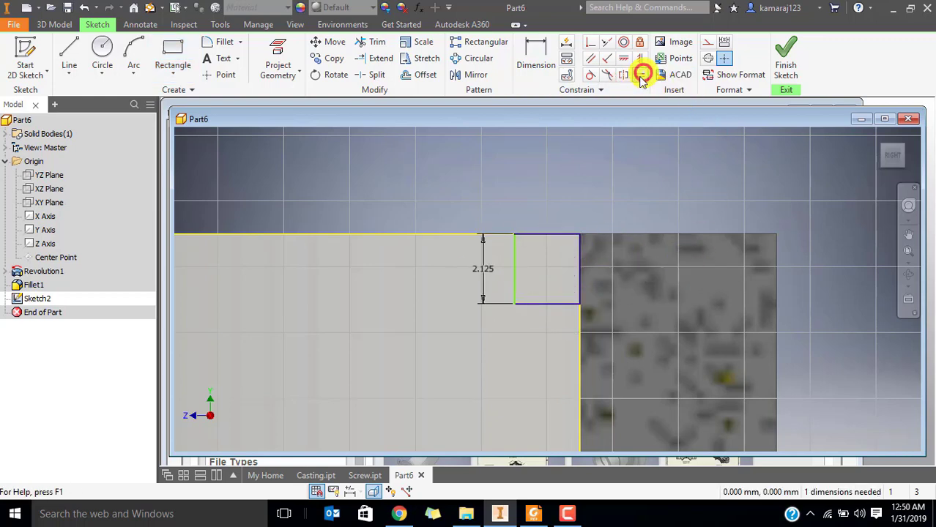
click(538, 304)
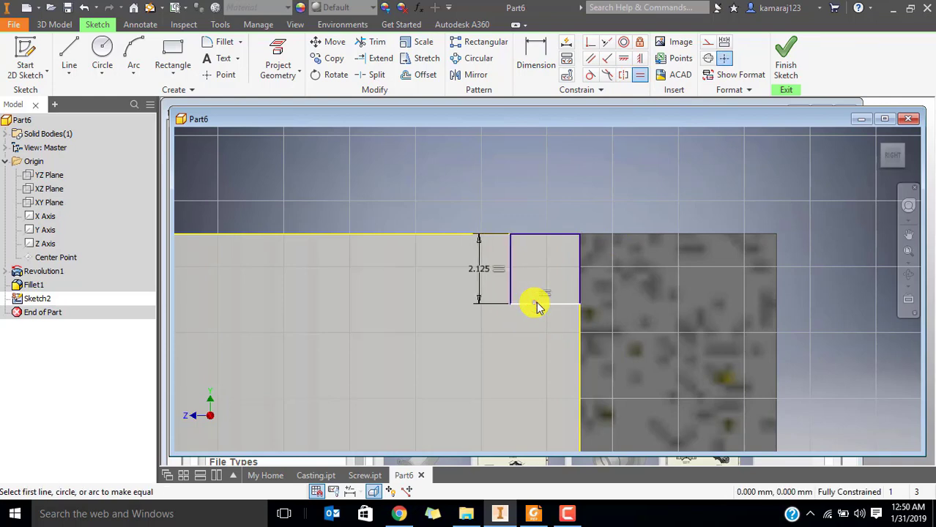
click(786, 61)
Start a Coil from the square profile around the Y axis and reverse its direction to run down the bore.
scroll(595, 163, up, 3)
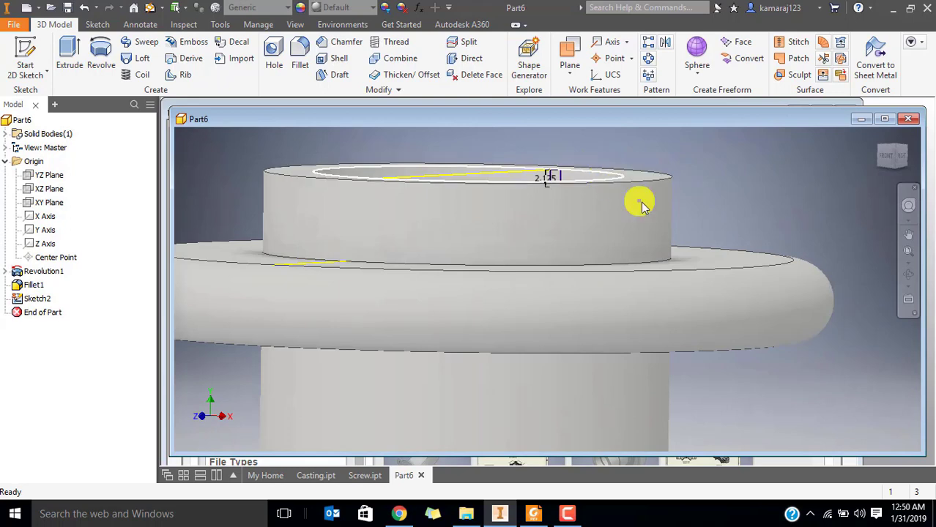
scroll(556, 198, up, 2)
shift+middle_drag(541, 189, 572, 188)
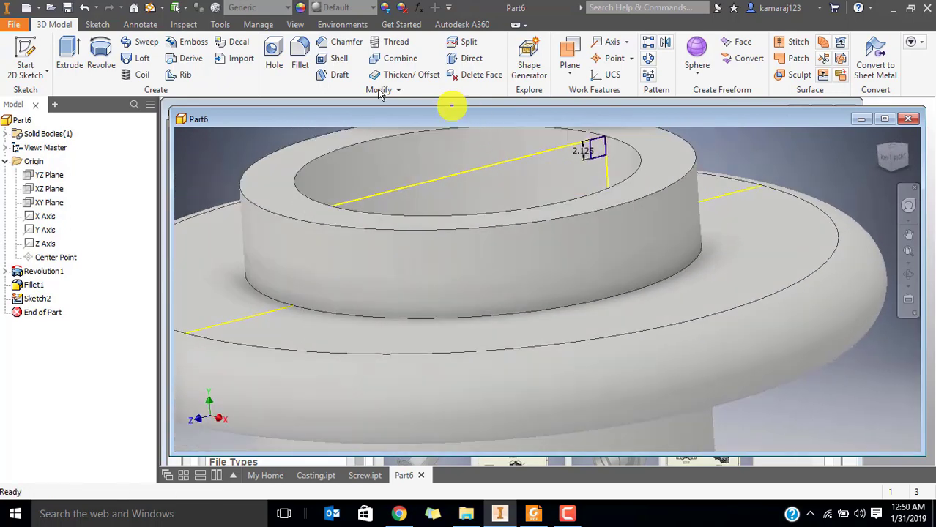
click(141, 81)
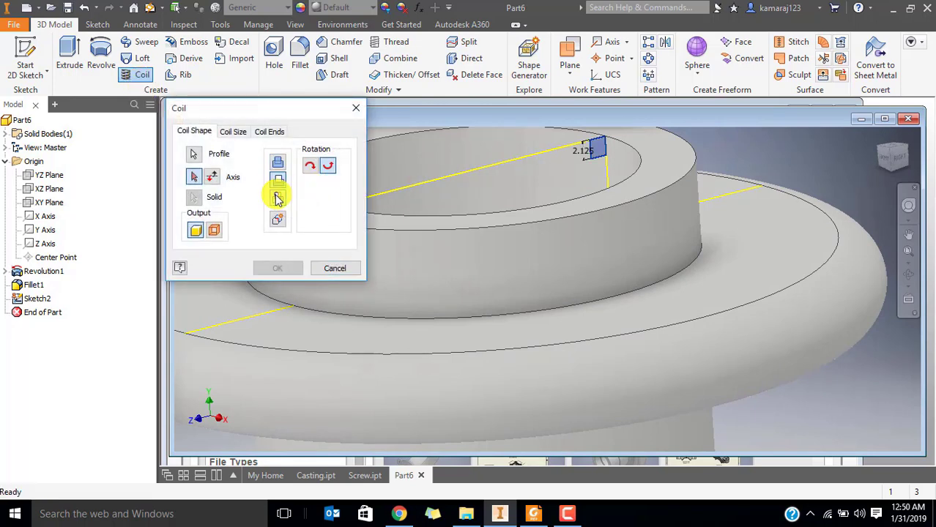
click(45, 230)
scroll(518, 230, up, 5)
key(F4)
drag(522, 235, 465, 220)
click(213, 178)
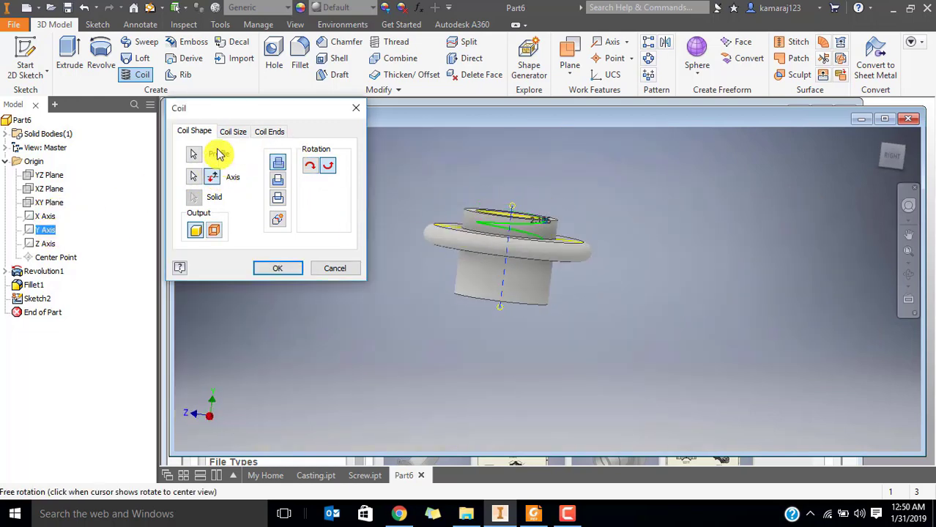
Define the coil size by pitch and height, with a pitch of 4.25 mm and a height of 45 mm.
click(237, 136)
click(229, 163)
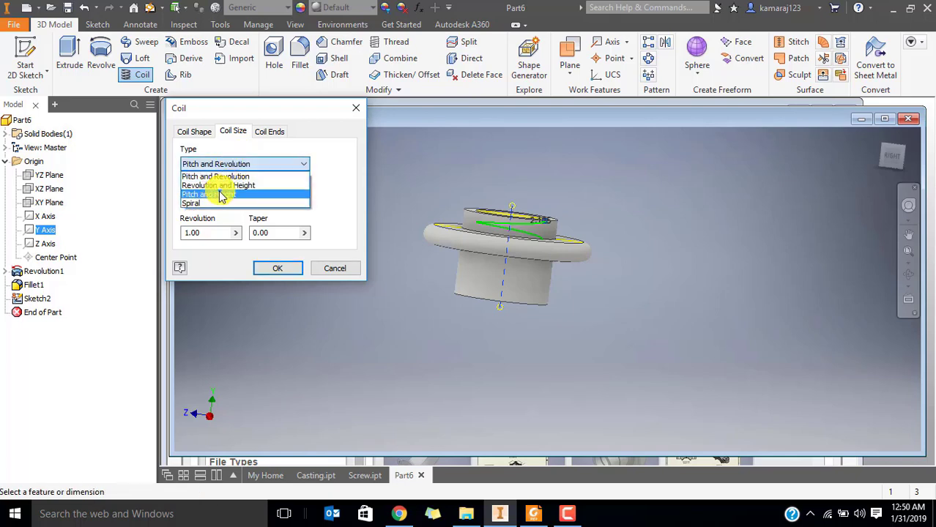
click(224, 184)
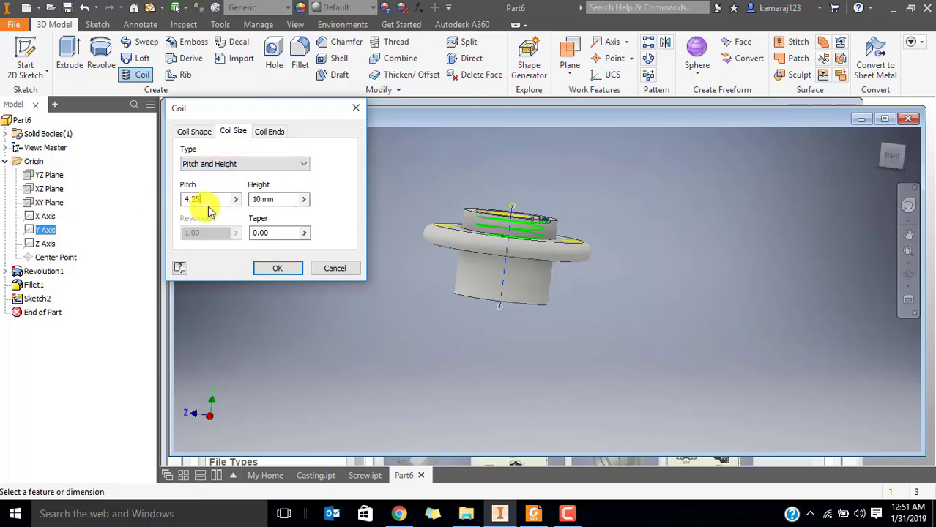
key(alt+Tab)
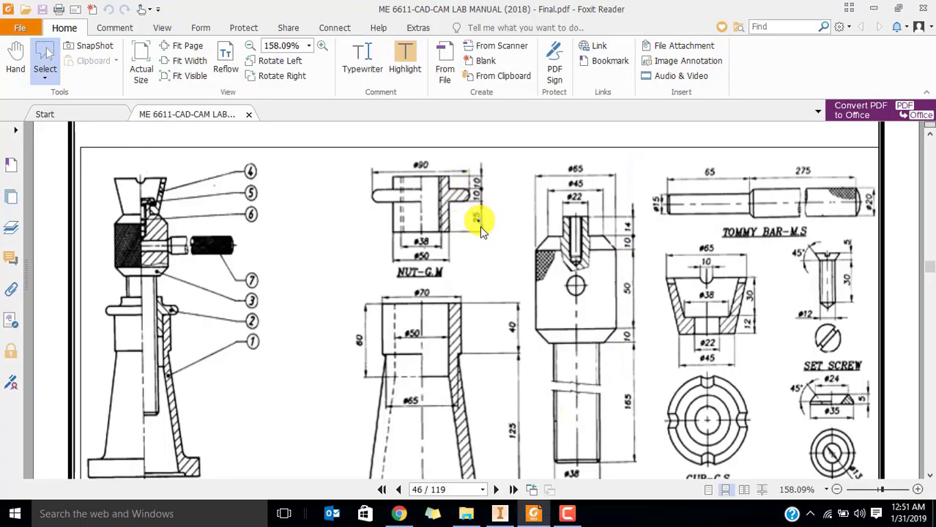
key(alt+Tab)
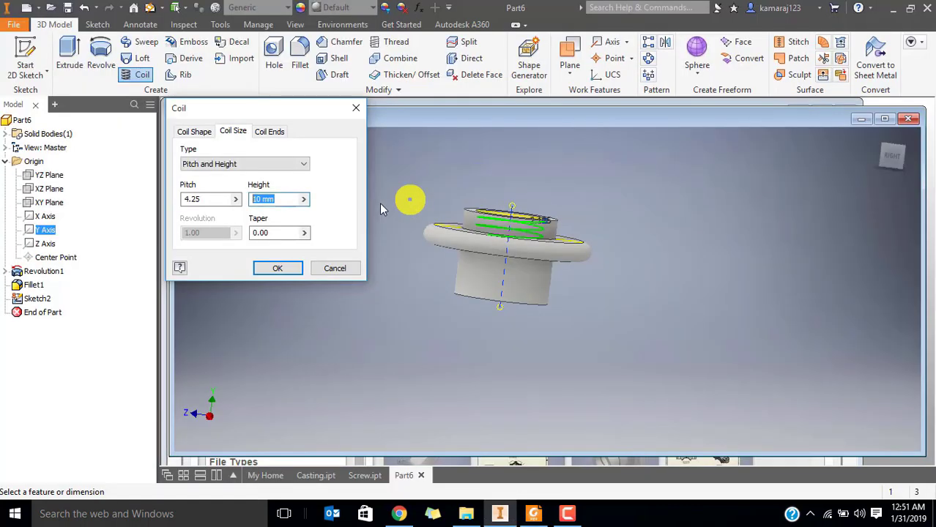
text(45)
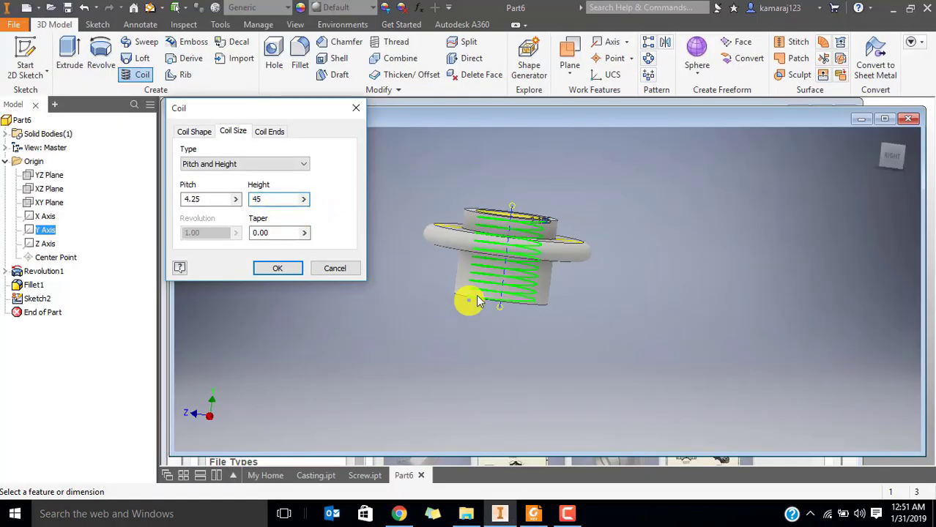
shift+middle_drag(497, 294, 508, 286)
scroll(510, 249, up, 5)
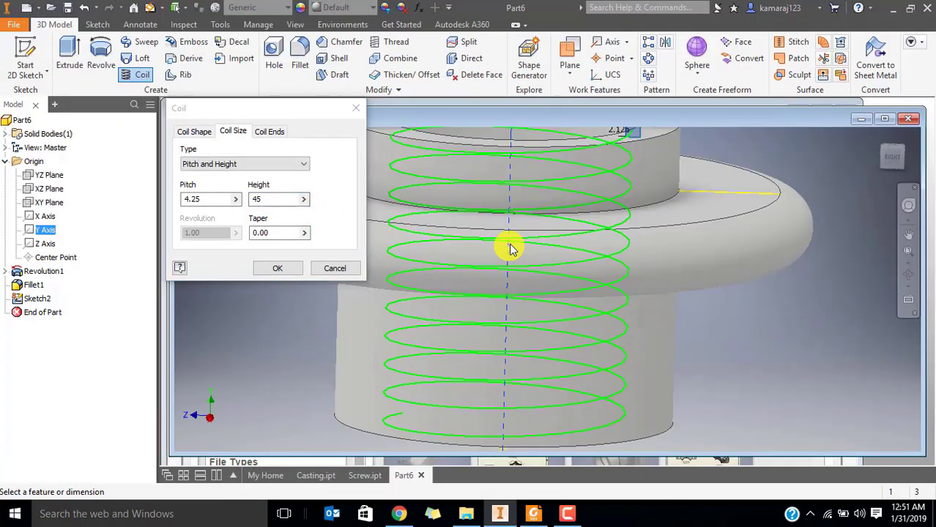
middle_drag(583, 198, 594, 267)
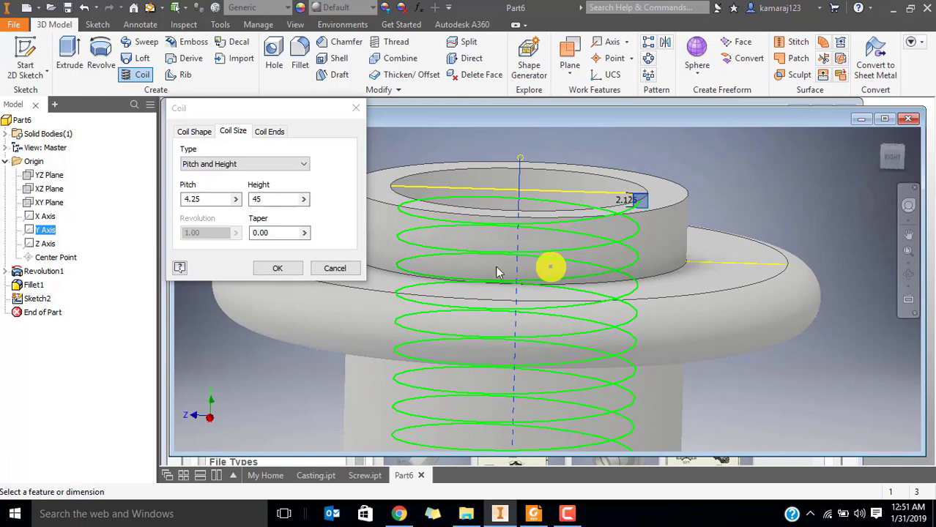
Use the Join operation for the coil and create it inside the nut's bore.
click(199, 132)
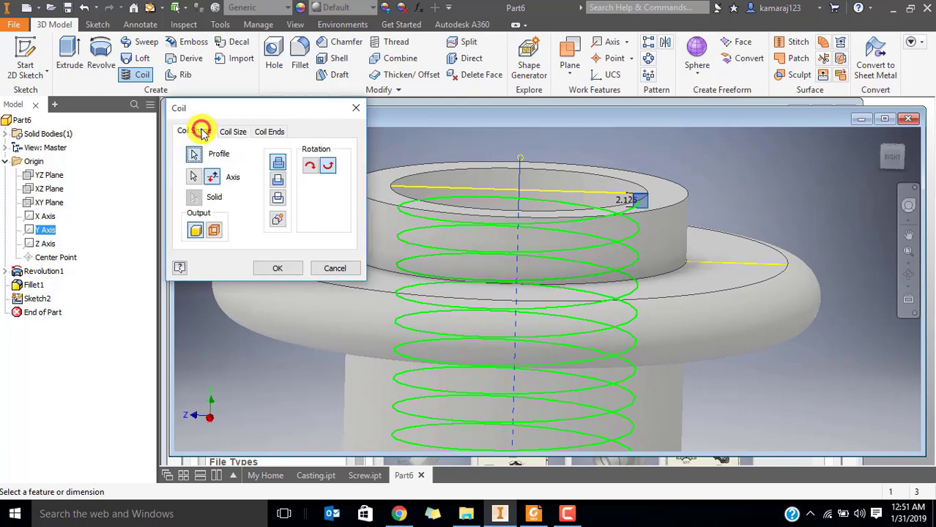
click(277, 162)
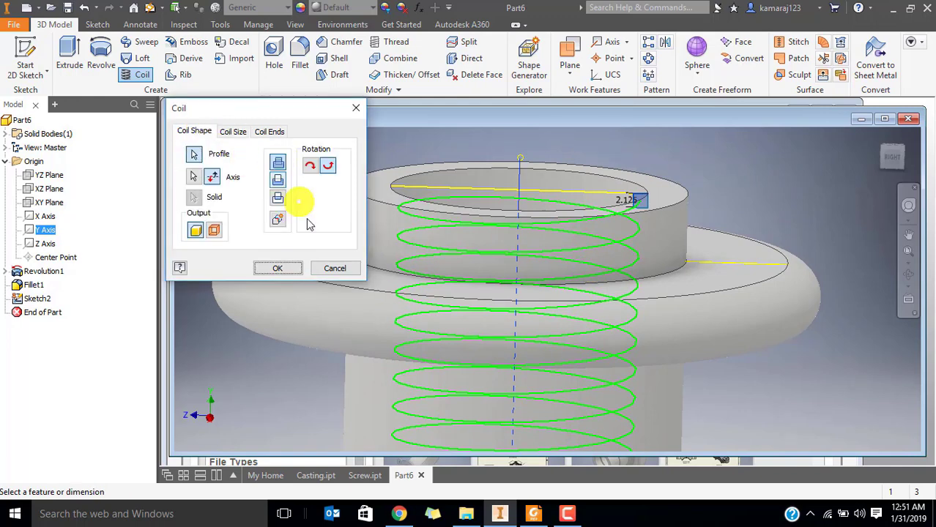
click(282, 268)
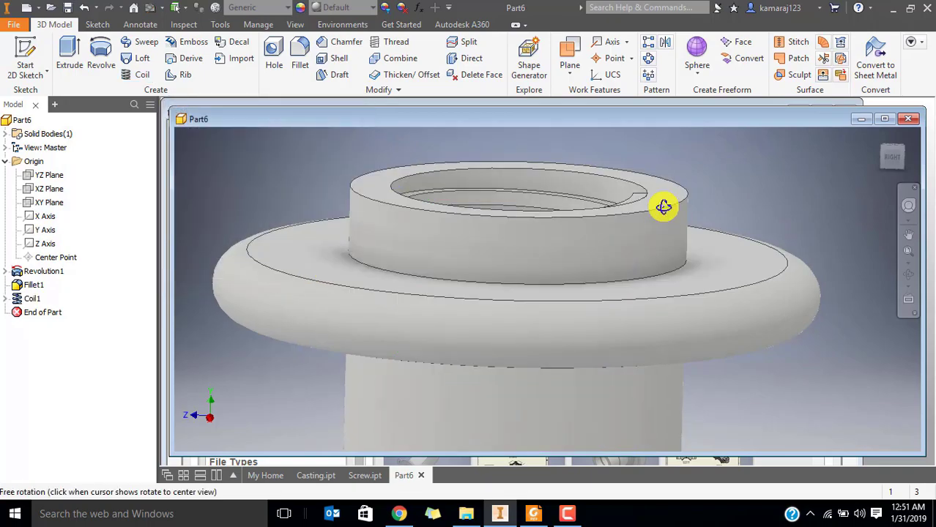
Sketch a rectangle about 50 by 3 mm on the YZ plane, covering the coil end that protrudes beyond the nut's long barrel, and finish the sketch.
shift+middle_drag(660, 207, 549, 379)
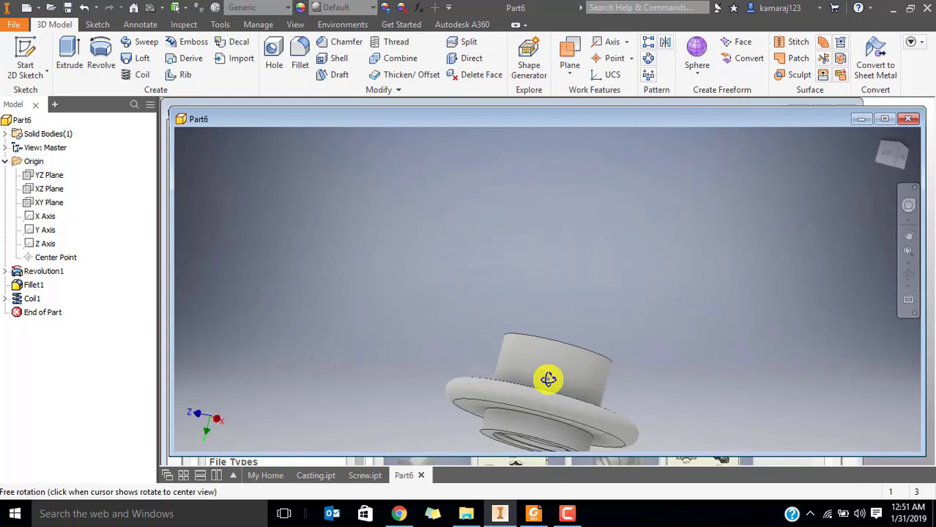
click(49, 176)
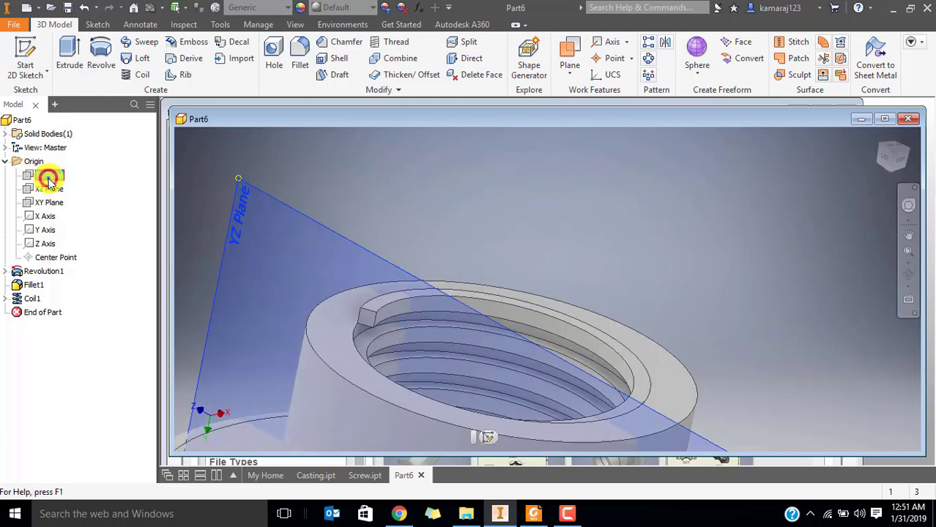
click(25, 58)
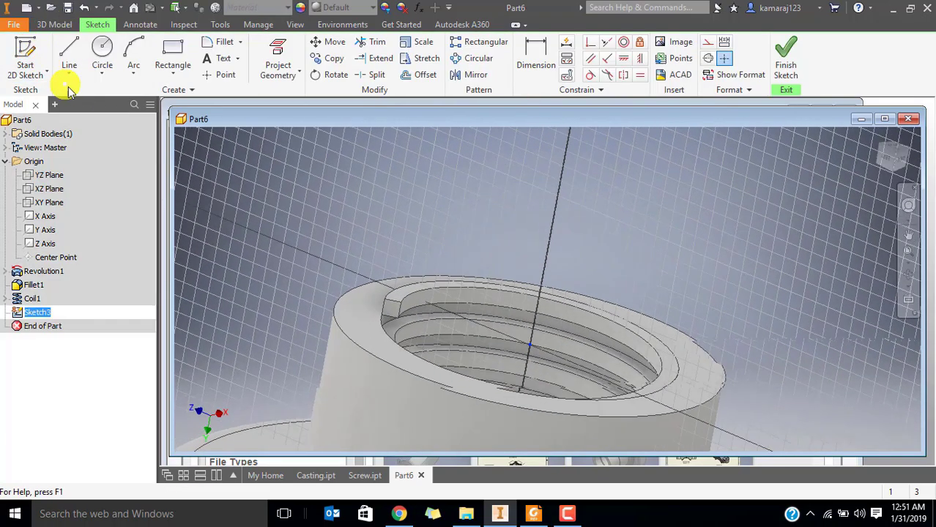
scroll(516, 218, up, 3)
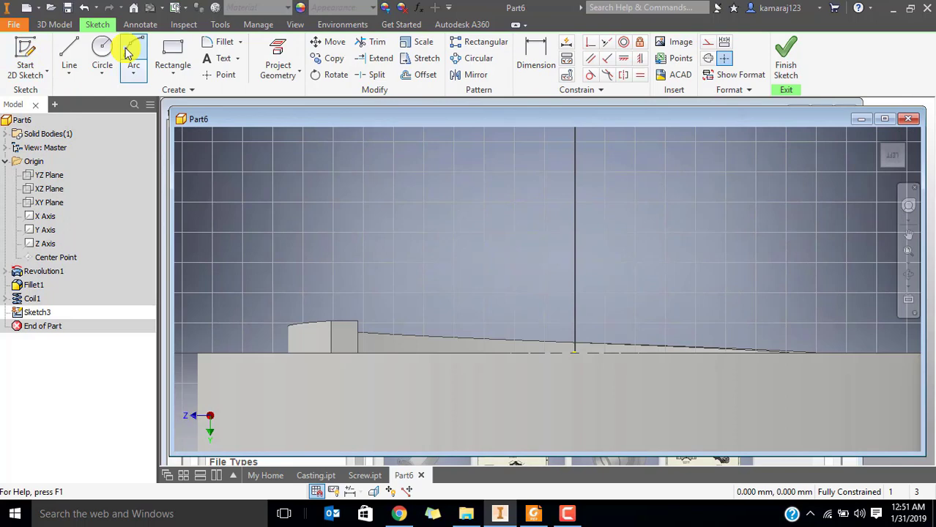
click(173, 55)
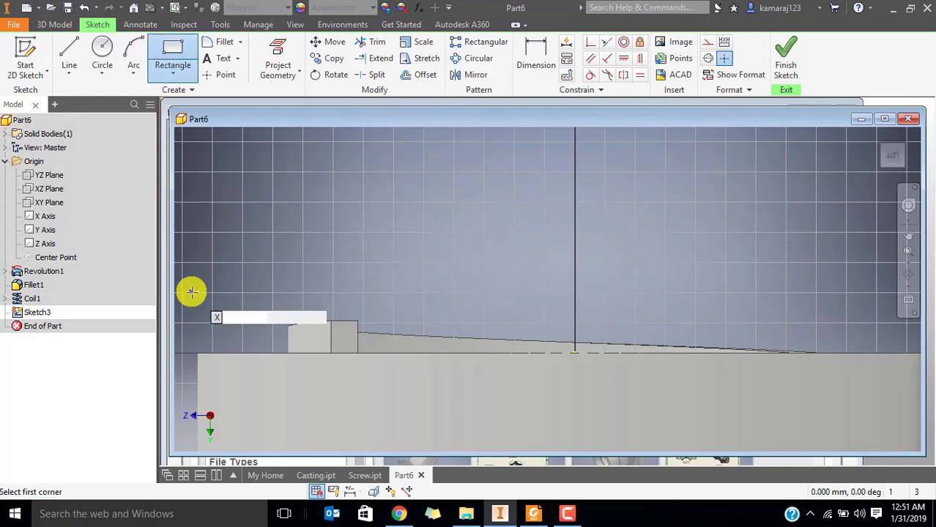
click(197, 353)
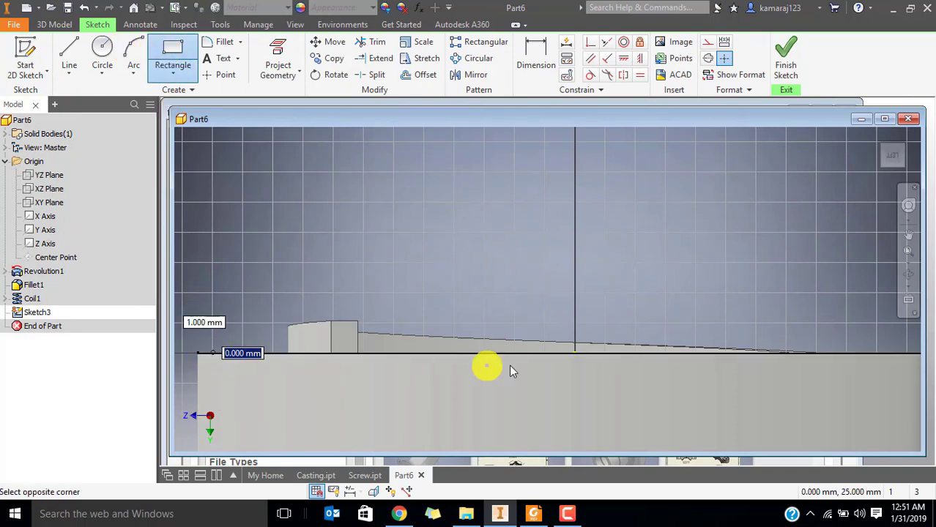
scroll(828, 351, down, 2)
middle_drag(857, 349, 687, 339)
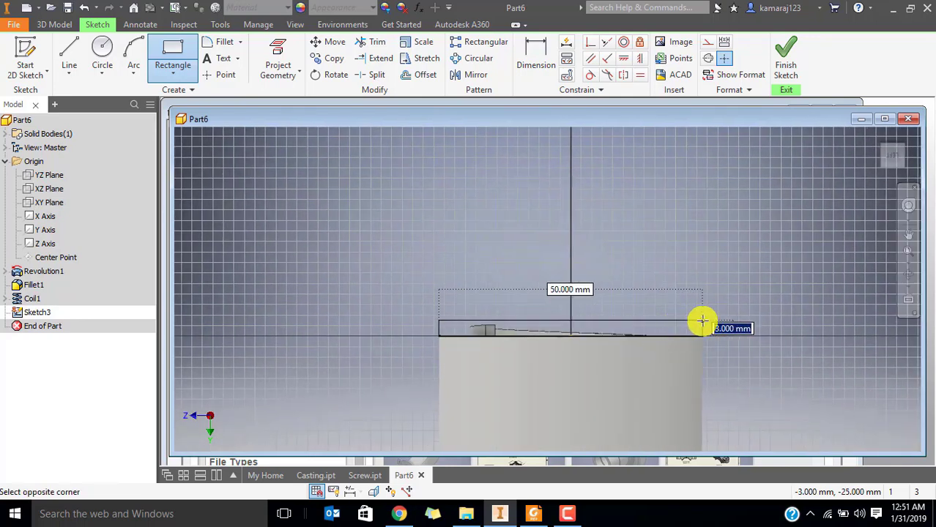
click(703, 321)
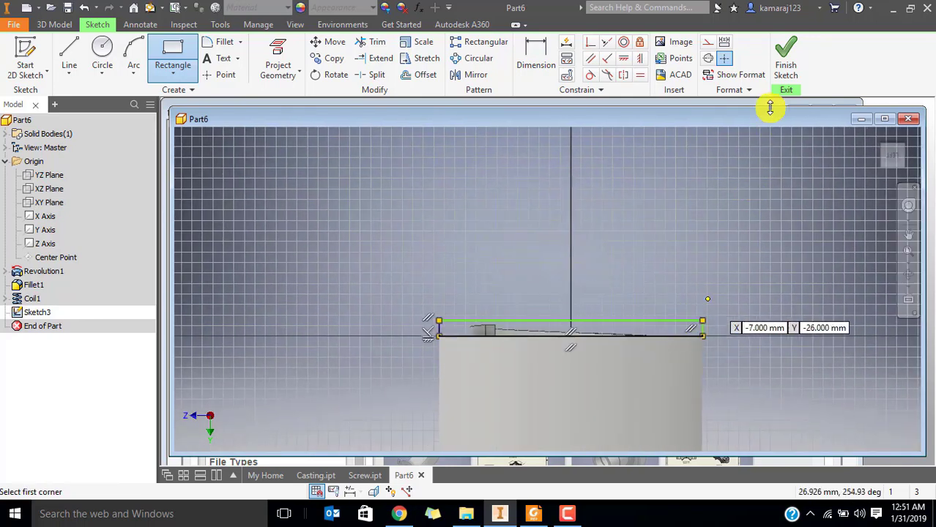
click(782, 65)
Extrude the rectangle as a symmetric cut over a distance of 50 mm to trim the protruding coil end.
mouse_move(508, 268)
shift+middle_down()
mouse_move(453, 243)
mouse_move(389, 261)
mouse_move(391, 270)
shift+middle_up()
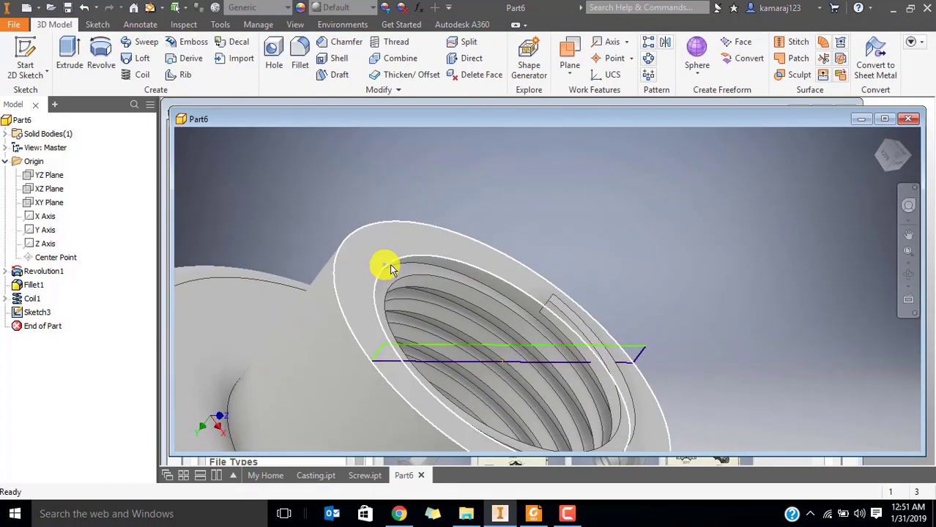
click(73, 57)
click(285, 190)
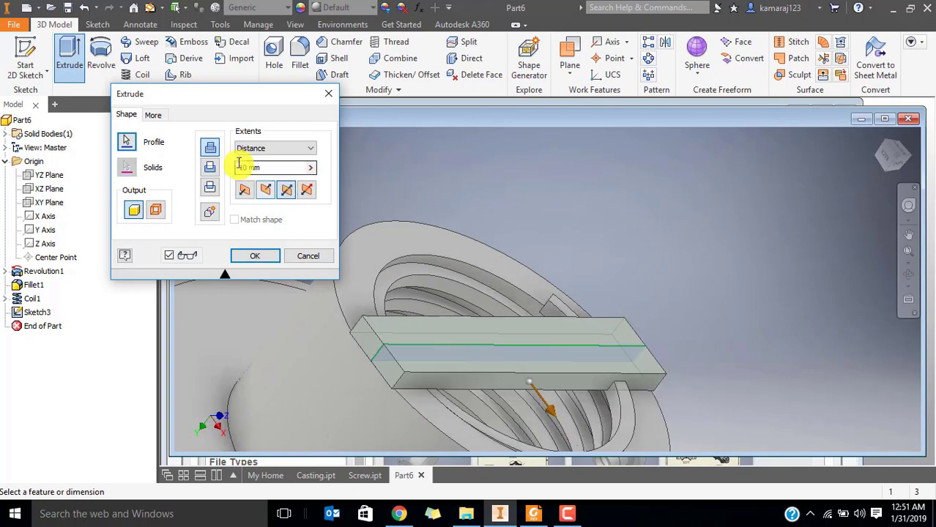
click(212, 167)
shift+middle_drag(555, 309, 706, 368)
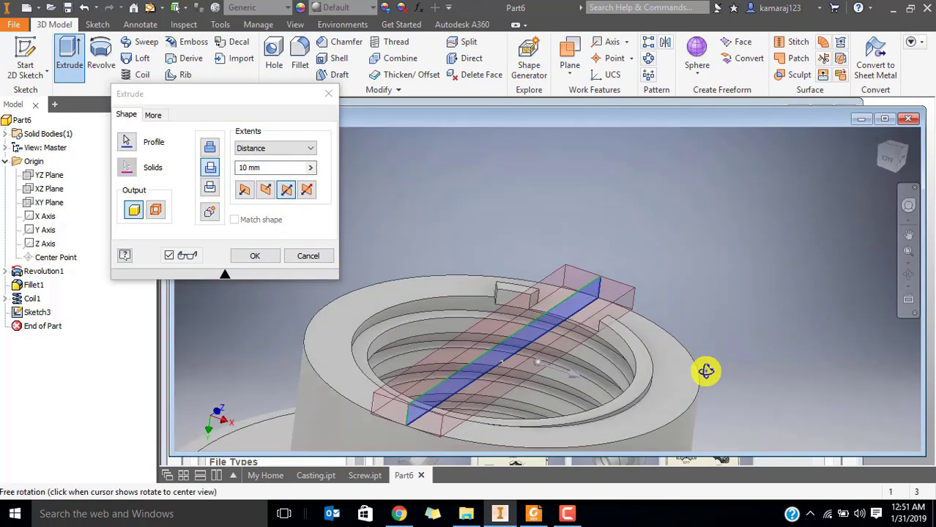
drag(298, 167, 230, 169)
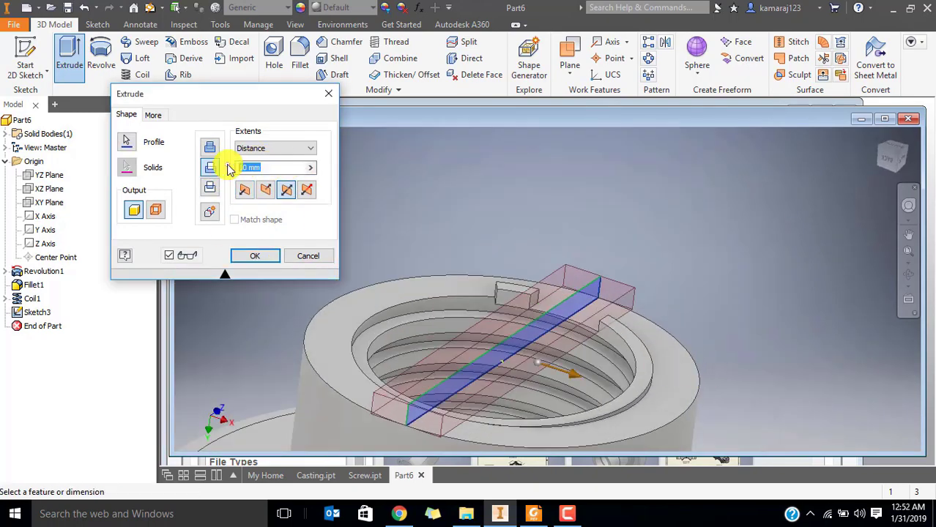
click(533, 513)
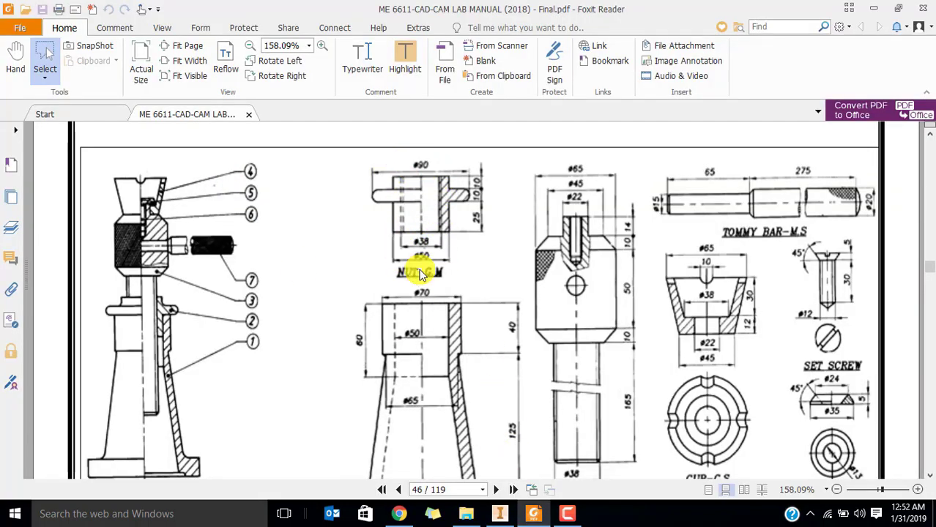
key(alt+Tab)
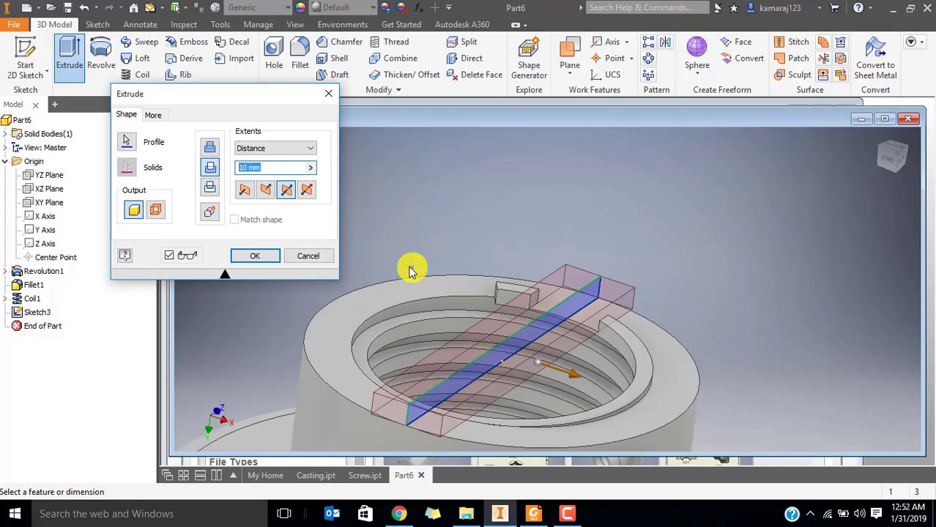
click(283, 188)
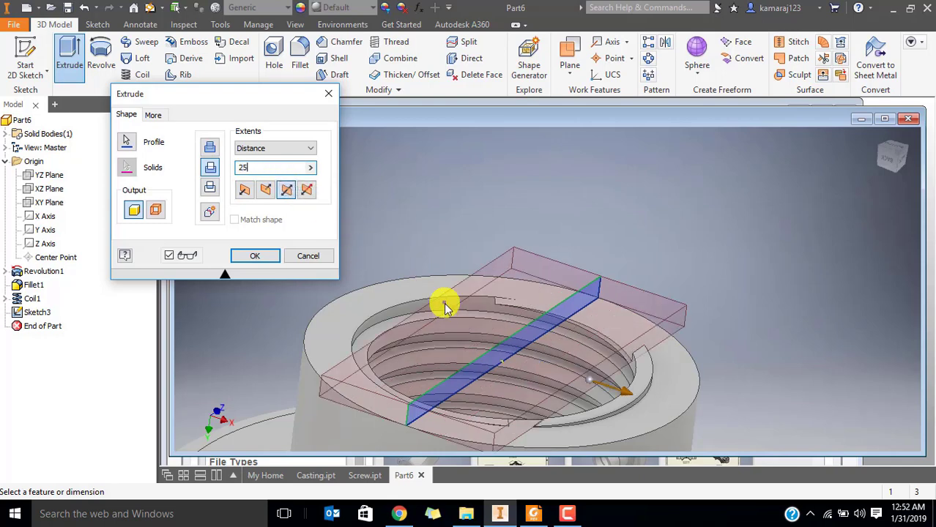
click(250, 171)
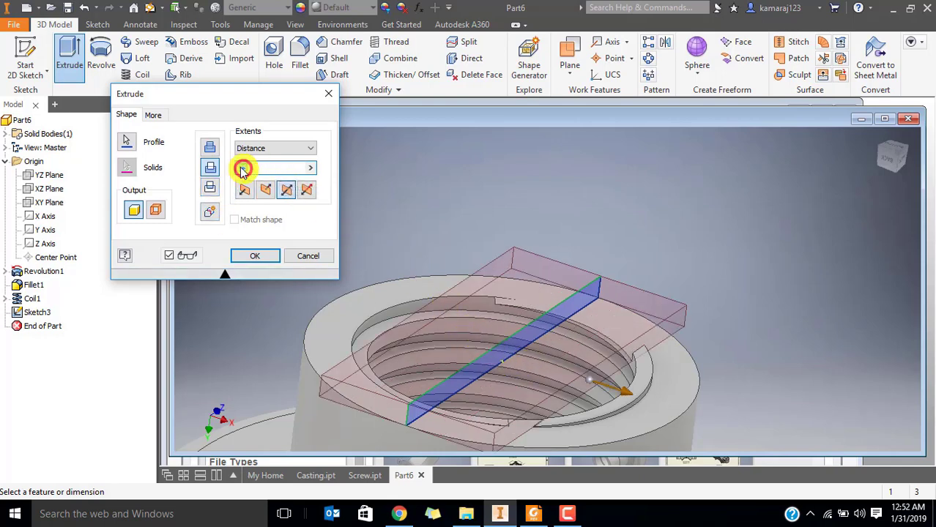
text(50)
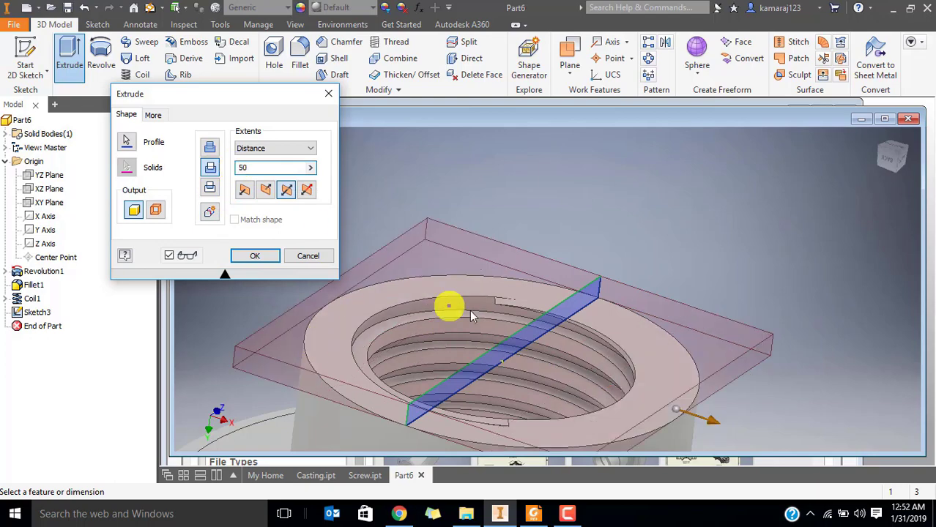
click(249, 256)
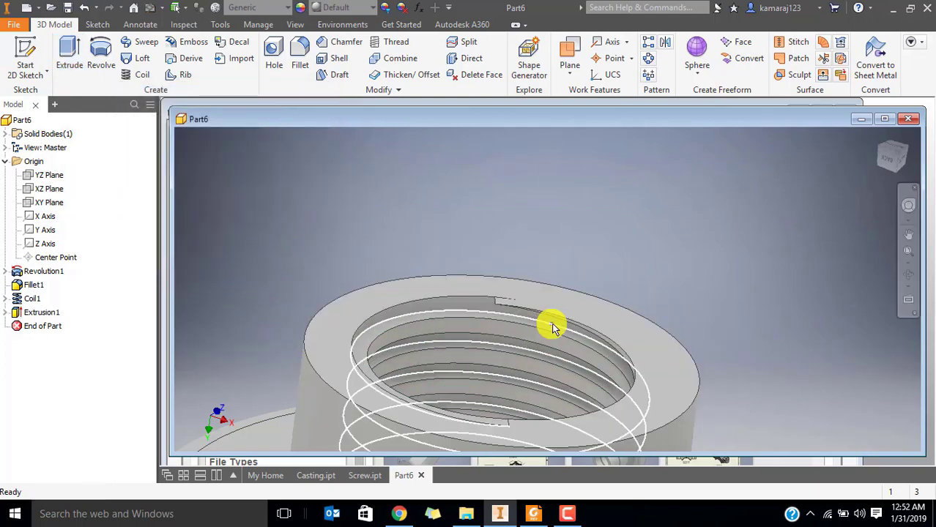
Save the finished part as Nut in the Screw Jack folder, taking the part name from the manual drawing.
shift+middle_drag(550, 325, 540, 283)
scroll(508, 242, down, 3)
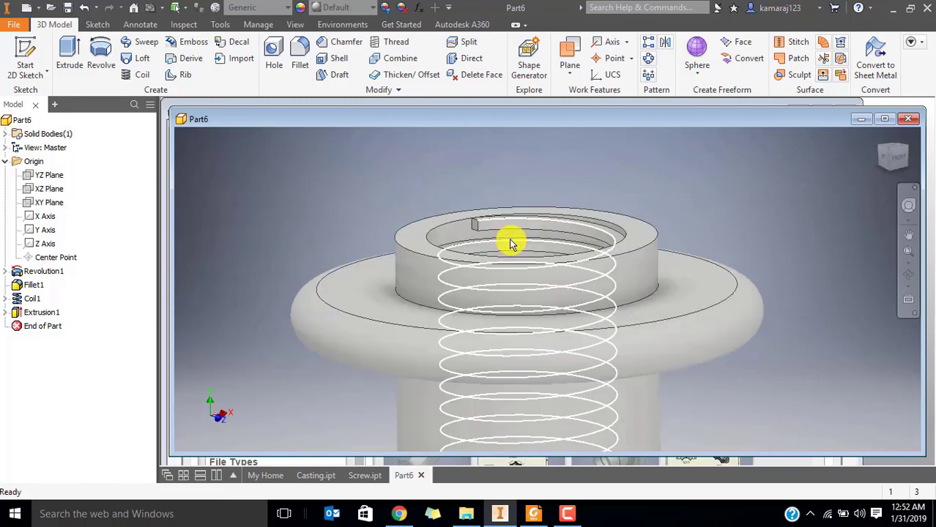
scroll(660, 272, up, 3)
shift+middle_drag(660, 272, 620, 271)
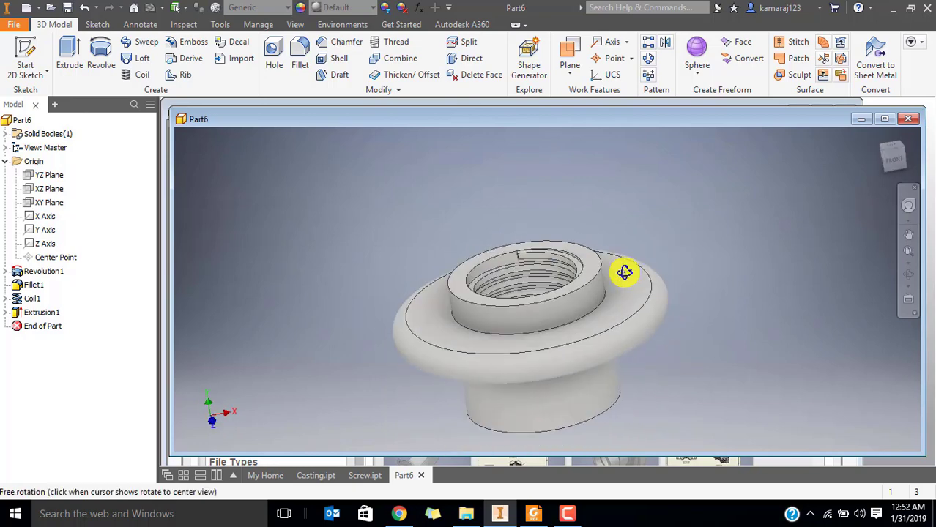
click(884, 155)
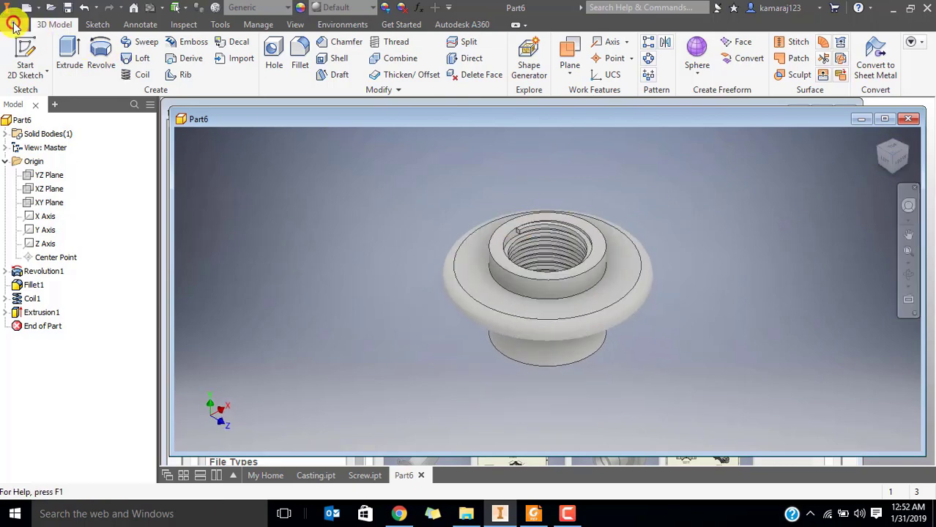
click(15, 26)
click(64, 165)
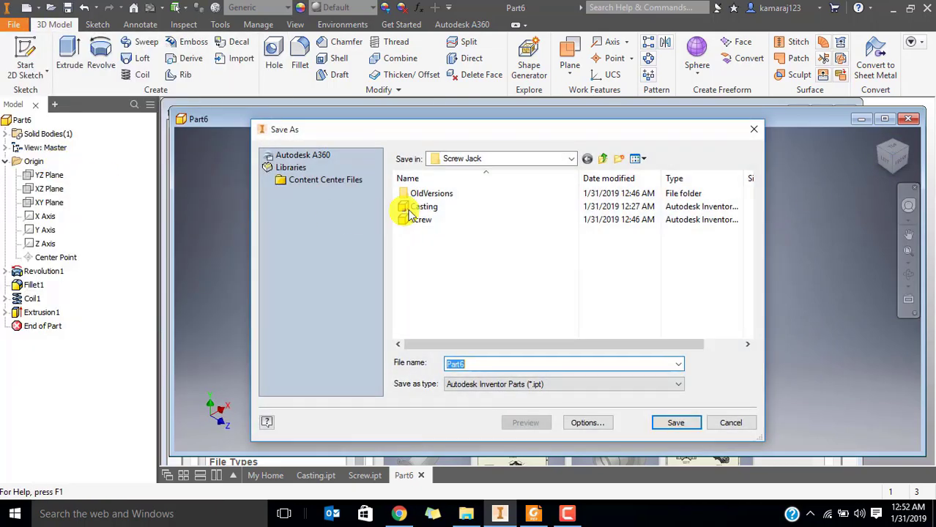
click(534, 514)
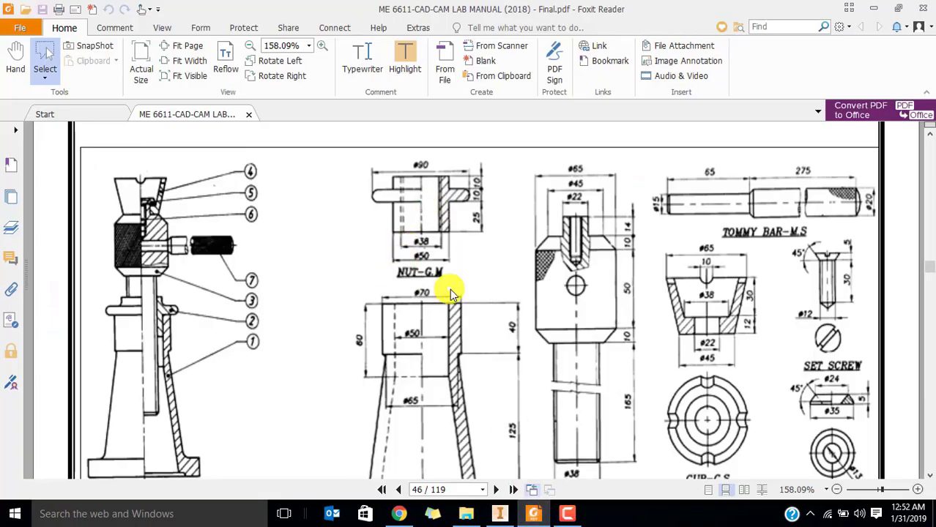
key(alt+Tab)
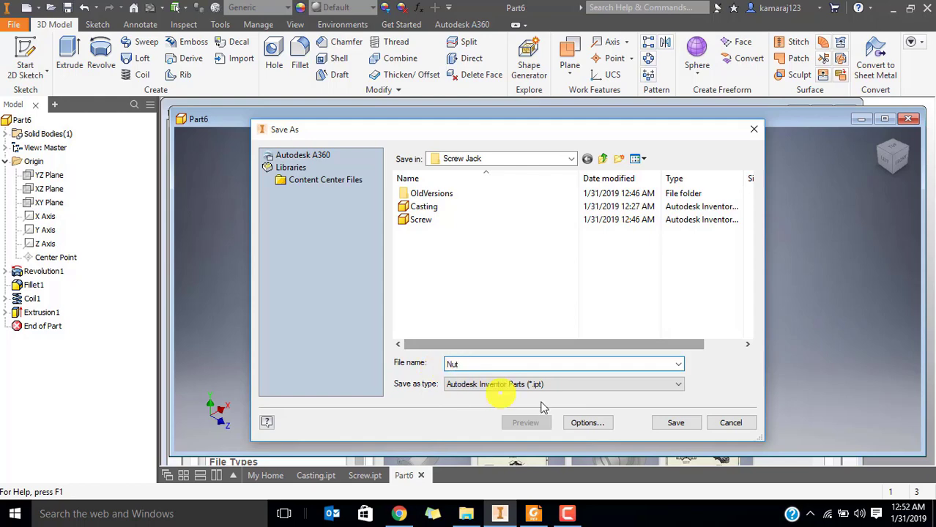
click(668, 428)
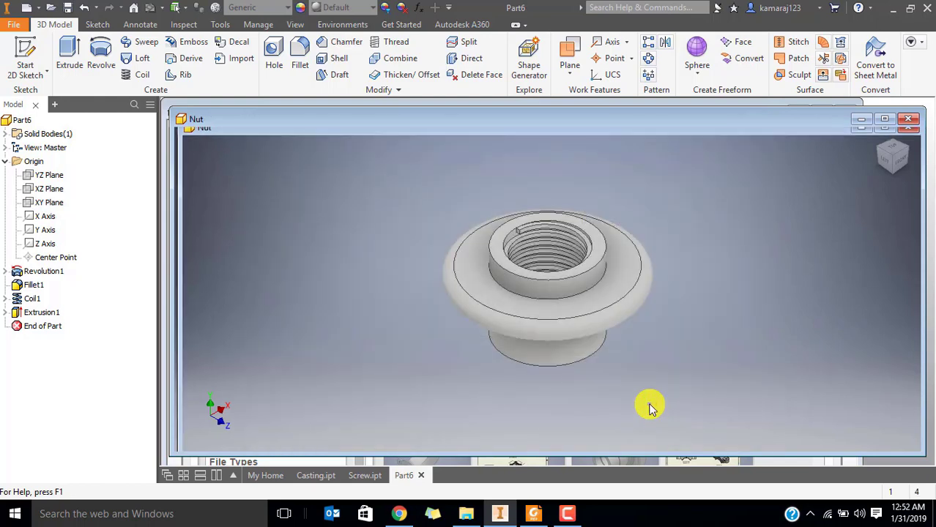